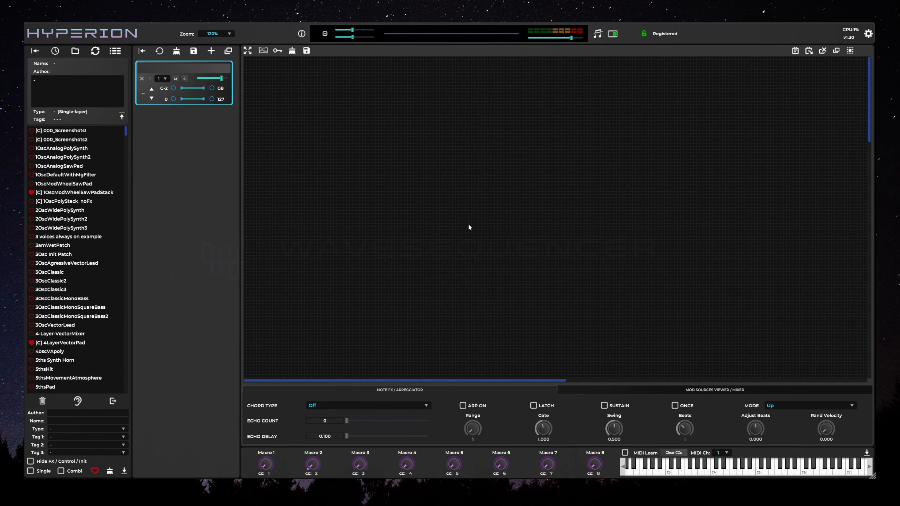
Step: Browse the available nodes and add an Oscillator (ST) node from the core/commonly used category to the empty canvas
{"action": "double_click", "coordinate": [468, 228]}
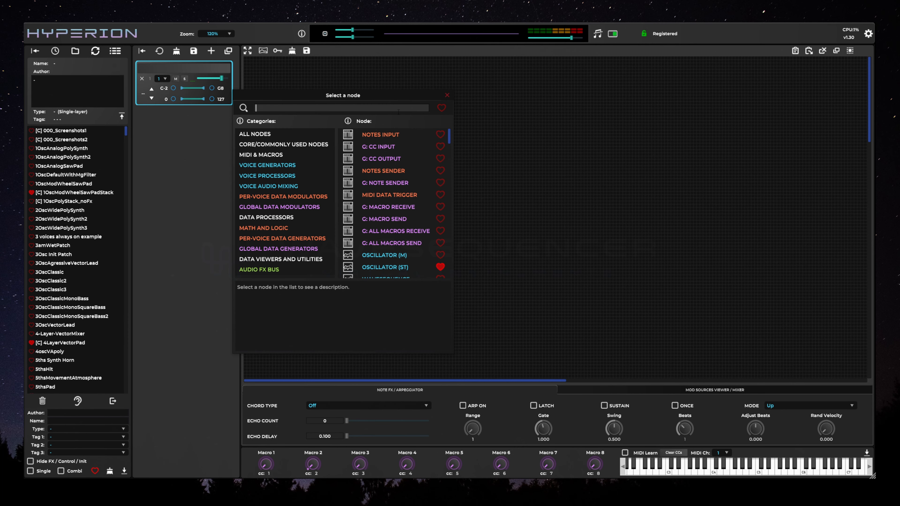
{"action": "left_click_drag", "start_coordinate": [396, 103], "coordinate": [351, 123]}
{"action": "left_click", "coordinate": [242, 156]}
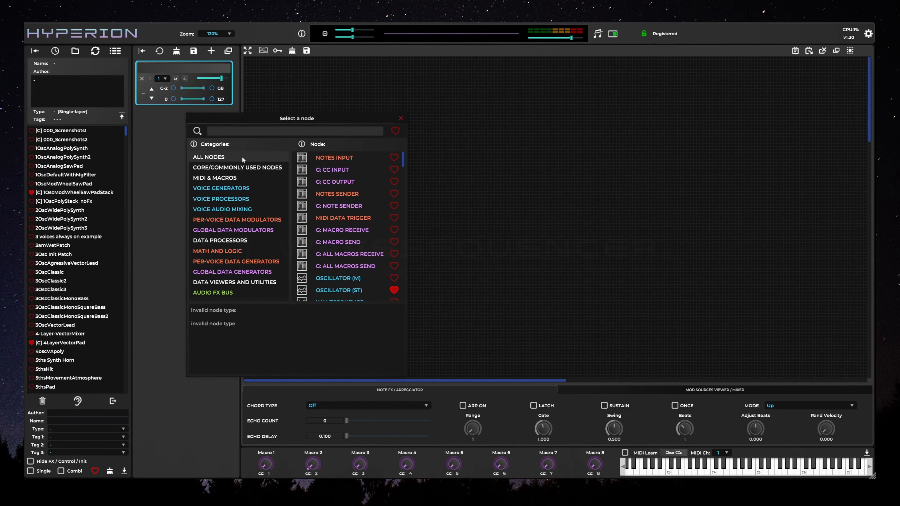
{"action": "scroll", "coordinate": [336, 208], "scroll_direction": "down", "scroll_amount": 10}
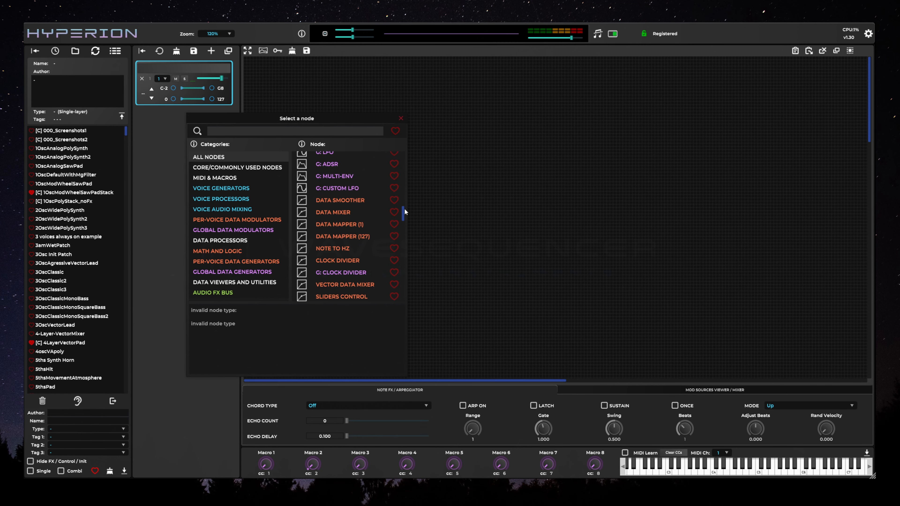
{"action": "left_click_drag", "start_coordinate": [403, 212], "coordinate": [395, 153]}
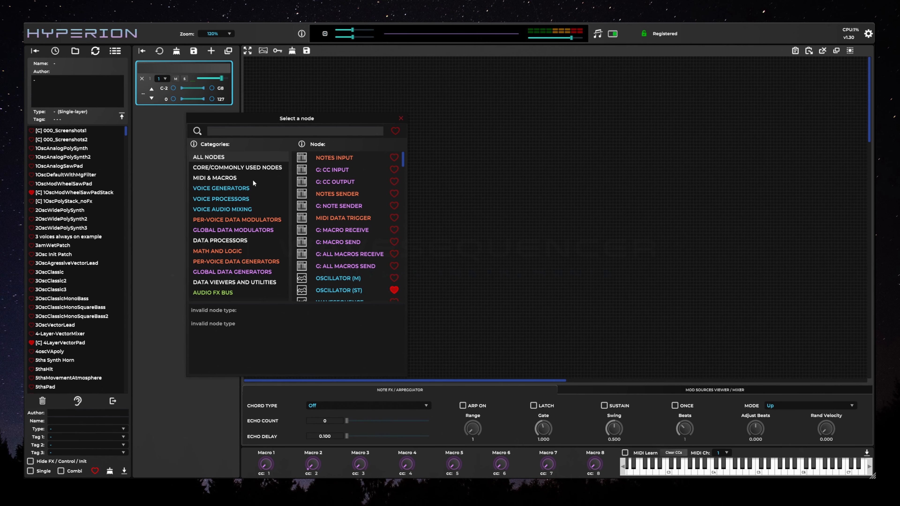
{"action": "left_click", "coordinate": [217, 169]}
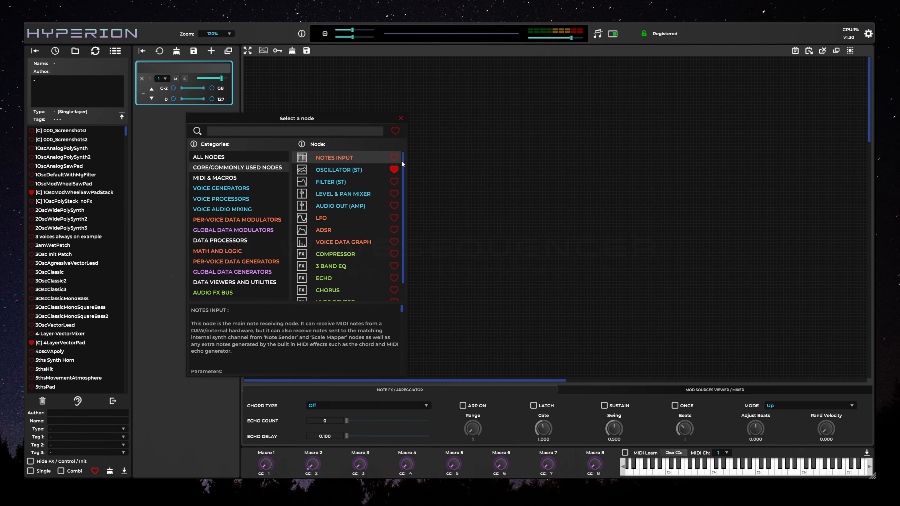
{"action": "mouse_move", "coordinate": [403, 161]}
{"action": "left_mouse_down"}
{"action": "mouse_move", "coordinate": [401, 193]}
{"action": "mouse_move", "coordinate": [406, 159]}
{"action": "left_mouse_up"}
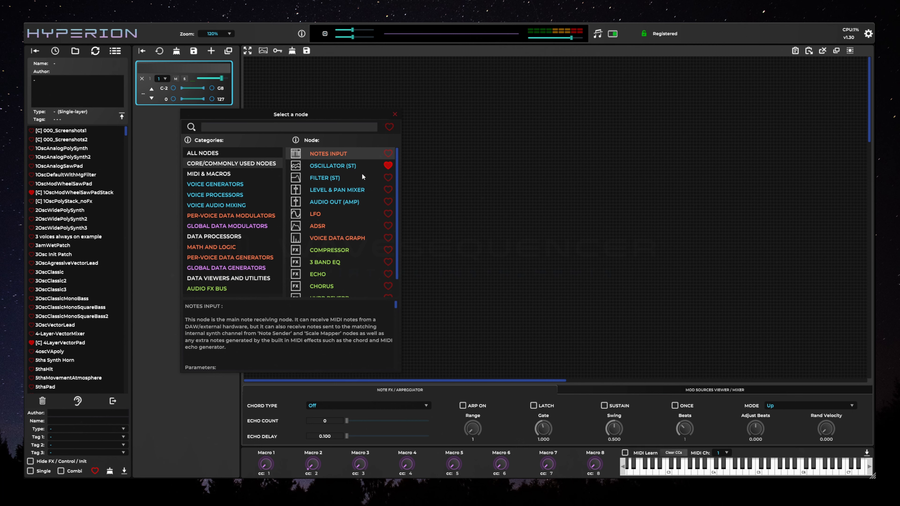
{"action": "left_click", "coordinate": [347, 168]}
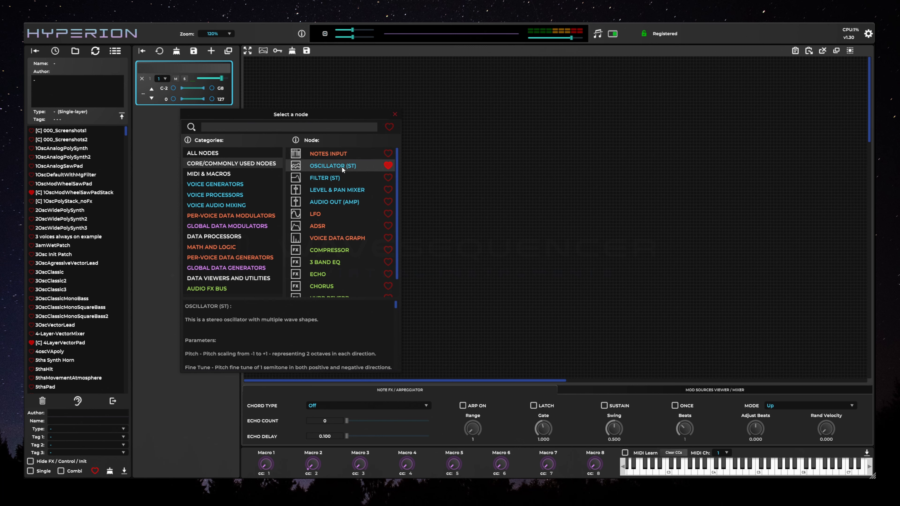
{"action": "double_click", "coordinate": [341, 166]}
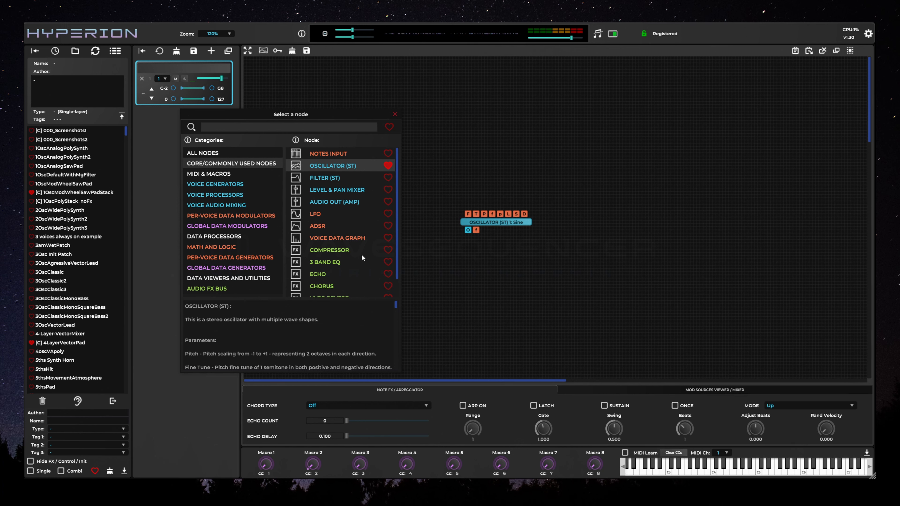
Step: Add an Audio Out (AMP) node and move the oscillator node up and away from it
{"action": "left_click", "coordinate": [339, 203]}
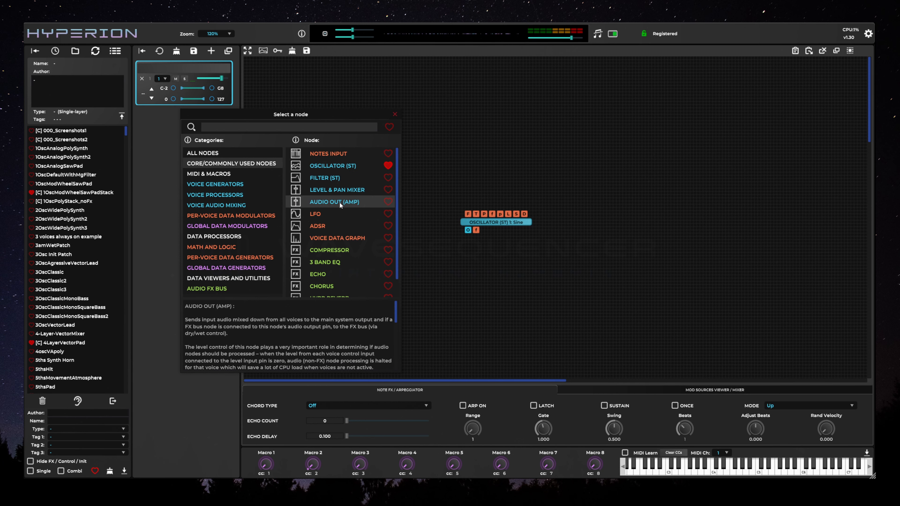
{"action": "double_click", "coordinate": [338, 202]}
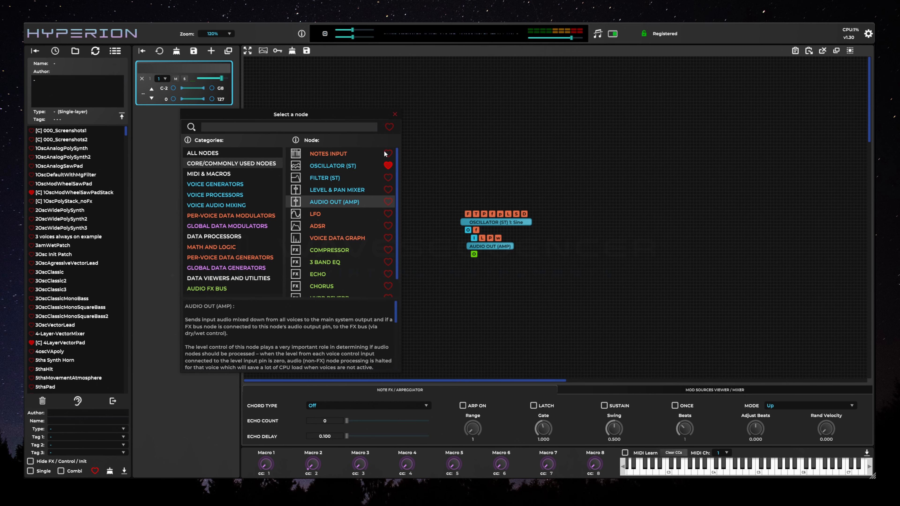
{"action": "left_click", "coordinate": [426, 138]}
{"action": "left_click_drag", "start_coordinate": [522, 226], "coordinate": [496, 199]}
Step: Show the parameters of the Audio Out (AMP) and Oscillator (ST) nodes and look over the oscillator's waveform choices
{"action": "left_click", "coordinate": [496, 246]}
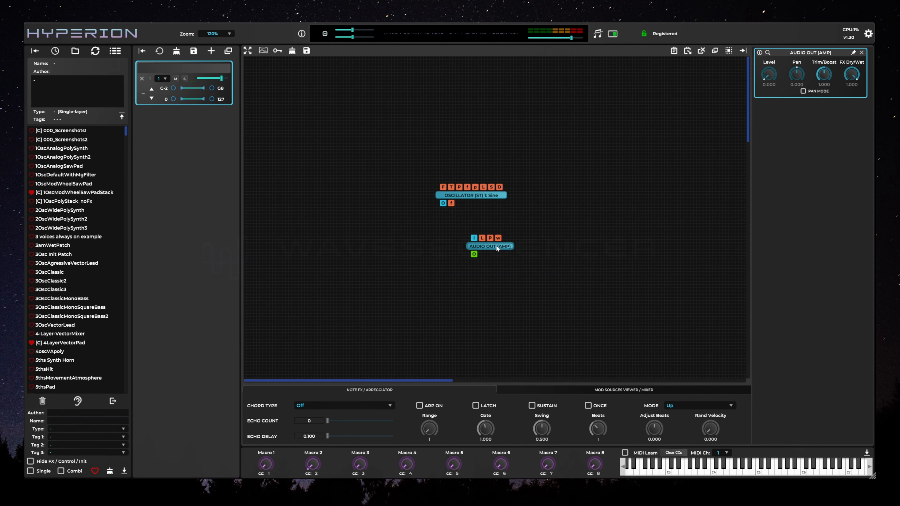
{"action": "left_click", "coordinate": [495, 195]}
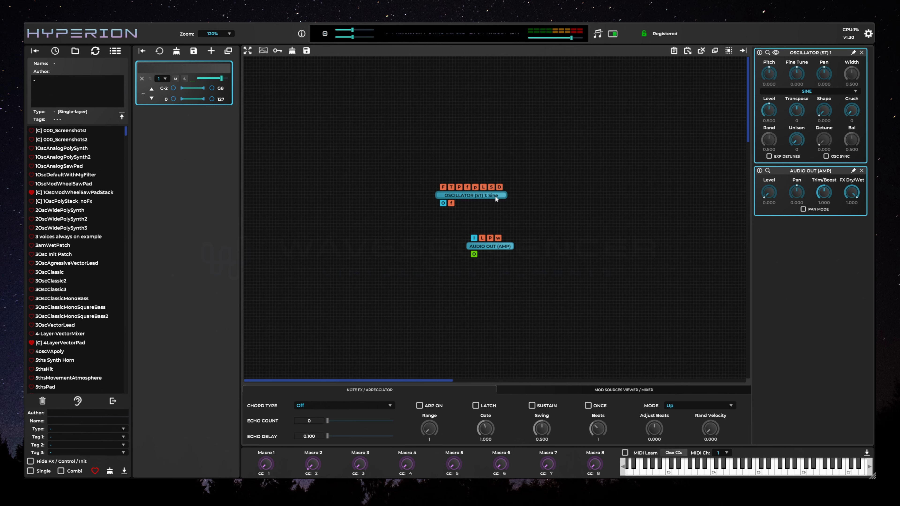
{"action": "left_click", "coordinate": [807, 92]}
{"action": "left_click", "coordinate": [656, 161]}
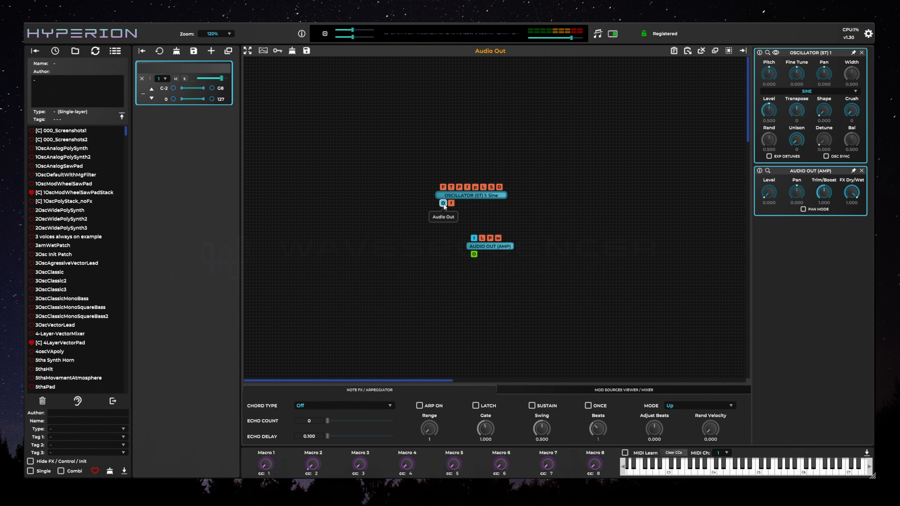
Step: Connect the oscillator's Audio Out to the amp's Audio In and raise the Audio Out (AMP) level to 1.000
{"action": "left_click_drag", "start_coordinate": [444, 208], "coordinate": [442, 222]}
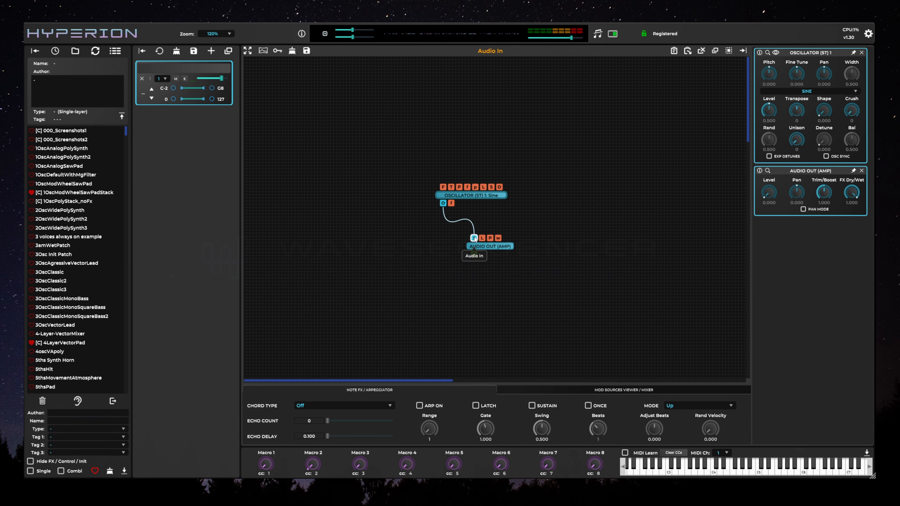
{"action": "left_click_drag", "start_coordinate": [474, 238], "coordinate": [475, 238]}
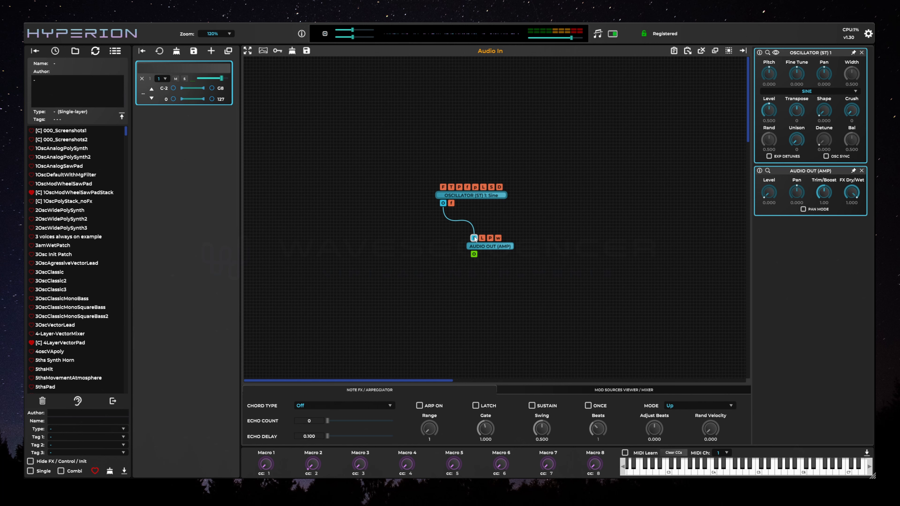
{"action": "left_click", "coordinate": [501, 247]}
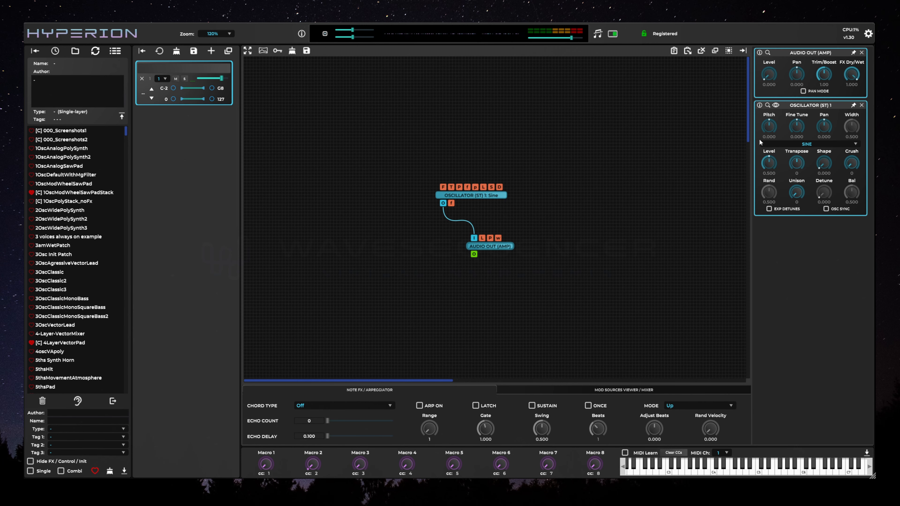
{"action": "left_click_drag", "start_coordinate": [768, 81], "coordinate": [773, 33]}
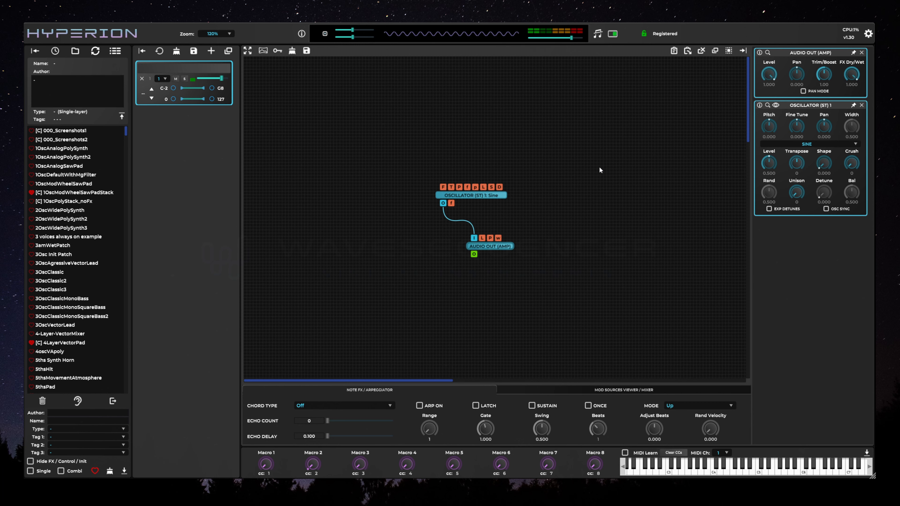
Step: Open the waveform display for the oscillator node
{"action": "left_click", "coordinate": [494, 195]}
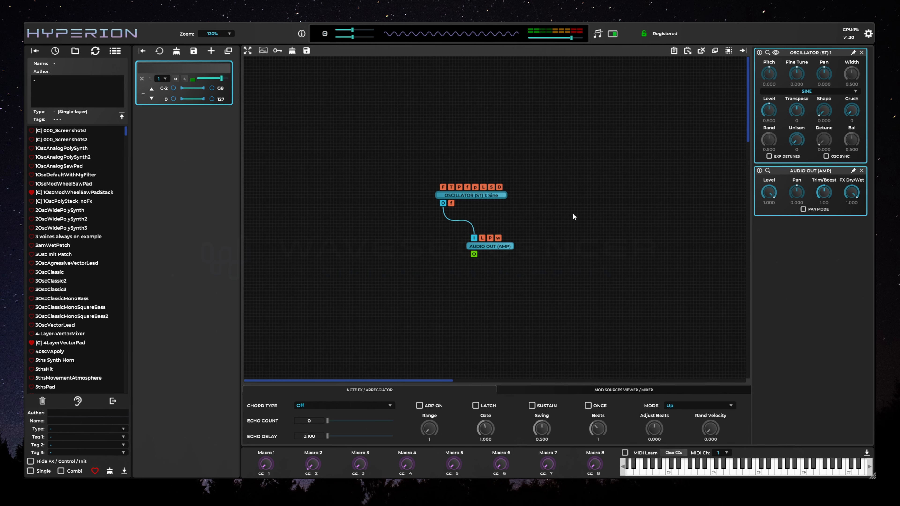
{"action": "left_click", "coordinate": [776, 54]}
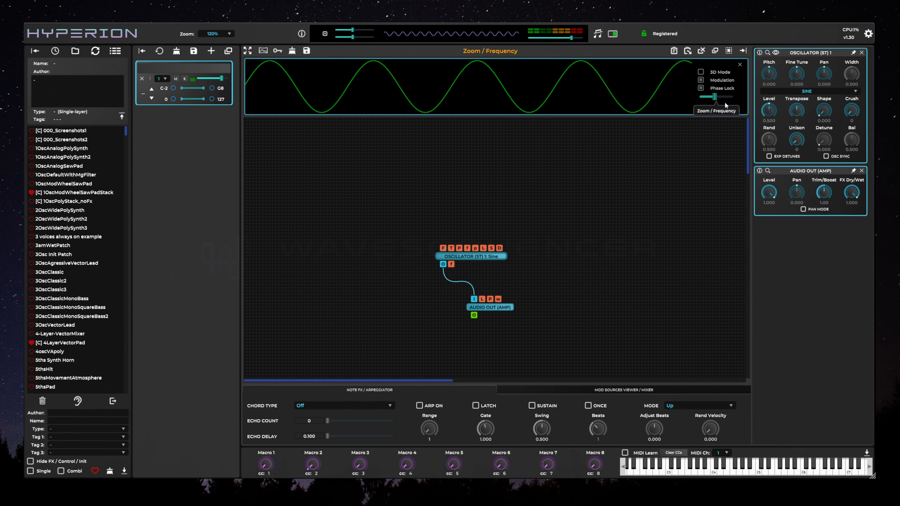
Step: Try the Triangle and Digi Square waveforms on the oscillator, return it to Sine and test its Shape control
{"action": "left_click", "coordinate": [819, 91]}
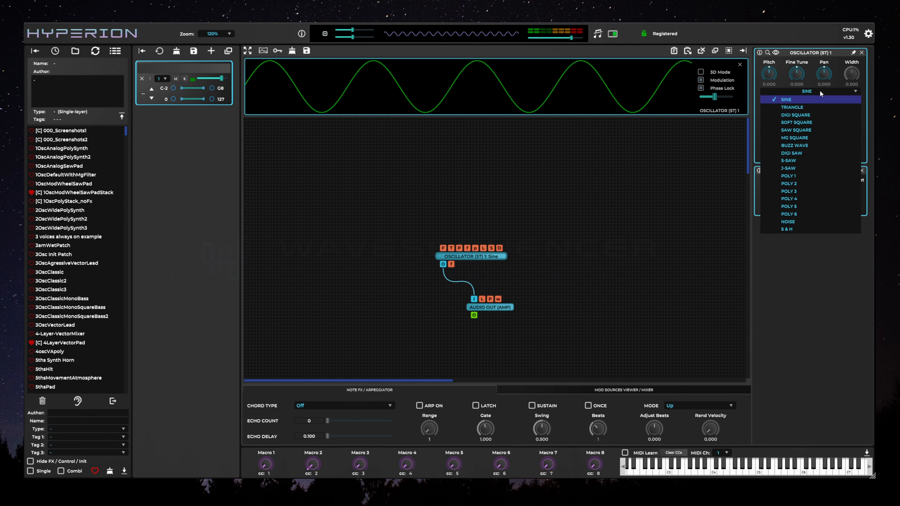
{"action": "left_click", "coordinate": [802, 107]}
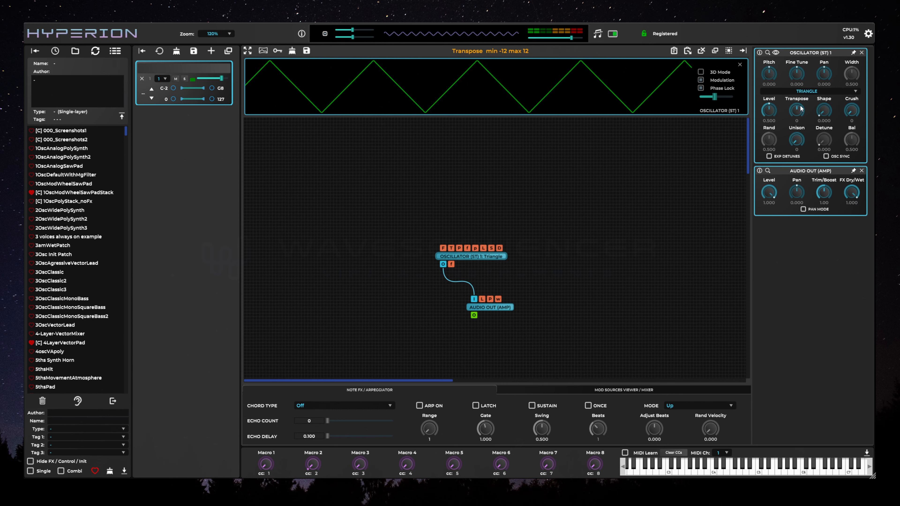
{"action": "left_click", "coordinate": [801, 91]}
{"action": "left_click", "coordinate": [796, 116]}
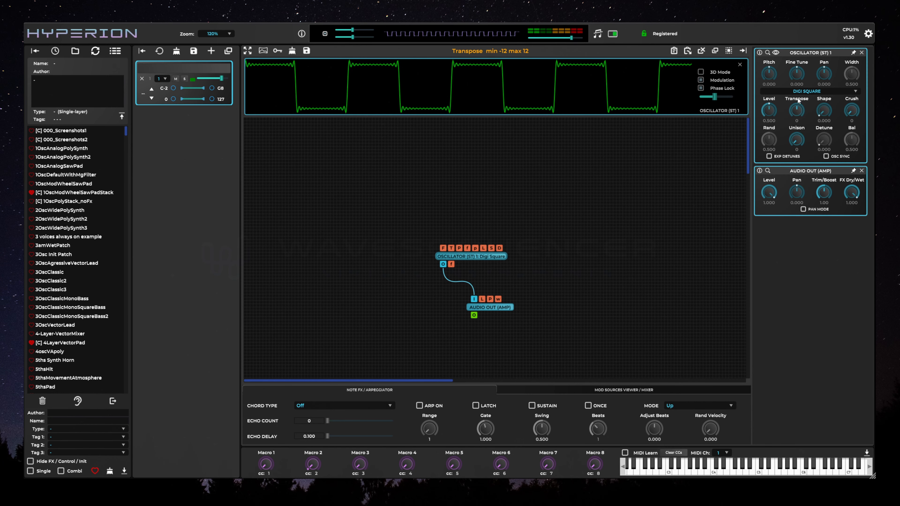
{"action": "left_click", "coordinate": [797, 91]}
{"action": "left_click", "coordinate": [796, 101]}
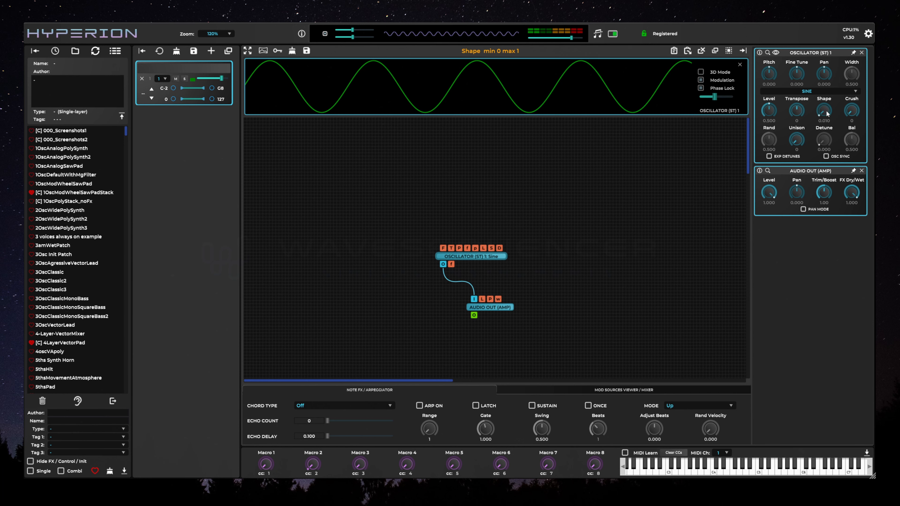
{"action": "mouse_move", "coordinate": [827, 113]}
{"action": "left_mouse_down"}
{"action": "mouse_move", "coordinate": [821, 85]}
{"action": "mouse_move", "coordinate": [827, 148]}
{"action": "left_mouse_up"}
Step: Try the oscillator's Digi Saw and Poly 3 waveforms and settle on S-Saw
{"action": "left_click", "coordinate": [816, 91]}
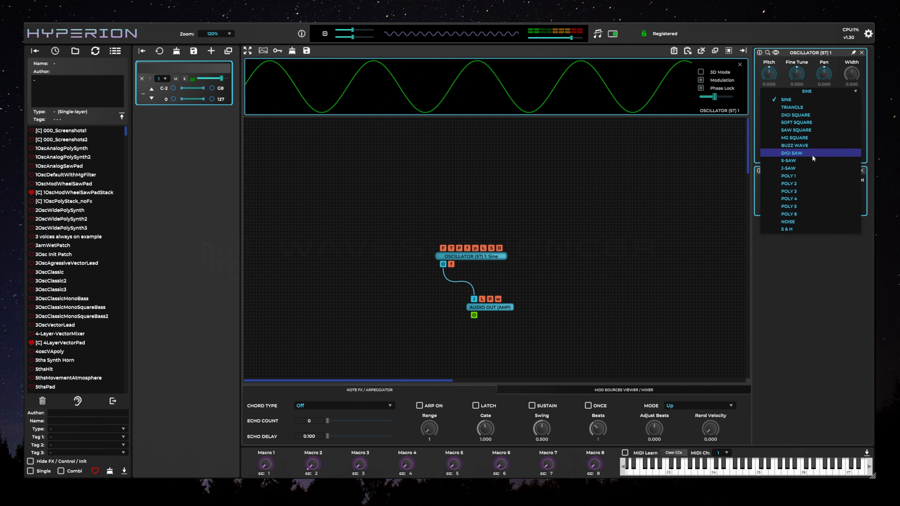
{"action": "left_click", "coordinate": [812, 154]}
{"action": "left_click", "coordinate": [811, 91]}
{"action": "left_click", "coordinate": [795, 191]}
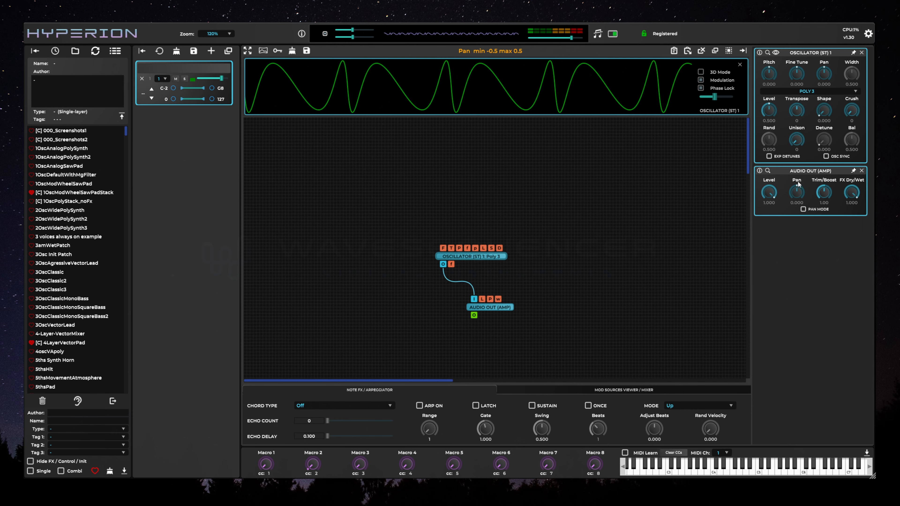
{"action": "left_click", "coordinate": [806, 91]}
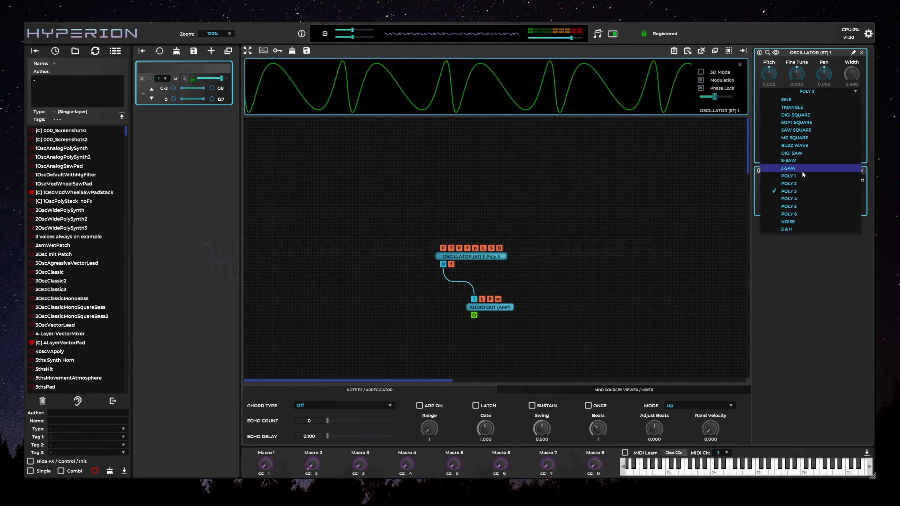
{"action": "left_click", "coordinate": [800, 161]}
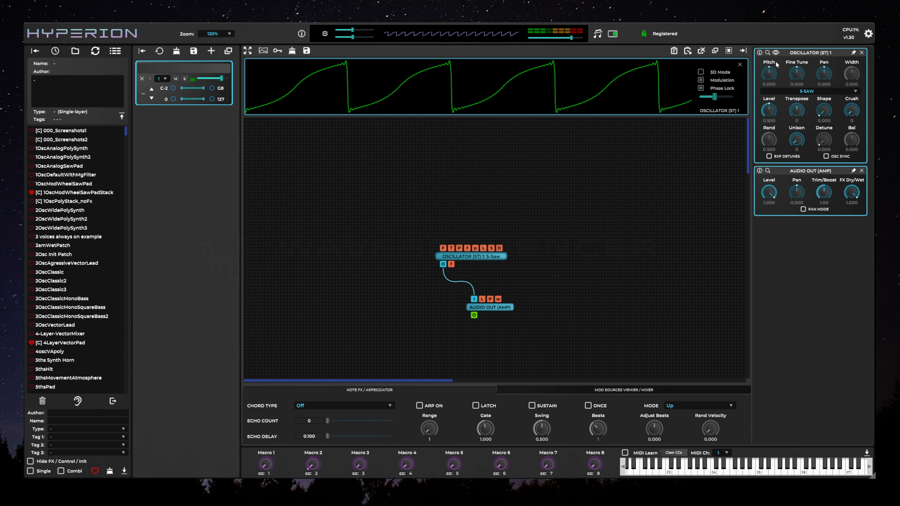
Step: Set the Audio Out (AMP) level to 0.000 and shift both nodes up and left on the canvas, keeping the oscillator above
{"action": "left_click_drag", "start_coordinate": [769, 193], "coordinate": [747, 448]}
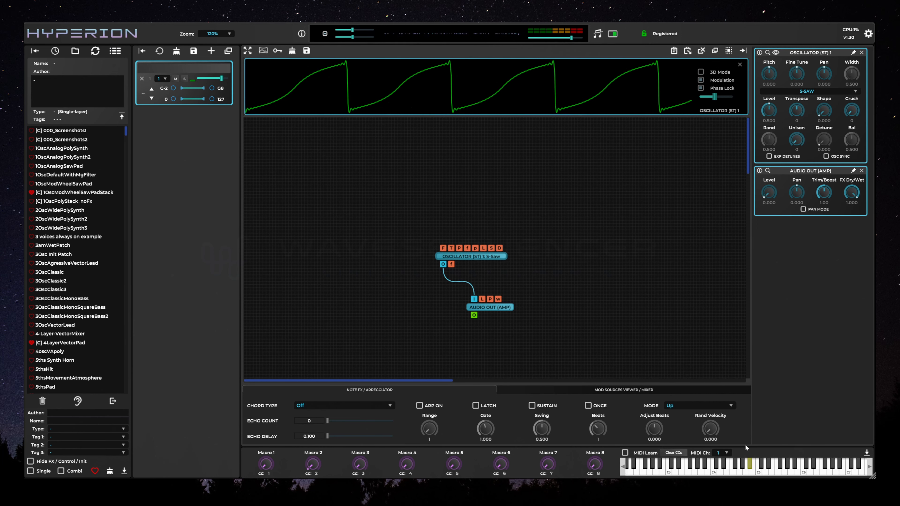
{"action": "left_click_drag", "start_coordinate": [476, 255], "coordinate": [456, 231]}
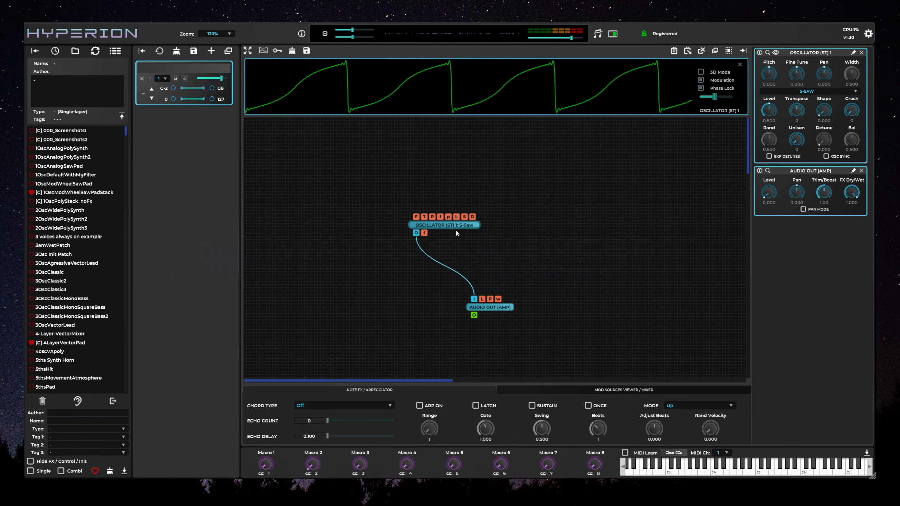
{"action": "left_click_drag", "start_coordinate": [503, 312], "coordinate": [477, 284]}
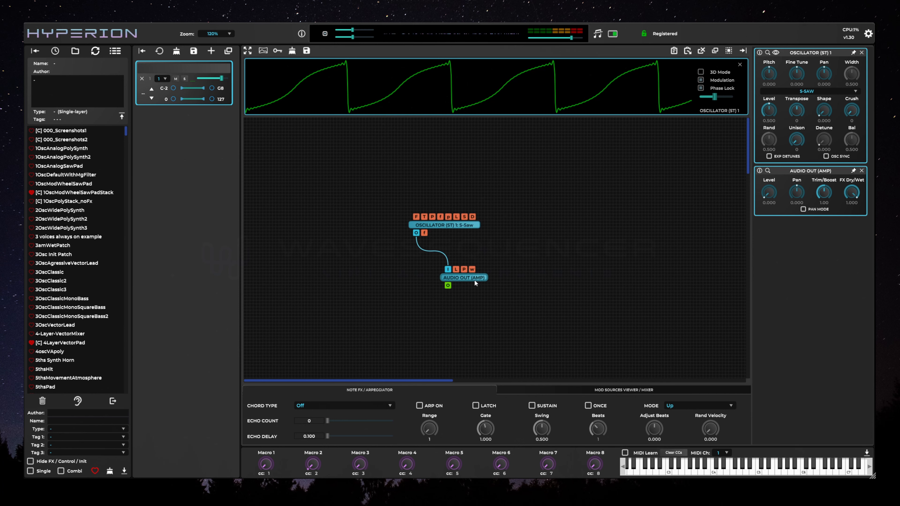
{"action": "left_click_drag", "start_coordinate": [474, 281], "coordinate": [477, 286]}
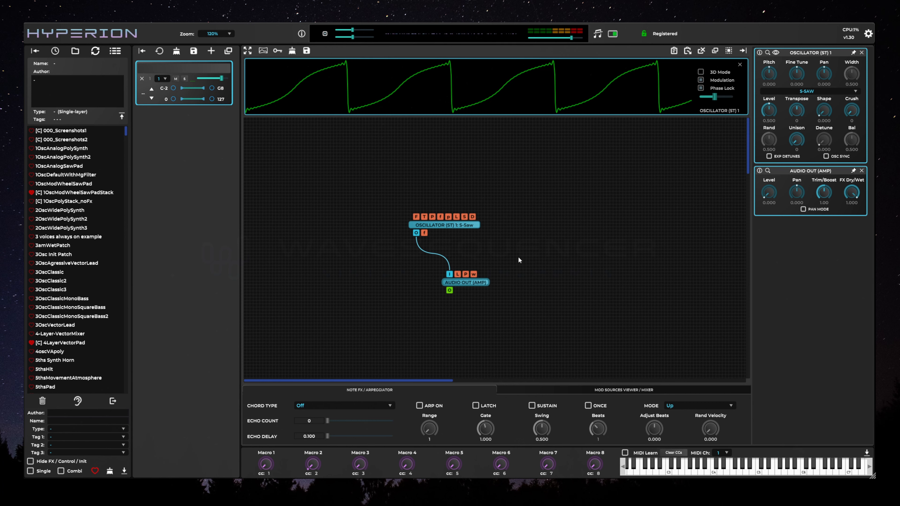
{"action": "left_click_drag", "start_coordinate": [472, 226], "coordinate": [464, 223]}
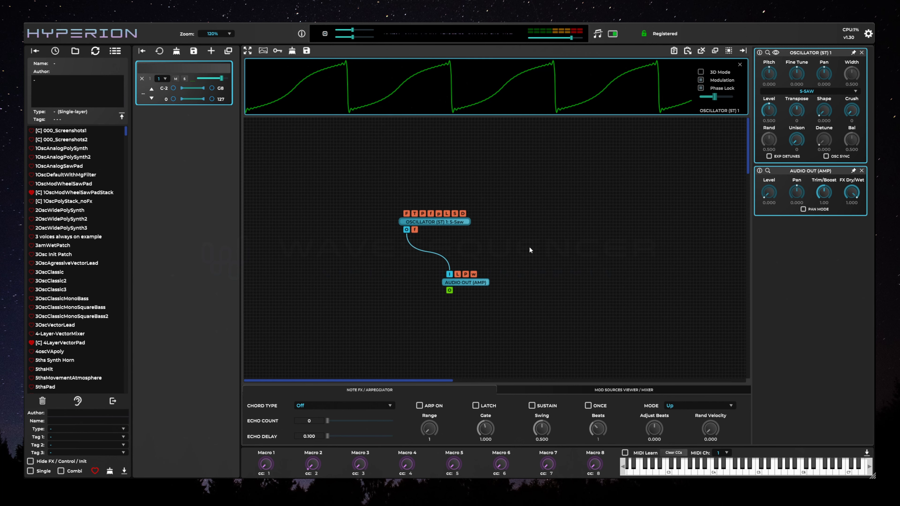
Step: Add an ADSR node and place it to the right of the oscillator, level with it
{"action": "double_click", "coordinate": [534, 242]}
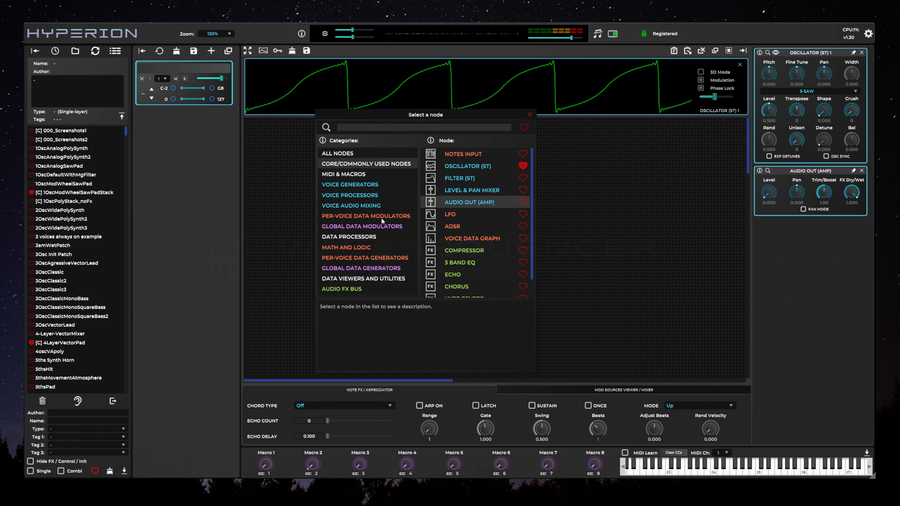
{"action": "double_click", "coordinate": [466, 226]}
{"action": "left_click_drag", "start_coordinate": [588, 247], "coordinate": [566, 222]}
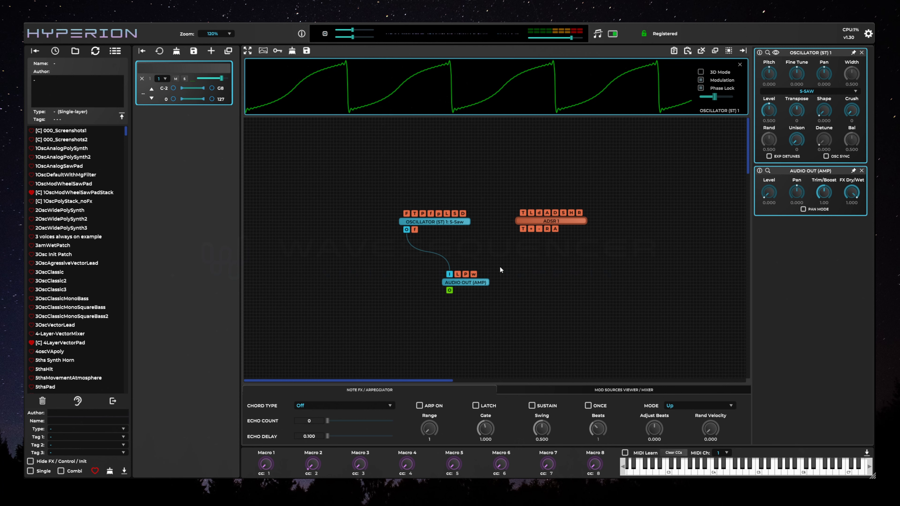
Step: Add a Notes Input node and place it above the oscillator and ADSR nodes
{"action": "double_click", "coordinate": [434, 161]}
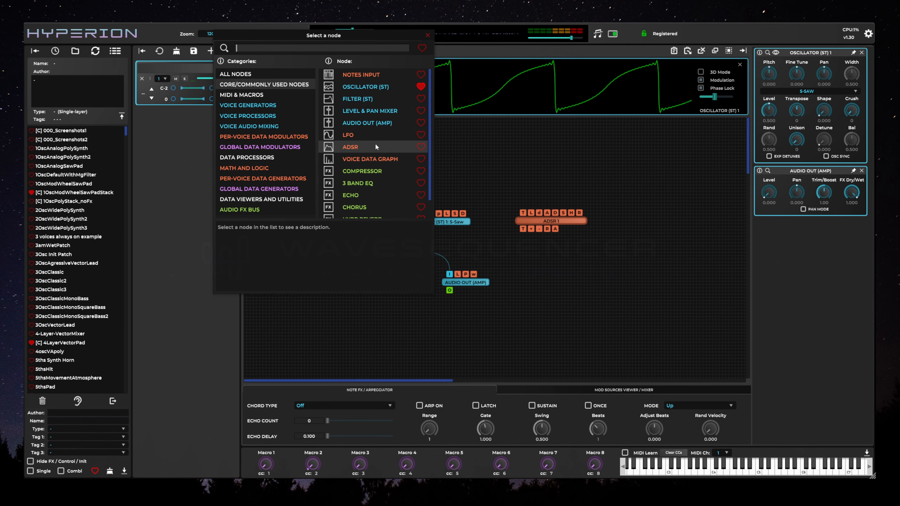
{"action": "double_click", "coordinate": [365, 74]}
{"action": "left_click_drag", "start_coordinate": [502, 162], "coordinate": [480, 150]}
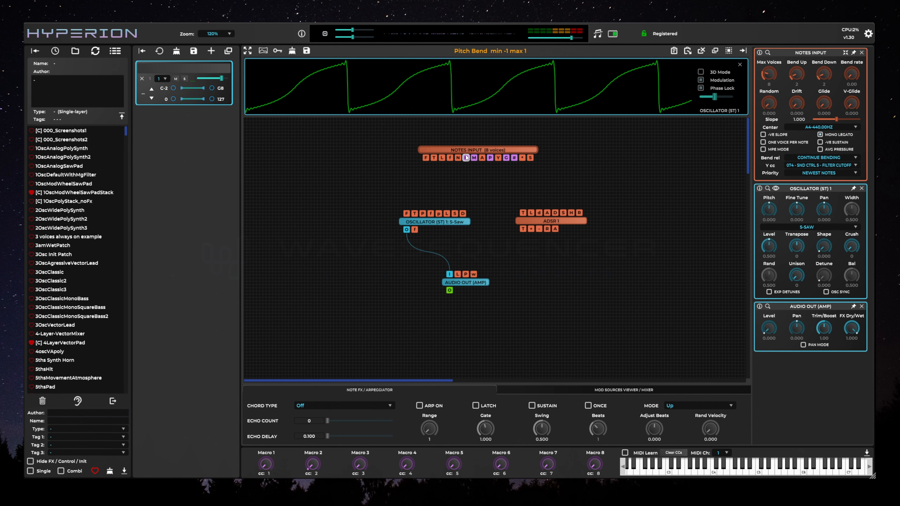
Step: Connect the Notes Input's F output to the oscillator's F input and its T output to the ADSR's T input, shifting the ADSR slightly left
{"action": "mouse_move", "coordinate": [426, 158]}
{"action": "left_mouse_down"}
{"action": "mouse_move", "coordinate": [411, 188]}
{"action": "mouse_move", "coordinate": [418, 172]}
{"action": "left_mouse_up"}
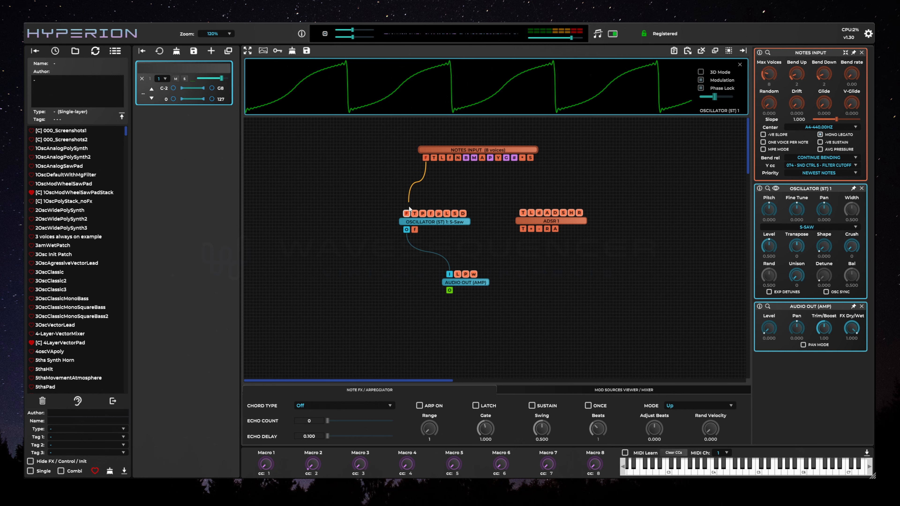
{"action": "left_click_drag", "start_coordinate": [409, 208], "coordinate": [406, 214]}
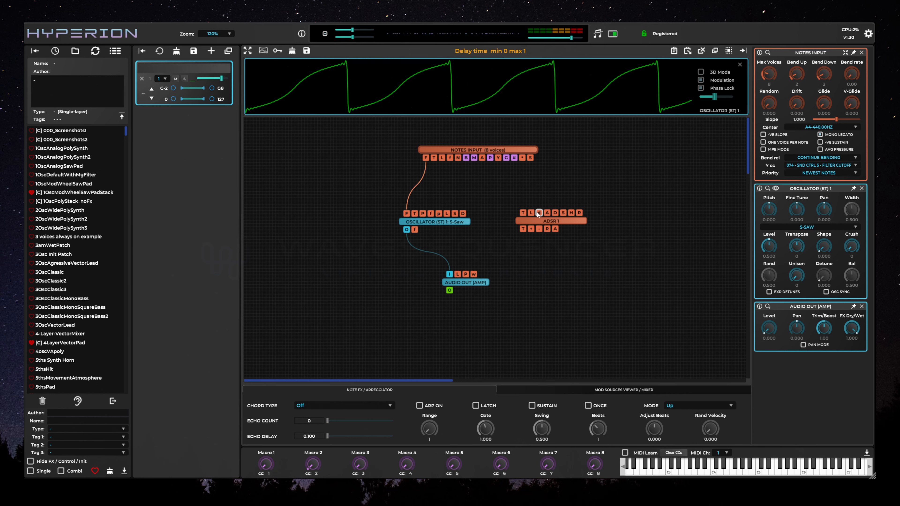
{"action": "left_click_drag", "start_coordinate": [536, 218], "coordinate": [523, 216]}
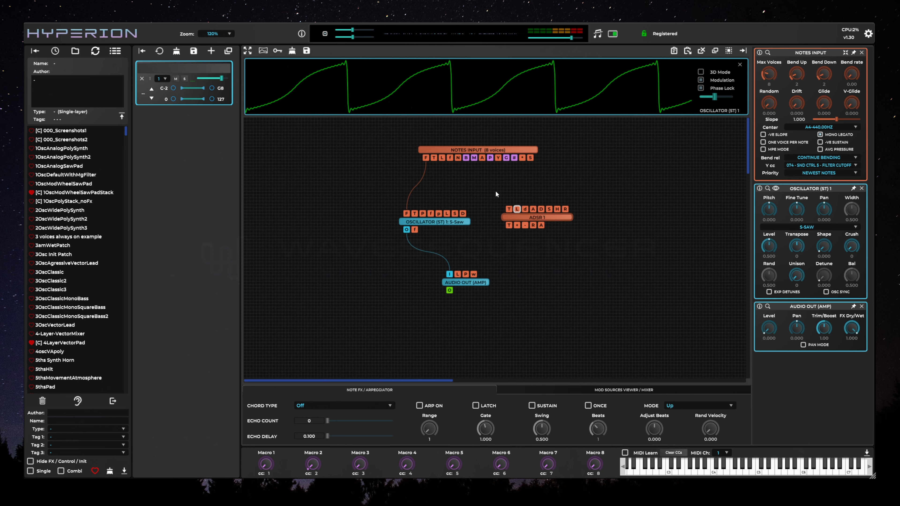
{"action": "left_click_drag", "start_coordinate": [434, 159], "coordinate": [530, 219]}
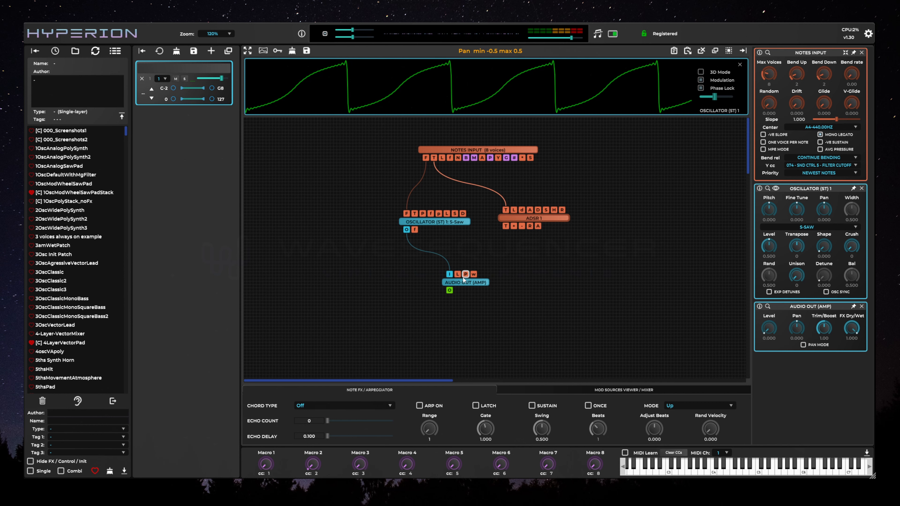
Step: Connect the ADSR's Output + to the Level input of Audio Out (AMP) and bring up the Audio Out controls
{"action": "left_click_drag", "start_coordinate": [458, 277], "coordinate": [514, 228]}
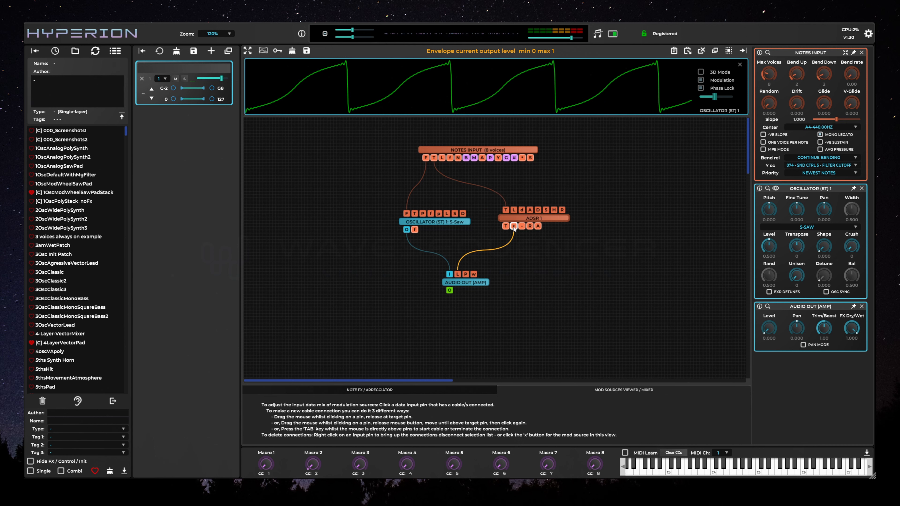
{"action": "left_click", "coordinate": [514, 227]}
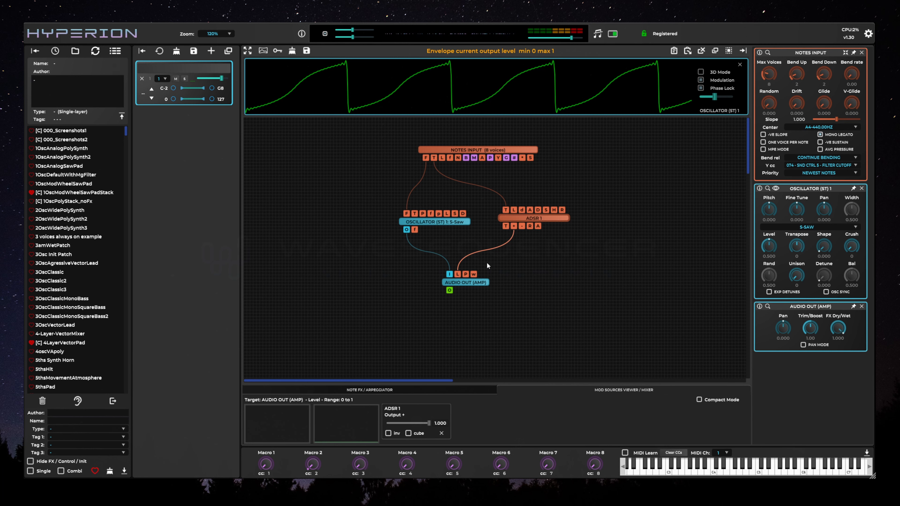
{"action": "left_click", "coordinate": [473, 282]}
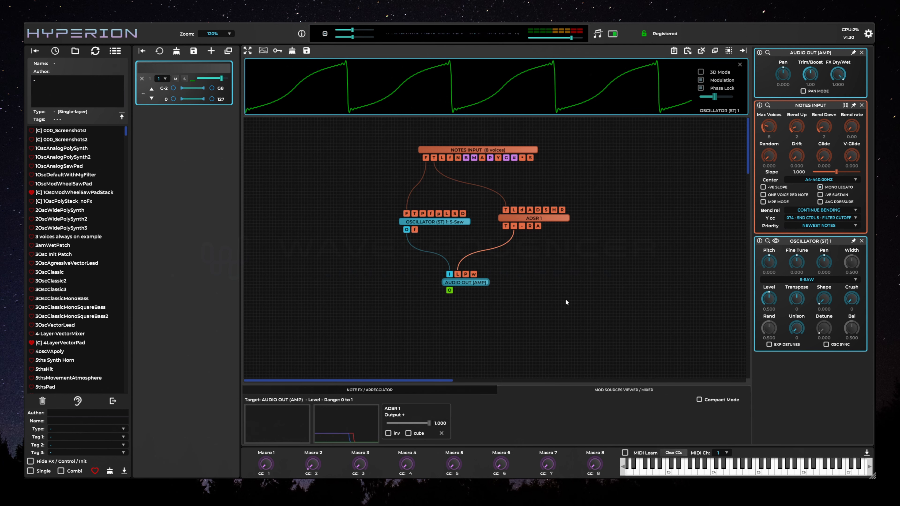
Step: Set the ADSR's attack to 0.210, decay to 0.450, release to 0.577 and sustain to 0.300
{"action": "left_click", "coordinate": [551, 218]}
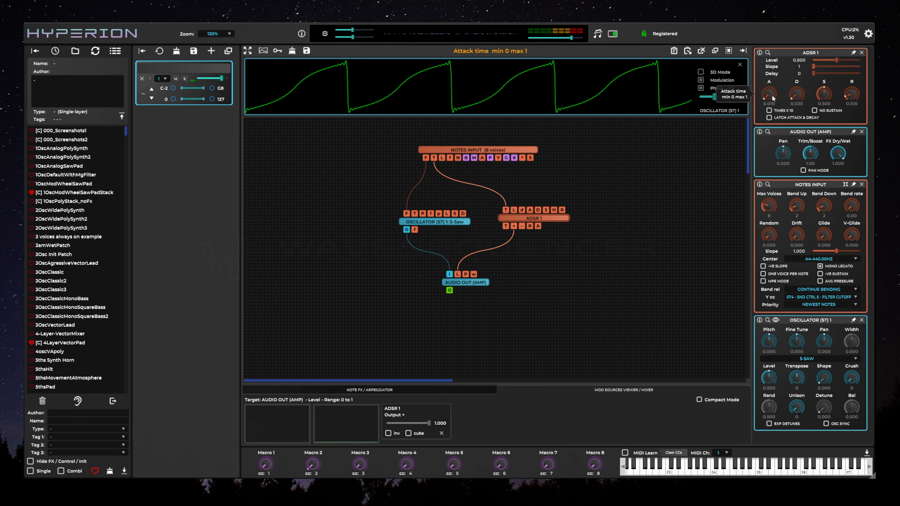
{"action": "left_click_drag", "start_coordinate": [773, 97], "coordinate": [773, 74]}
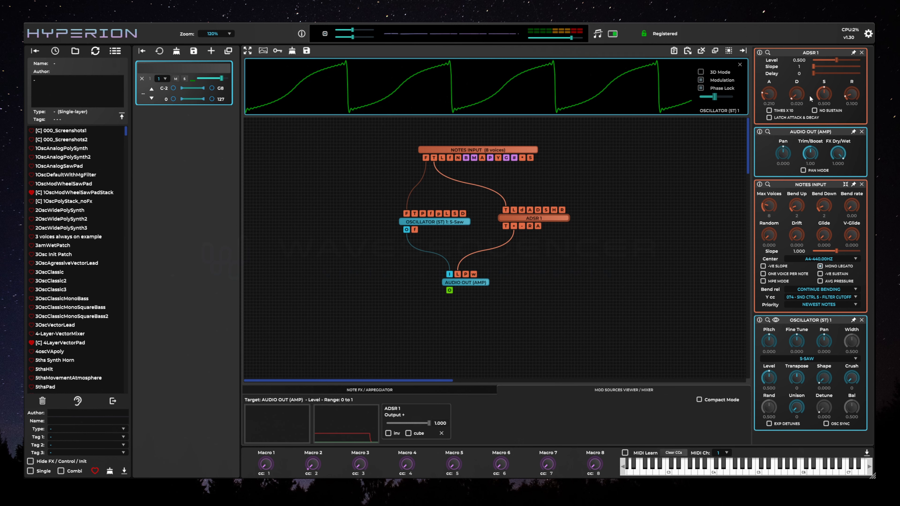
{"action": "left_click_drag", "start_coordinate": [797, 96], "coordinate": [799, 58]}
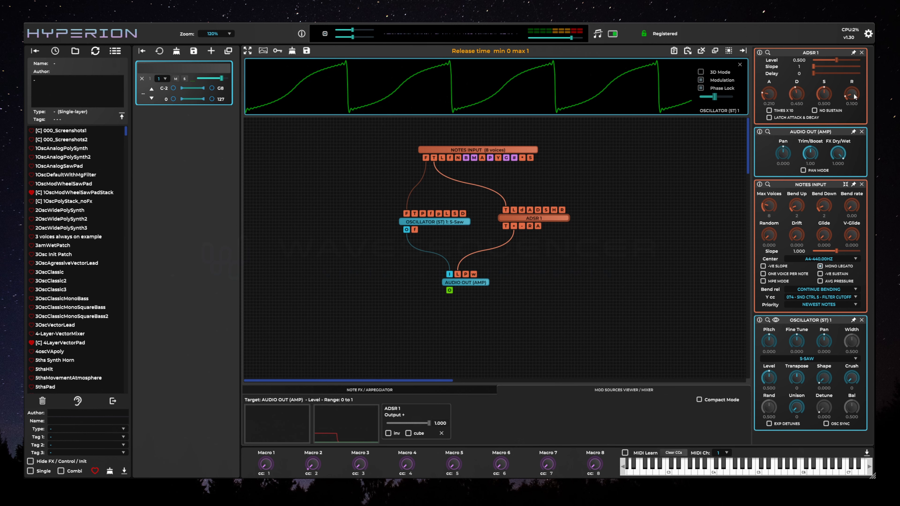
{"action": "left_click_drag", "start_coordinate": [853, 97], "coordinate": [854, 58]}
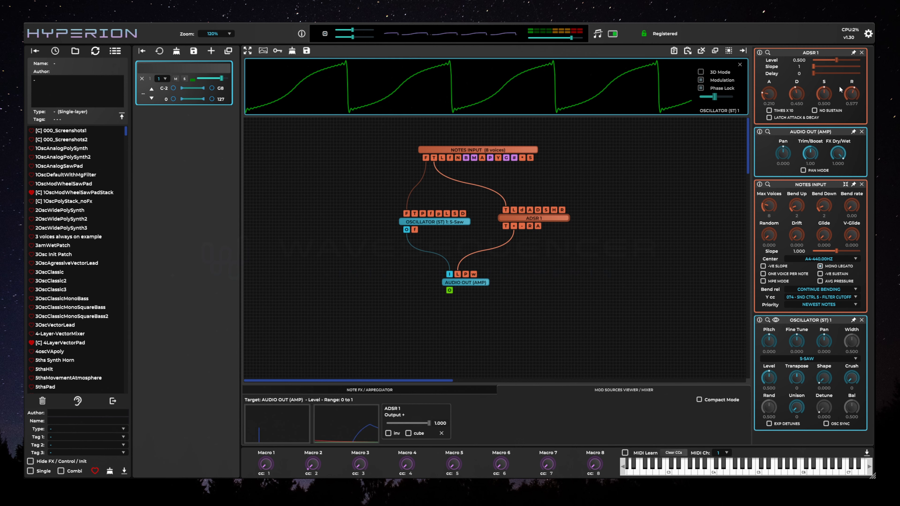
{"action": "left_click_drag", "start_coordinate": [829, 94], "coordinate": [822, 117]}
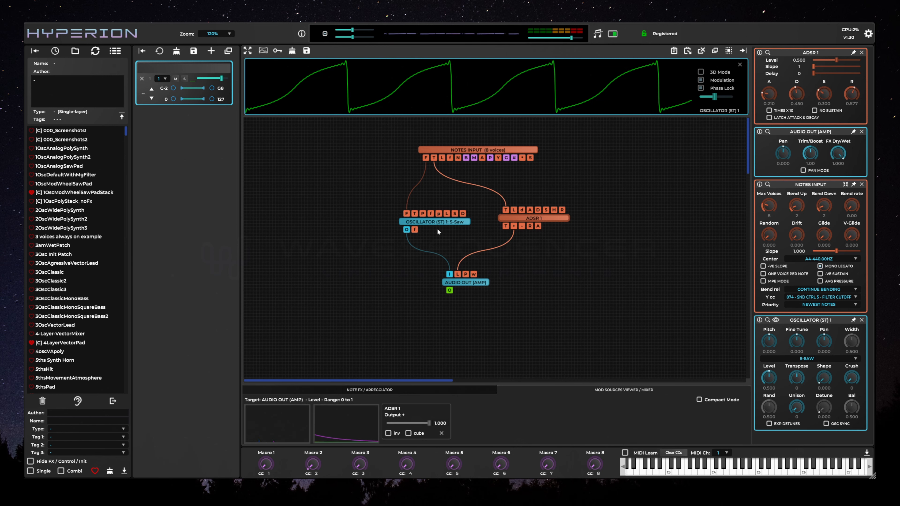
Step: Shift the oscillator and ADSR nodes left and connect the Notes Input's Velocity Level output to the ADSR's Level input
{"action": "left_click_drag", "start_coordinate": [448, 222], "coordinate": [424, 218]}
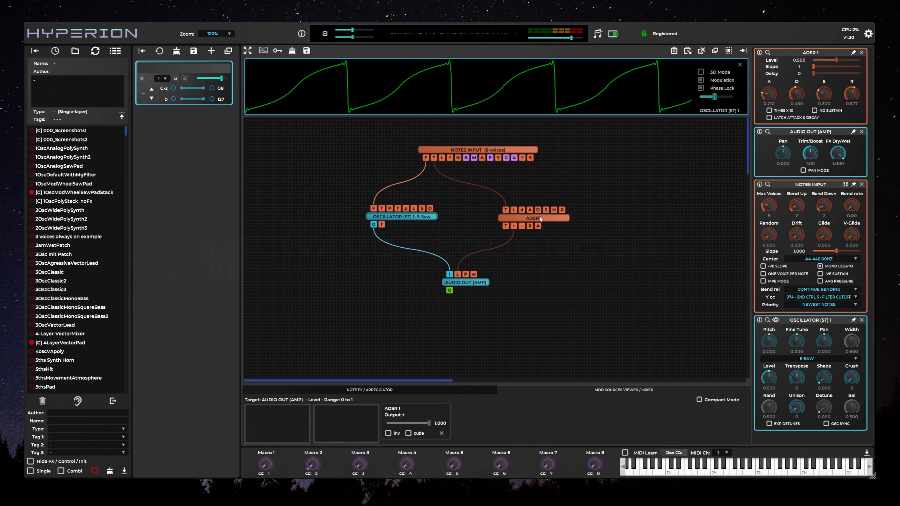
{"action": "left_click_drag", "start_coordinate": [543, 216], "coordinate": [512, 217]}
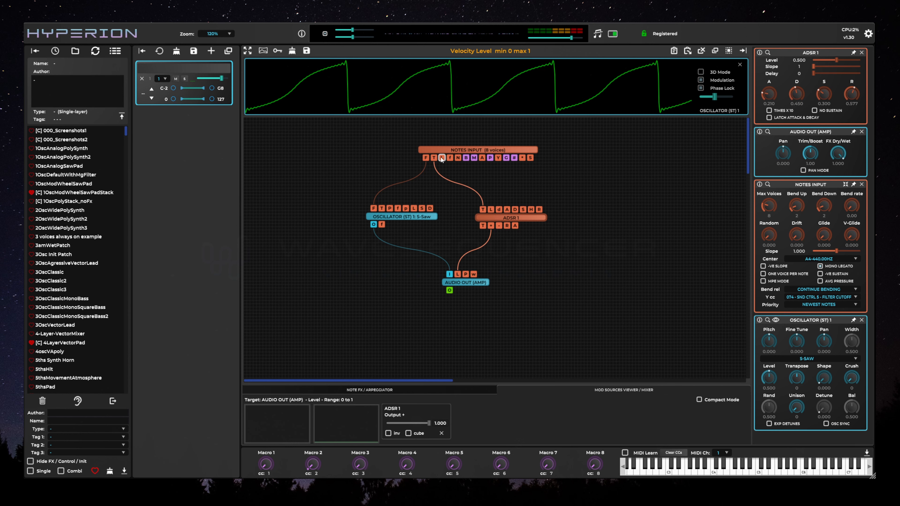
{"action": "left_click_drag", "start_coordinate": [441, 156], "coordinate": [440, 159]}
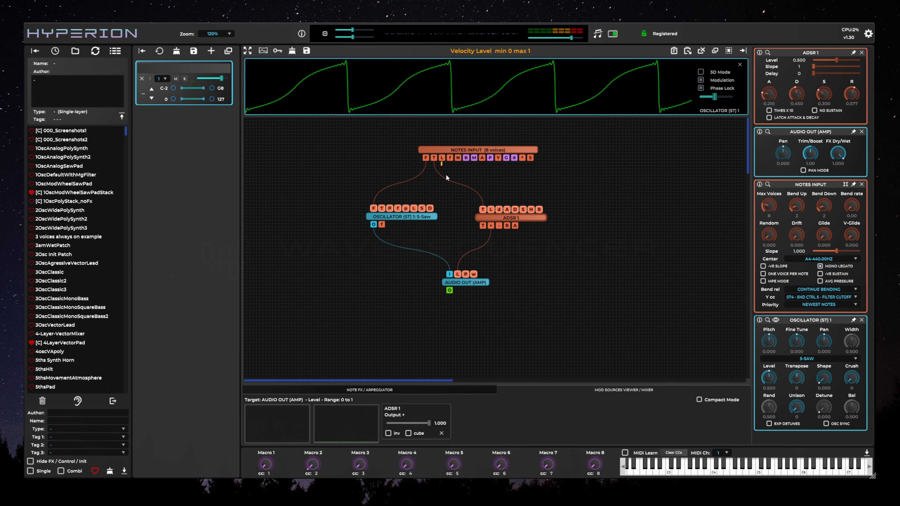
{"action": "left_click_drag", "start_coordinate": [486, 195], "coordinate": [490, 209]}
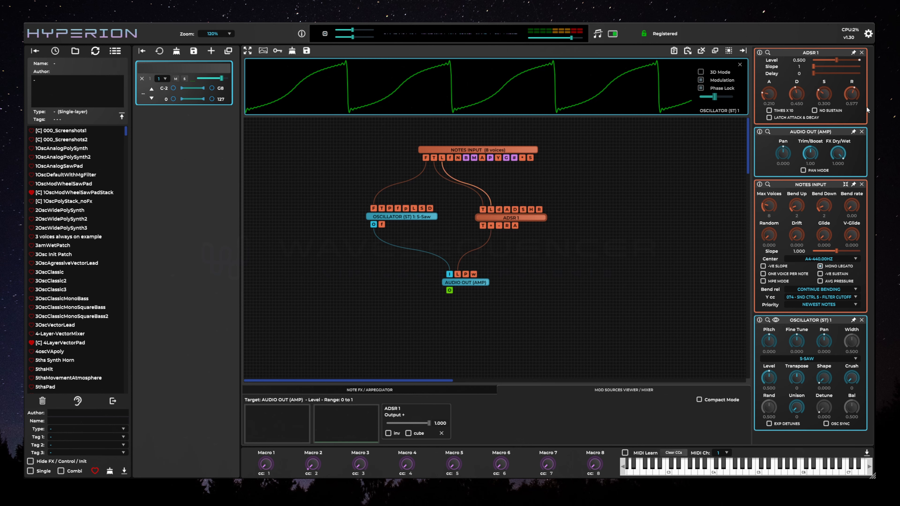
Step: Set the ADSR's Level to 0.000 and view the modulation source feeding its Level input
{"action": "left_click_drag", "start_coordinate": [837, 60], "coordinate": [828, 60]}
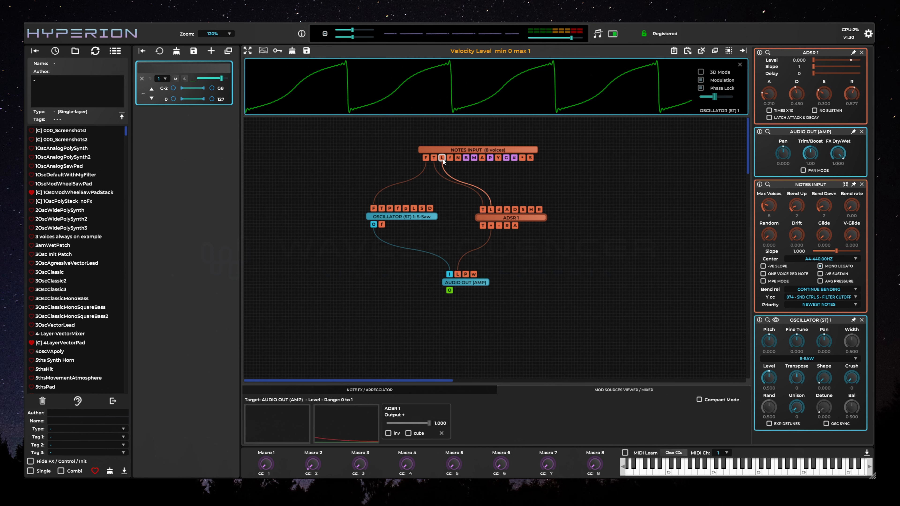
{"action": "mouse_move", "coordinate": [491, 209]}
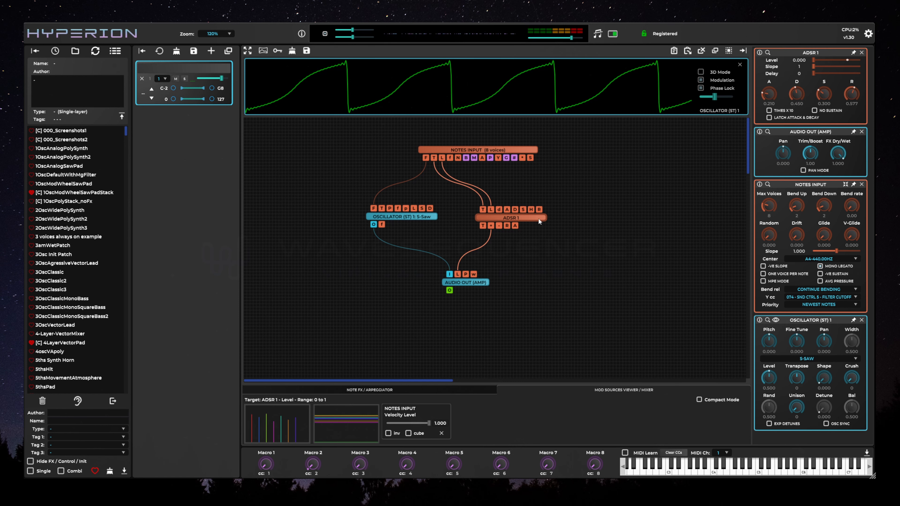
{"action": "left_click_drag", "start_coordinate": [537, 218], "coordinate": [534, 218]}
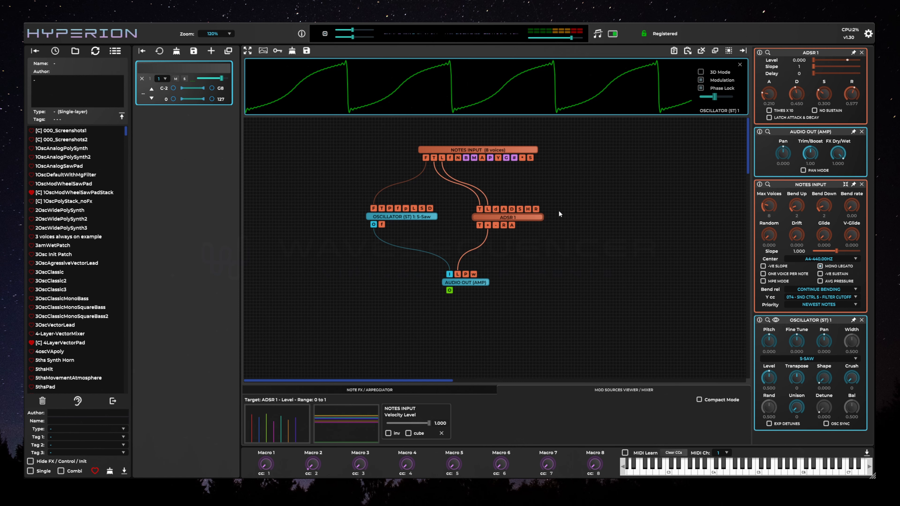
Step: Bring up the Notes Input controls and enable One Voice Per Note, watching the velocity modulation of each voice
{"action": "left_click", "coordinate": [533, 151]}
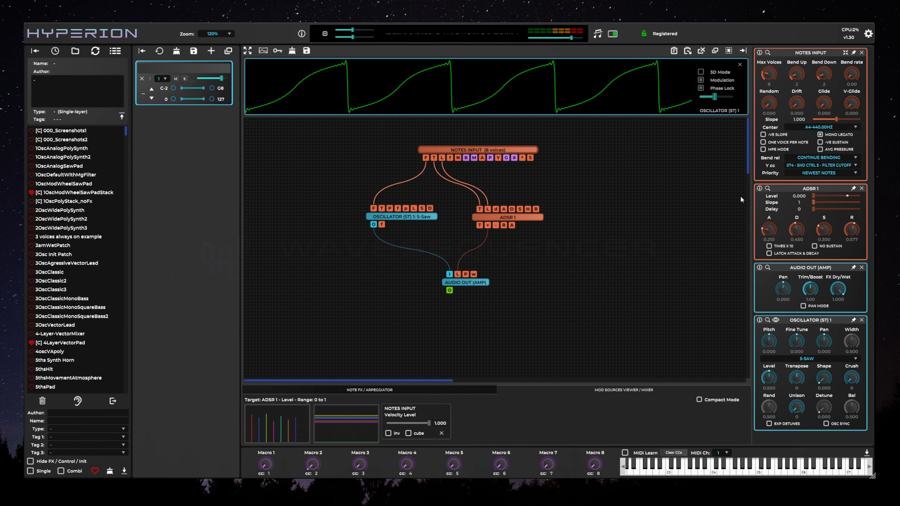
{"action": "left_click", "coordinate": [535, 218]}
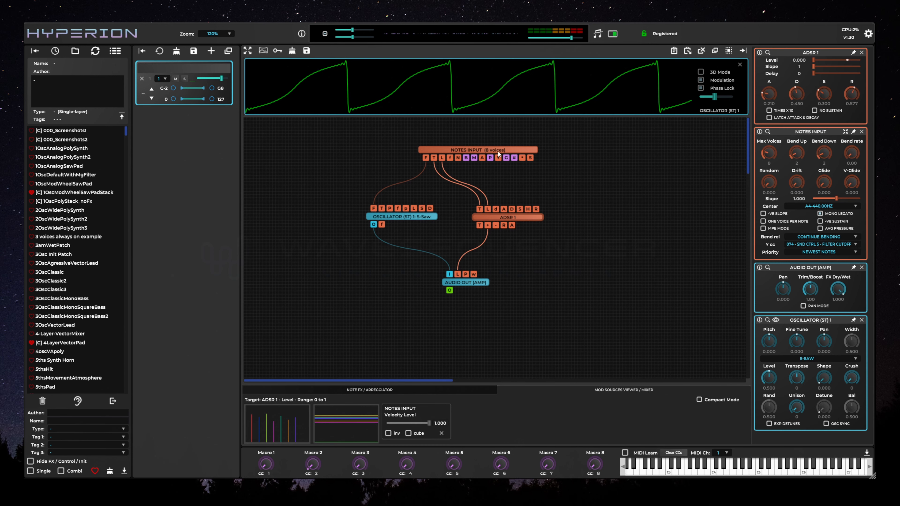
{"action": "left_click", "coordinate": [498, 151]}
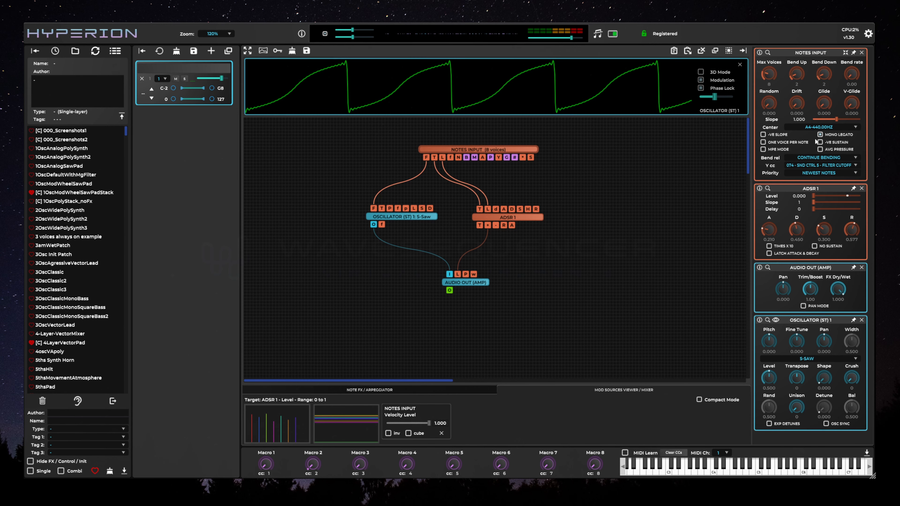
{"action": "left_click", "coordinate": [764, 143]}
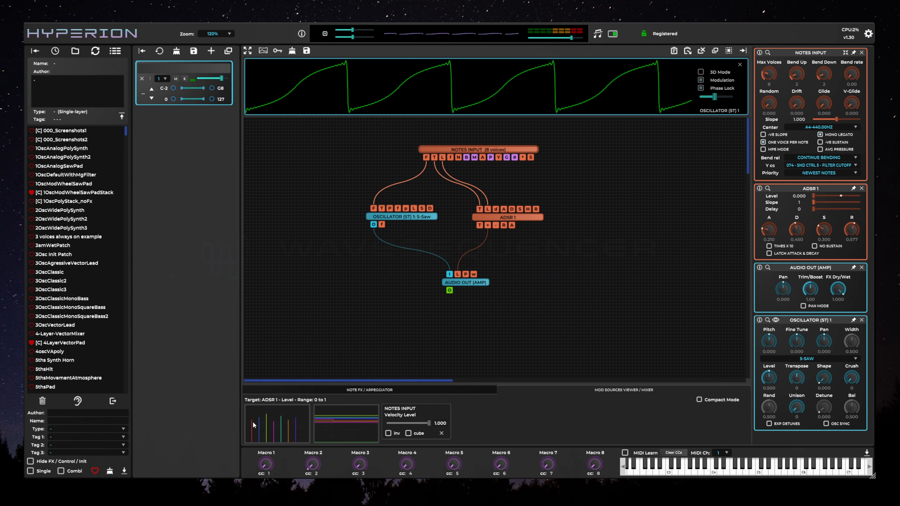
{"action": "left_click_drag", "start_coordinate": [252, 421], "coordinate": [250, 413]}
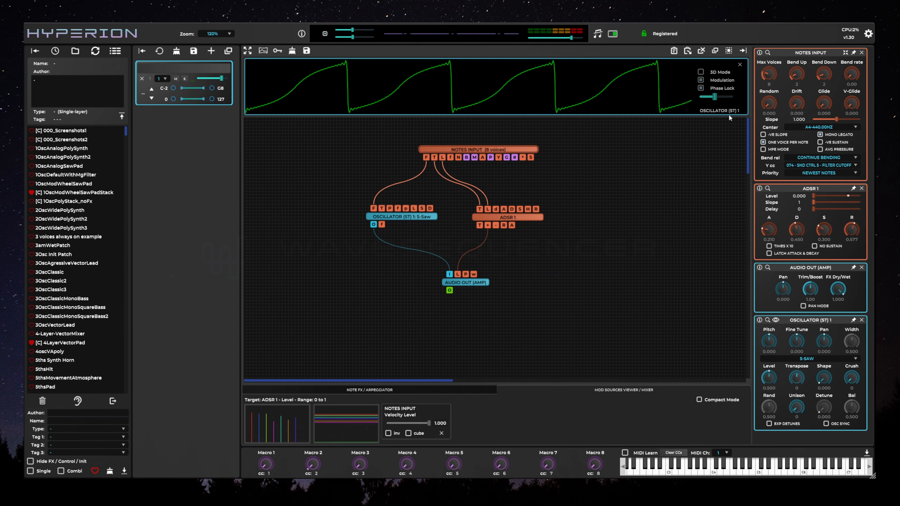
Step: Try the Notes Input at 32 Max Voices, reduce it to 1 and view the ADSR's Envelope Trigger source
{"action": "left_click_drag", "start_coordinate": [772, 73], "coordinate": [794, 14]}
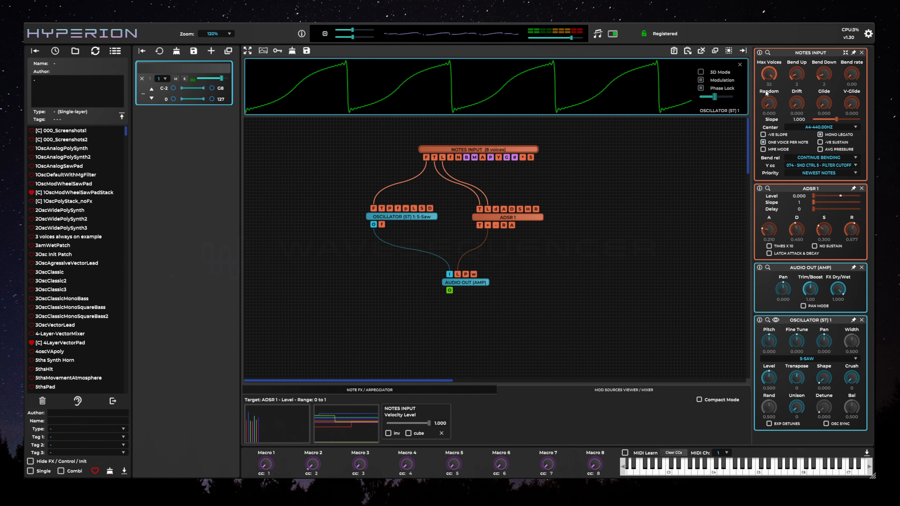
{"action": "left_click_drag", "start_coordinate": [771, 77], "coordinate": [796, 323]}
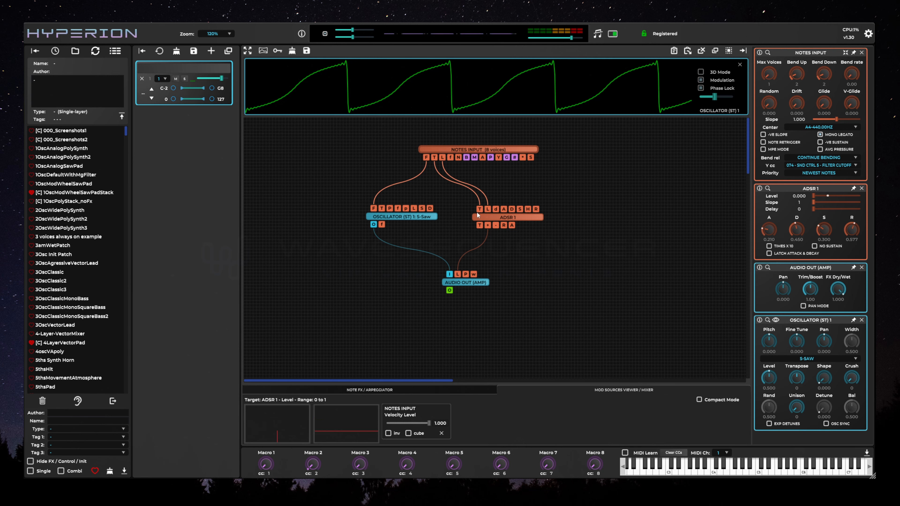
{"action": "left_click", "coordinate": [487, 209]}
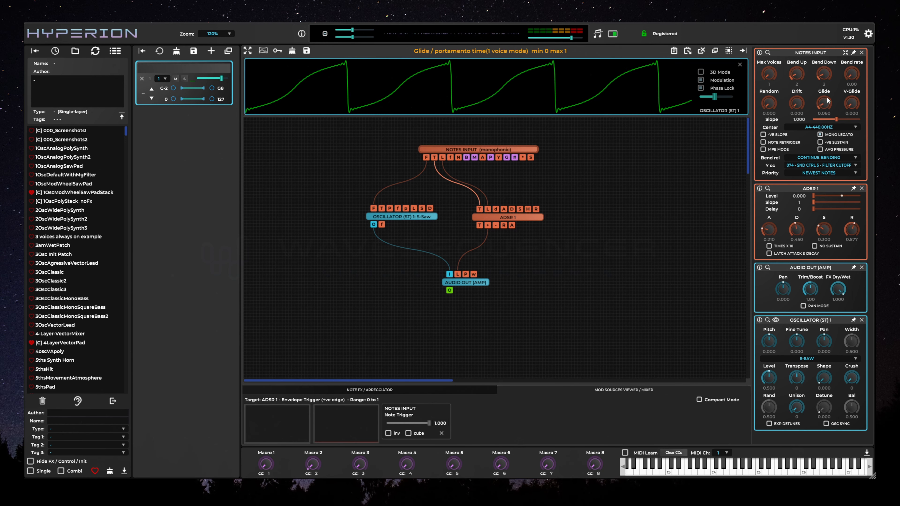
Step: Try the Notes Input's Glide at 0.510 and at its maximum of 1.000
{"action": "left_click_drag", "start_coordinate": [827, 104], "coordinate": [823, 101]}
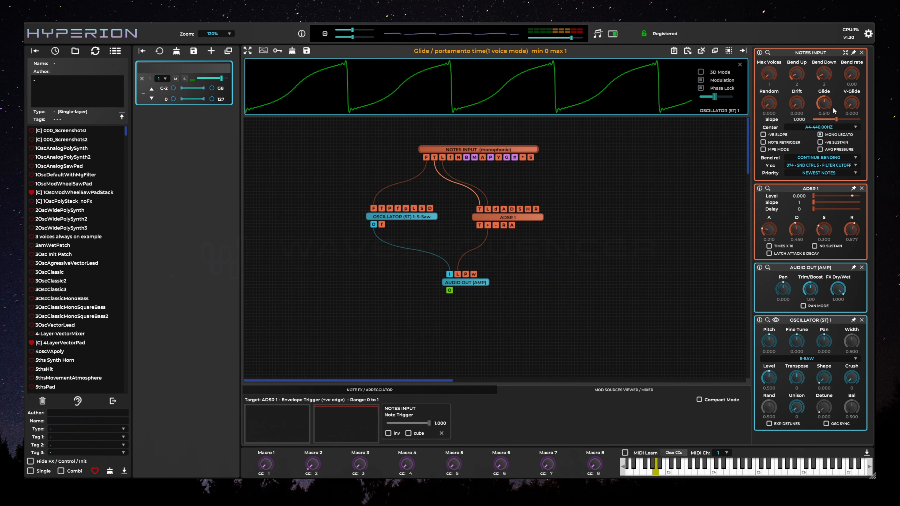
{"action": "left_click_drag", "start_coordinate": [826, 104], "coordinate": [831, 53]}
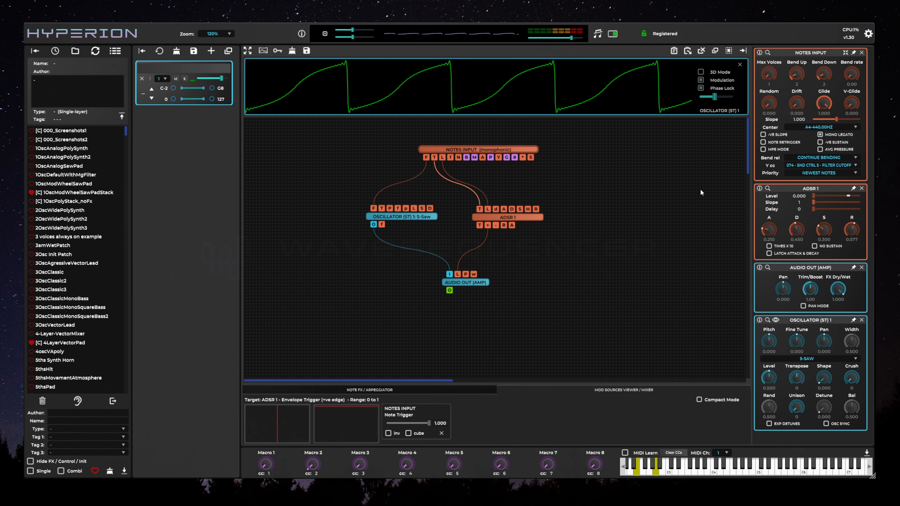
Step: Reset the Notes Input's Glide to 0.000, try V-Glide at 0.333 and 1.000, and settle on 0.577
{"action": "left_click_drag", "start_coordinate": [858, 95], "coordinate": [852, 71]}
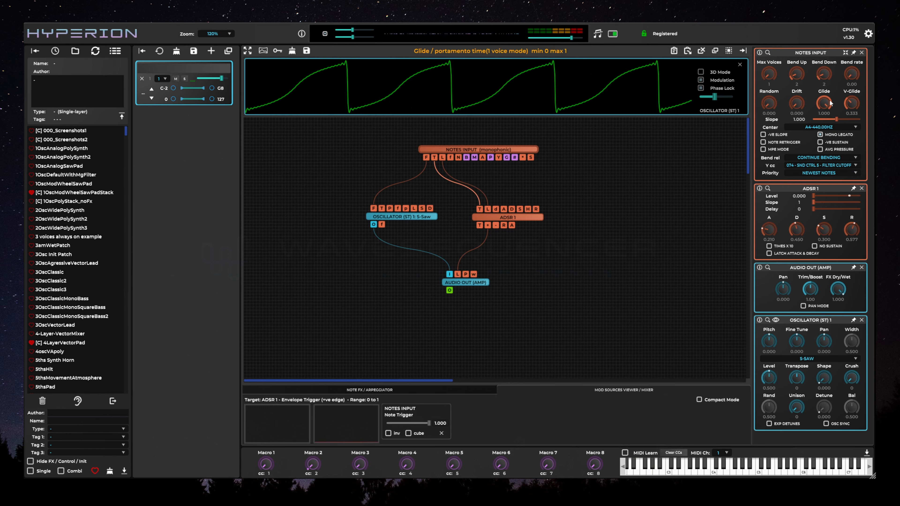
{"action": "left_click_drag", "start_coordinate": [829, 101], "coordinate": [823, 207]}
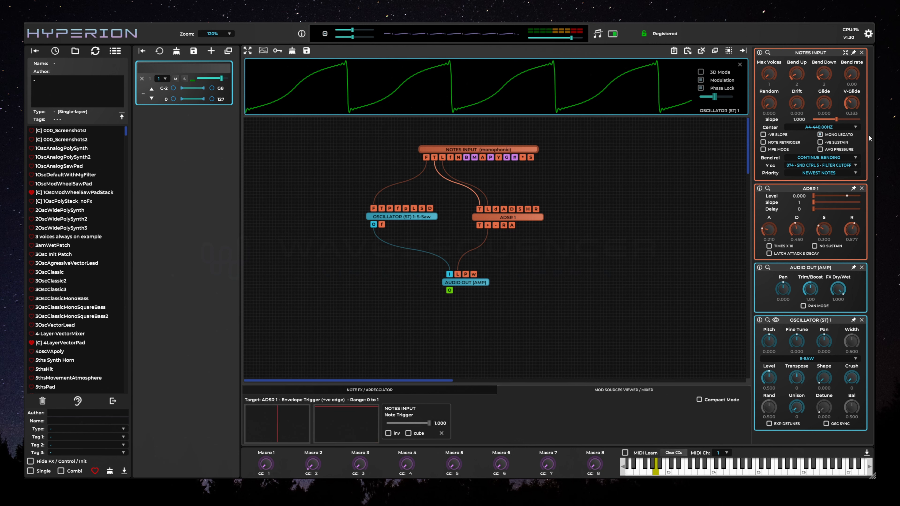
{"action": "left_click_drag", "start_coordinate": [852, 104], "coordinate": [860, 38]}
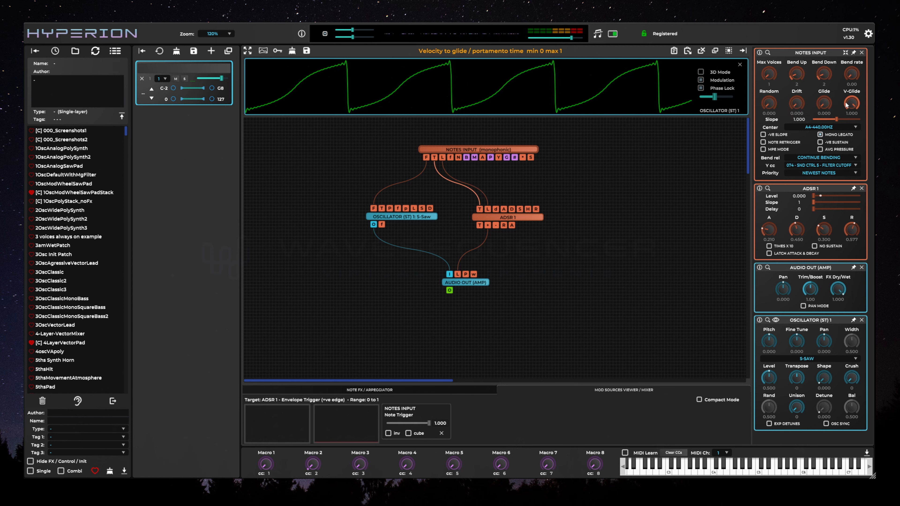
{"action": "left_click_drag", "start_coordinate": [851, 104], "coordinate": [854, 156]}
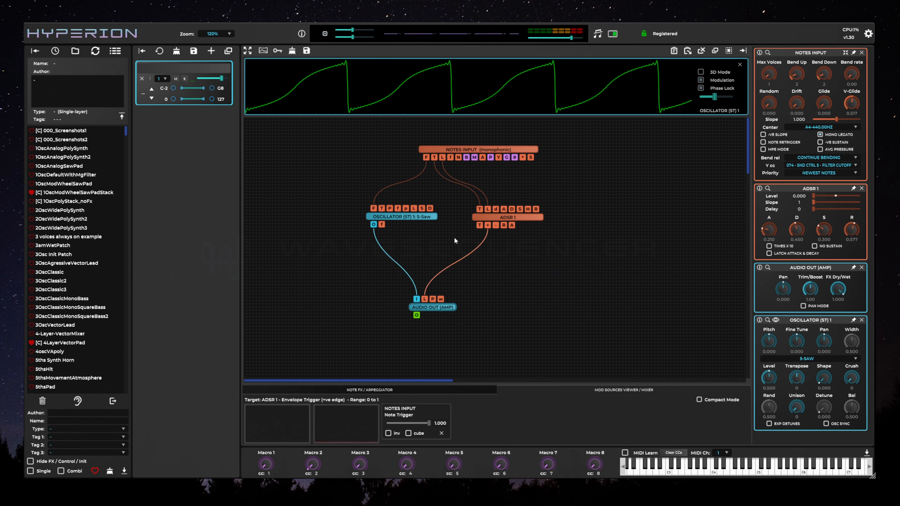
Step: Bring up the oscillator's controls, try an off-centre Pan and reset it to 0.000
{"action": "left_click", "coordinate": [427, 217]}
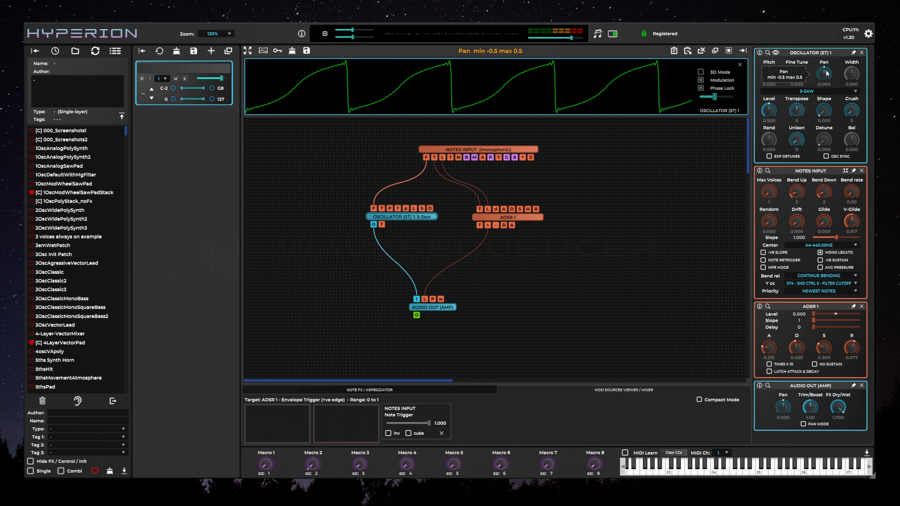
{"action": "left_click_drag", "start_coordinate": [825, 73], "coordinate": [834, 35]}
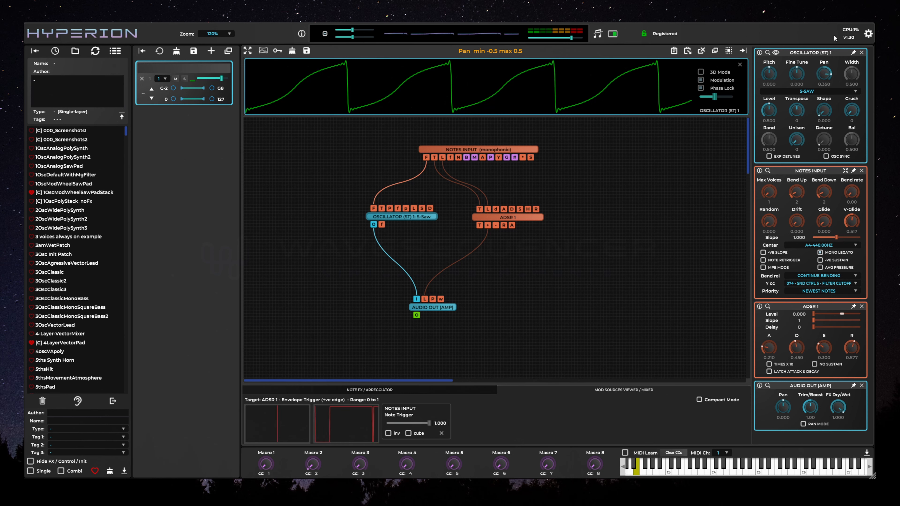
{"action": "double_click", "coordinate": [823, 72]}
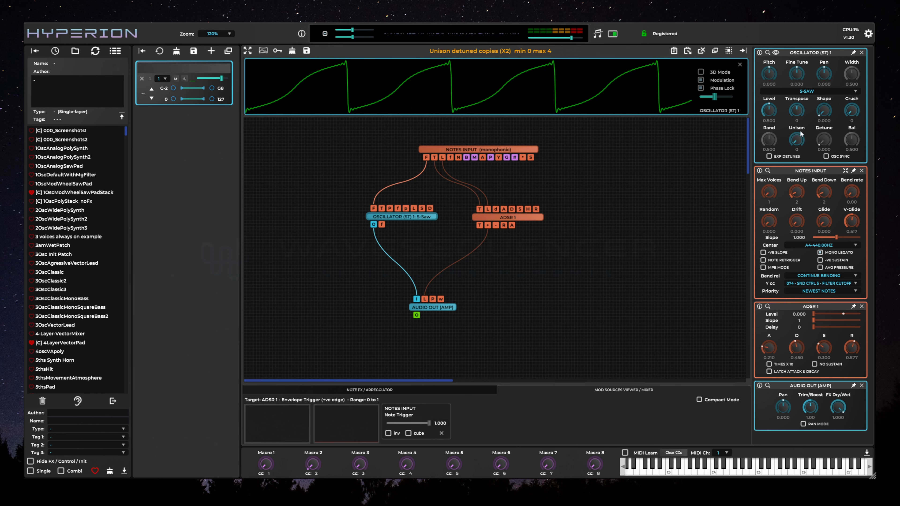
Step: Set the oscillator's Unison to 1, try Detune at 0.217, 0.667 and 1.000, and settle on 0.857
{"action": "left_click_drag", "start_coordinate": [800, 131], "coordinate": [801, 123]}
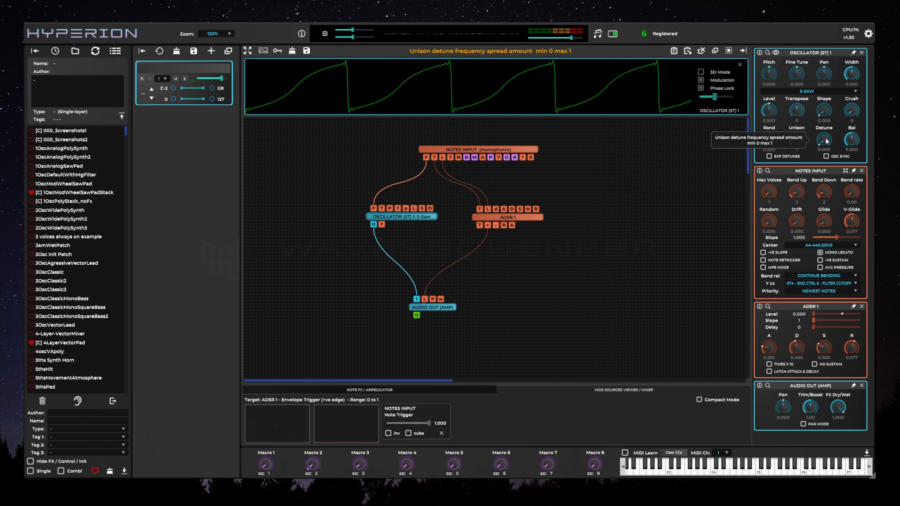
{"action": "left_click_drag", "start_coordinate": [826, 143], "coordinate": [823, 118]}
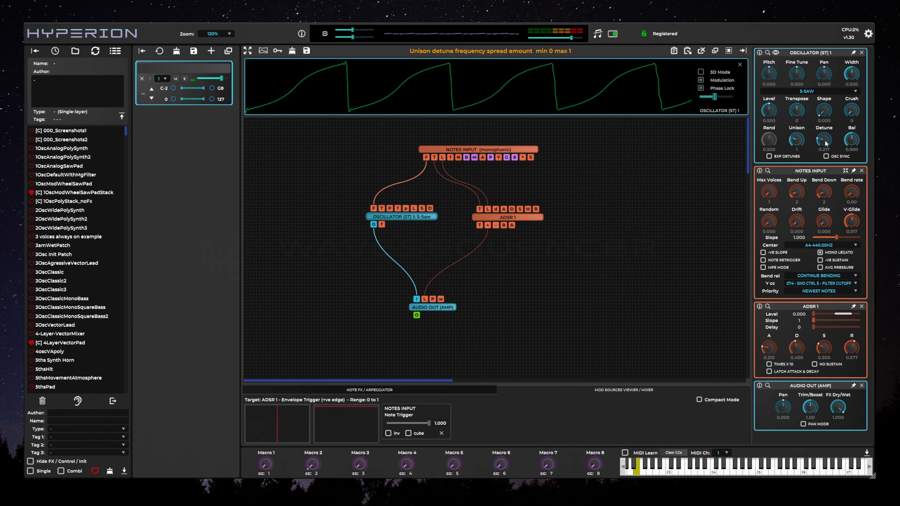
{"action": "left_click_drag", "start_coordinate": [825, 143], "coordinate": [831, 98]}
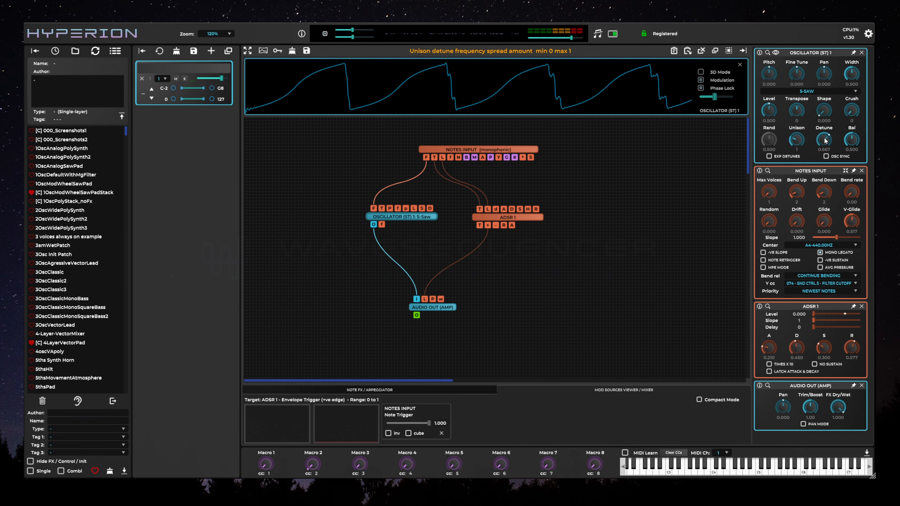
{"action": "left_click_drag", "start_coordinate": [824, 141], "coordinate": [829, 107]}
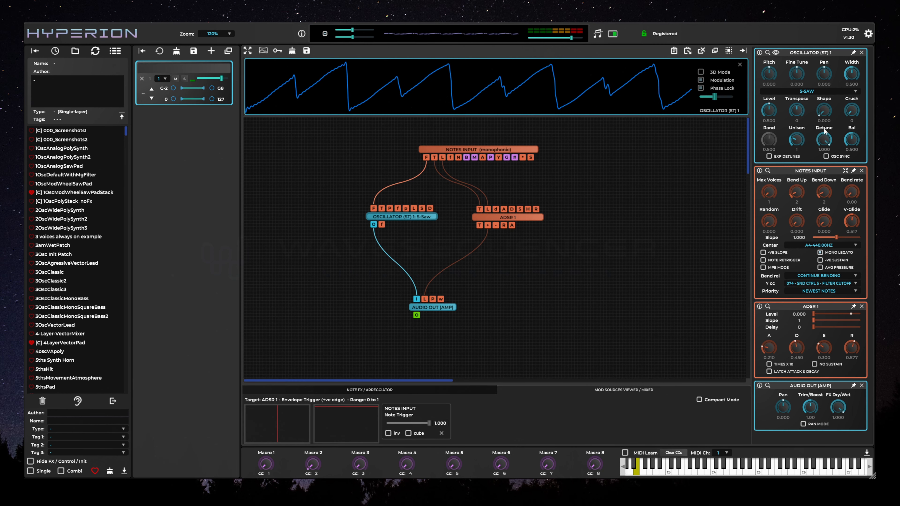
{"action": "left_click_drag", "start_coordinate": [831, 143], "coordinate": [826, 156]}
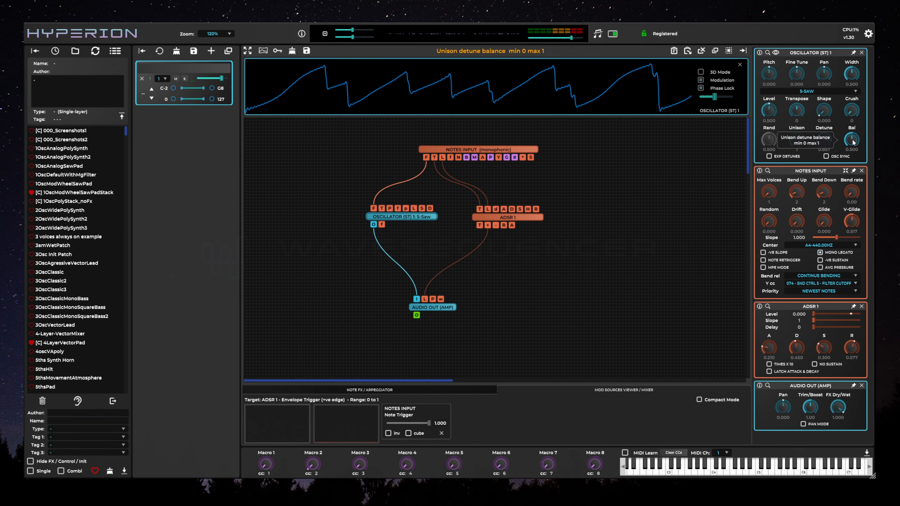
Step: Set the oscillator's unison detune balance to 0.690, raise Unison through 2 to 3, and reduce Detune to 0.507
{"action": "left_click_drag", "start_coordinate": [852, 142], "coordinate": [859, 120]}
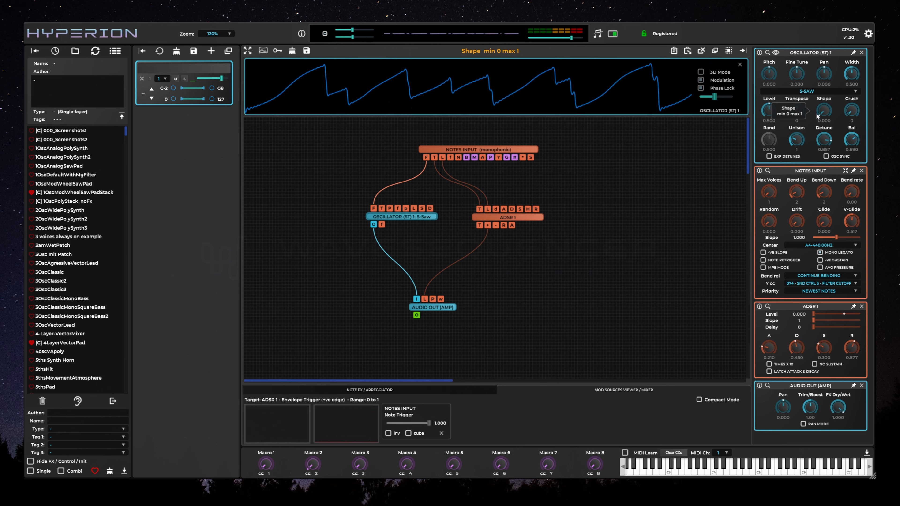
{"action": "left_click_drag", "start_coordinate": [799, 141], "coordinate": [804, 123]}
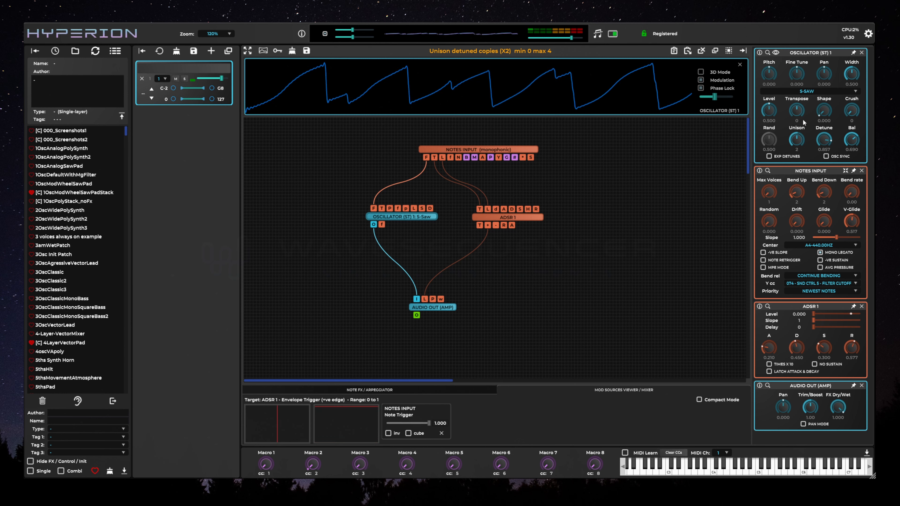
{"action": "left_click_drag", "start_coordinate": [799, 146], "coordinate": [802, 136]}
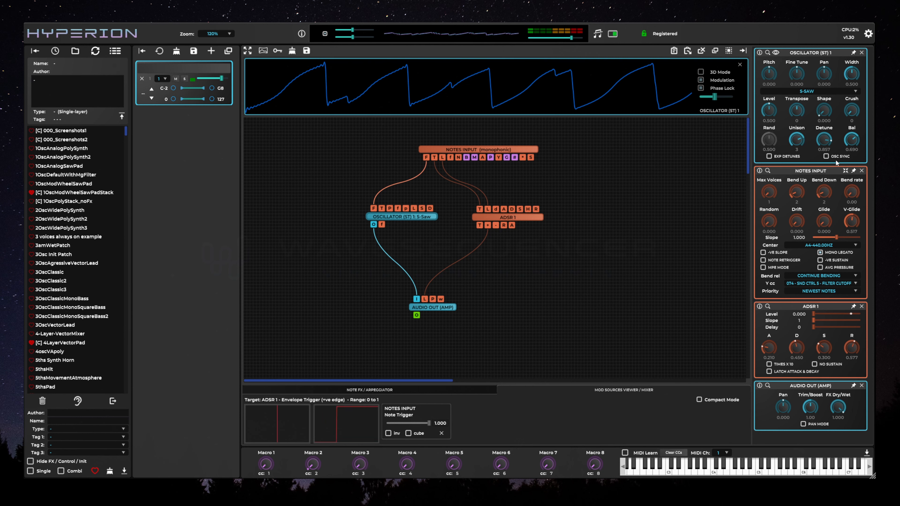
{"action": "left_click_drag", "start_coordinate": [823, 140], "coordinate": [835, 166]}
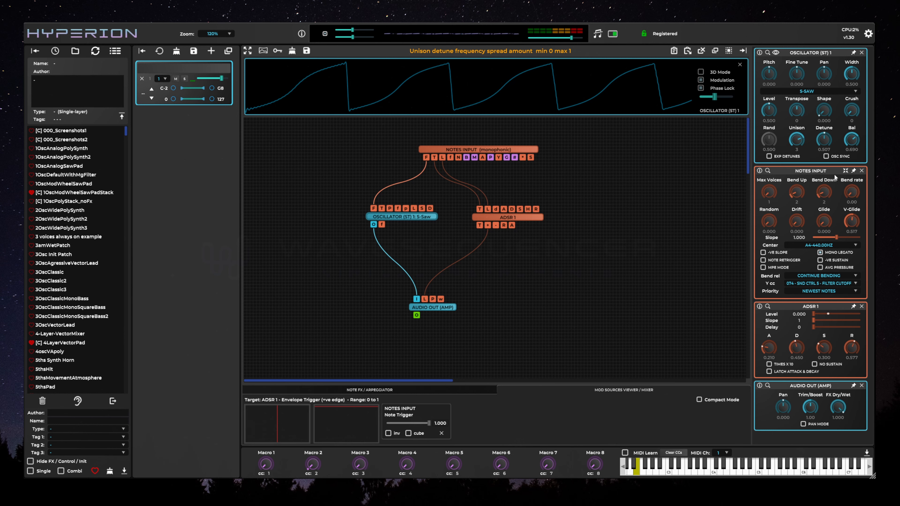
Step: Raise the Notes Input's Max Voices to 8
{"action": "left_click", "coordinate": [530, 150]}
{"action": "left_click_drag", "start_coordinate": [772, 72], "coordinate": [771, 66]}
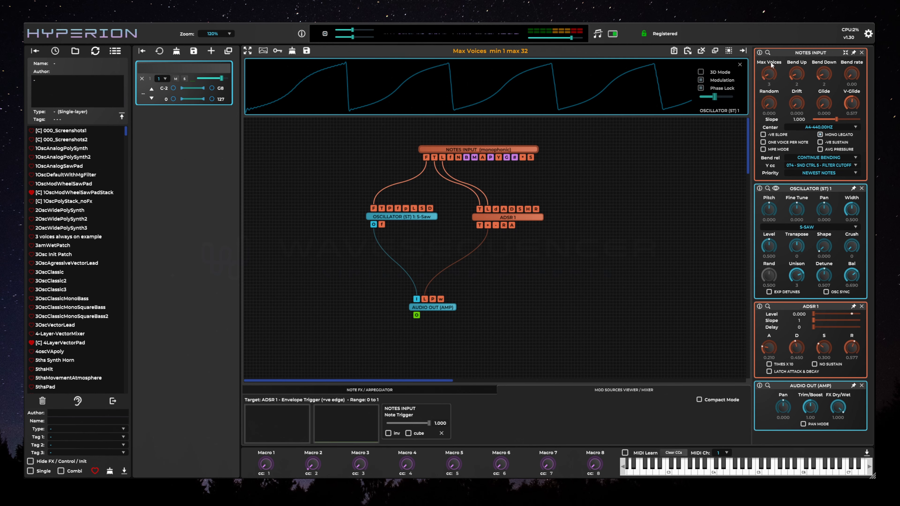
{"action": "left_click_drag", "start_coordinate": [770, 33], "coordinate": [770, 50]}
Step: Shift the ADSR, oscillator and Audio Out nodes slightly and disconnect the oscillator's audio from Audio Out
{"action": "left_click_drag", "start_coordinate": [515, 222], "coordinate": [530, 217]}
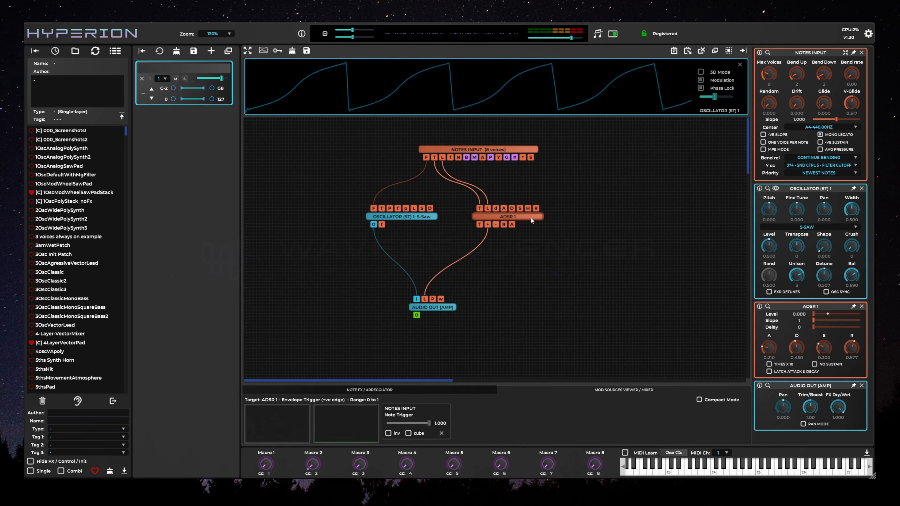
{"action": "left_click_drag", "start_coordinate": [430, 218], "coordinate": [433, 216]}
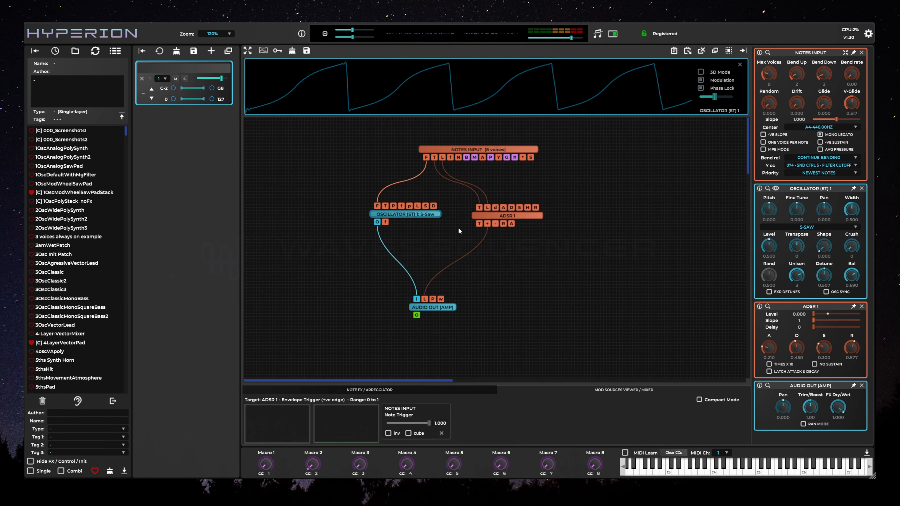
{"action": "left_click_drag", "start_coordinate": [450, 314], "coordinate": [467, 323]}
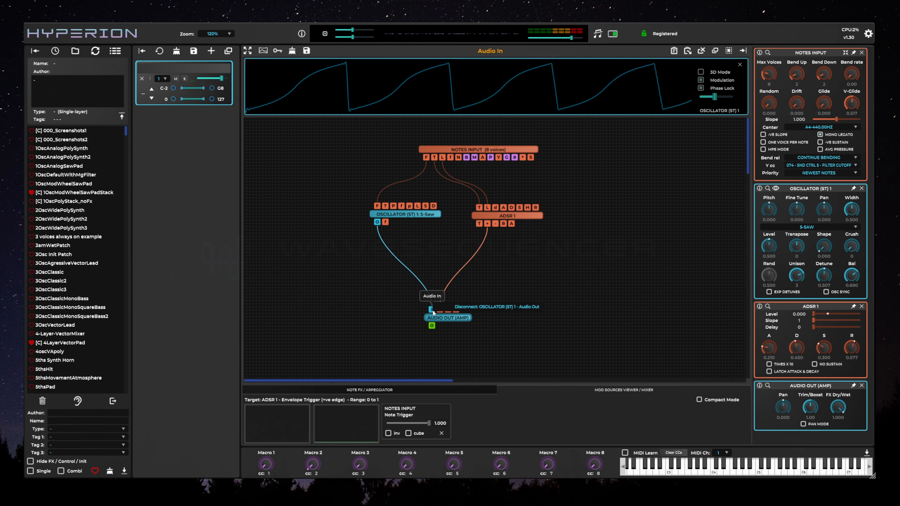
{"action": "left_click", "coordinate": [450, 307]}
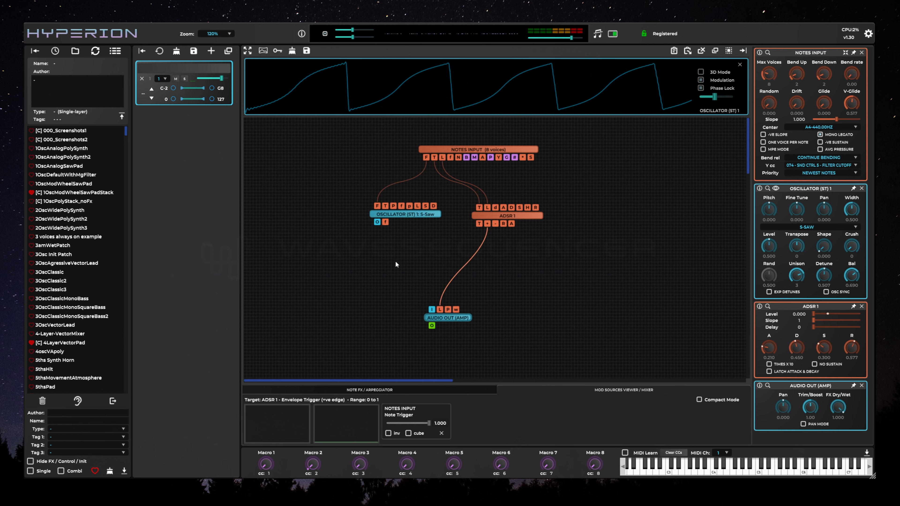
Step: Add a Filter (ST) node and wire it between the oscillator's audio output and the Audio Out's audio input
{"action": "double_click", "coordinate": [396, 264]}
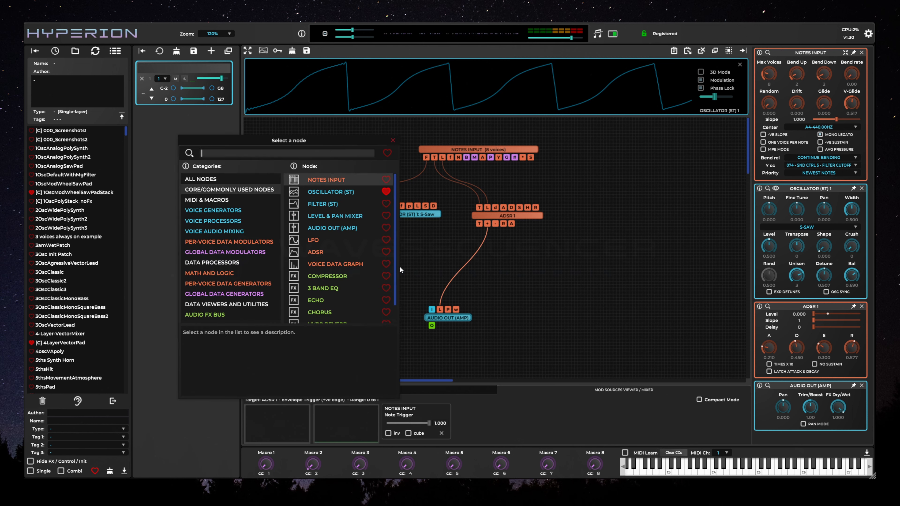
{"action": "double_click", "coordinate": [324, 206]}
{"action": "left_click_drag", "start_coordinate": [416, 260], "coordinate": [376, 226]}
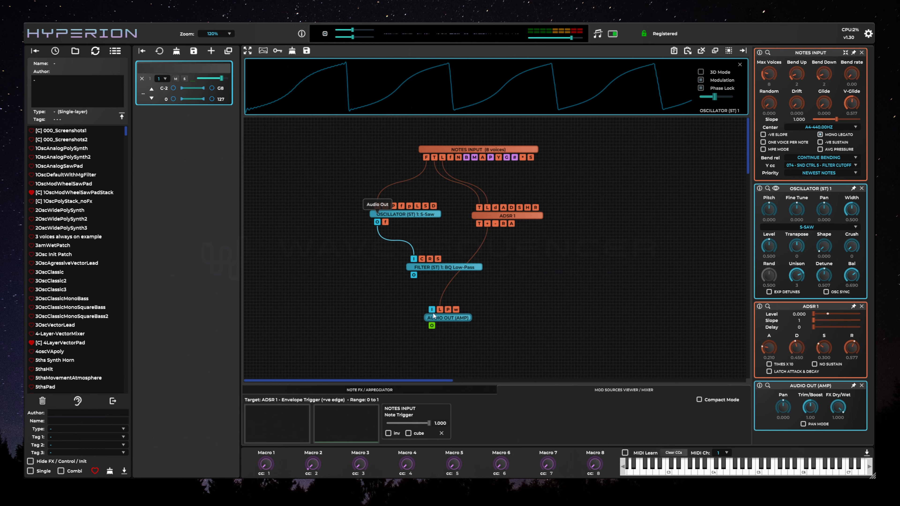
{"action": "left_click_drag", "start_coordinate": [431, 310], "coordinate": [425, 269]}
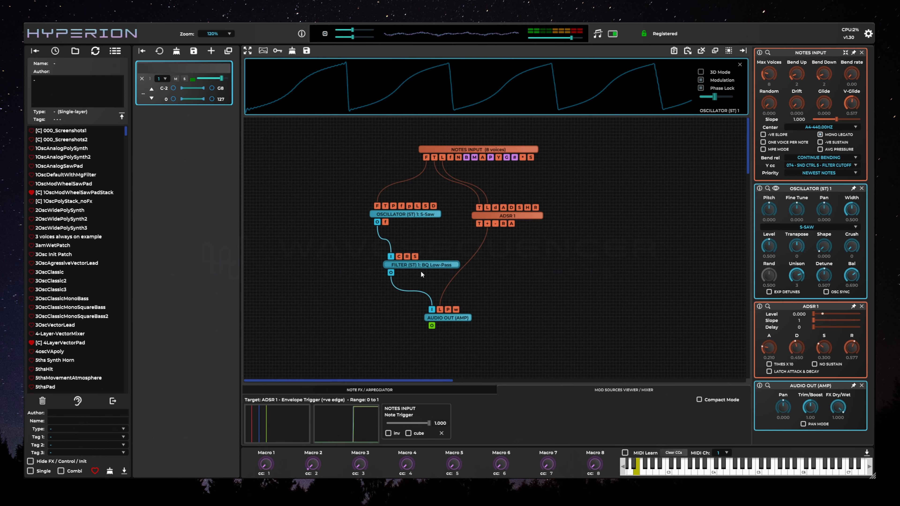
Step: Bring up the filter's controls and set its Cut to 0.223 and Res to 0.681
{"action": "left_click", "coordinate": [435, 264]}
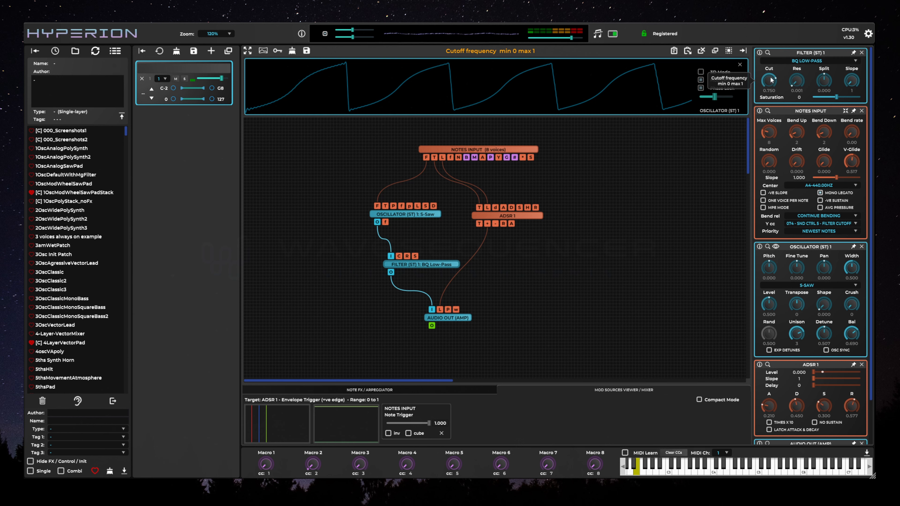
{"action": "left_click_drag", "start_coordinate": [770, 80], "coordinate": [762, 121]}
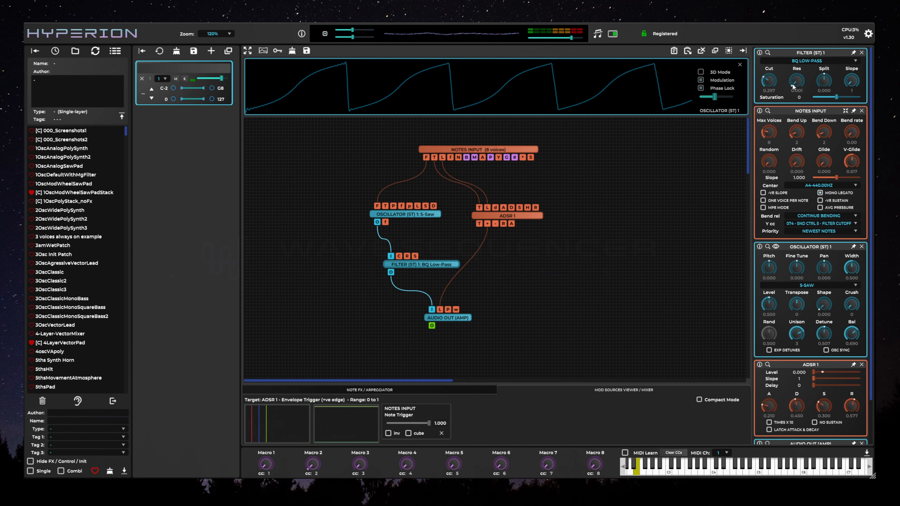
{"action": "left_click_drag", "start_coordinate": [793, 83], "coordinate": [796, 39]}
{"action": "mouse_move", "coordinate": [768, 81]}
{"action": "left_mouse_down"}
{"action": "mouse_move", "coordinate": [766, 96]}
{"action": "mouse_move", "coordinate": [777, 74]}
{"action": "mouse_move", "coordinate": [773, 93]}
{"action": "left_mouse_up"}
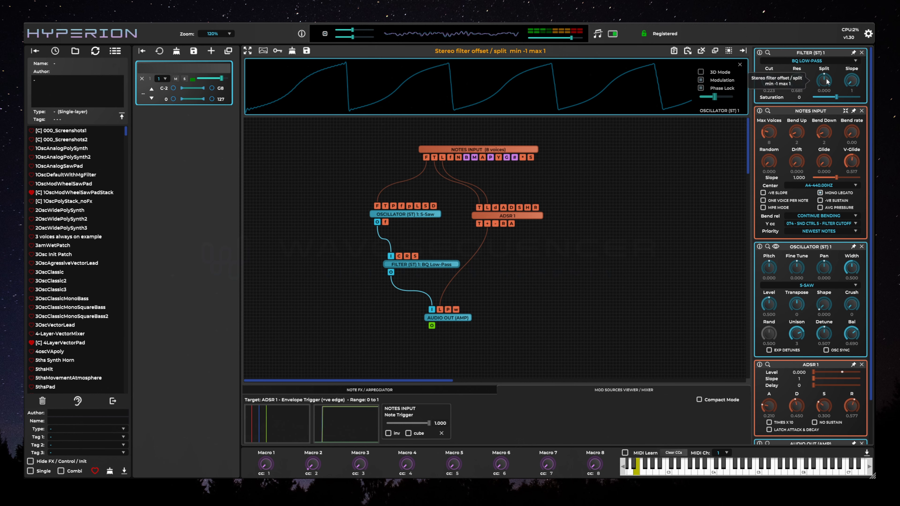
Step: Try the filter's stereo Split at negative offsets including -0.313, and return it to 0.000
{"action": "left_click_drag", "start_coordinate": [826, 81], "coordinate": [823, 120]}
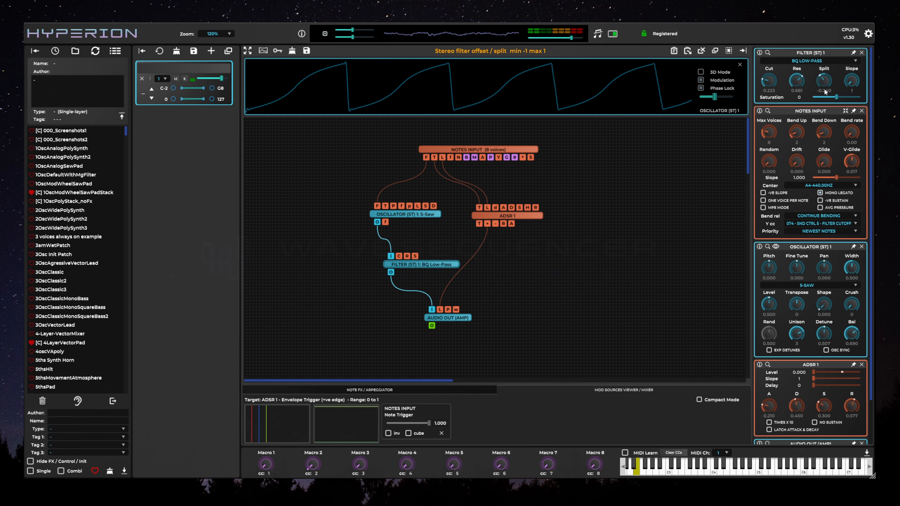
{"action": "left_click_drag", "start_coordinate": [826, 75], "coordinate": [823, 118]}
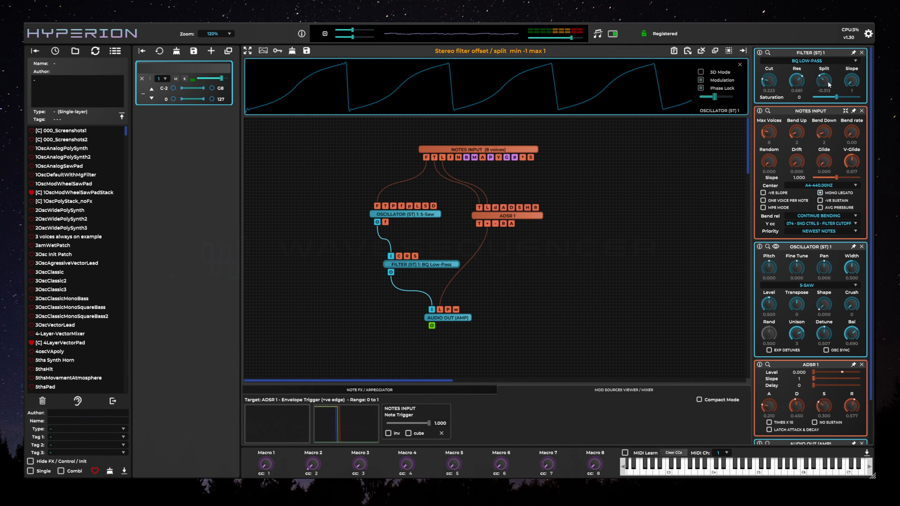
{"action": "mouse_move", "coordinate": [827, 82]}
{"action": "left_mouse_down"}
{"action": "mouse_move", "coordinate": [827, 56]}
{"action": "mouse_move", "coordinate": [822, 95]}
{"action": "mouse_move", "coordinate": [830, 88]}
{"action": "left_mouse_up"}
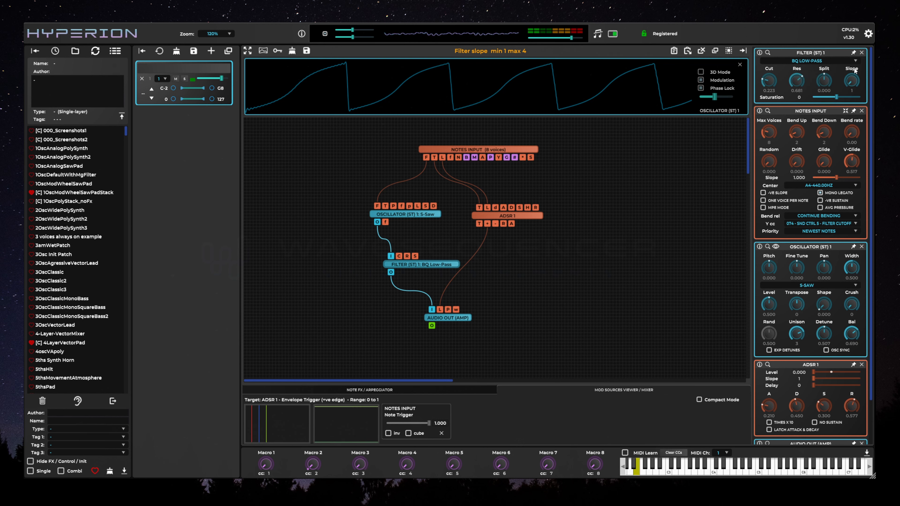
Step: Try the filter's Slope at 2 and 4, set Cut to 0.280 and Res to 0.491, and return Slope to 1
{"action": "left_click_drag", "start_coordinate": [855, 70], "coordinate": [856, 60]}
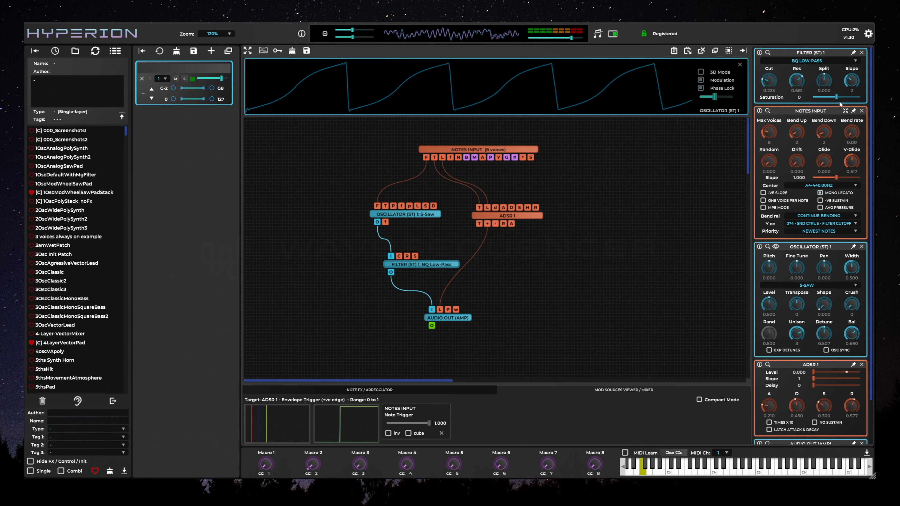
{"action": "mouse_move", "coordinate": [853, 81]}
{"action": "left_mouse_down"}
{"action": "mouse_move", "coordinate": [857, 61]}
{"action": "mouse_move", "coordinate": [851, 67]}
{"action": "left_mouse_up"}
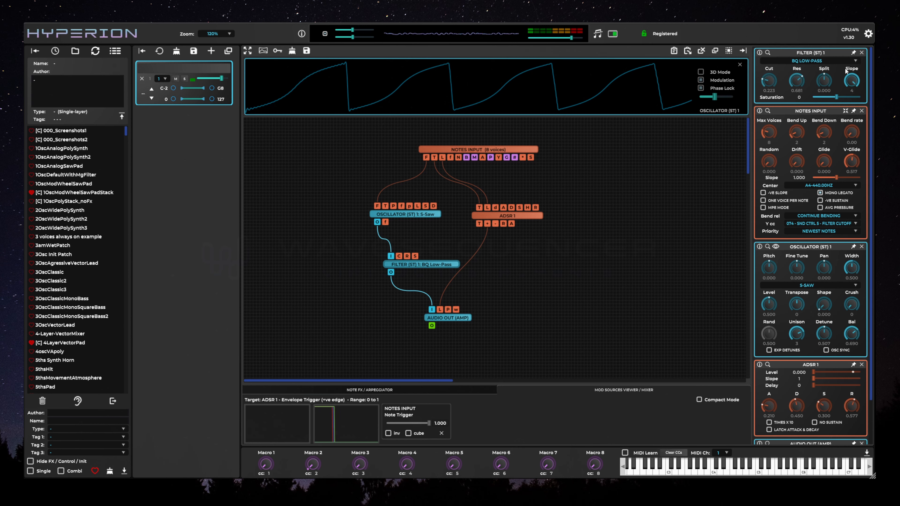
{"action": "left_click_drag", "start_coordinate": [769, 81], "coordinate": [777, 103]}
{"action": "left_click_drag", "start_coordinate": [858, 81], "coordinate": [852, 99]}
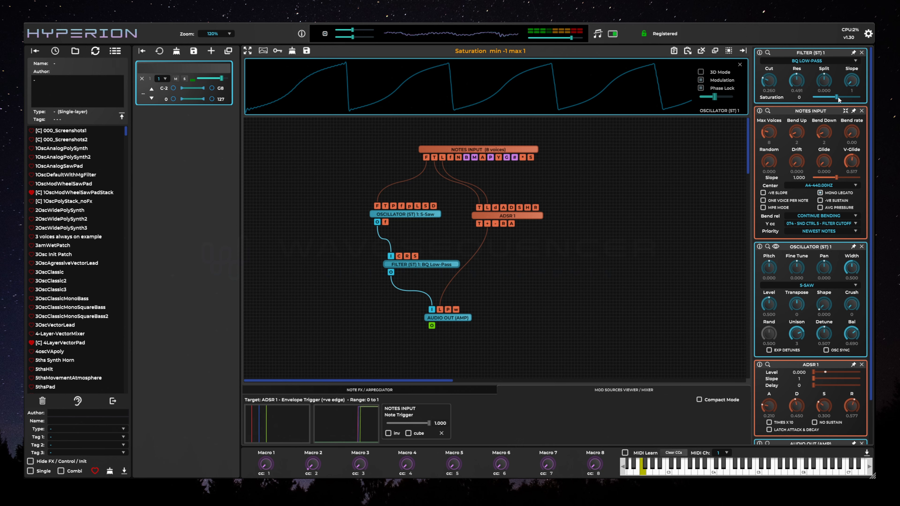
Step: Try the filter's Saturation at -0.829 and return it to 0.000
{"action": "left_click_drag", "start_coordinate": [838, 99], "coordinate": [827, 99]}
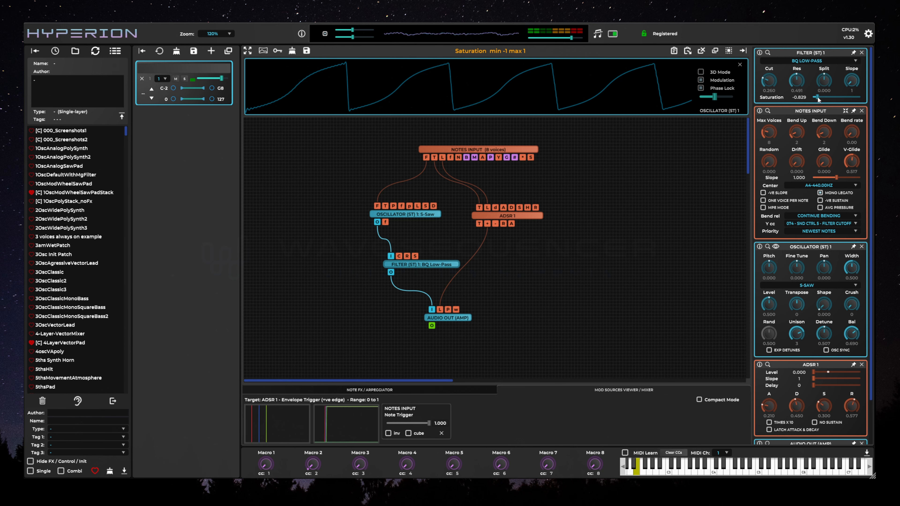
{"action": "left_click_drag", "start_coordinate": [816, 96], "coordinate": [834, 100]}
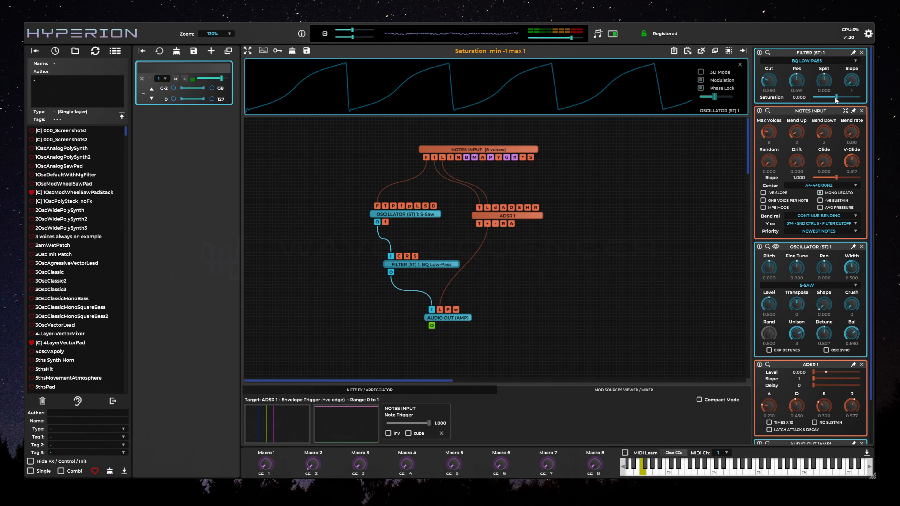
Step: Change the filter type to MG2 Low-Pass and sweep its Cut up to 0.823 and down to 0.153
{"action": "left_click", "coordinate": [808, 62]}
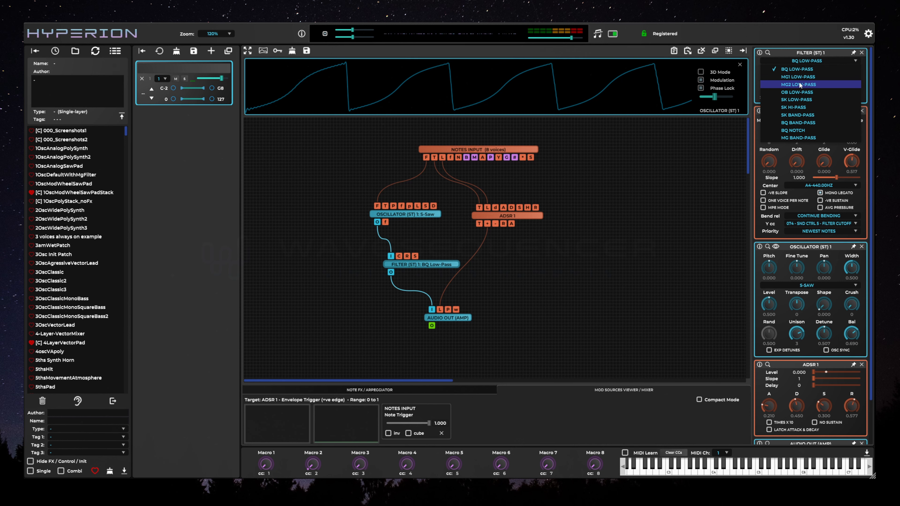
{"action": "left_click", "coordinate": [799, 85]}
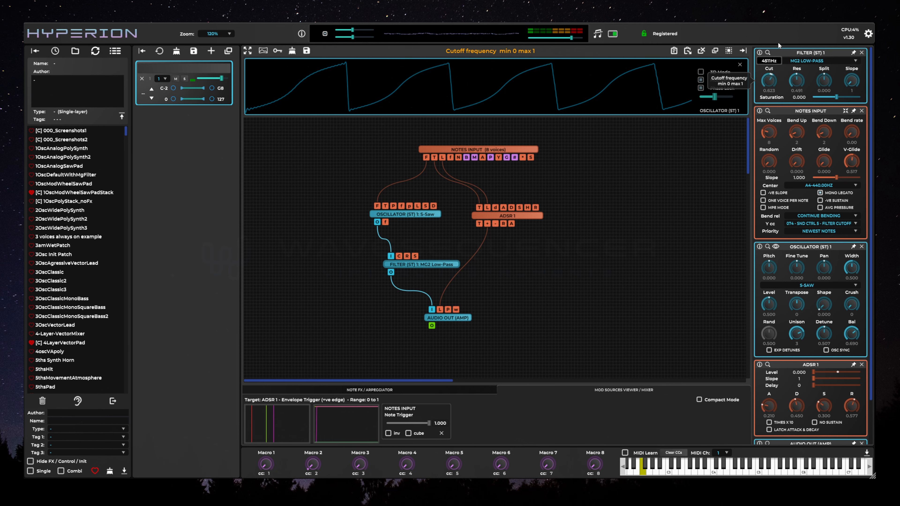
{"action": "left_click_drag", "start_coordinate": [771, 88], "coordinate": [774, 23]}
{"action": "left_click_drag", "start_coordinate": [771, 88], "coordinate": [784, 130]}
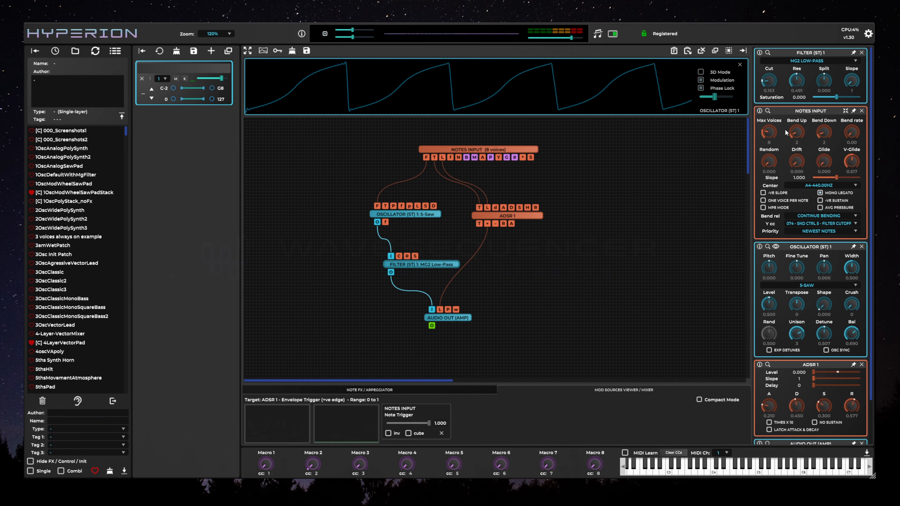
Step: Try the filter as OB Low-Pass with Cut raised to 0.323, then as SK Low-Pass with Cut at 0.520
{"action": "left_click", "coordinate": [802, 63]}
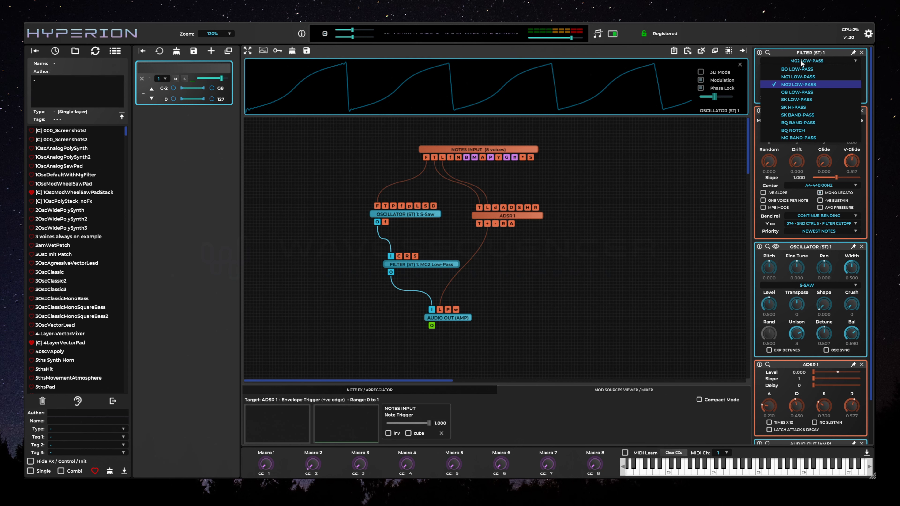
{"action": "left_click", "coordinate": [797, 92]}
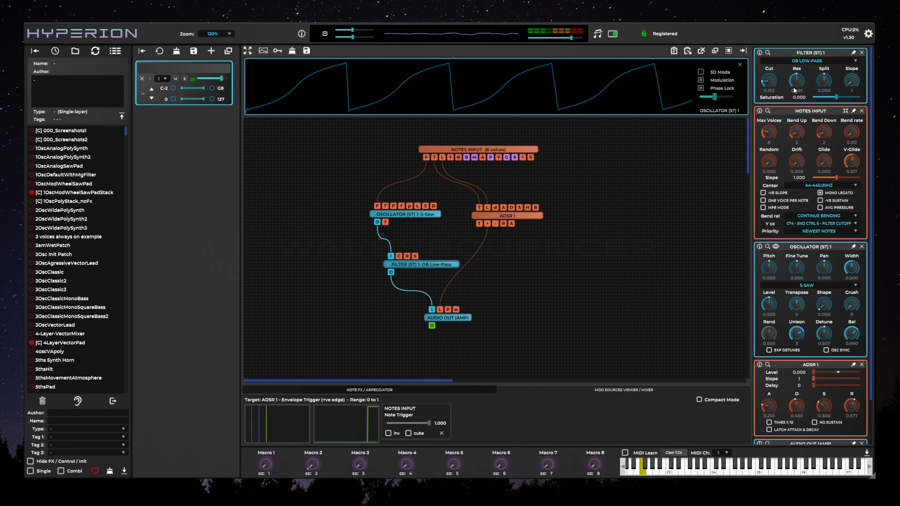
{"action": "left_click_drag", "start_coordinate": [768, 81], "coordinate": [766, 66]}
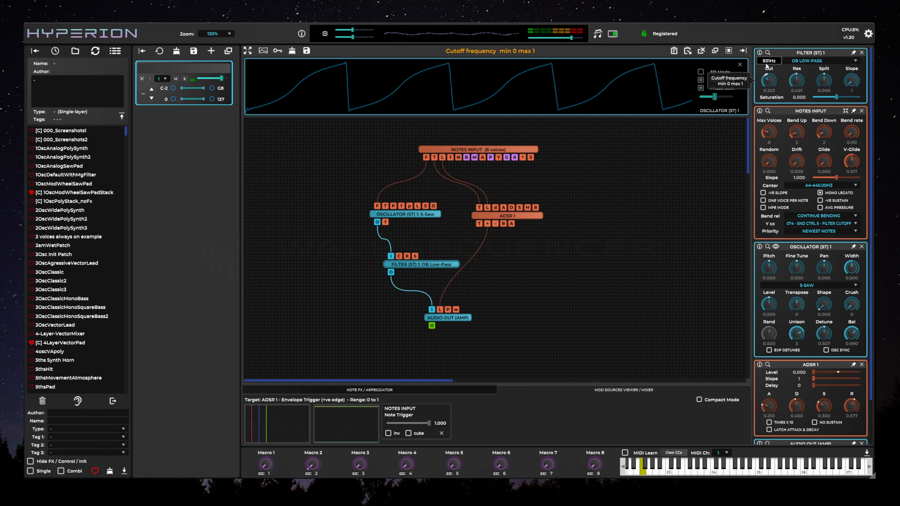
{"action": "left_click", "coordinate": [782, 61]}
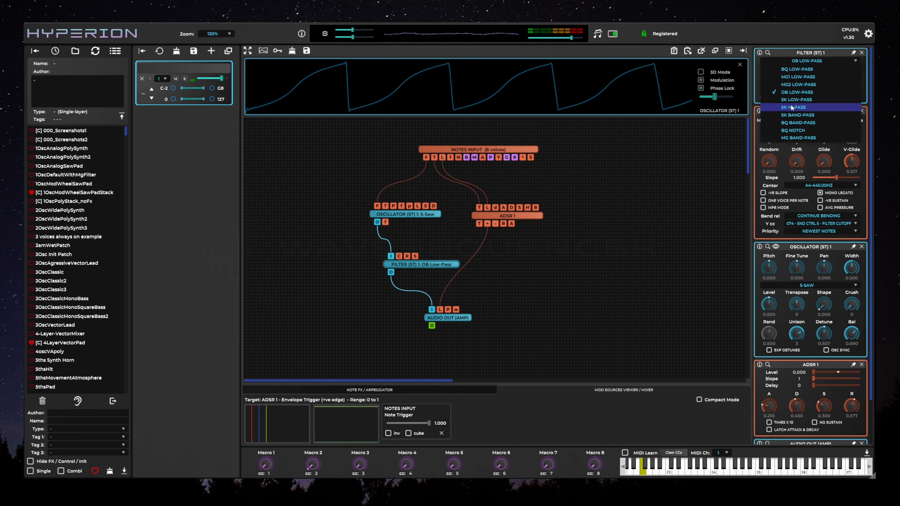
{"action": "left_click", "coordinate": [790, 100]}
{"action": "left_click_drag", "start_coordinate": [771, 83], "coordinate": [778, 56]}
Step: Try the filter as SK Band-Pass with Cut at 0.287, then as BQ Band-Pass with Cut swept to 0.183
{"action": "left_click", "coordinate": [778, 63]}
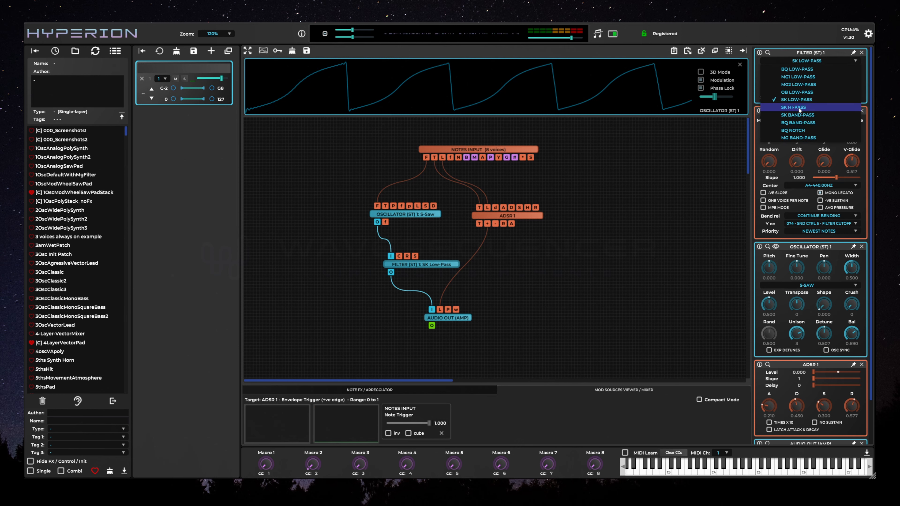
{"action": "left_click", "coordinate": [810, 117]}
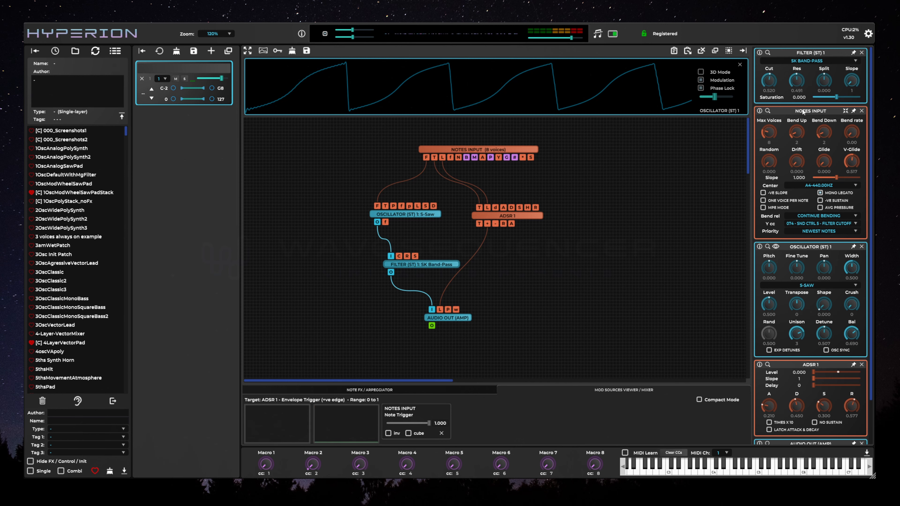
{"action": "left_click_drag", "start_coordinate": [779, 81], "coordinate": [771, 74]}
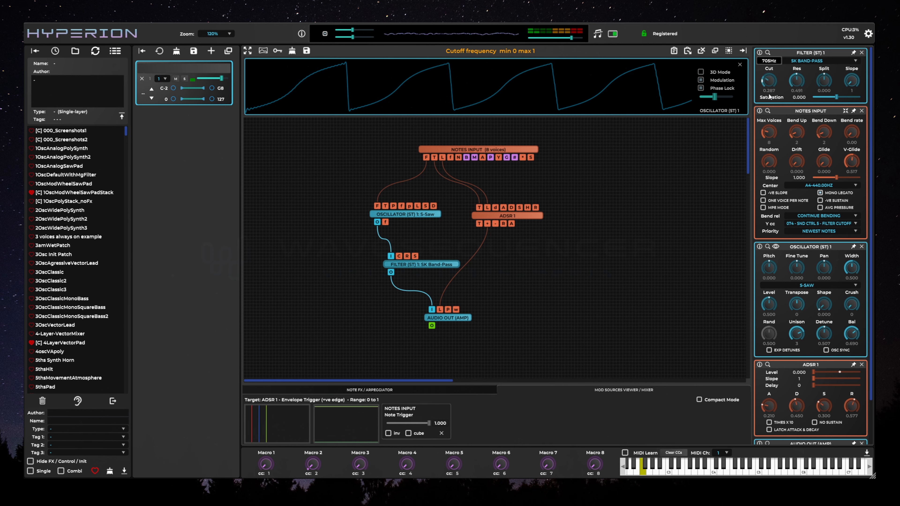
{"action": "left_click", "coordinate": [807, 61]}
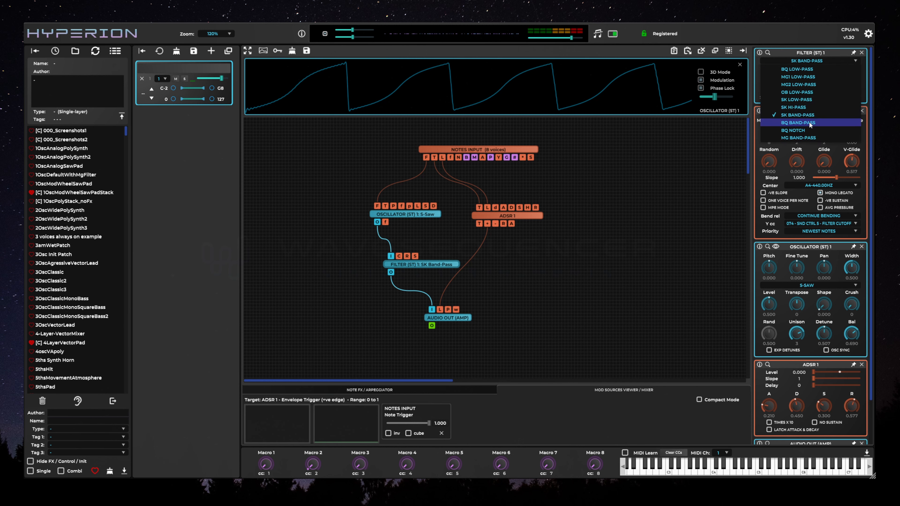
{"action": "left_click", "coordinate": [809, 123]}
{"action": "left_click_drag", "start_coordinate": [771, 86], "coordinate": [794, 84]}
Step: Try the BQ Notch filter type, sweeping its Cut through 0.160 and 0.417
{"action": "left_click", "coordinate": [808, 60]}
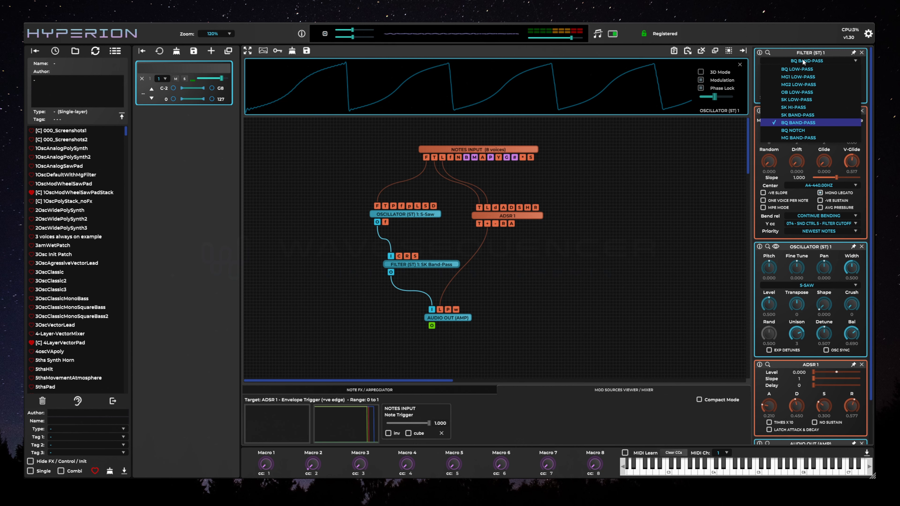
{"action": "left_click", "coordinate": [797, 133]}
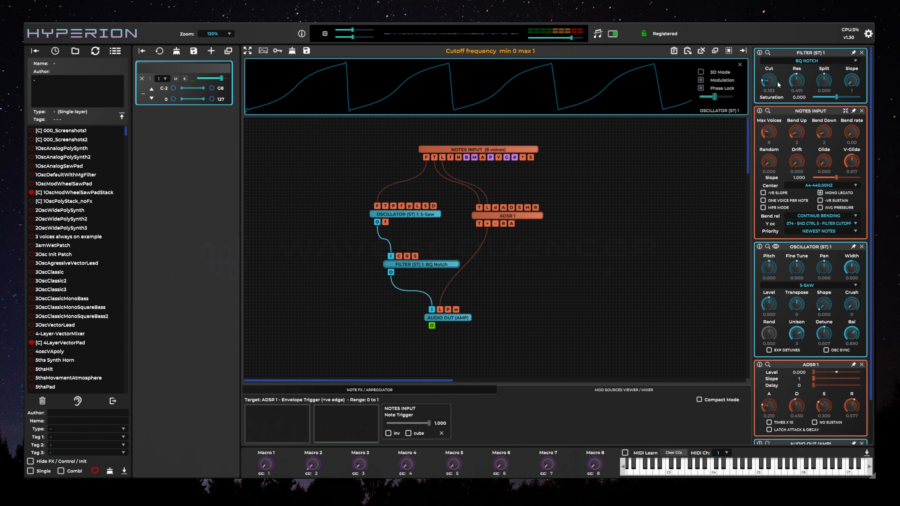
{"action": "left_click_drag", "start_coordinate": [778, 84], "coordinate": [781, 88]}
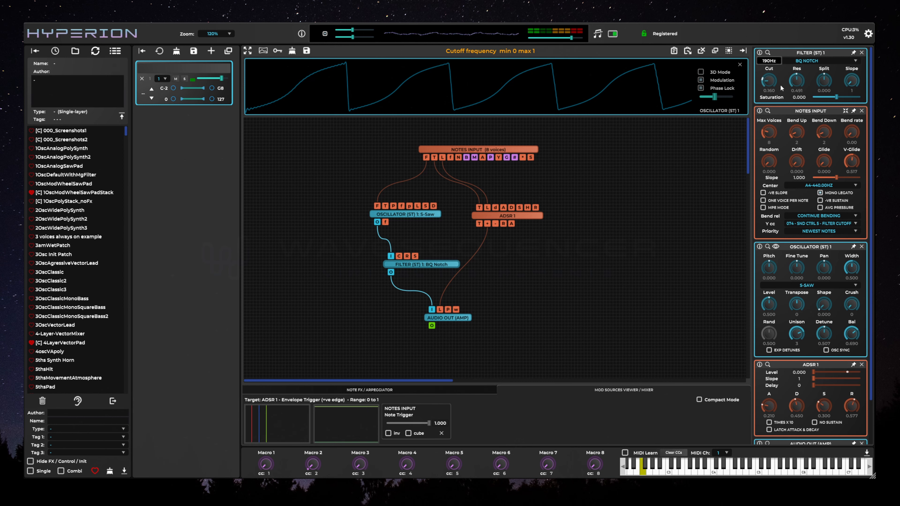
{"action": "left_click_drag", "start_coordinate": [786, 35], "coordinate": [793, 25]}
{"action": "left_click_drag", "start_coordinate": [769, 81], "coordinate": [767, 104]}
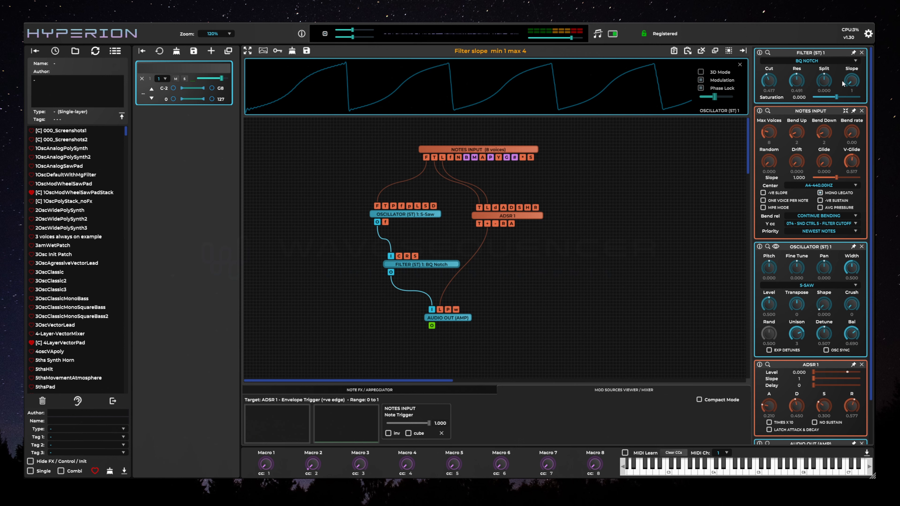
Step: Try the notch filter's Slope at 2 and 3 with Res at 0.027 and 0.710, sweeping Cut down to 0.100
{"action": "left_click_drag", "start_coordinate": [855, 80], "coordinate": [858, 40]}
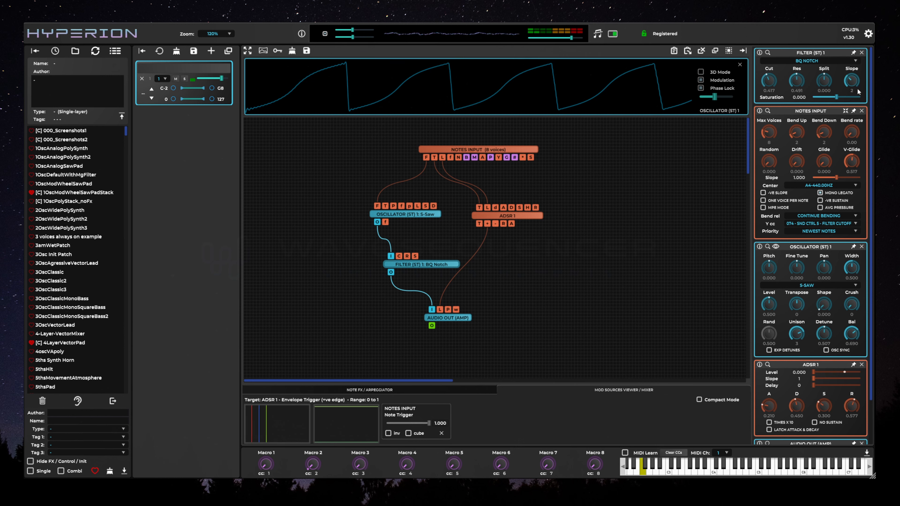
{"action": "left_click_drag", "start_coordinate": [856, 88], "coordinate": [864, 39]}
{"action": "left_click_drag", "start_coordinate": [774, 81], "coordinate": [776, 31]}
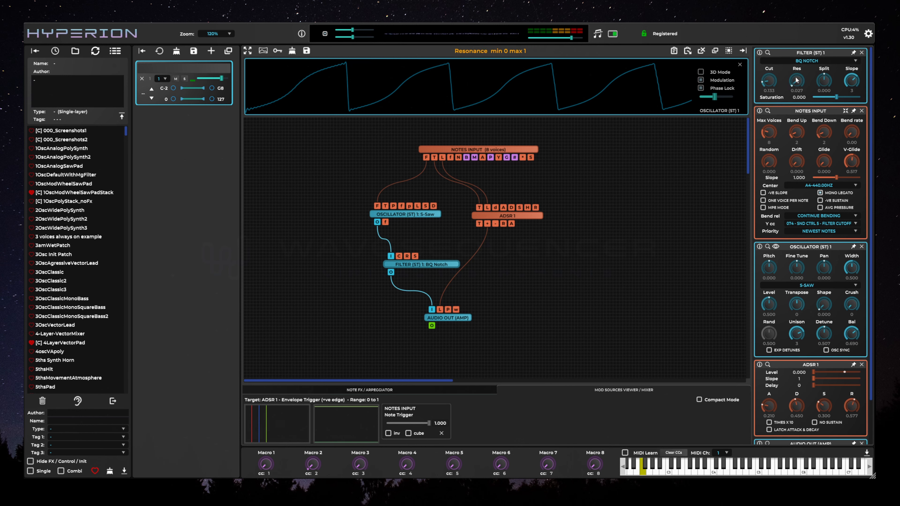
{"action": "left_click_drag", "start_coordinate": [795, 79], "coordinate": [819, 26]}
{"action": "left_click_drag", "start_coordinate": [773, 81], "coordinate": [781, 20]}
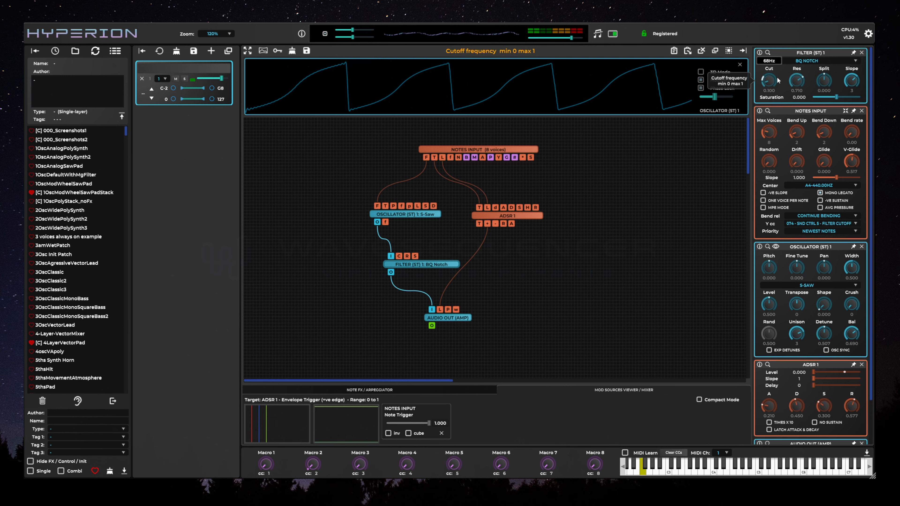
Step: Try the MG Band-Pass filter type with Slope at 1, varying Cut through 0.120 and 0.167 and adjusting Res
{"action": "left_click", "coordinate": [796, 62]}
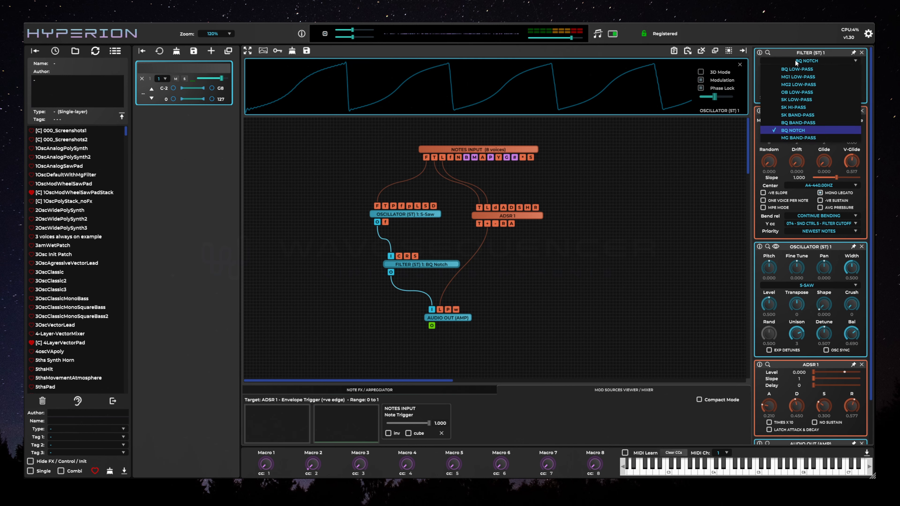
{"action": "left_click", "coordinate": [804, 138]}
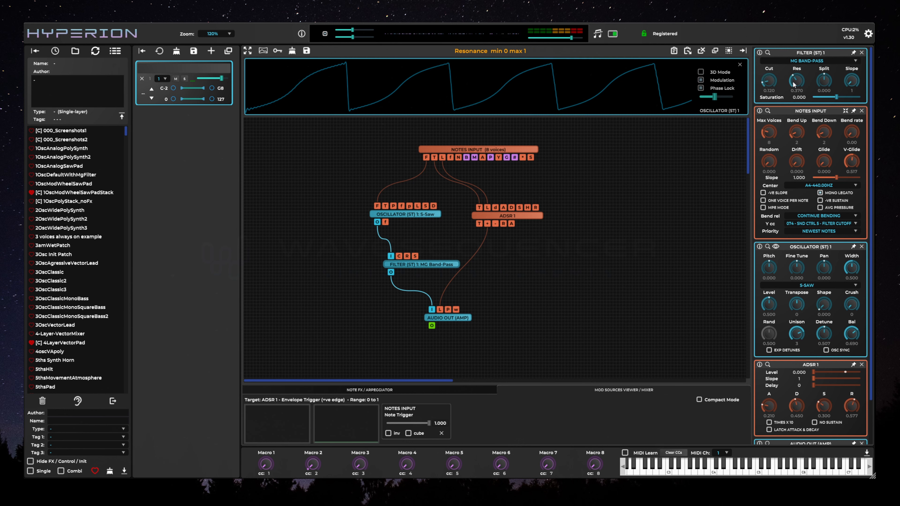
{"action": "mouse_move", "coordinate": [771, 82]}
{"action": "left_mouse_down"}
{"action": "mouse_move", "coordinate": [761, 103]}
{"action": "mouse_move", "coordinate": [780, 55]}
{"action": "mouse_move", "coordinate": [768, 71]}
{"action": "mouse_move", "coordinate": [769, 89]}
{"action": "left_mouse_up"}
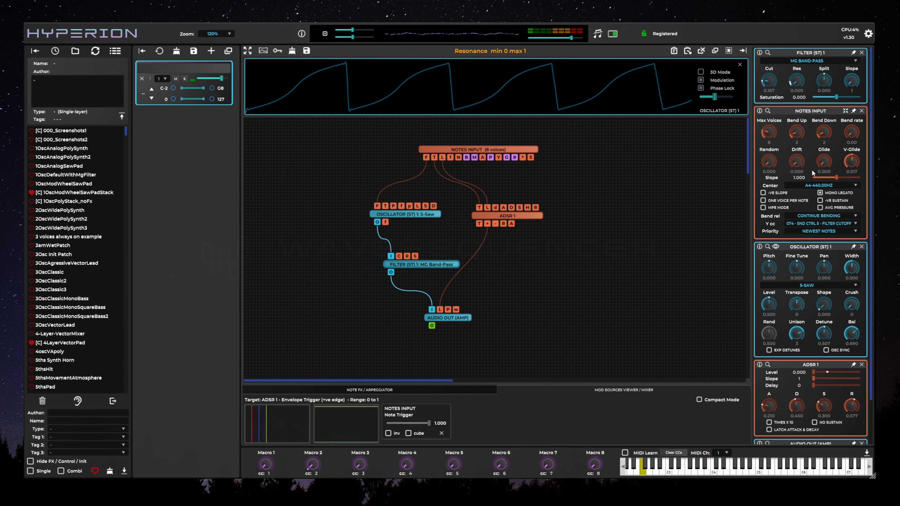
{"action": "left_click_drag", "start_coordinate": [813, 173], "coordinate": [813, 96]}
Step: Set the filter type back to MG2 Low-Pass and sweep its Cut up to 0.617 and down to 0.117
{"action": "left_click", "coordinate": [801, 61]}
{"action": "left_click", "coordinate": [803, 85]}
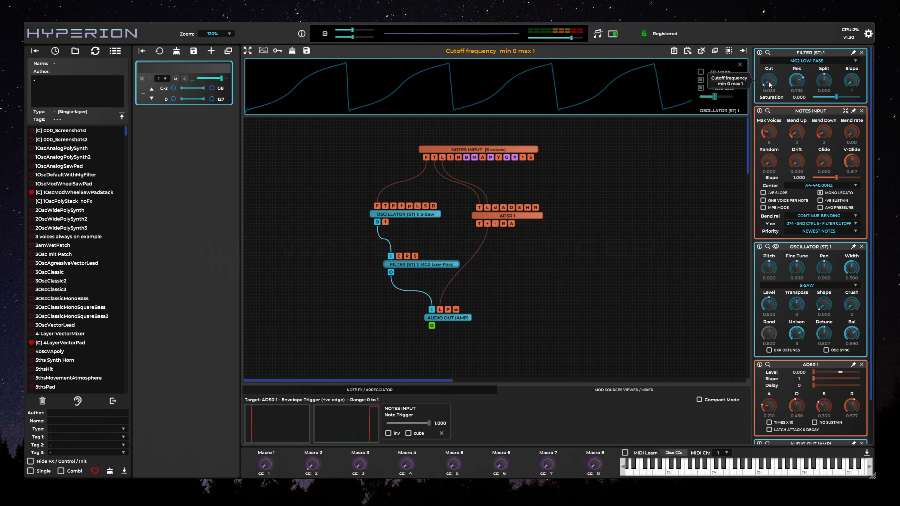
{"action": "left_click_drag", "start_coordinate": [769, 85], "coordinate": [773, 22]}
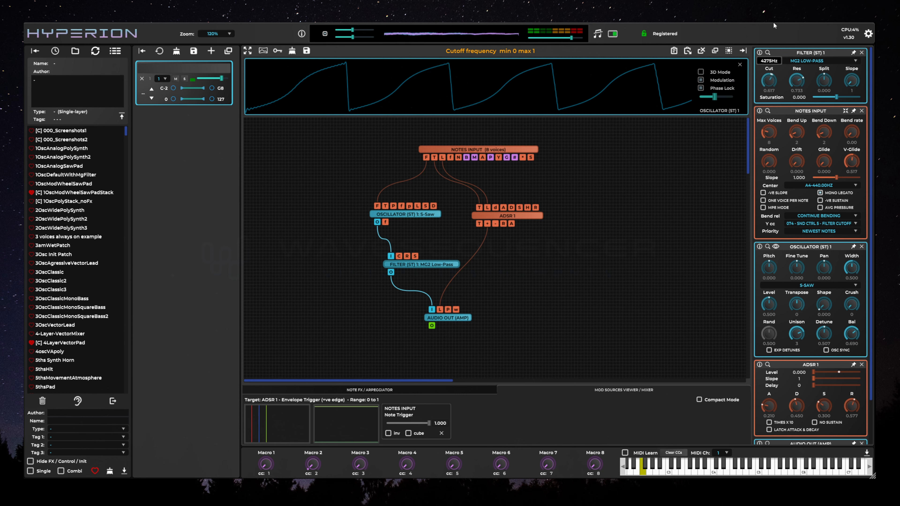
{"action": "left_click_drag", "start_coordinate": [769, 66], "coordinate": [769, 80]}
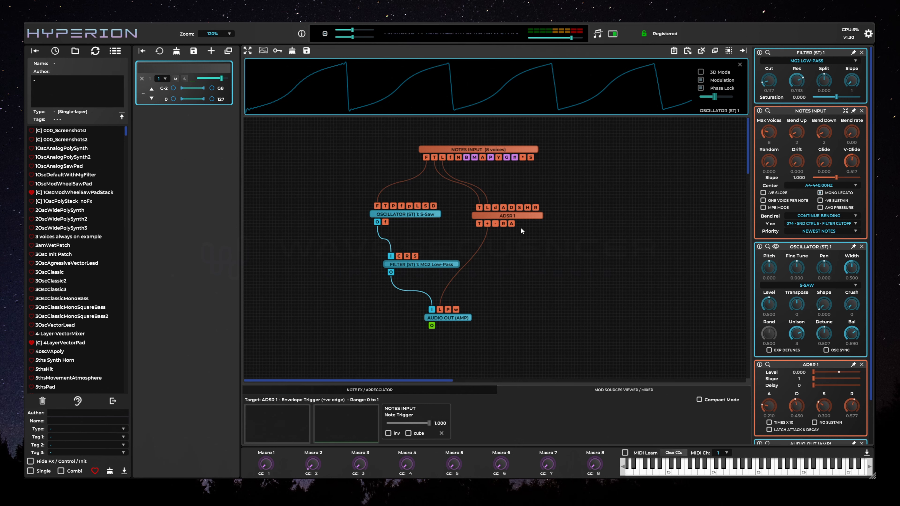
Step: Add a second ADSR node below ADSR 1 and connect its trigger input to ADSR 1's Trigger Forward output
{"action": "left_click_drag", "start_coordinate": [521, 217], "coordinate": [501, 213]}
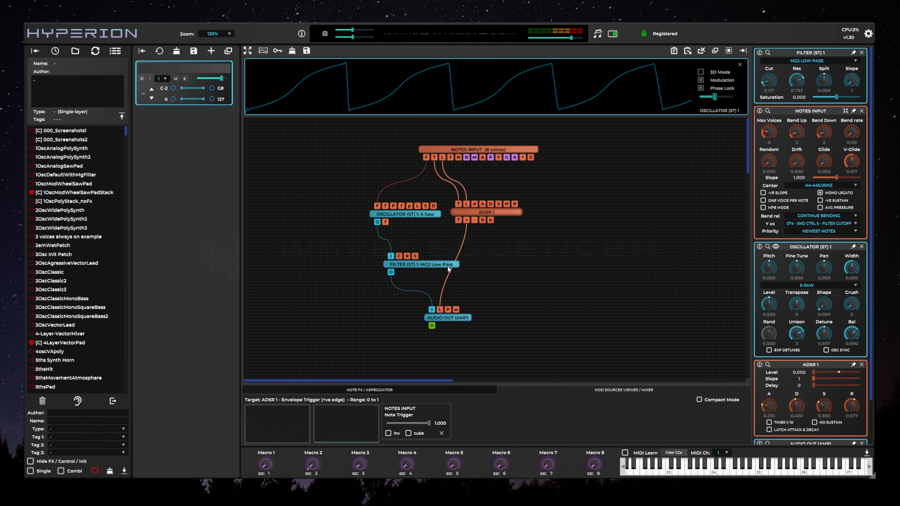
{"action": "left_click_drag", "start_coordinate": [448, 269], "coordinate": [427, 269]}
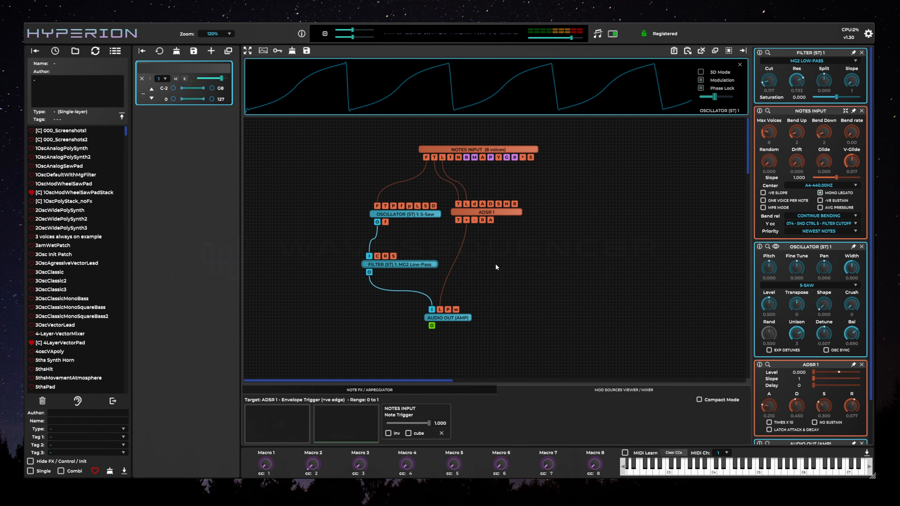
{"action": "right_click", "coordinate": [501, 270]}
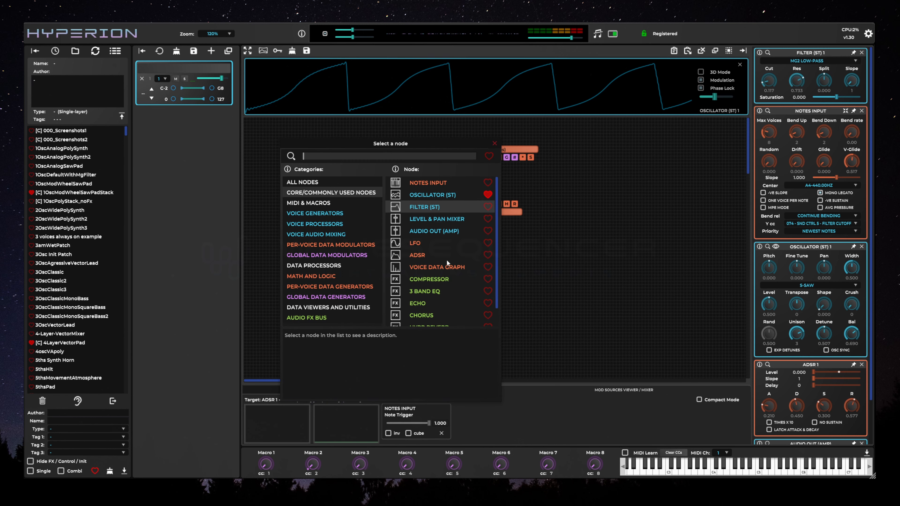
{"action": "left_click", "coordinate": [421, 253]}
{"action": "left_click_drag", "start_coordinate": [536, 270], "coordinate": [458, 220]}
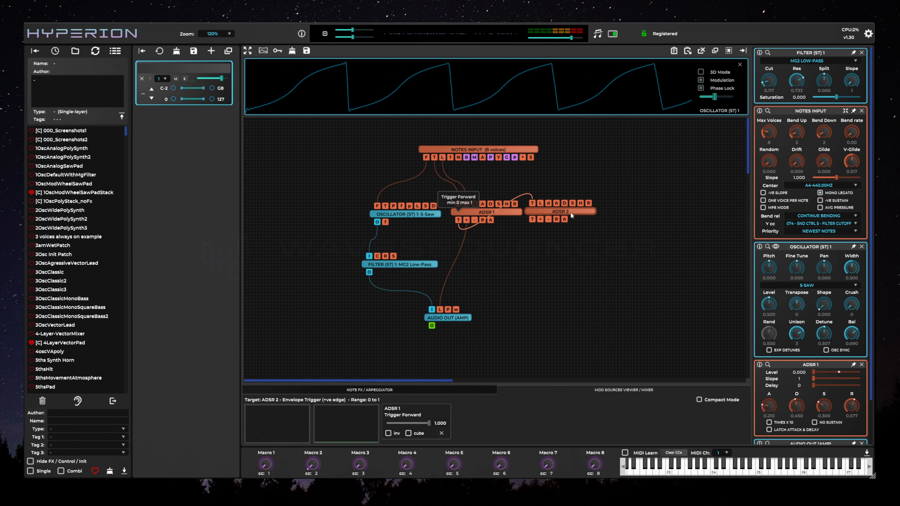
{"action": "left_click_drag", "start_coordinate": [570, 212], "coordinate": [496, 250]}
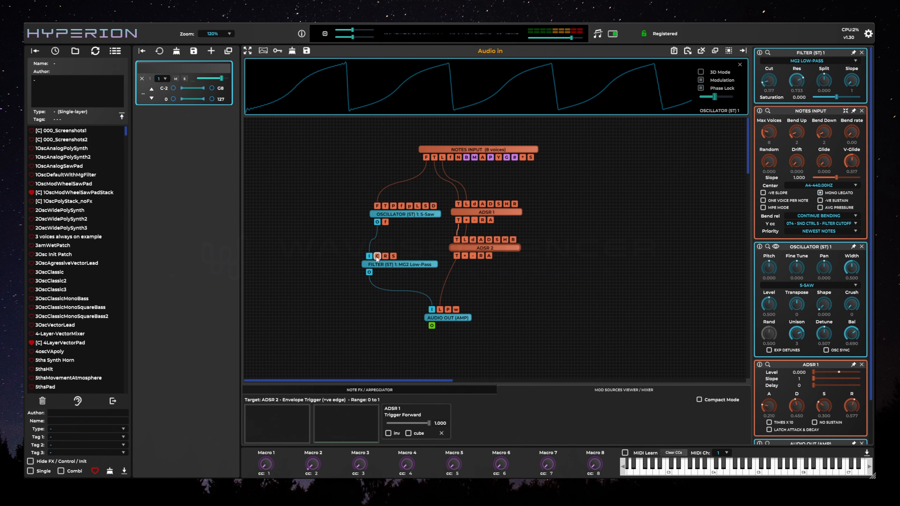
Step: Connect ADSR 2's positive envelope output to the filter's cutoff input and arrange ADSR 2 just above the filter
{"action": "left_click_drag", "start_coordinate": [377, 256], "coordinate": [464, 257]}
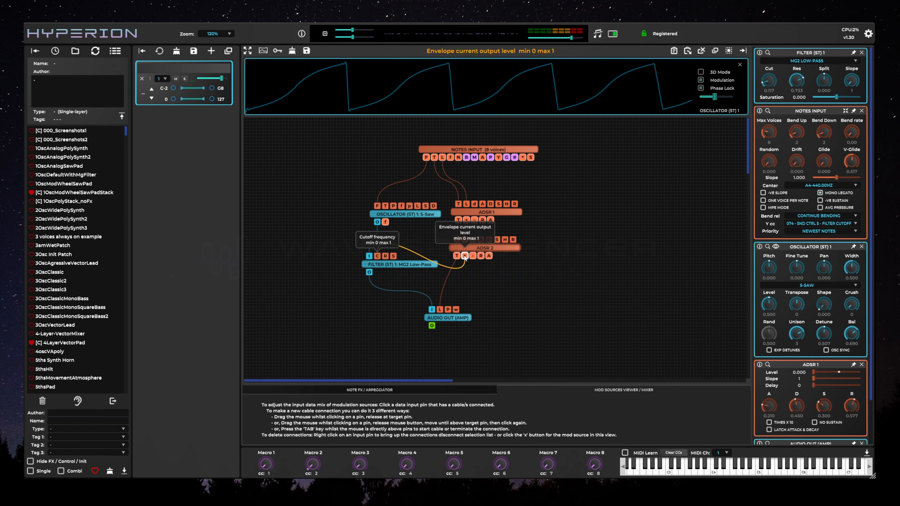
{"action": "left_click_drag", "start_coordinate": [397, 270], "coordinate": [373, 274]}
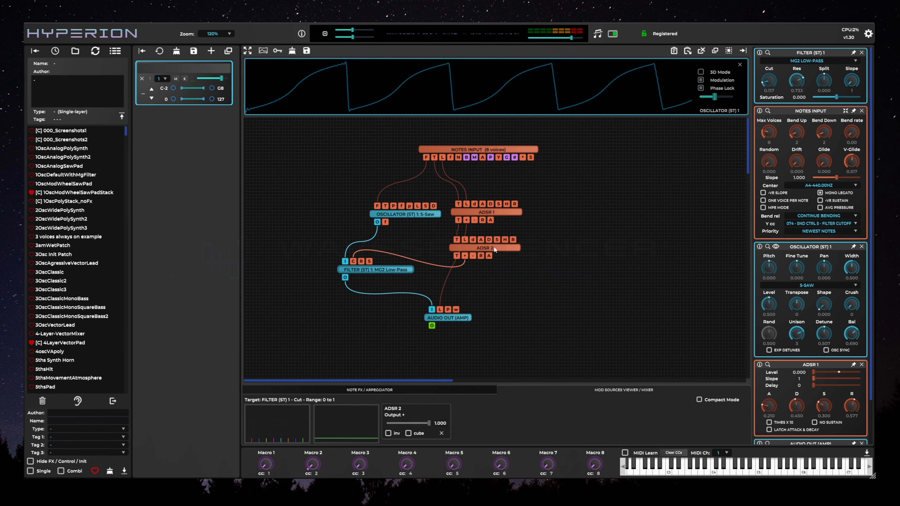
{"action": "left_click_drag", "start_coordinate": [493, 247], "coordinate": [432, 243]}
{"action": "left_click_drag", "start_coordinate": [407, 271], "coordinate": [408, 281]}
{"action": "left_click_drag", "start_coordinate": [433, 243], "coordinate": [421, 247]}
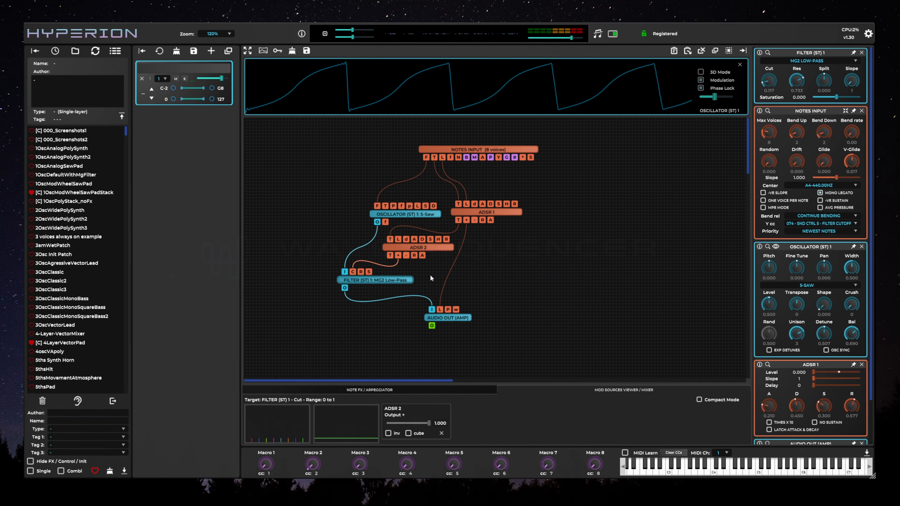
Step: Set the filter's Cut to 0.000 and lower its Res to 0.033
{"action": "left_click_drag", "start_coordinate": [767, 83], "coordinate": [768, 98]}
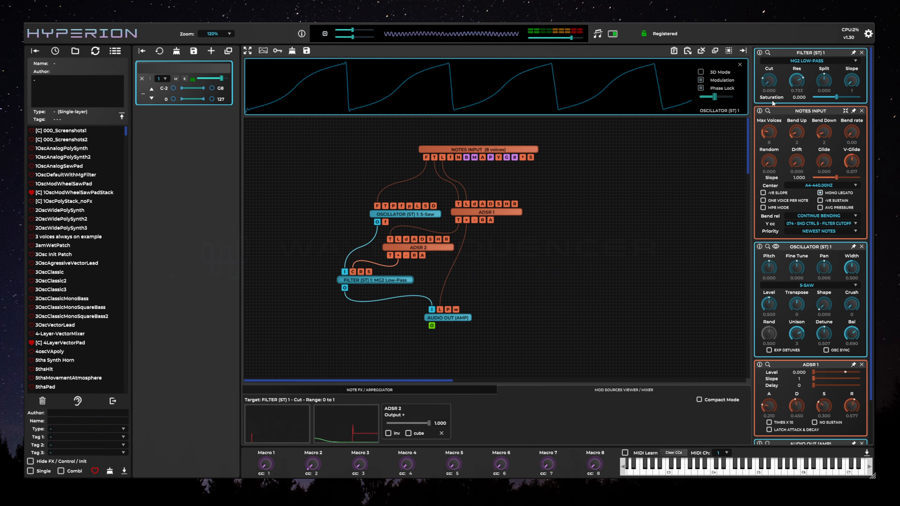
{"action": "left_click_drag", "start_coordinate": [788, 162], "coordinate": [788, 158]}
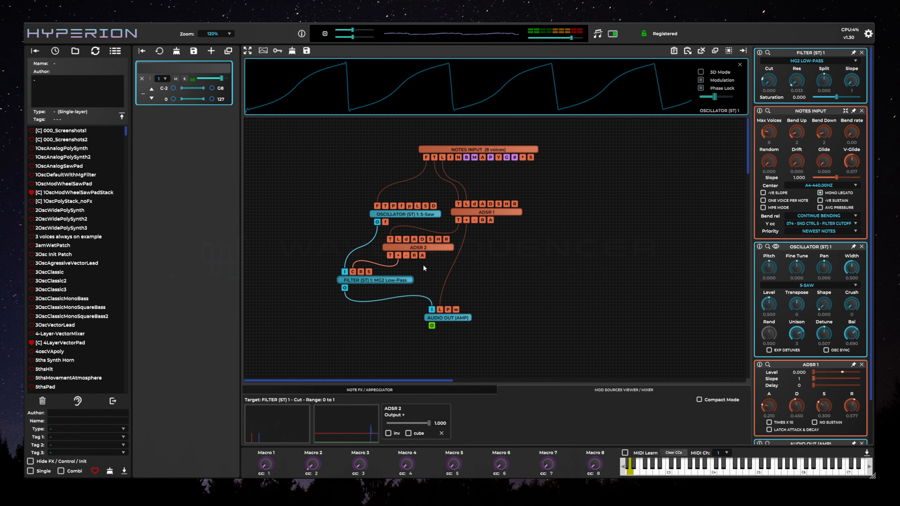
Step: Show ADSR 2's settings and raise its Attack to about 0.283 and its Decay to 0.257
{"action": "left_click", "coordinate": [430, 251]}
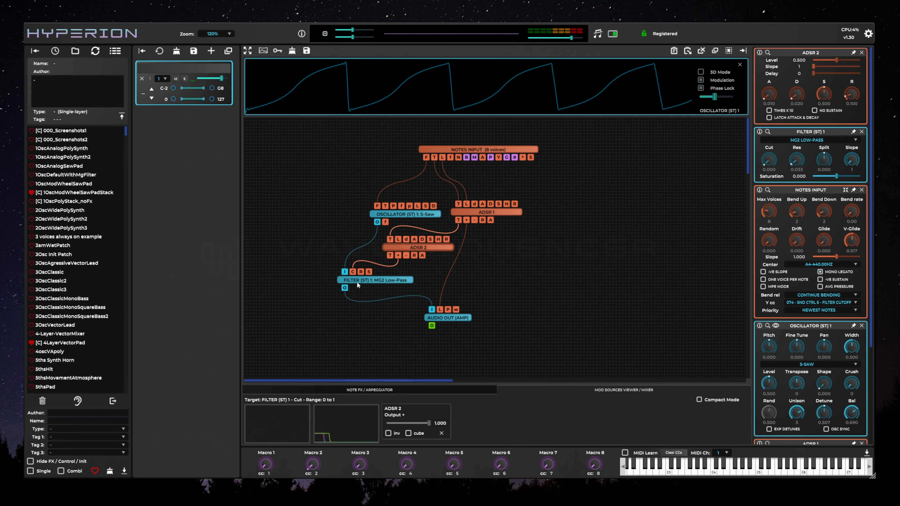
{"action": "mouse_move", "coordinate": [353, 274]}
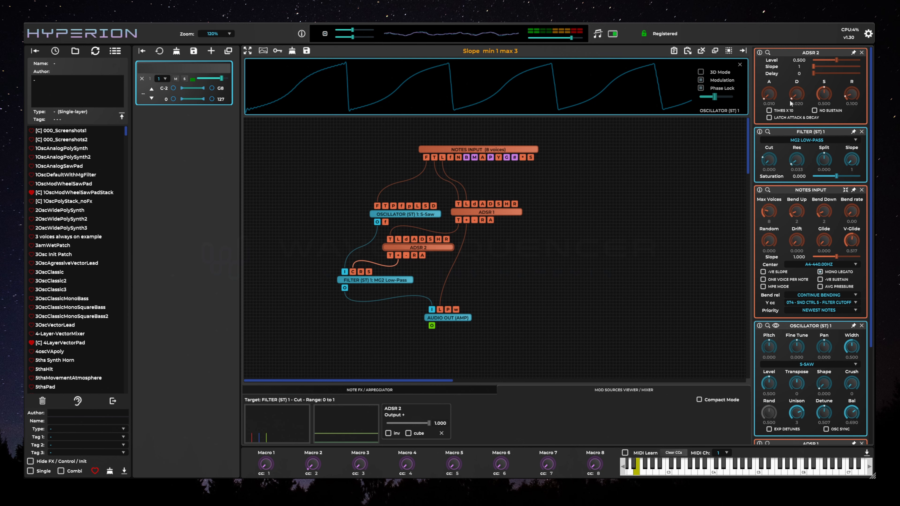
{"action": "left_click_drag", "start_coordinate": [767, 99], "coordinate": [769, 72]}
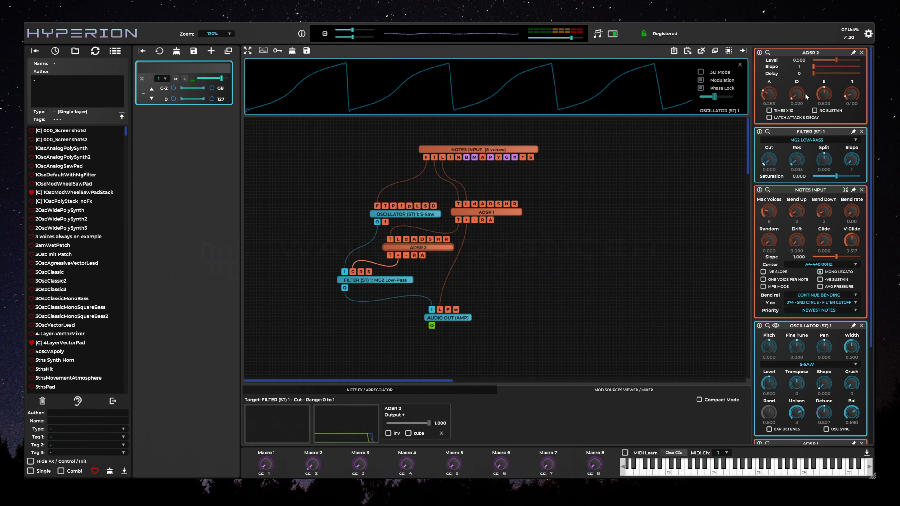
{"action": "left_click_drag", "start_coordinate": [796, 95], "coordinate": [799, 74]}
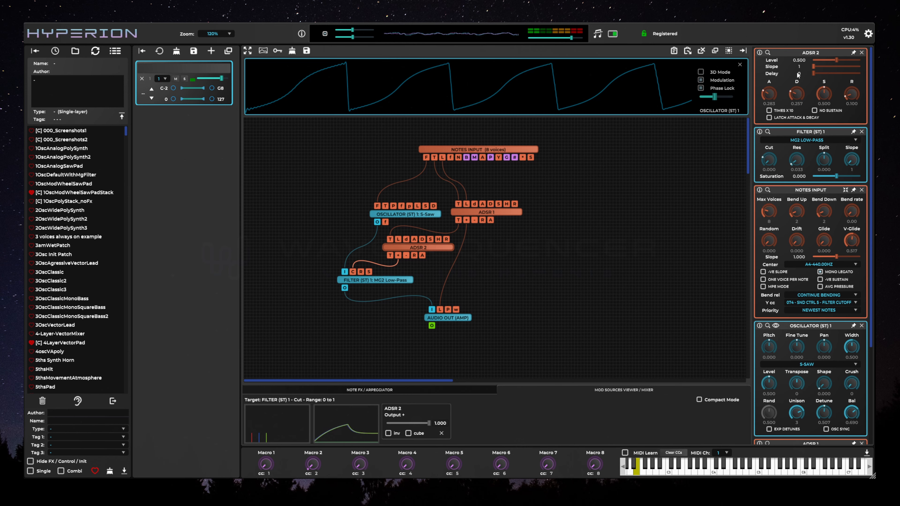
Step: Set ADSR 2's Sustain to 0.313 and its Release to 0.840, and try its Level at 1.000 before restoring 0.500
{"action": "left_click_drag", "start_coordinate": [827, 97], "coordinate": [834, 103]}
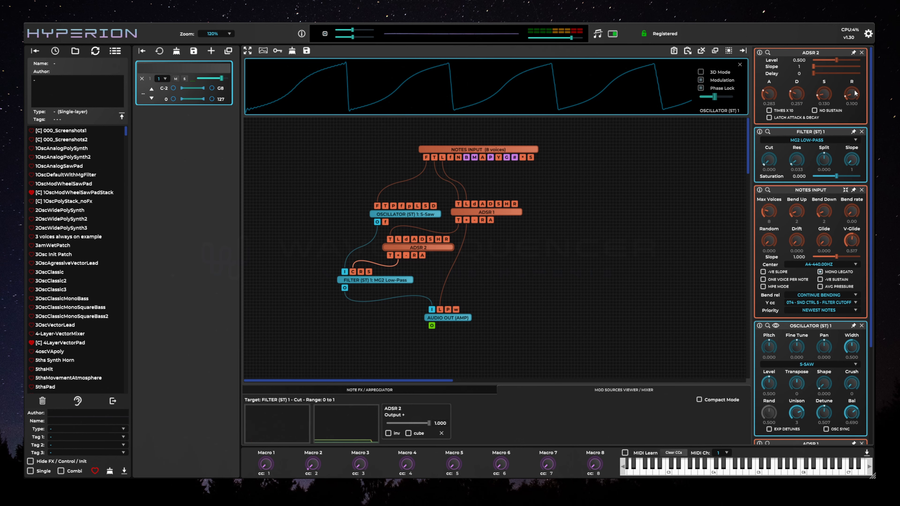
{"action": "left_click_drag", "start_coordinate": [845, 93], "coordinate": [861, 23]}
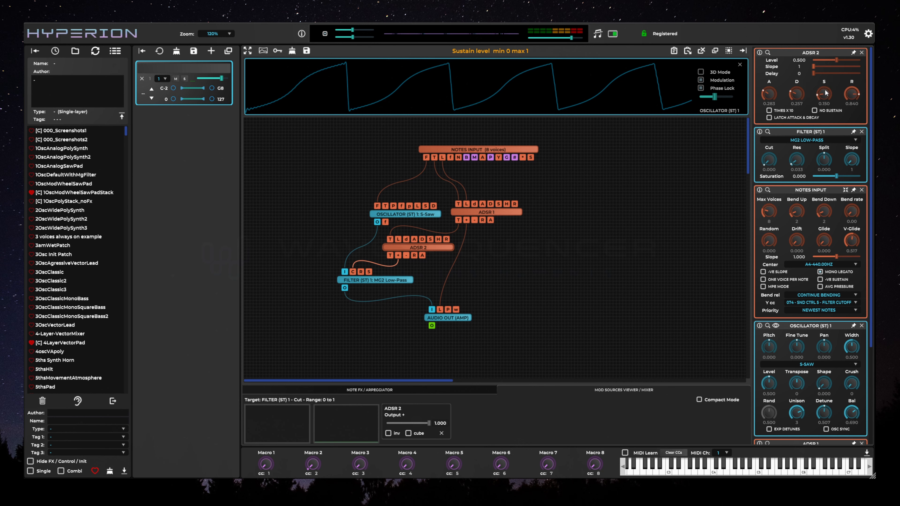
{"action": "left_click_drag", "start_coordinate": [825, 90], "coordinate": [824, 82]}
{"action": "left_click_drag", "start_coordinate": [837, 60], "coordinate": [864, 61]}
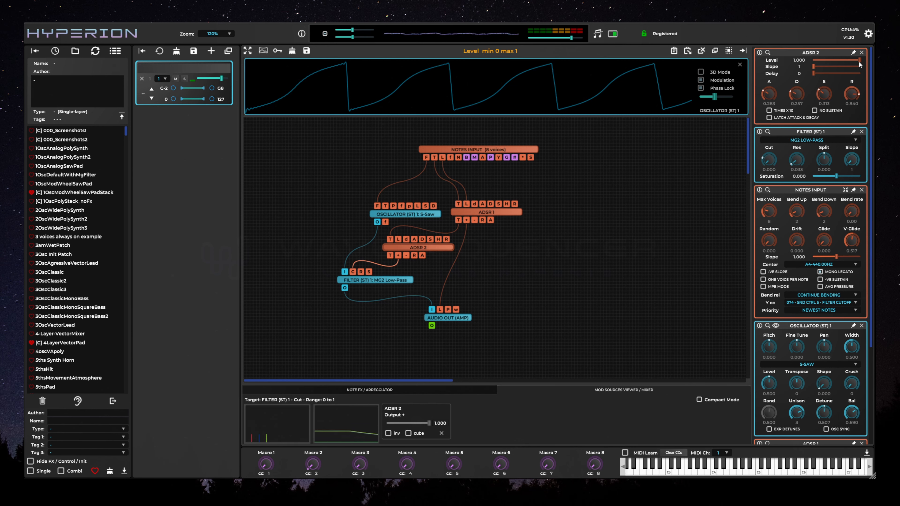
{"action": "left_click", "coordinate": [832, 60]}
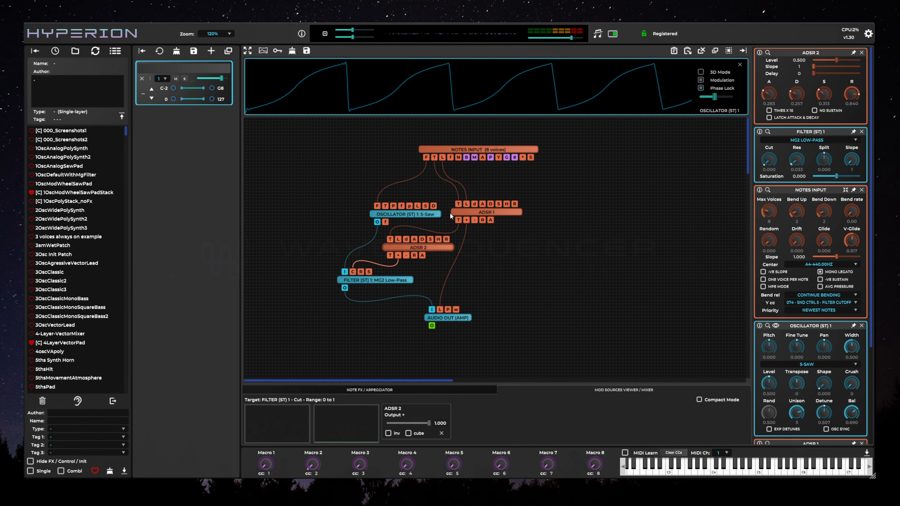
Step: Connect the Notes Input's Velocity Level output to ADSR 2's Level input and lower ADSR 2's Level to 0.107
{"action": "left_click_drag", "start_coordinate": [411, 212], "coordinate": [371, 211]}
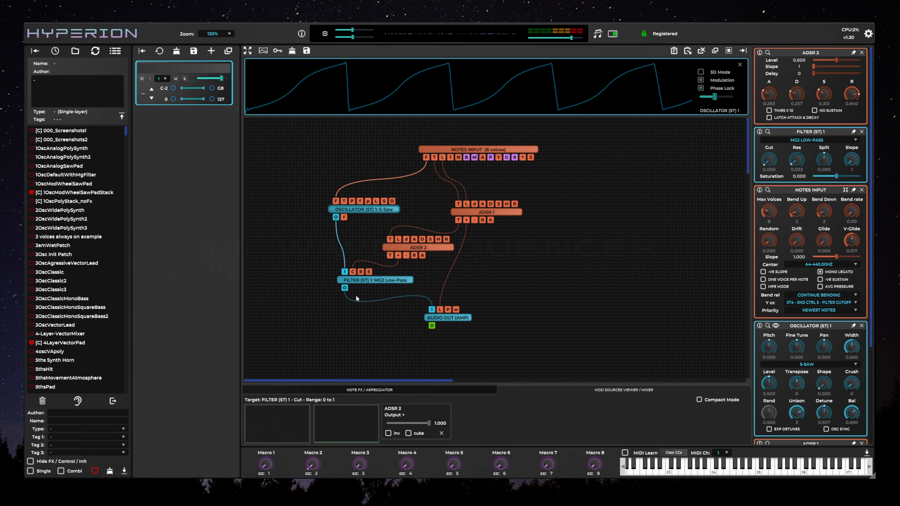
{"action": "left_click_drag", "start_coordinate": [398, 239], "coordinate": [442, 161]}
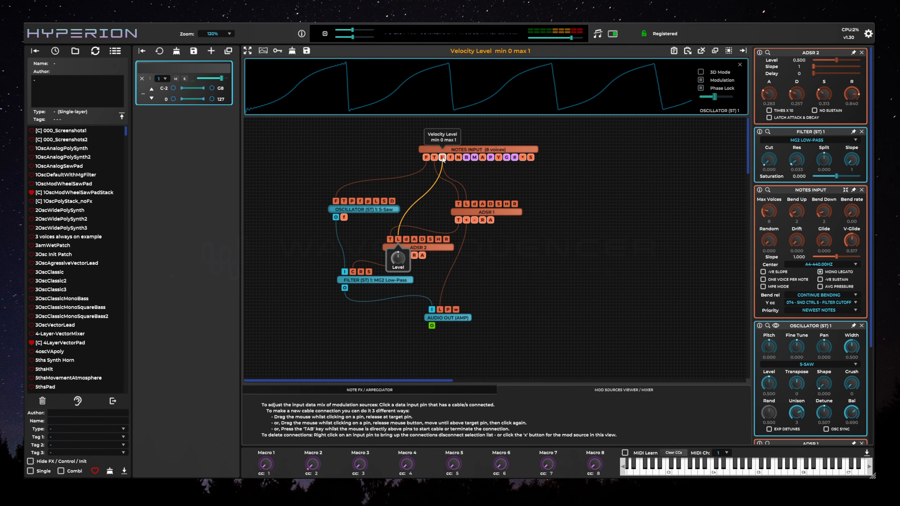
{"action": "left_click_drag", "start_coordinate": [442, 160], "coordinate": [442, 160]}
{"action": "left_click_drag", "start_coordinate": [416, 245], "coordinate": [415, 245]}
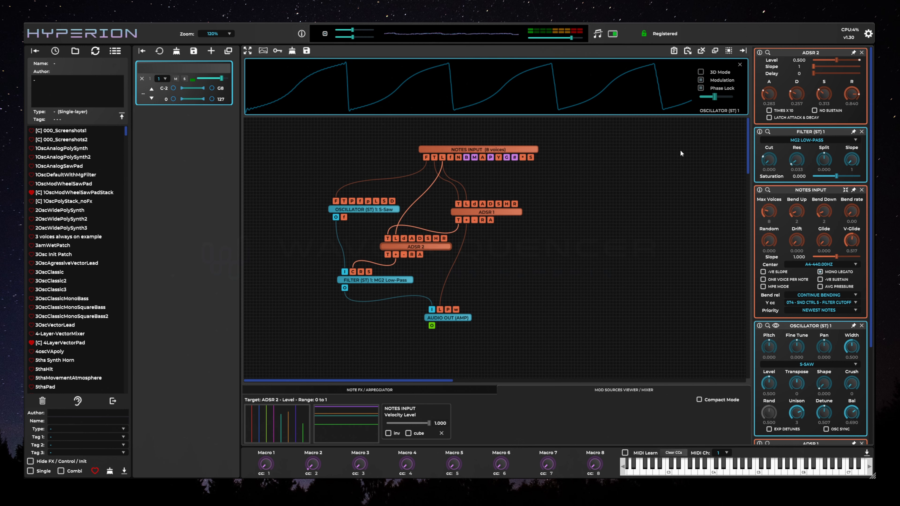
{"action": "left_click_drag", "start_coordinate": [830, 60], "coordinate": [817, 62]}
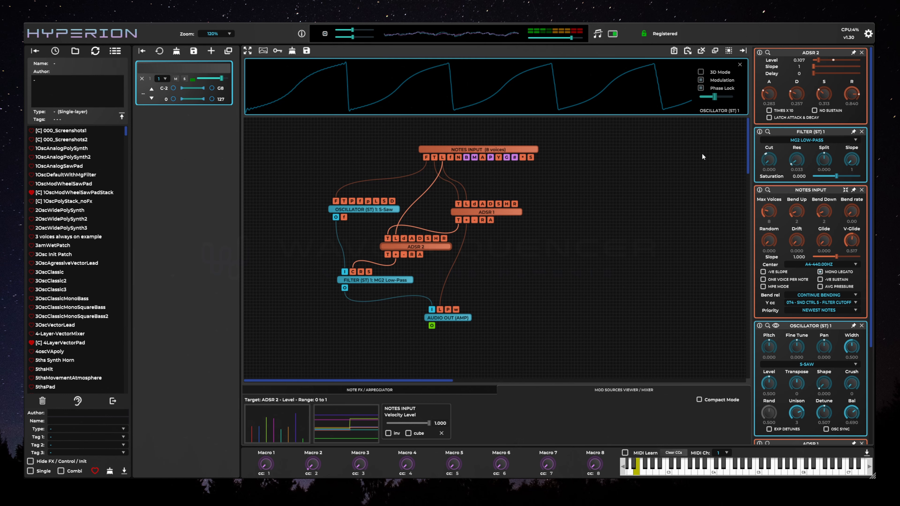
Step: Show the modulation sources of the filter's cutoff input and set the filter's Cut to 0.020
{"action": "left_click", "coordinate": [352, 272]}
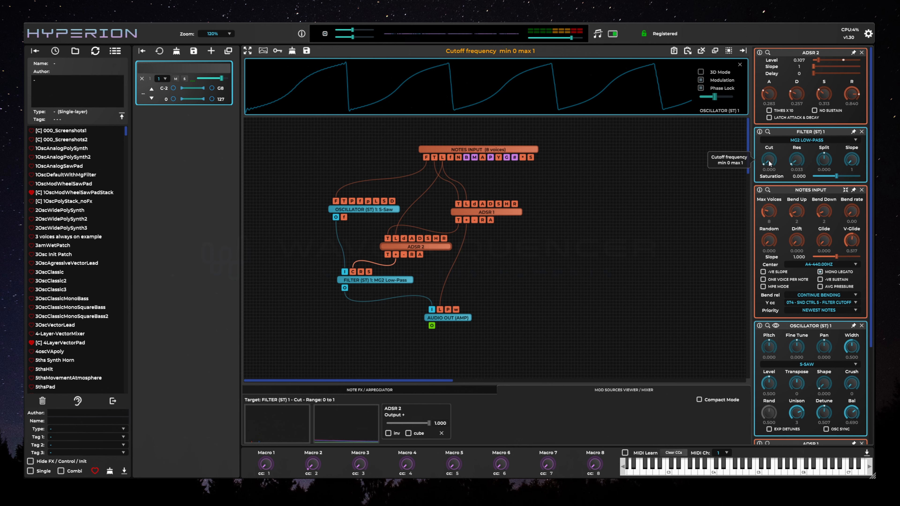
{"action": "left_click_drag", "start_coordinate": [769, 164], "coordinate": [770, 139]}
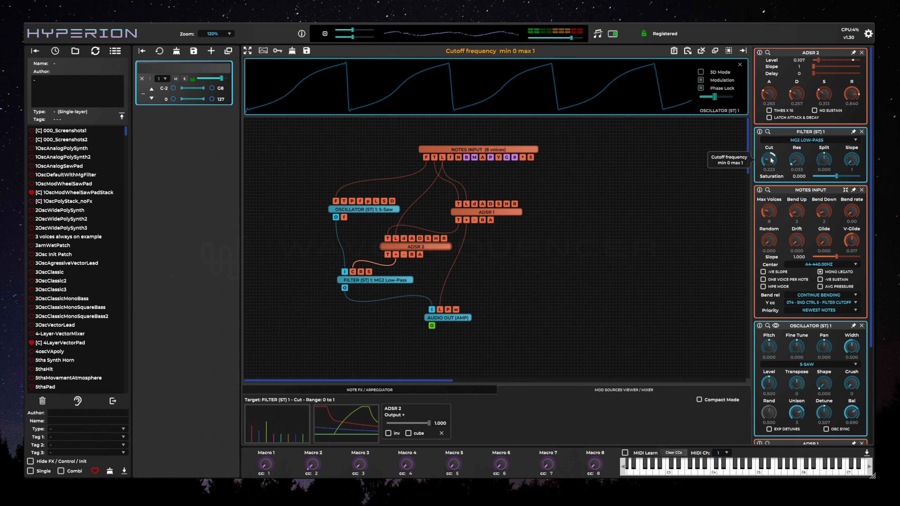
{"action": "left_click_drag", "start_coordinate": [769, 158], "coordinate": [772, 176]}
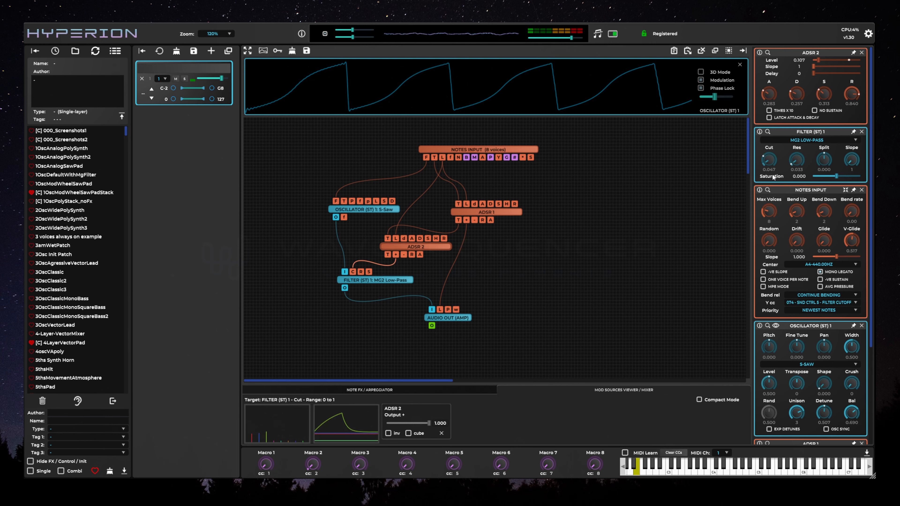
{"action": "left_click_drag", "start_coordinate": [773, 164], "coordinate": [773, 174]}
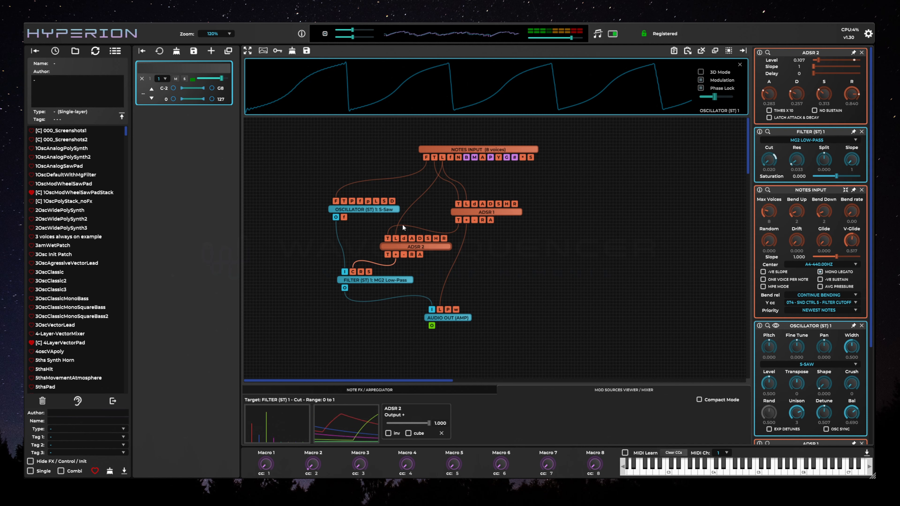
Step: Spread out the oscillator, ADSR 1 and ADSR 2 nodes, moving the oscillator up and left and ADSR 1 to the right
{"action": "left_click_drag", "start_coordinate": [387, 211], "coordinate": [379, 198]}
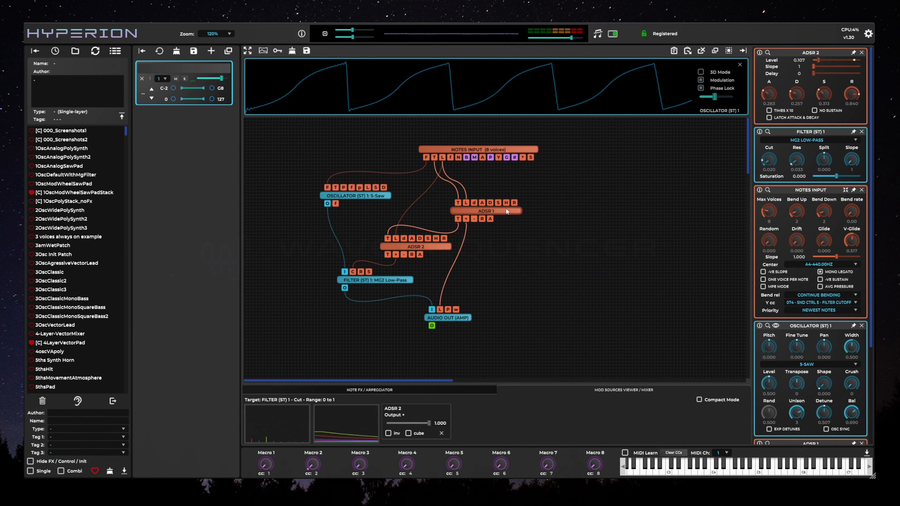
{"action": "left_click_drag", "start_coordinate": [506, 211], "coordinate": [538, 211]}
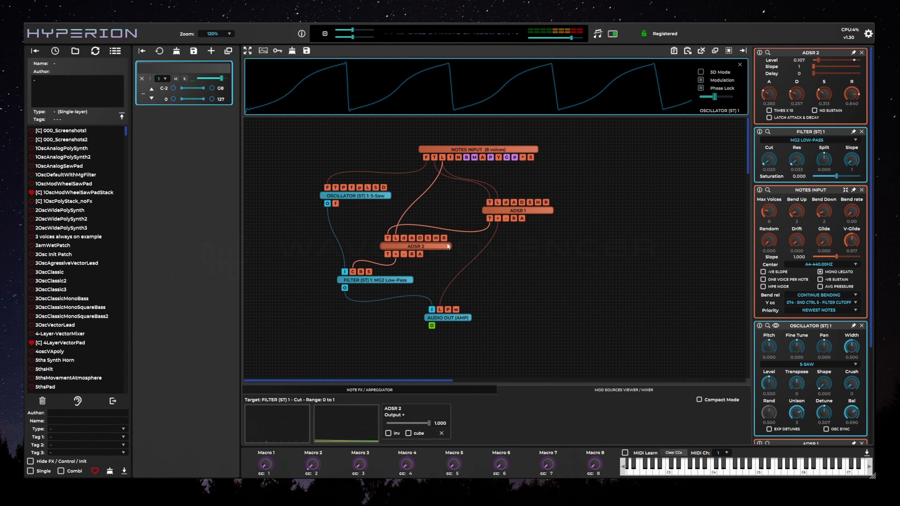
{"action": "mouse_move", "coordinate": [446, 245]}
{"action": "left_mouse_down"}
{"action": "mouse_move", "coordinate": [408, 240]}
{"action": "mouse_move", "coordinate": [453, 241]}
{"action": "left_mouse_up"}
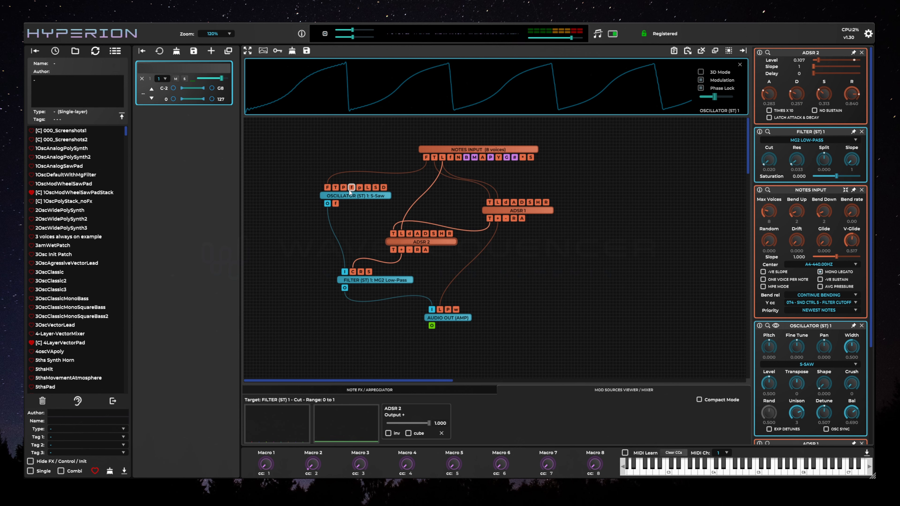
{"action": "left_click_drag", "start_coordinate": [356, 199], "coordinate": [364, 201]}
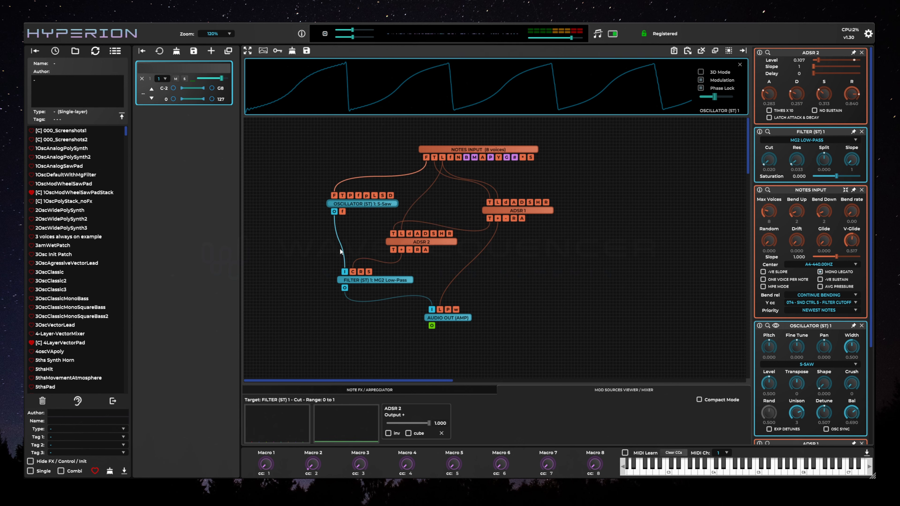
Step: Add an LFO node and place it above and slightly left of the oscillator node
{"action": "double_click", "coordinate": [301, 269]}
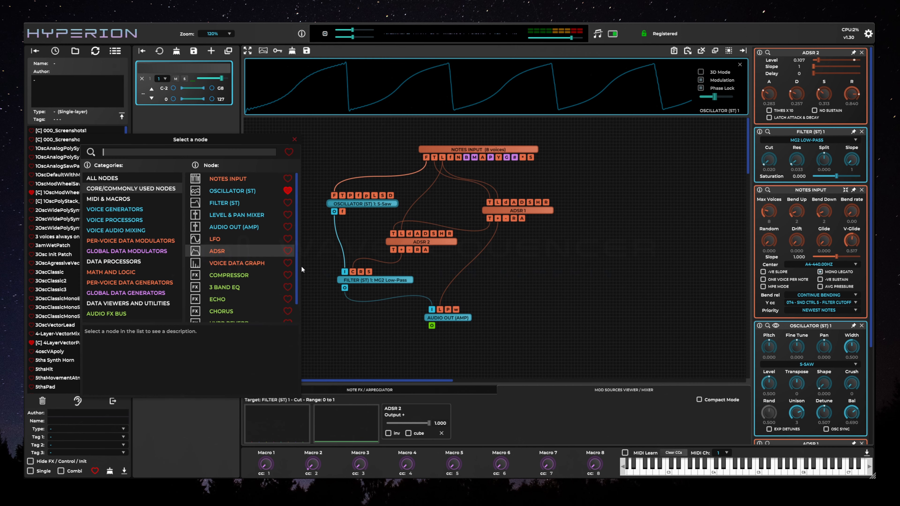
{"action": "double_click", "coordinate": [228, 239]}
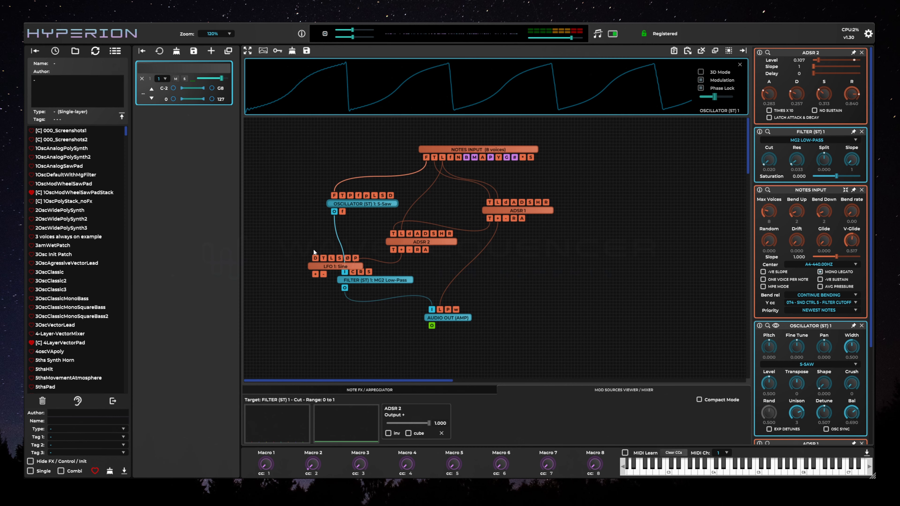
{"action": "left_click_drag", "start_coordinate": [339, 269], "coordinate": [318, 163]}
{"action": "left_click_drag", "start_coordinate": [357, 203], "coordinate": [349, 205]}
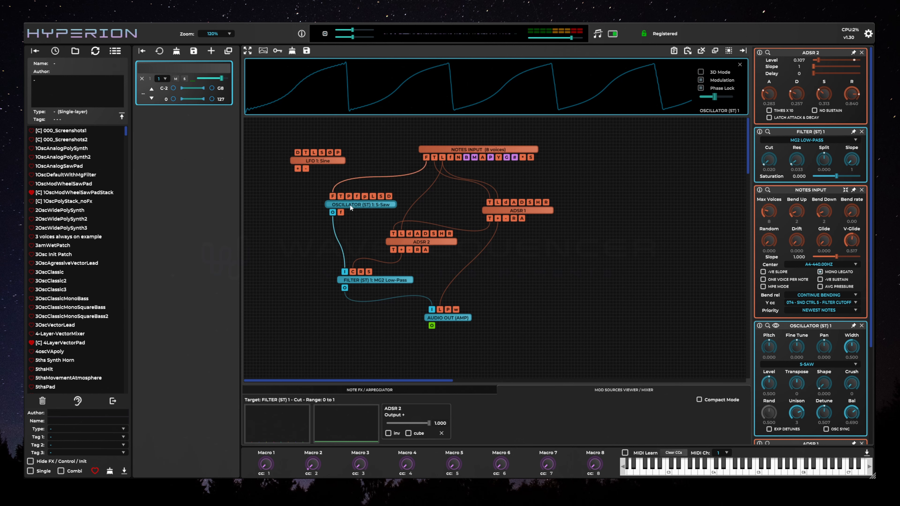
Step: Show LFO 1's settings and display its sine waveform in the waveform viewer, leaving Start Ø at 0.000
{"action": "left_click", "coordinate": [313, 159]}
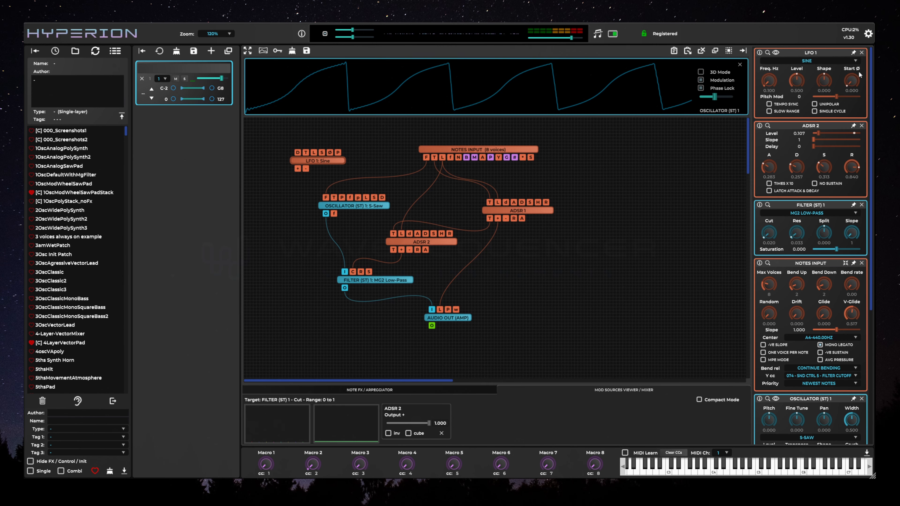
{"action": "left_click", "coordinate": [826, 60]}
{"action": "left_click", "coordinate": [826, 60]}
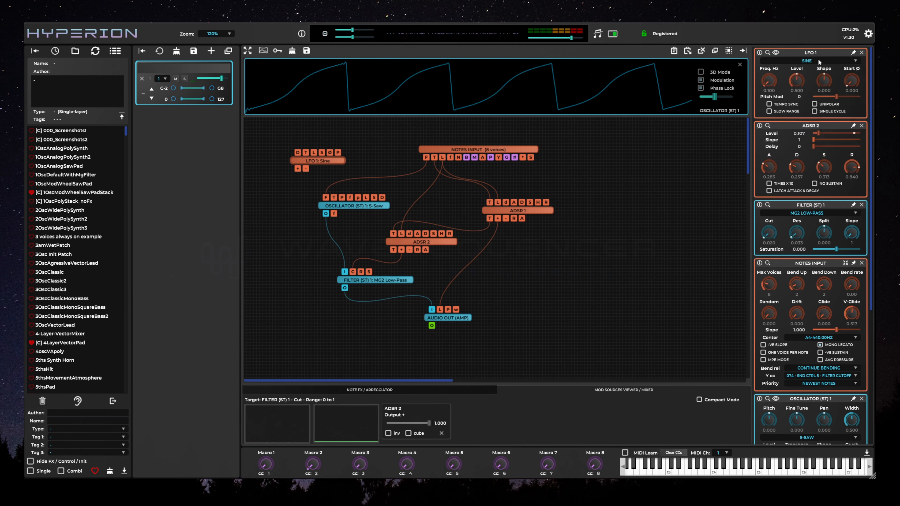
{"action": "left_click", "coordinate": [775, 53]}
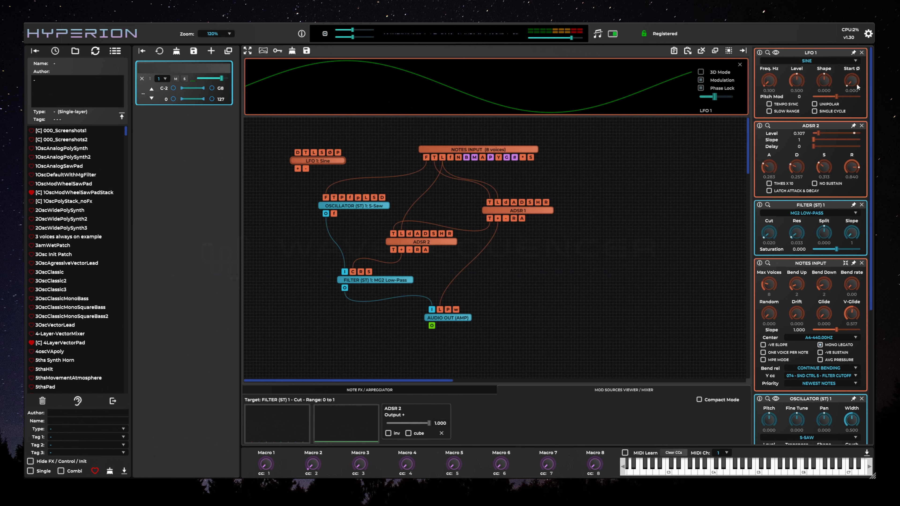
{"action": "mouse_move", "coordinate": [854, 85]}
{"action": "left_mouse_down"}
{"action": "mouse_move", "coordinate": [854, 30]}
{"action": "mouse_move", "coordinate": [852, 89]}
{"action": "left_mouse_up"}
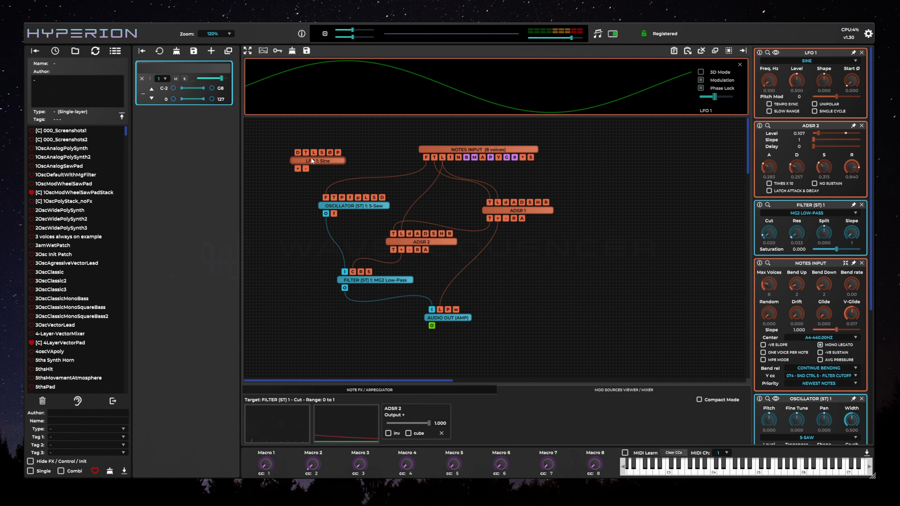
Step: Try connecting LFO 1's trigger input to the Notes Input's Note Trigger output, and remove that connection
{"action": "left_click_drag", "start_coordinate": [307, 153], "coordinate": [435, 158]}
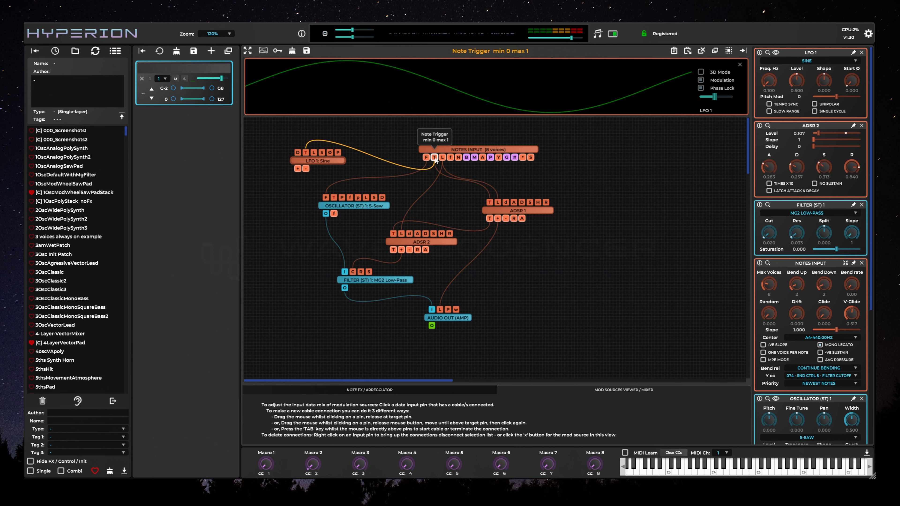
{"action": "right_click", "coordinate": [305, 153]}
{"action": "left_click", "coordinate": [332, 158]}
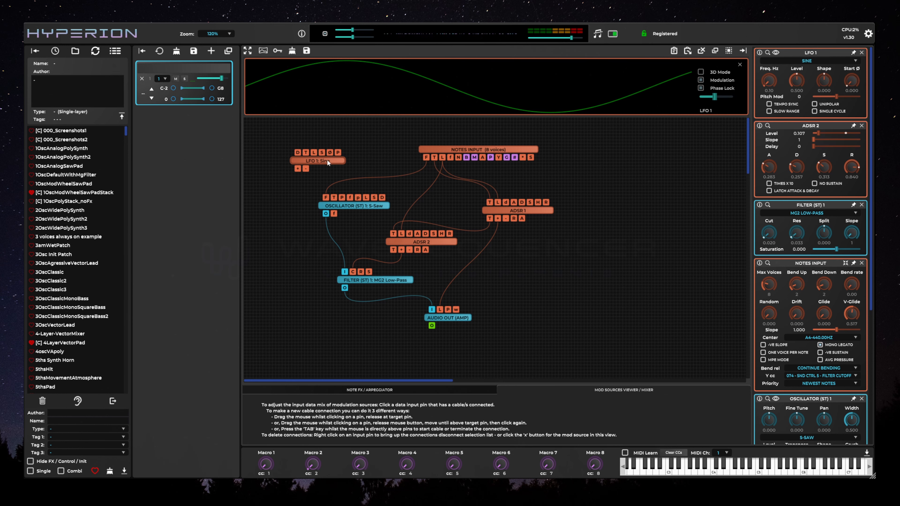
Step: Connect LFO 1's positive output to the oscillator's Fine Tune input and set LFO 1's frequency to 4.100 Hz
{"action": "left_click_drag", "start_coordinate": [327, 161], "coordinate": [318, 165]}
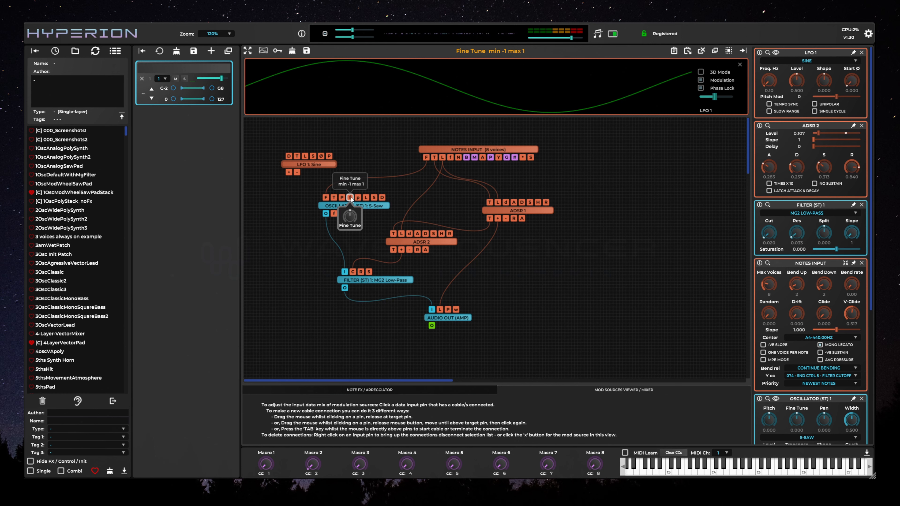
{"action": "left_click_drag", "start_coordinate": [350, 198], "coordinate": [289, 172]}
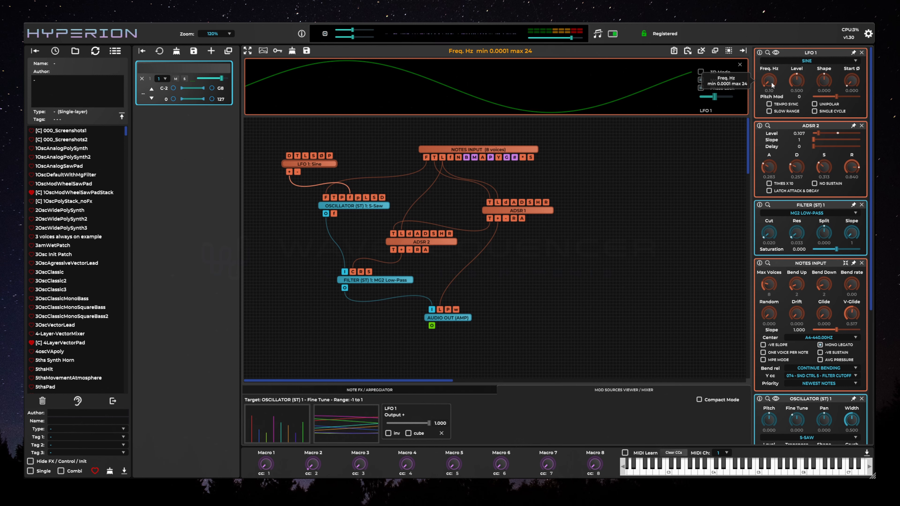
{"action": "left_click_drag", "start_coordinate": [771, 84], "coordinate": [769, 68]}
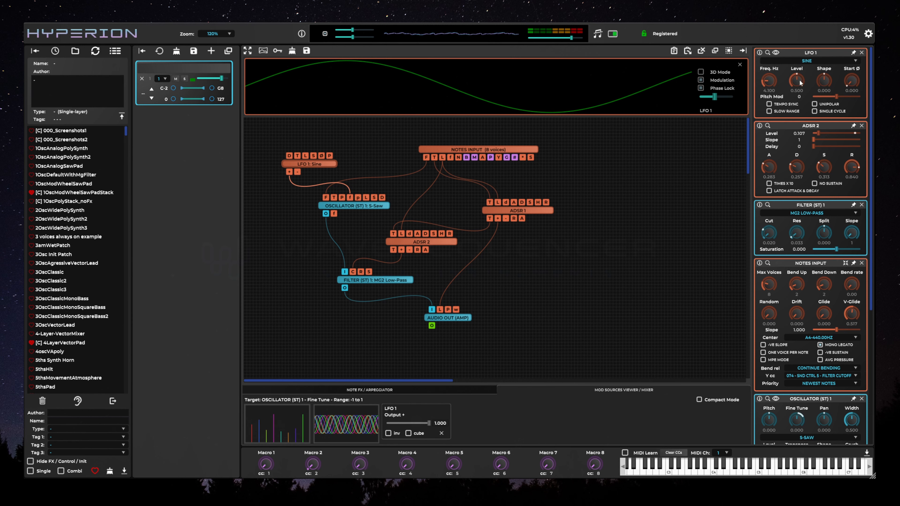
Step: Try lower and higher Level values on LFO 1 and return its Level to 0.500
{"action": "left_click_drag", "start_coordinate": [797, 82], "coordinate": [798, 122]}
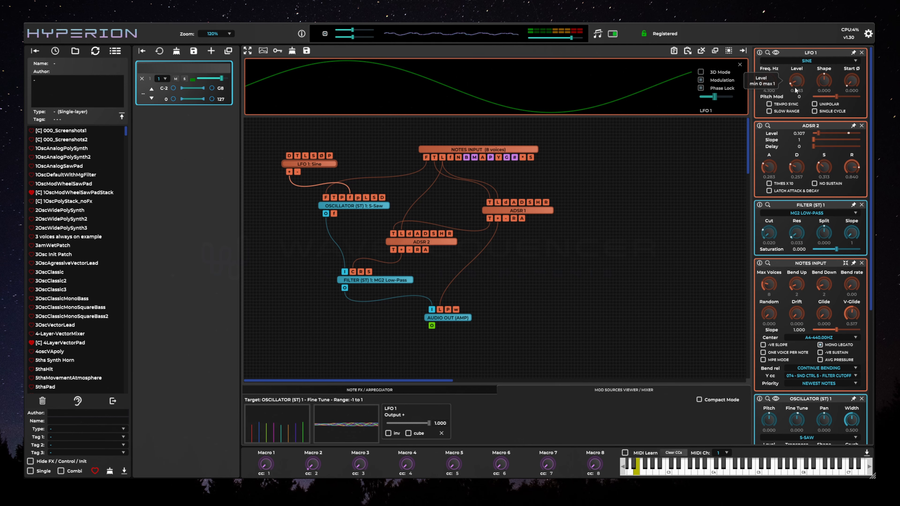
{"action": "left_click_drag", "start_coordinate": [793, 85], "coordinate": [811, 11]}
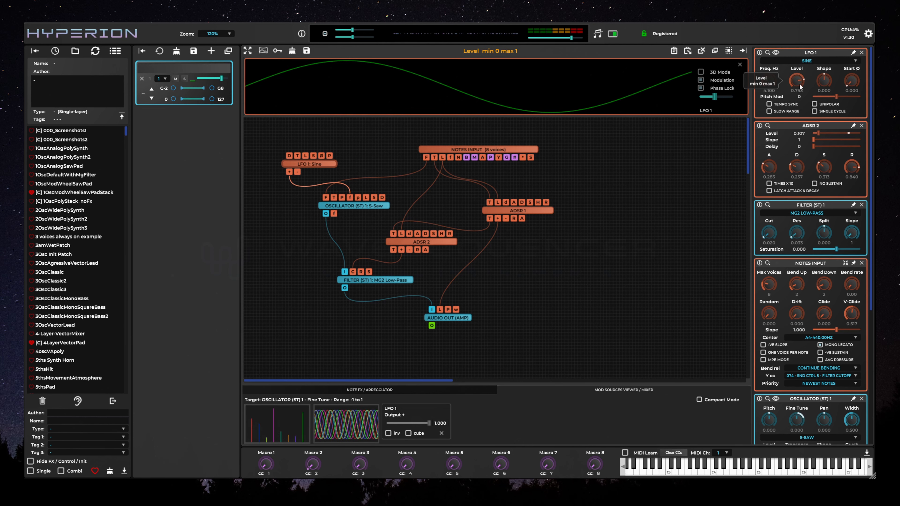
{"action": "left_click_drag", "start_coordinate": [799, 83], "coordinate": [799, 111]}
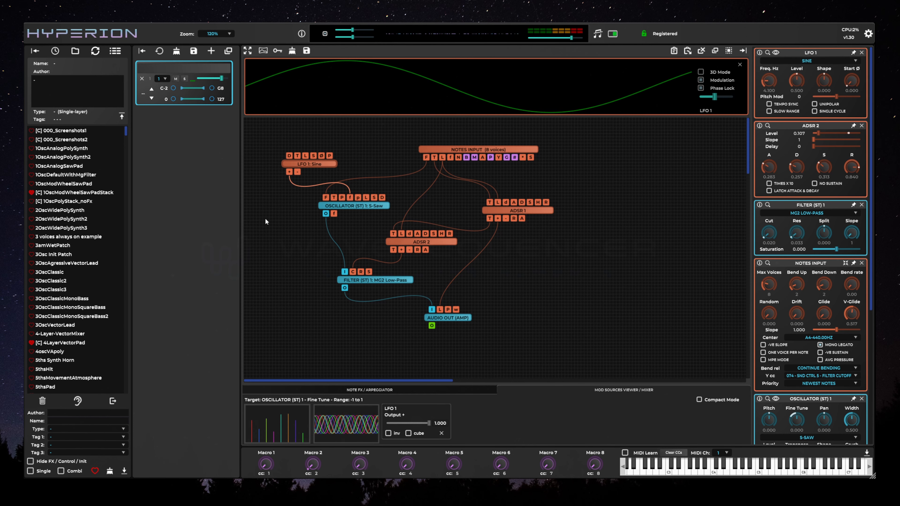
Step: Reduce LFO 1's modulation amount on the oscillator's Fine Tune to 0.264 and pin Oscillator 1's settings
{"action": "mouse_move", "coordinate": [350, 199]}
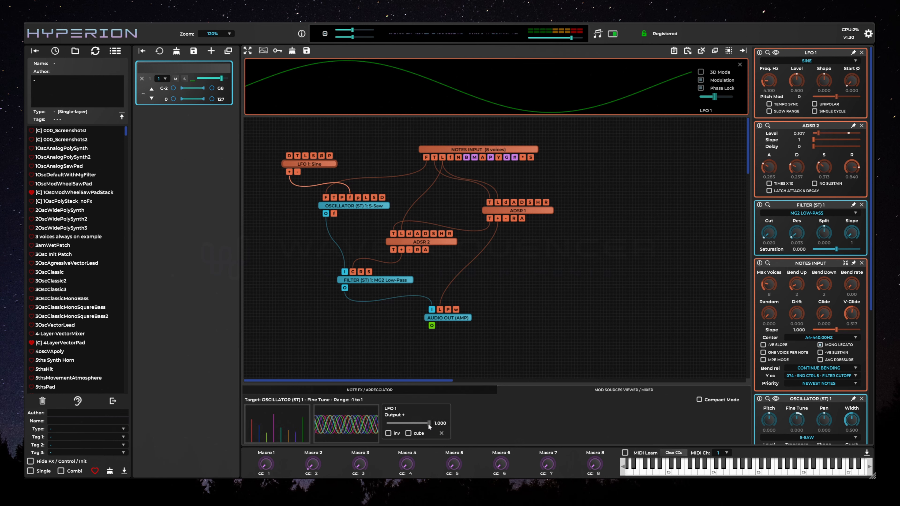
{"action": "left_click_drag", "start_coordinate": [428, 423], "coordinate": [398, 423]}
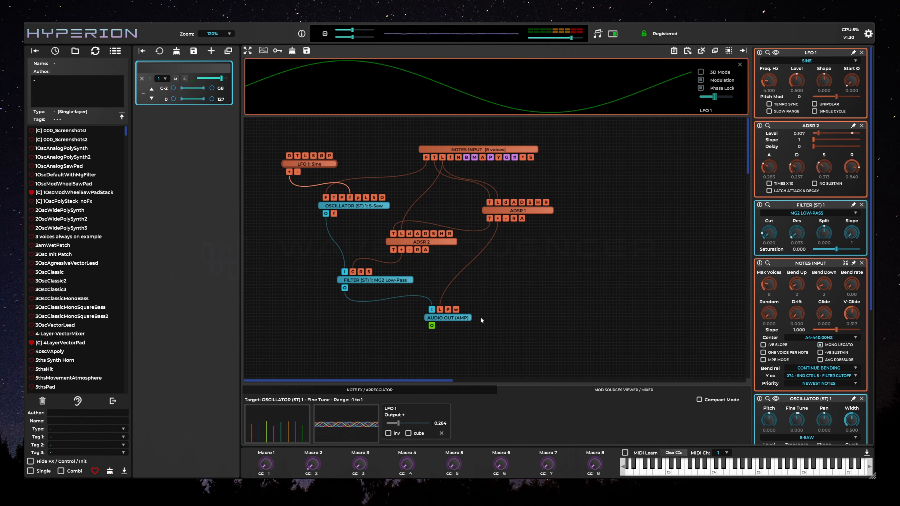
{"action": "scroll", "coordinate": [872, 281], "scroll_direction": "down", "scroll_amount": 5}
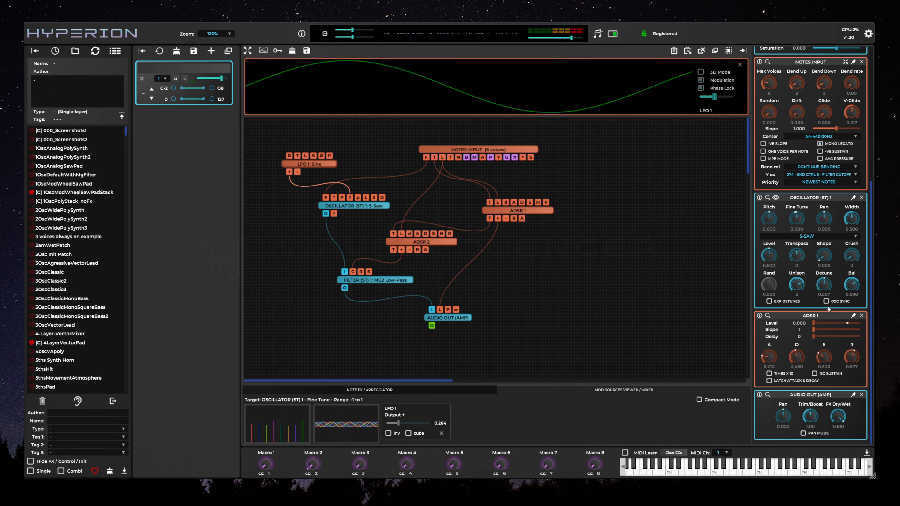
{"action": "left_click", "coordinate": [853, 198]}
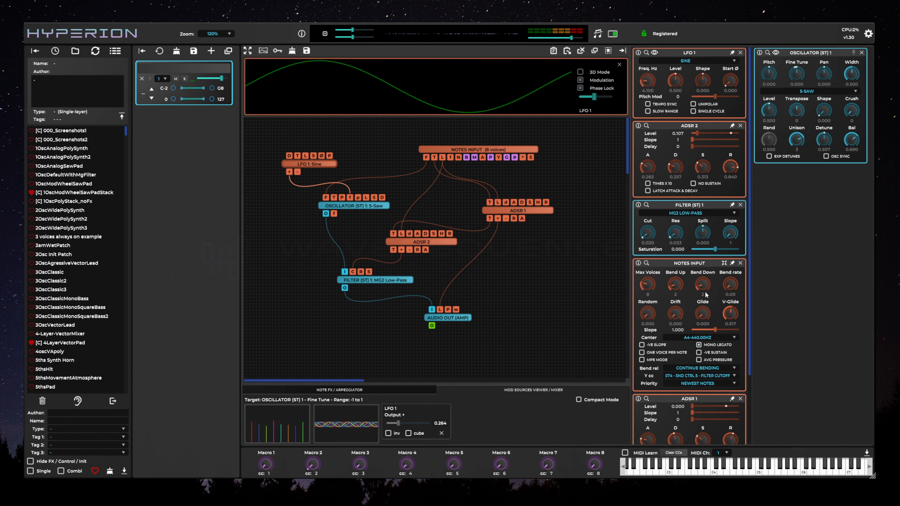
Step: Pin the Notes Input settings and set Oscillator 1's unison stereo Width to 1.000 after trying lower values
{"action": "left_click", "coordinate": [731, 264]}
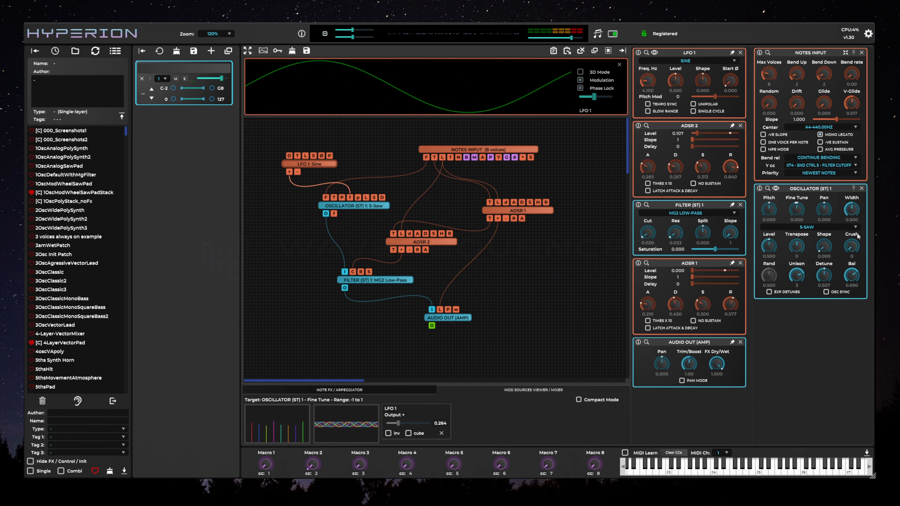
{"action": "mouse_move", "coordinate": [854, 211]}
{"action": "left_mouse_down"}
{"action": "mouse_move", "coordinate": [854, 237]}
{"action": "mouse_move", "coordinate": [855, 215]}
{"action": "left_mouse_up"}
{"action": "left_click_drag", "start_coordinate": [852, 211], "coordinate": [855, 187]}
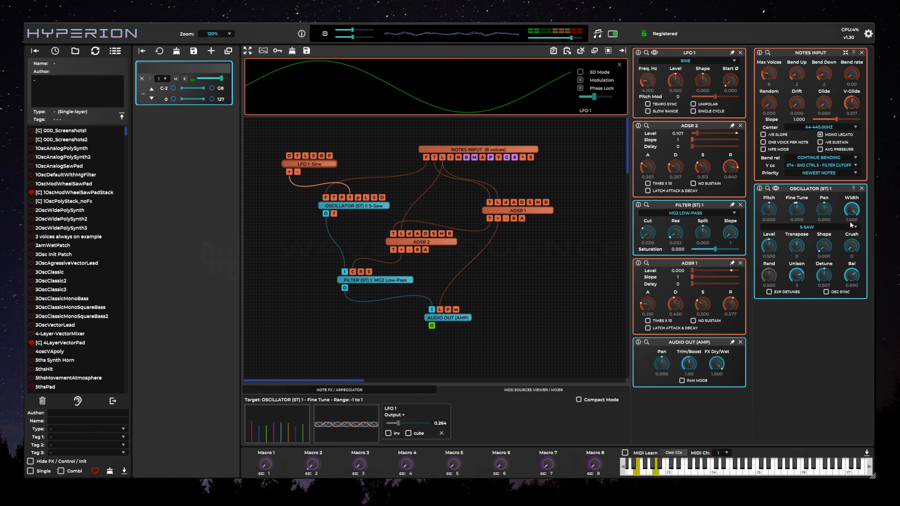
{"action": "left_click_drag", "start_coordinate": [854, 215], "coordinate": [862, 302]}
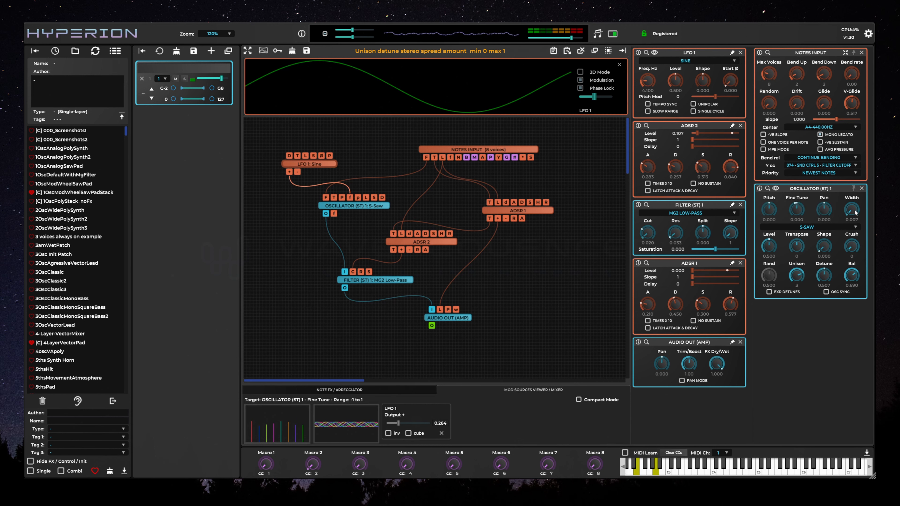
{"action": "mouse_move", "coordinate": [854, 210]}
{"action": "left_mouse_down"}
{"action": "mouse_move", "coordinate": [858, 164]}
{"action": "mouse_move", "coordinate": [852, 208]}
{"action": "left_mouse_up"}
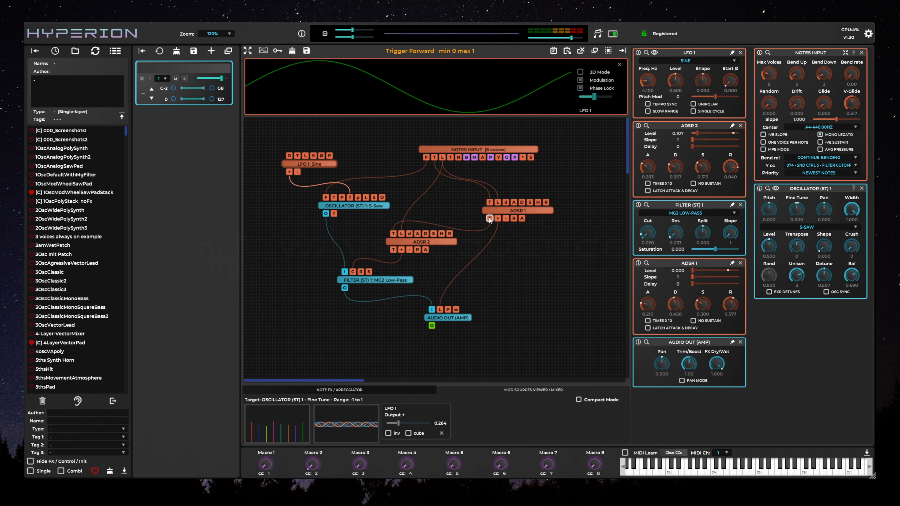
Step: Connect Audio Out's Pan input to the Notes Input's Keydown Toggle output and set the modulation amount to 0.152
{"action": "left_click_drag", "start_coordinate": [439, 242], "coordinate": [433, 240]}
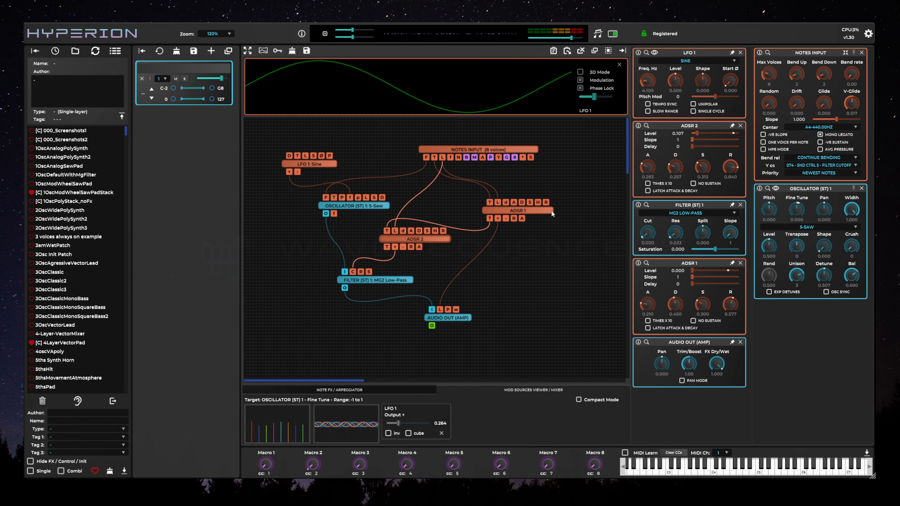
{"action": "left_click_drag", "start_coordinate": [551, 212], "coordinate": [557, 210]}
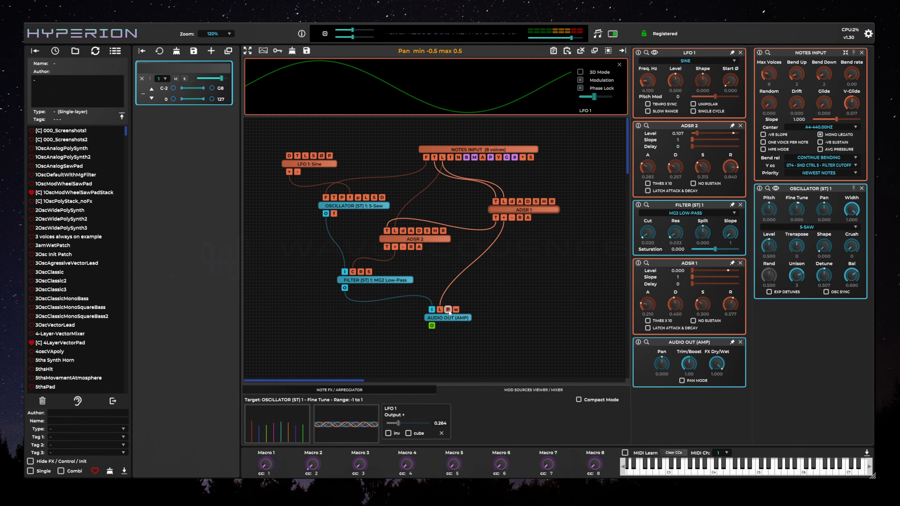
{"action": "mouse_move", "coordinate": [448, 310]}
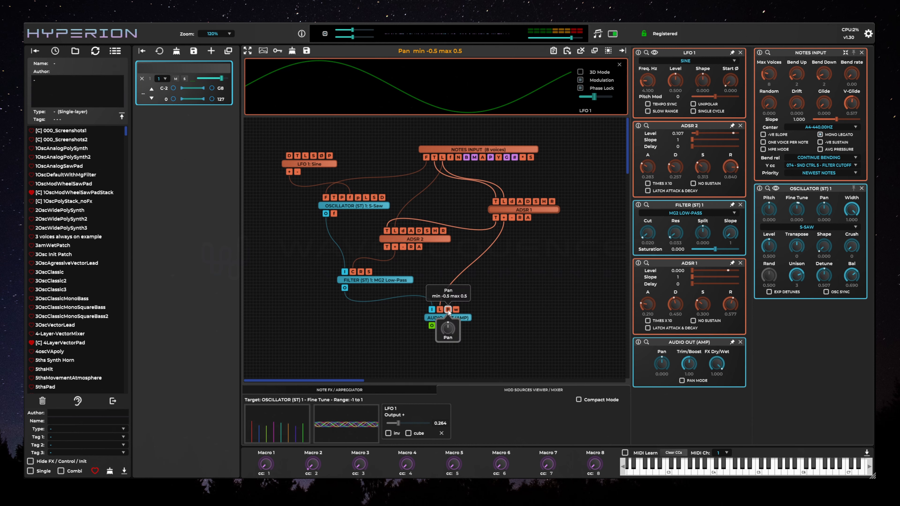
{"action": "left_click_drag", "start_coordinate": [467, 268], "coordinate": [522, 160]}
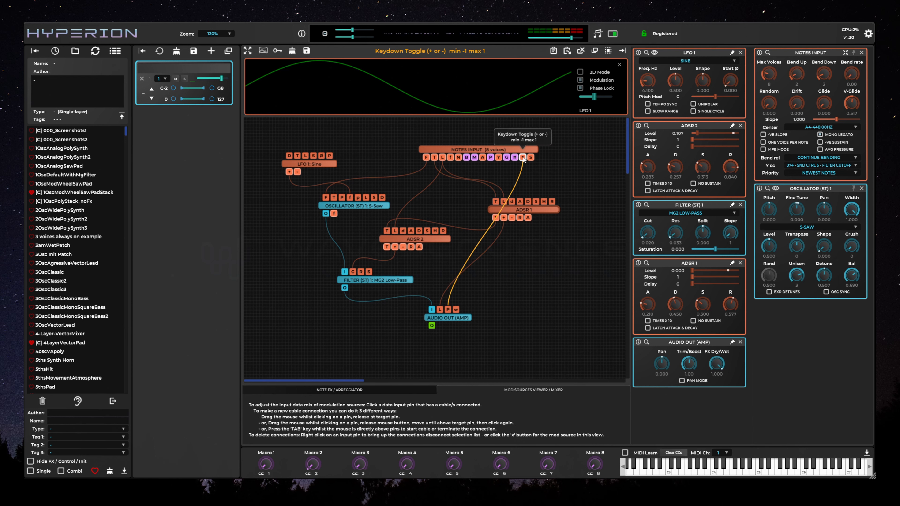
{"action": "left_click_drag", "start_coordinate": [523, 158], "coordinate": [484, 143]}
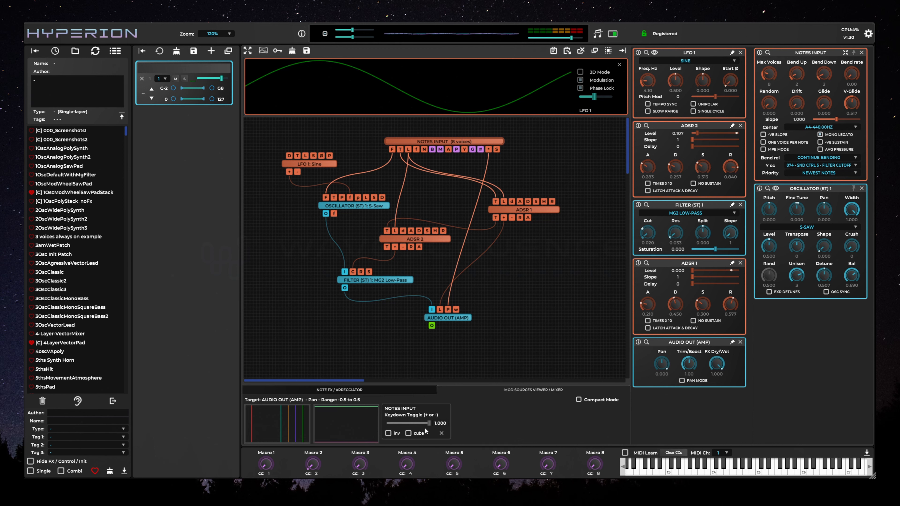
{"action": "left_click_drag", "start_coordinate": [404, 425], "coordinate": [394, 425]}
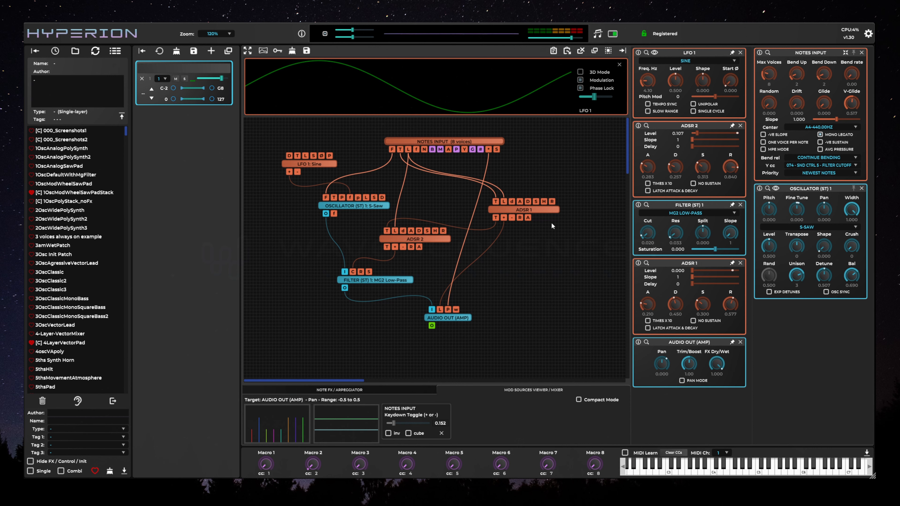
Step: Connect the Notes Input's Sustain output to the Hold inputs of ADSR 1 and ADSR 2
{"action": "left_click", "coordinate": [444, 240]}
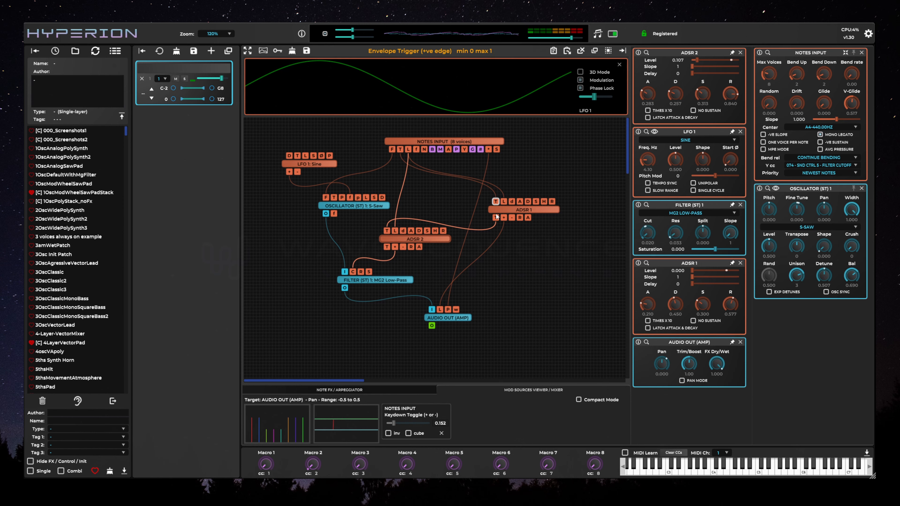
{"action": "left_click_drag", "start_coordinate": [540, 210], "coordinate": [531, 211]}
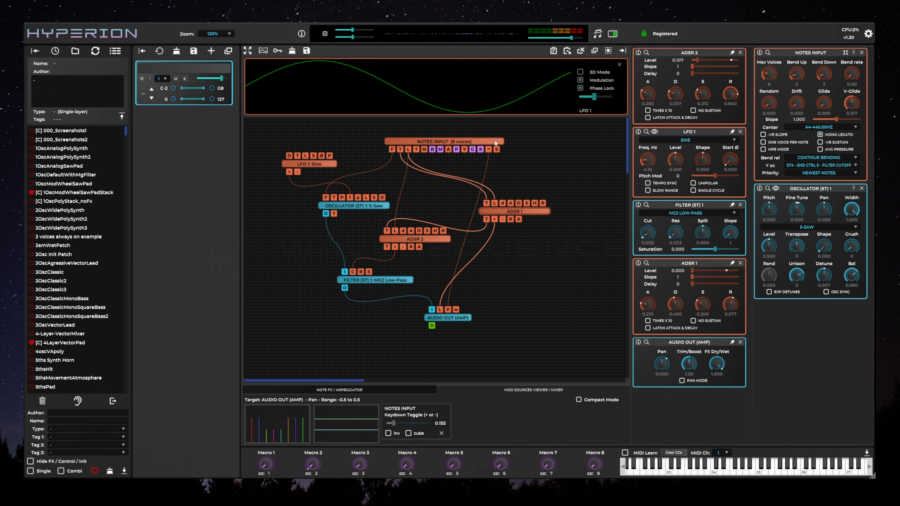
{"action": "left_click_drag", "start_coordinate": [494, 141], "coordinate": [478, 139]}
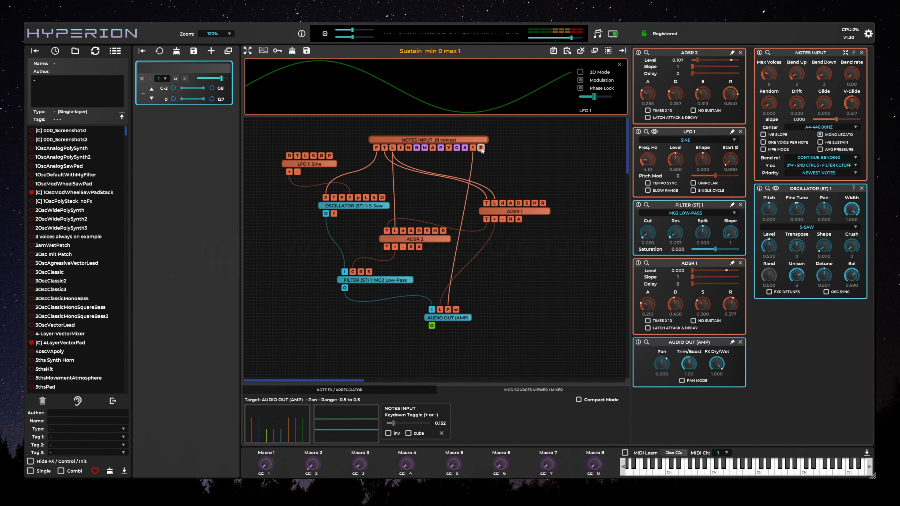
{"action": "left_click_drag", "start_coordinate": [482, 148], "coordinate": [536, 204]}
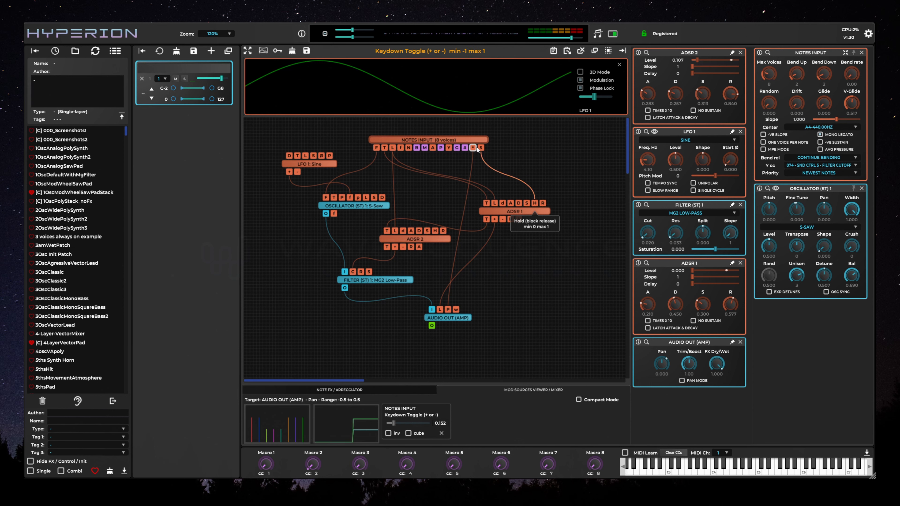
{"action": "left_click_drag", "start_coordinate": [482, 148], "coordinate": [435, 233]}
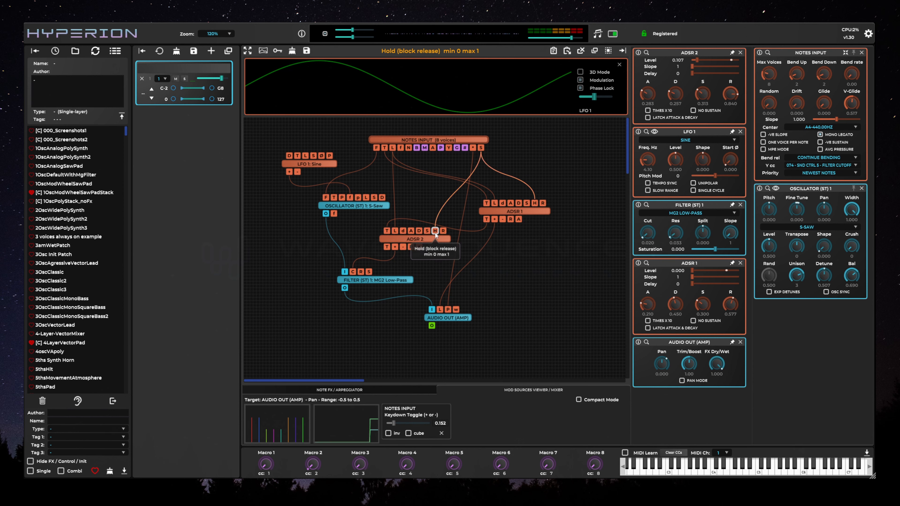
Step: Rearrange the ADSR, oscillator, filter and Audio Out nodes more compactly, leaving free space below Audio Out
{"action": "mouse_move", "coordinate": [419, 232]}
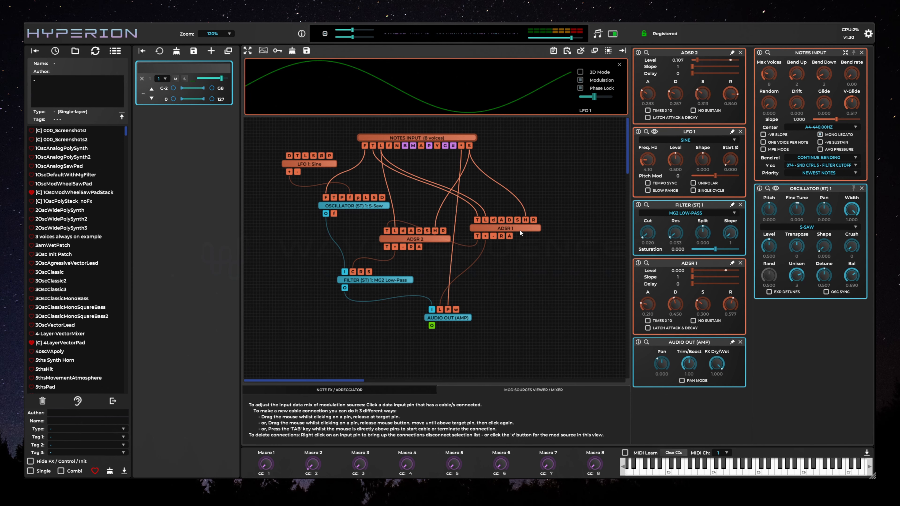
{"action": "mouse_move", "coordinate": [520, 229]}
{"action": "left_mouse_down"}
{"action": "mouse_move", "coordinate": [534, 201]}
{"action": "mouse_move", "coordinate": [520, 202]}
{"action": "mouse_move", "coordinate": [519, 214]}
{"action": "left_mouse_up"}
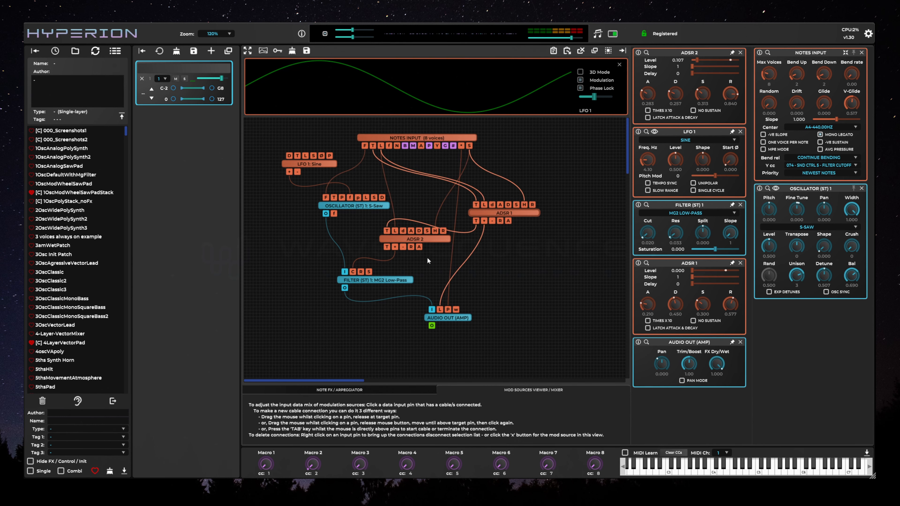
{"action": "left_click_drag", "start_coordinate": [434, 245], "coordinate": [435, 239]}
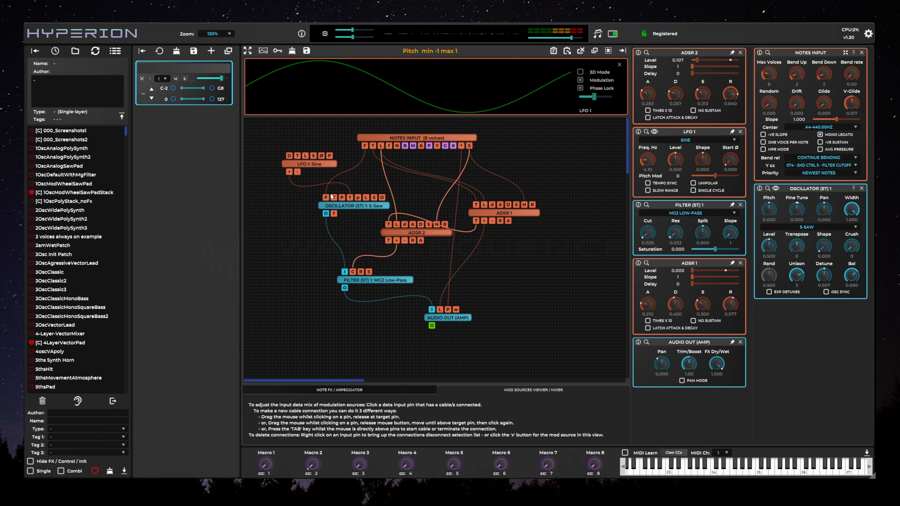
{"action": "left_click_drag", "start_coordinate": [348, 205], "coordinate": [333, 201]}
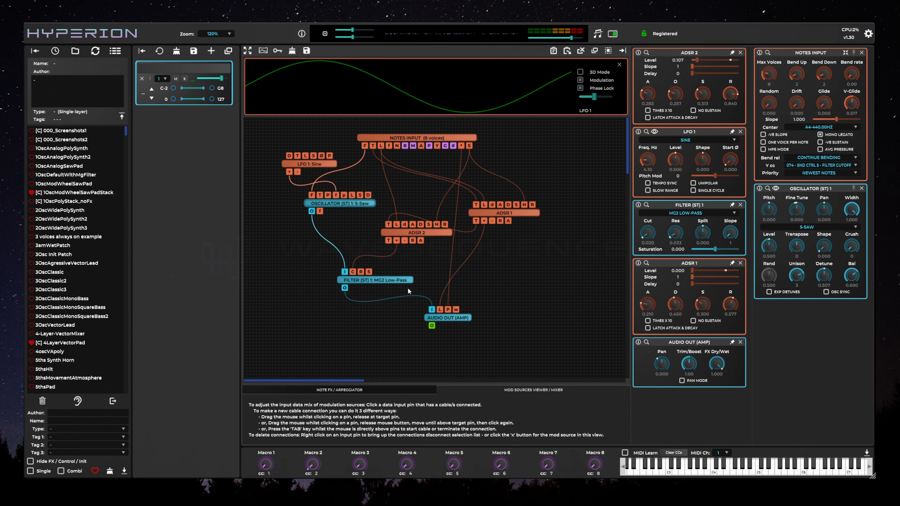
{"action": "left_click_drag", "start_coordinate": [404, 283], "coordinate": [398, 268]}
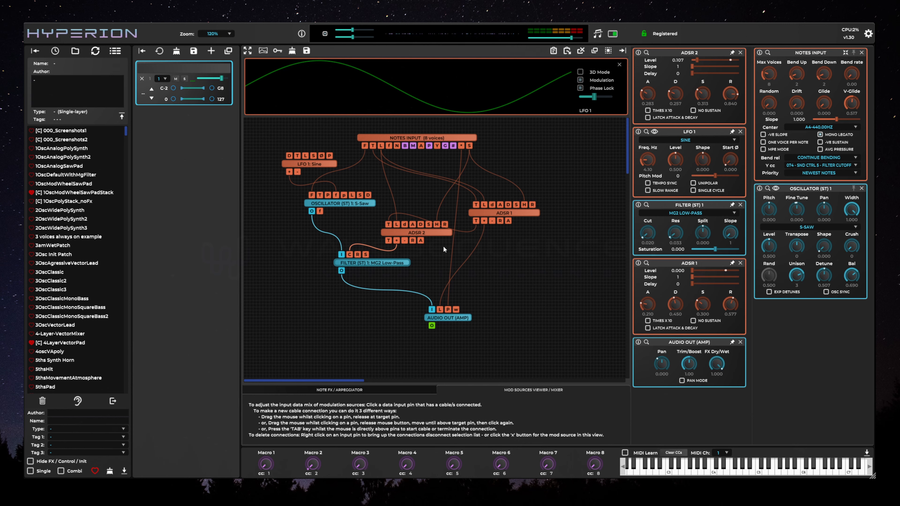
{"action": "left_click_drag", "start_coordinate": [442, 234], "coordinate": [443, 214]}
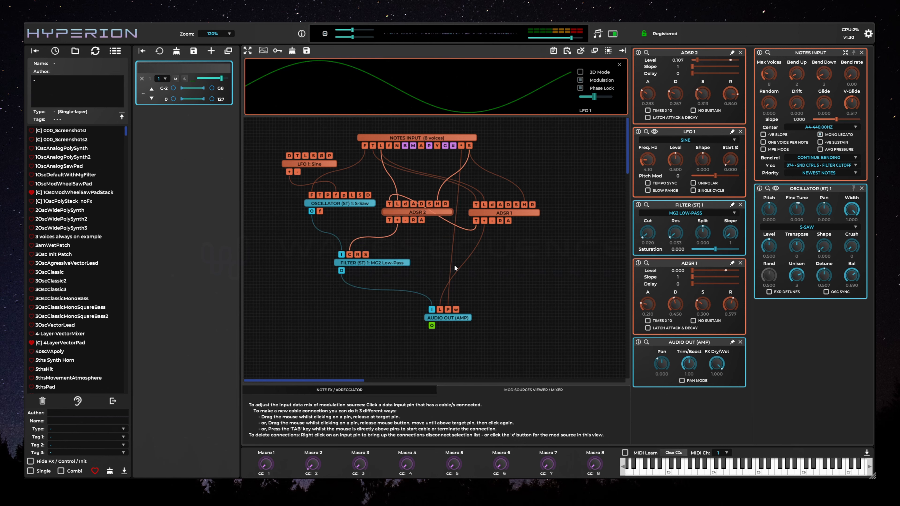
{"action": "left_click_drag", "start_coordinate": [462, 321], "coordinate": [458, 296]}
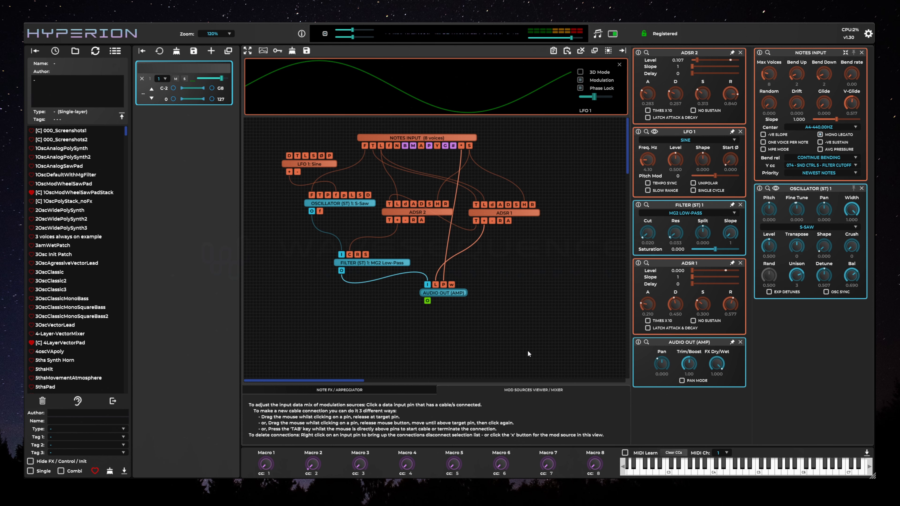
Step: Open the node selection at the Audio FX Bus category and read the descriptions from Aux Return to Dual-Compressor
{"action": "double_click", "coordinate": [463, 350]}
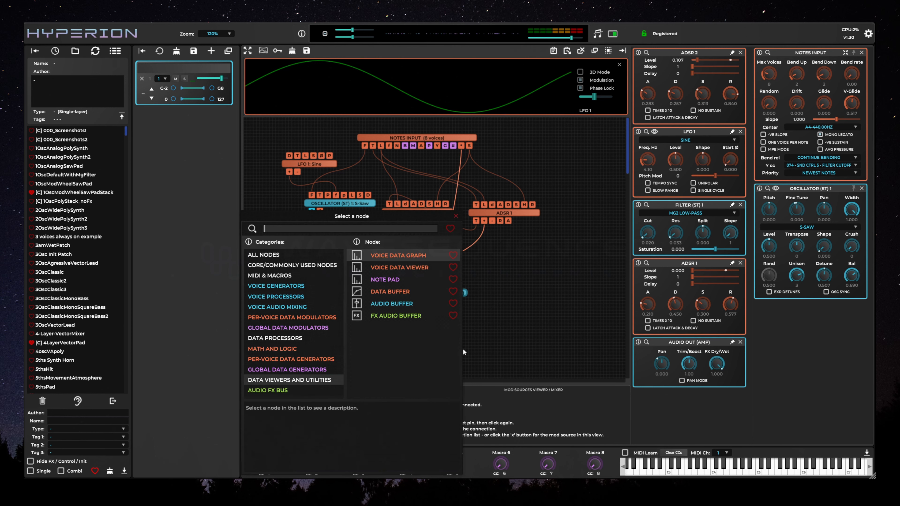
{"action": "left_click", "coordinate": [271, 391]}
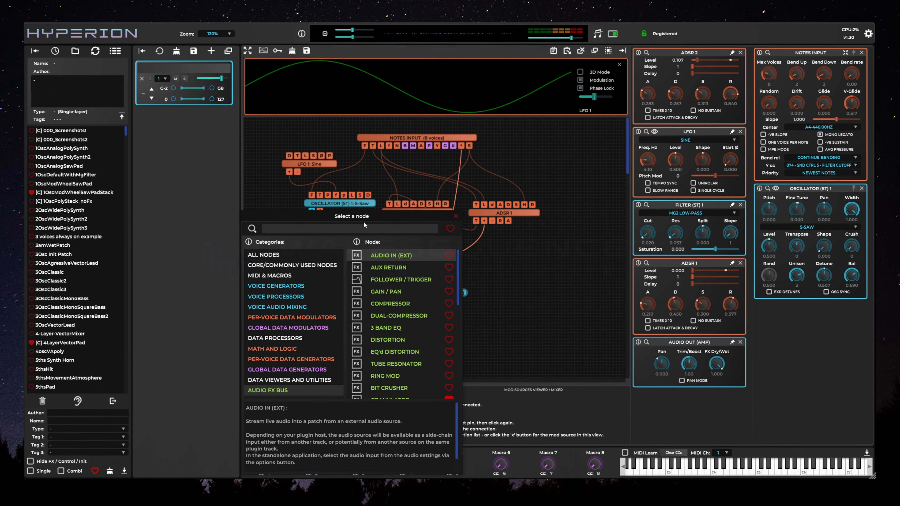
{"action": "left_click_drag", "start_coordinate": [364, 223], "coordinate": [236, 151]}
{"action": "scroll", "coordinate": [303, 251], "scroll_direction": "down", "scroll_amount": 5}
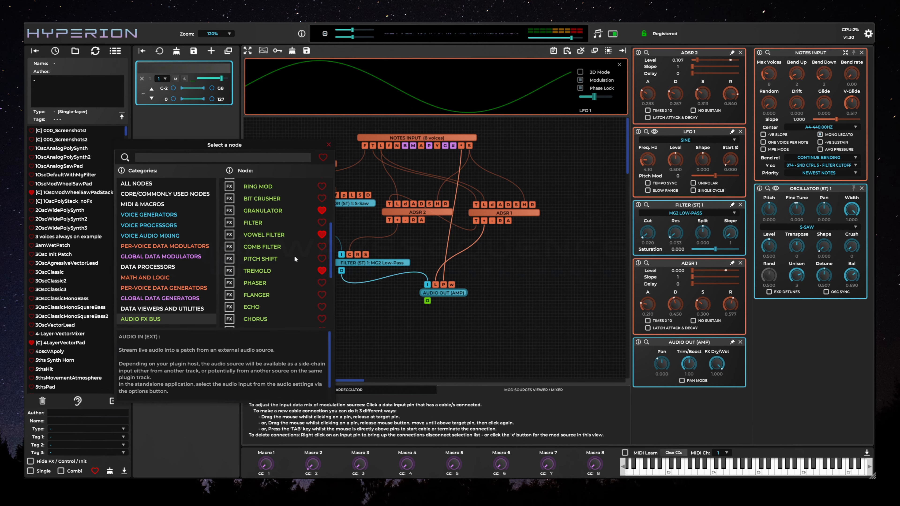
{"action": "scroll", "coordinate": [295, 274], "scroll_direction": "up", "scroll_amount": 5}
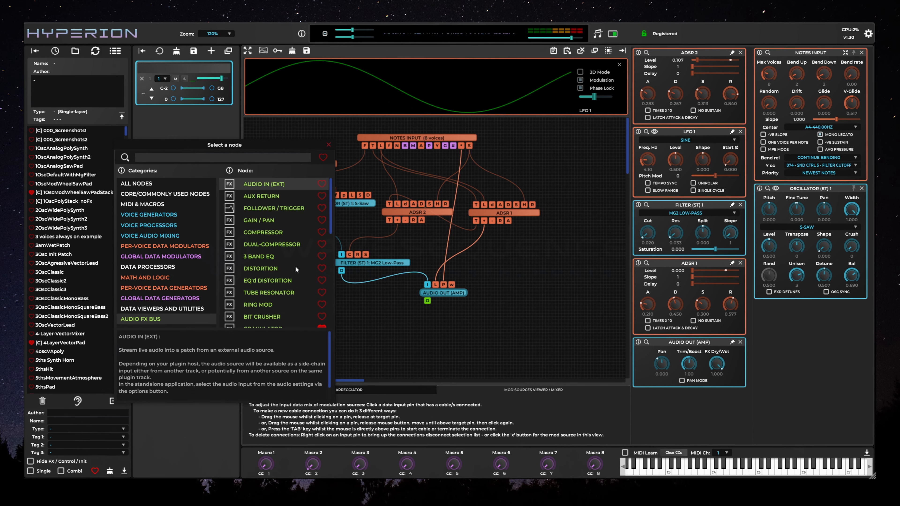
{"action": "left_click", "coordinate": [269, 197]}
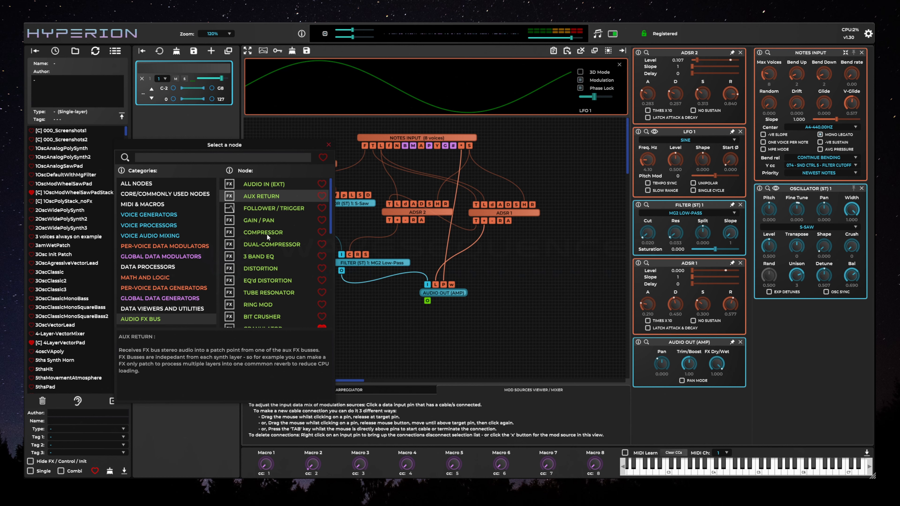
{"action": "key", "text": "Down"}
{"action": "key", "text": "Down"}
{"action": "key", "text": "Down"}
{"action": "key", "text": "Down"}
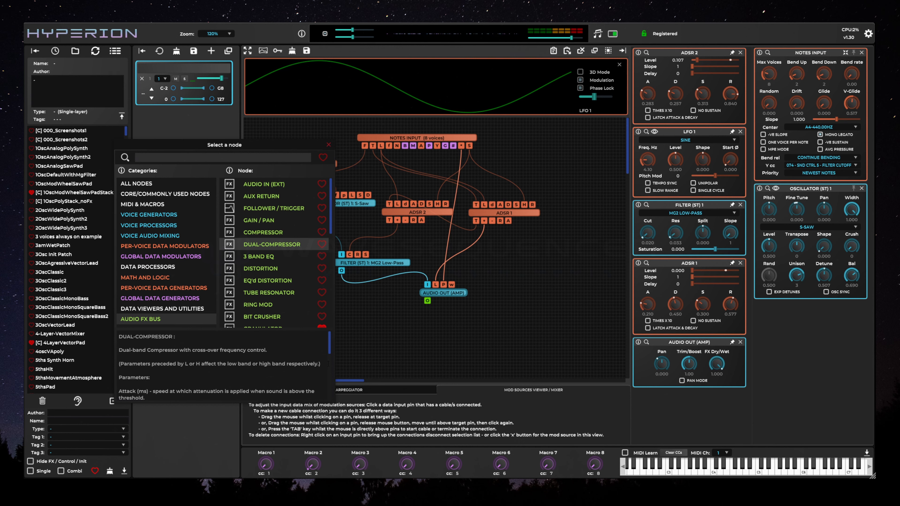
{"action": "mouse_move", "coordinate": [329, 350]}
{"action": "left_mouse_down"}
{"action": "mouse_move", "coordinate": [326, 392]}
{"action": "mouse_move", "coordinate": [325, 339]}
{"action": "left_mouse_up"}
Step: Add FX Audio Out and Hypr Reverb nodes, and position the reverb between Audio Out and FX Audio Out
{"action": "scroll", "coordinate": [289, 297], "scroll_direction": "down", "scroll_amount": 5}
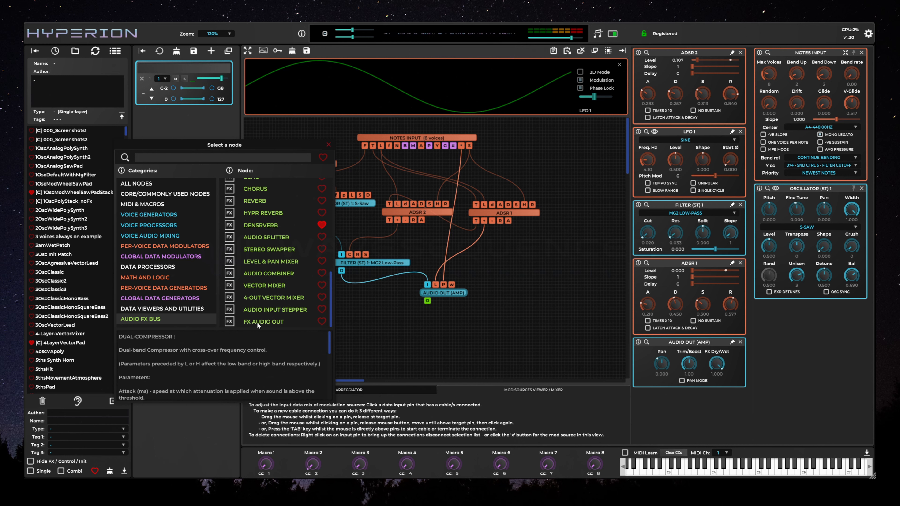
{"action": "left_click", "coordinate": [263, 324]}
{"action": "double_click", "coordinate": [268, 322]}
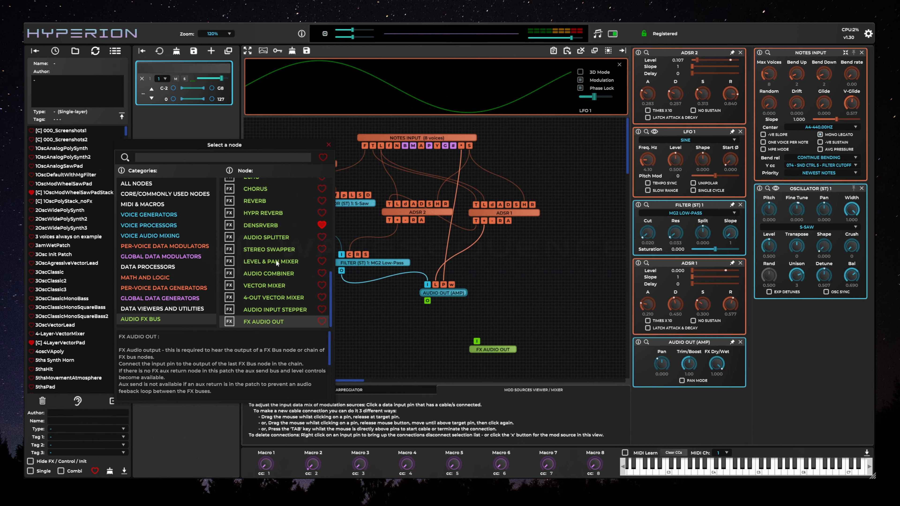
{"action": "left_click", "coordinate": [262, 213]}
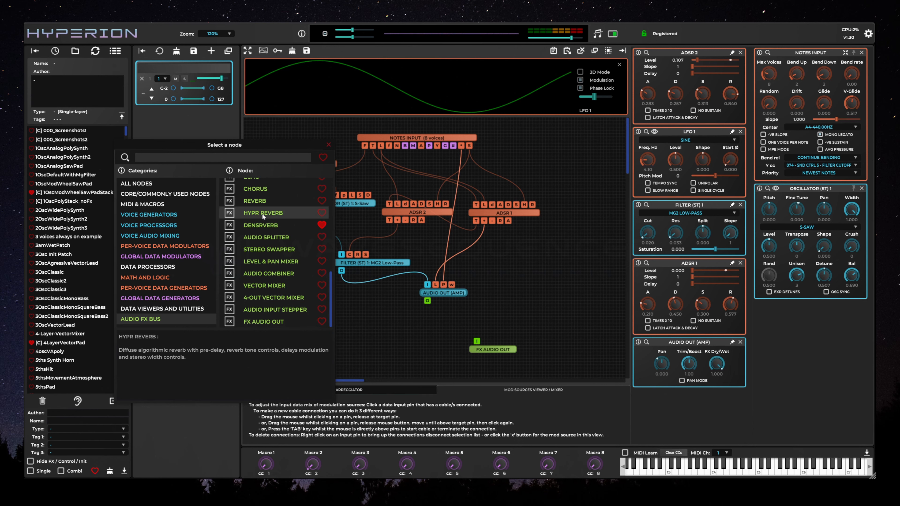
{"action": "double_click", "coordinate": [262, 212]}
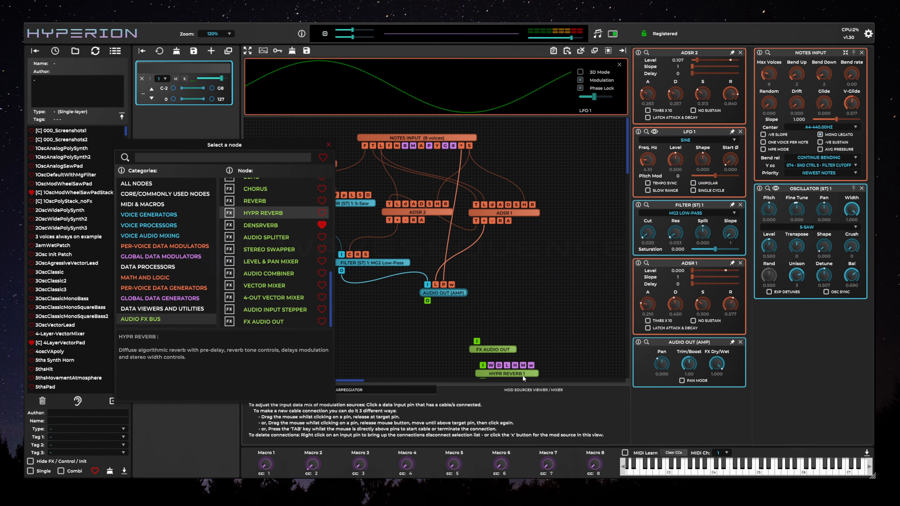
{"action": "left_click_drag", "start_coordinate": [522, 375], "coordinate": [482, 321]}
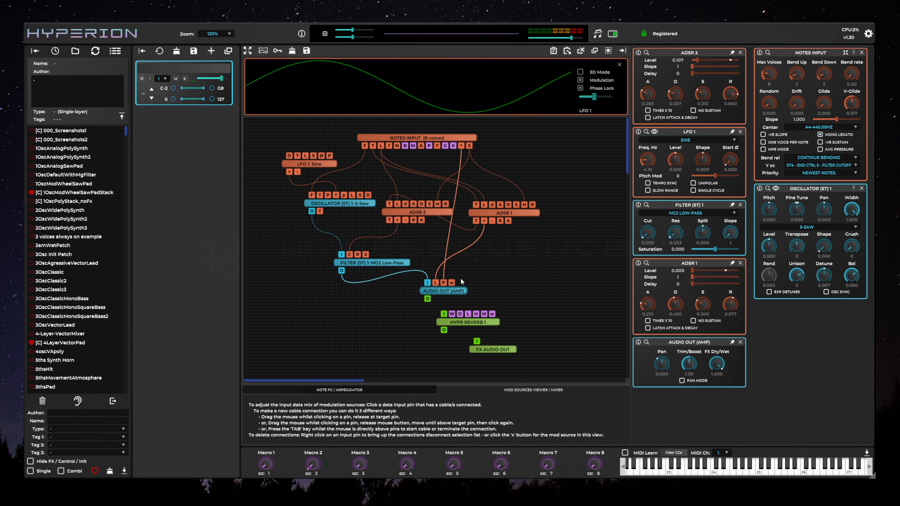
{"action": "left_click_drag", "start_coordinate": [460, 279], "coordinate": [470, 262]}
Step: Add a Flanger node, place it below Audio Out and connect its audio input to Audio Out's FX output
{"action": "right_click", "coordinate": [507, 289]}
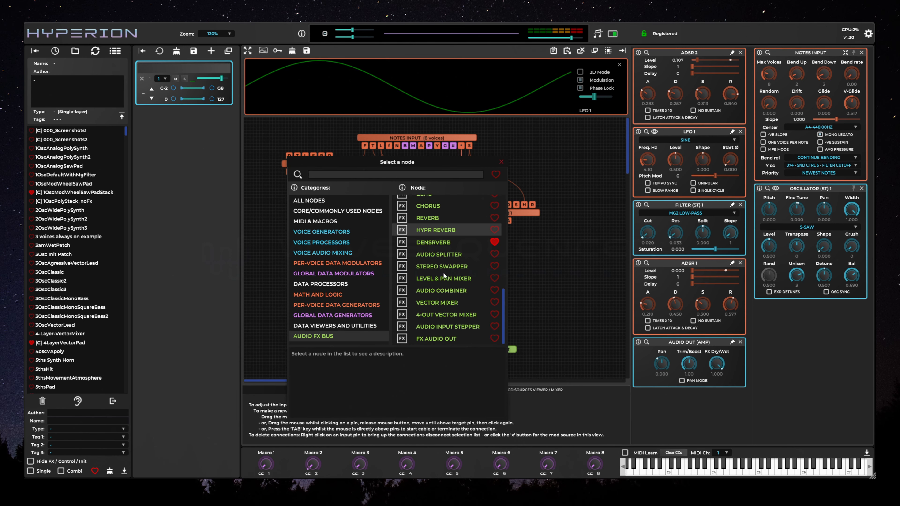
{"action": "scroll", "coordinate": [464, 287], "scroll_direction": "up", "scroll_amount": 3}
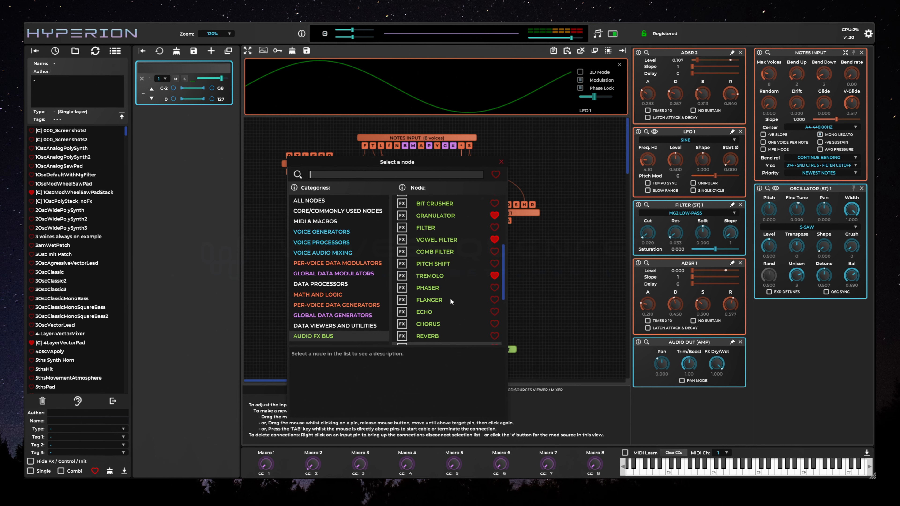
{"action": "left_click", "coordinate": [439, 301]}
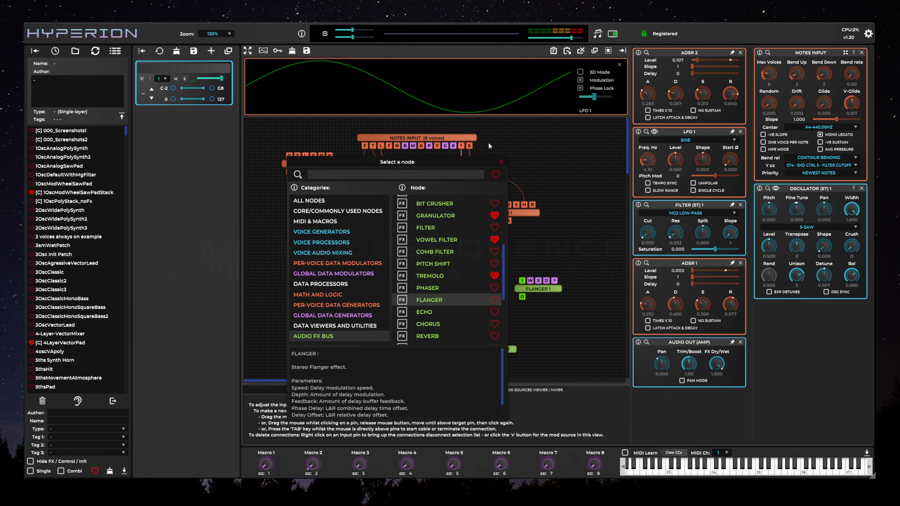
{"action": "left_click", "coordinate": [500, 162]}
{"action": "left_click_drag", "start_coordinate": [536, 290], "coordinate": [448, 272]}
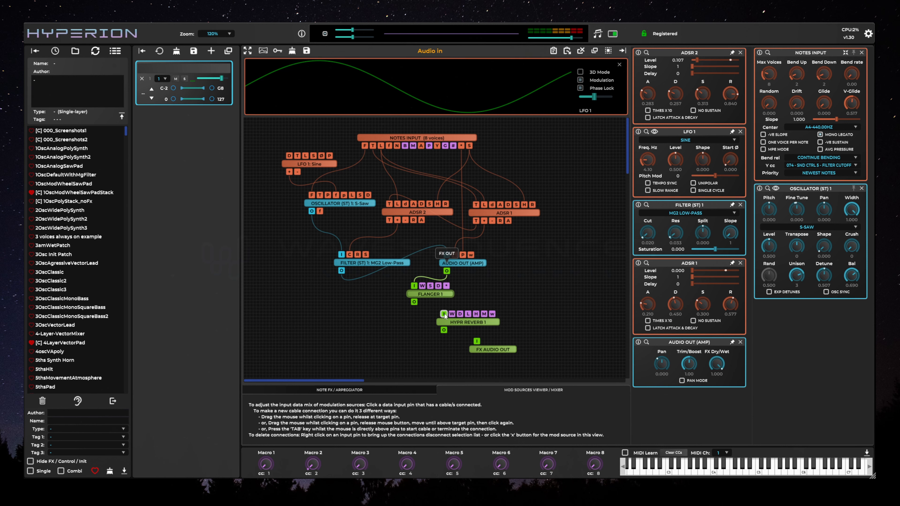
Step: Wire the Flanger's output into Hypr Reverb and the reverb's output into FX Audio Out
{"action": "left_click_drag", "start_coordinate": [443, 314], "coordinate": [414, 304]}
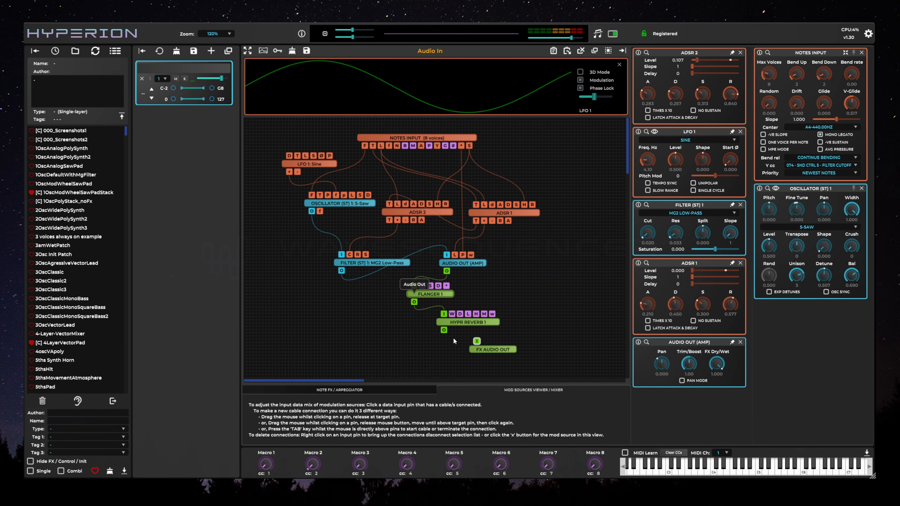
{"action": "left_click_drag", "start_coordinate": [477, 342], "coordinate": [444, 331]}
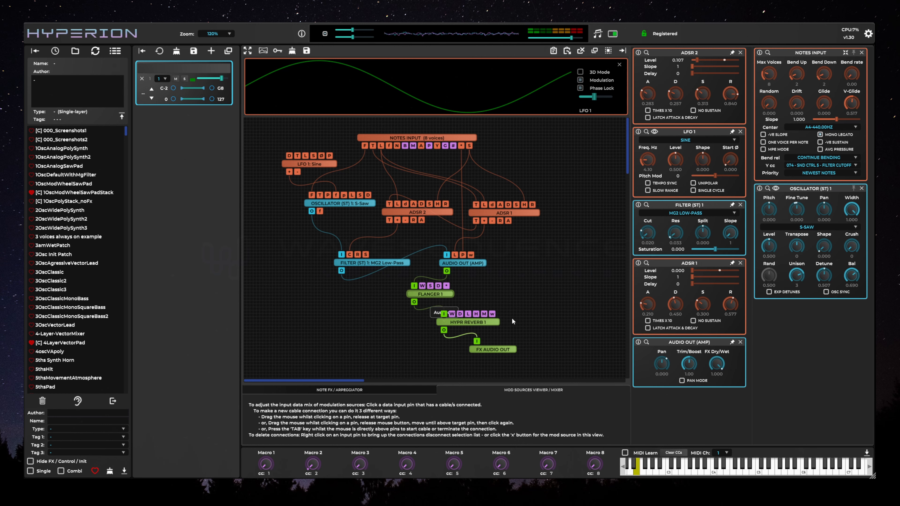
Step: Sweep the FX Dry/Wet of Audio Out (Amp) down to about 0.03 and back up to 1.000
{"action": "double_click", "coordinate": [481, 263]}
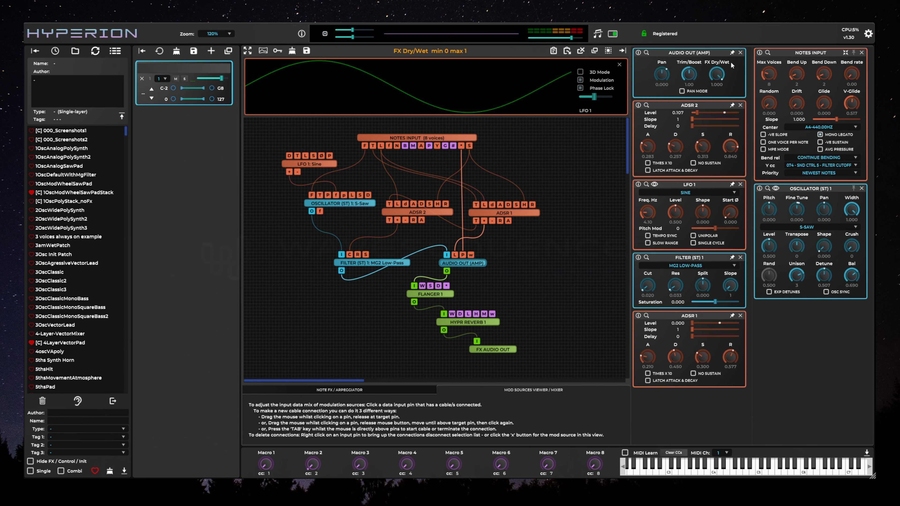
{"action": "left_click_drag", "start_coordinate": [720, 72], "coordinate": [717, 123]}
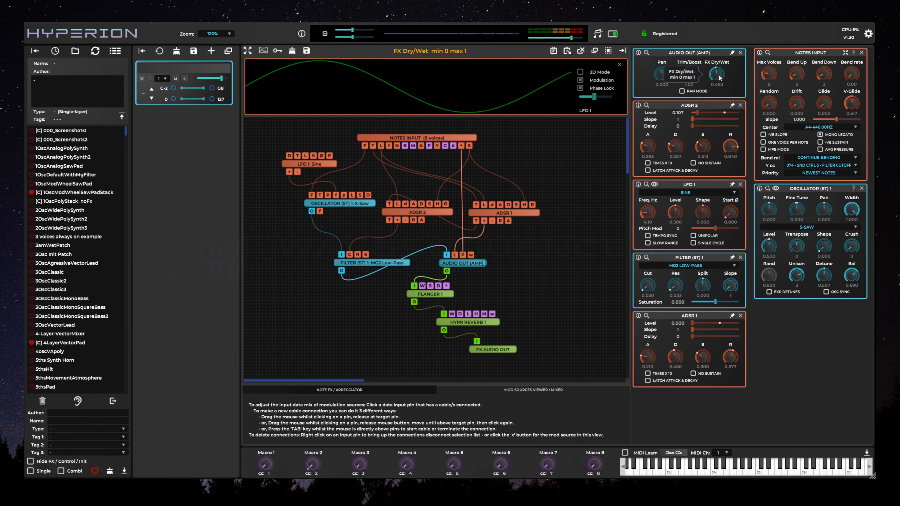
{"action": "left_click_drag", "start_coordinate": [719, 74], "coordinate": [723, 120]}
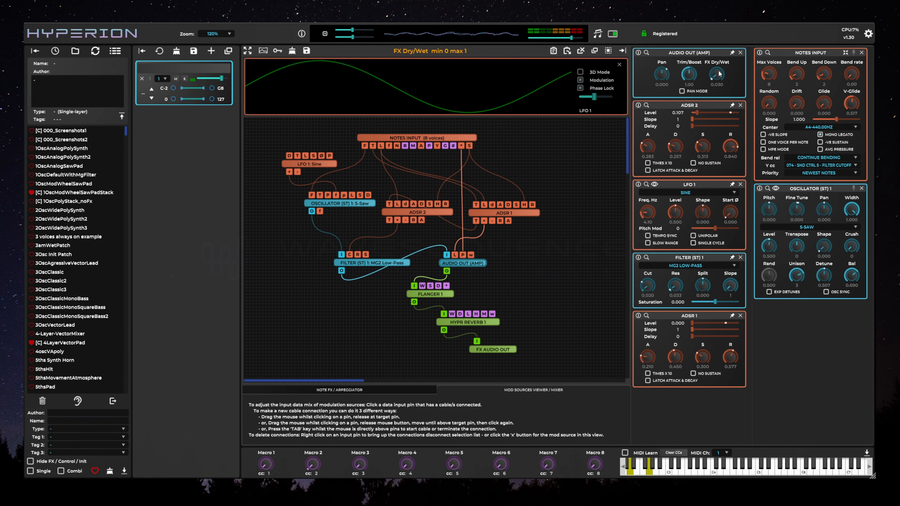
{"action": "left_click_drag", "start_coordinate": [719, 78], "coordinate": [719, 13]}
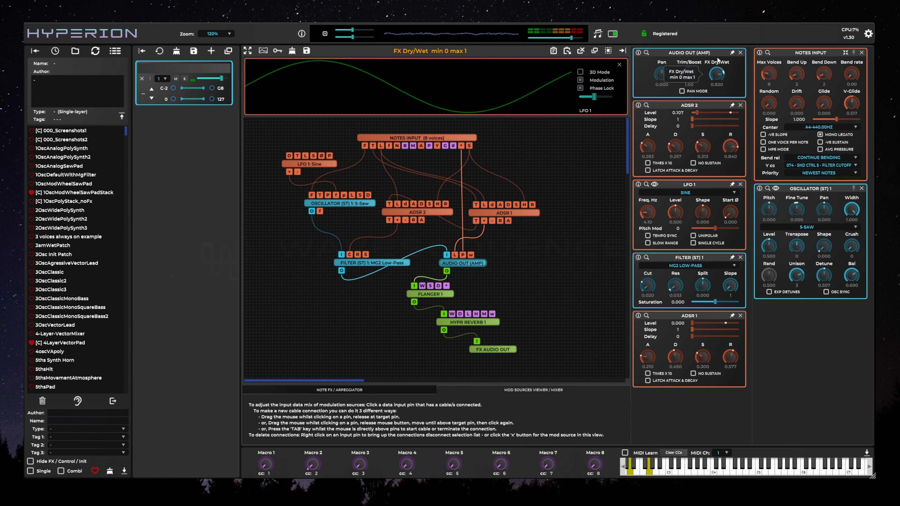
{"action": "left_click_drag", "start_coordinate": [719, 71], "coordinate": [719, 31]}
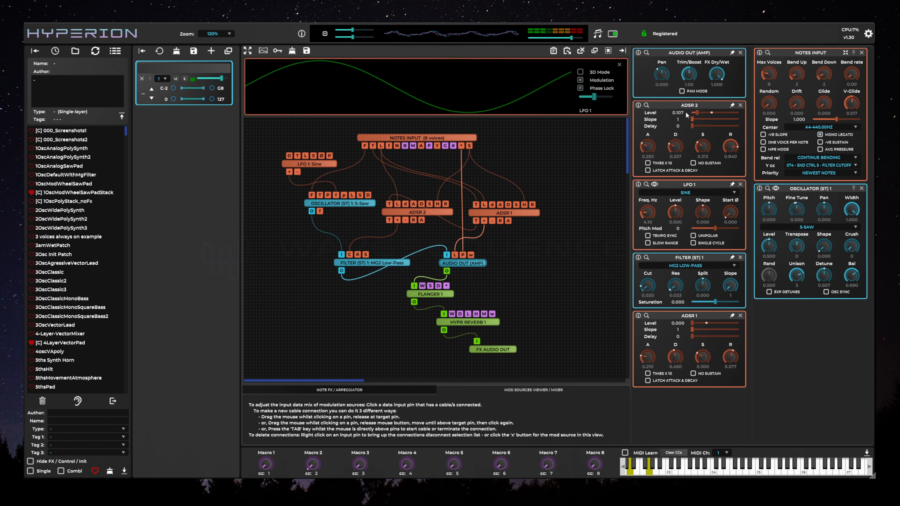
Step: Set the Flanger's Dry/Wet to 0.760, Speed to 0.220, Depth to 0.873, Flange Delay to 0.123 and Delay Offset to 0.417
{"action": "left_click", "coordinate": [450, 296]}
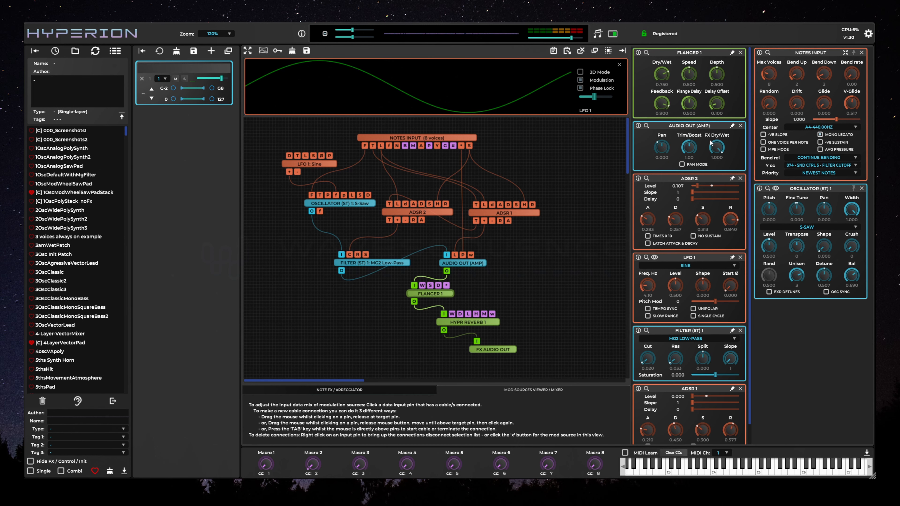
{"action": "left_click", "coordinate": [489, 326]}
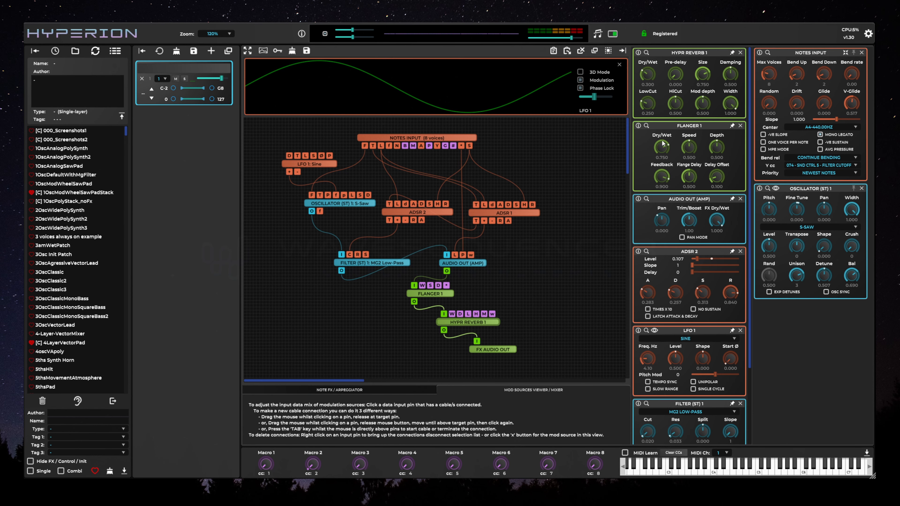
{"action": "left_click", "coordinate": [454, 294]}
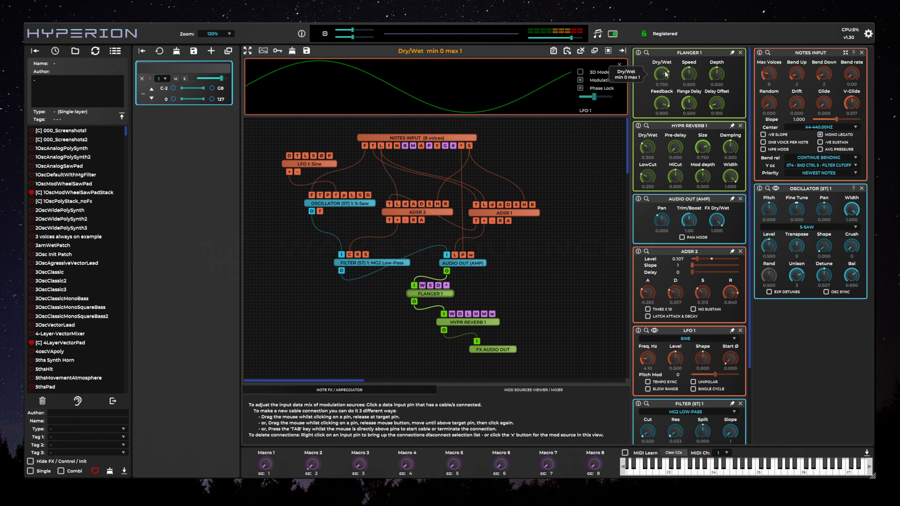
{"action": "left_click_drag", "start_coordinate": [665, 72], "coordinate": [663, 133]}
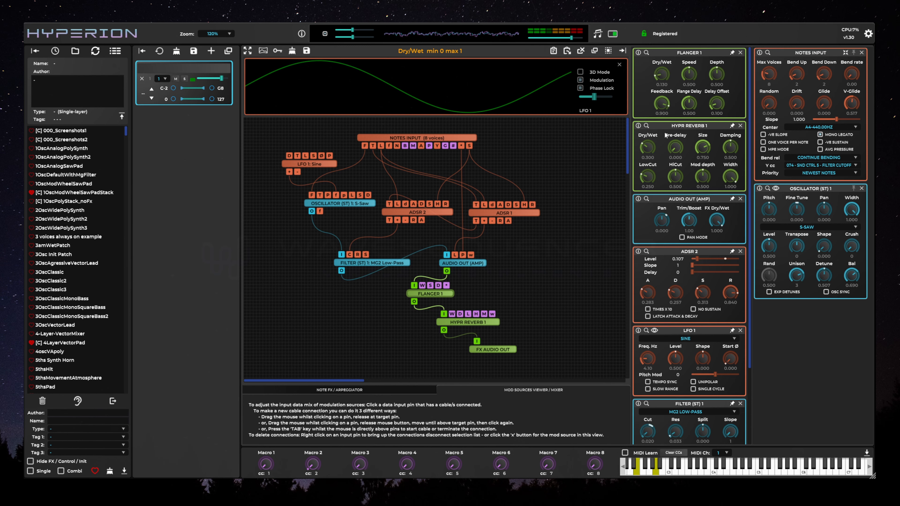
{"action": "left_click_drag", "start_coordinate": [693, 75], "coordinate": [722, 47]}
{"action": "left_click_drag", "start_coordinate": [665, 74], "coordinate": [669, 18]}
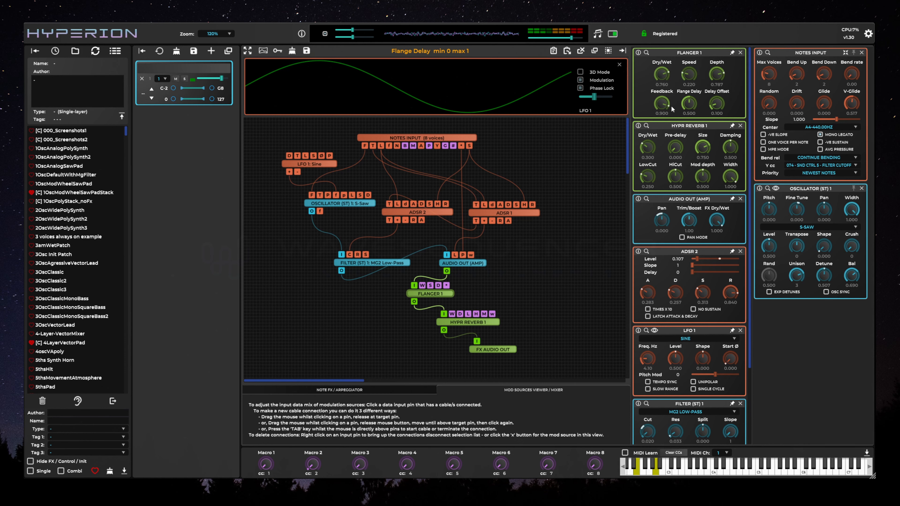
{"action": "left_click_drag", "start_coordinate": [693, 101], "coordinate": [718, 64]}
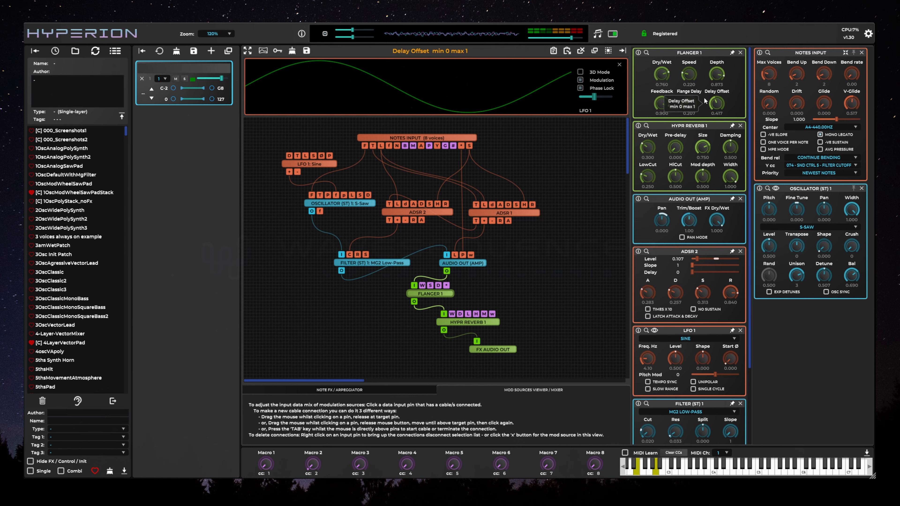
{"action": "mouse_move", "coordinate": [691, 104]}
{"action": "left_mouse_down"}
{"action": "mouse_move", "coordinate": [690, 112]}
{"action": "mouse_move", "coordinate": [698, 106]}
{"action": "left_mouse_up"}
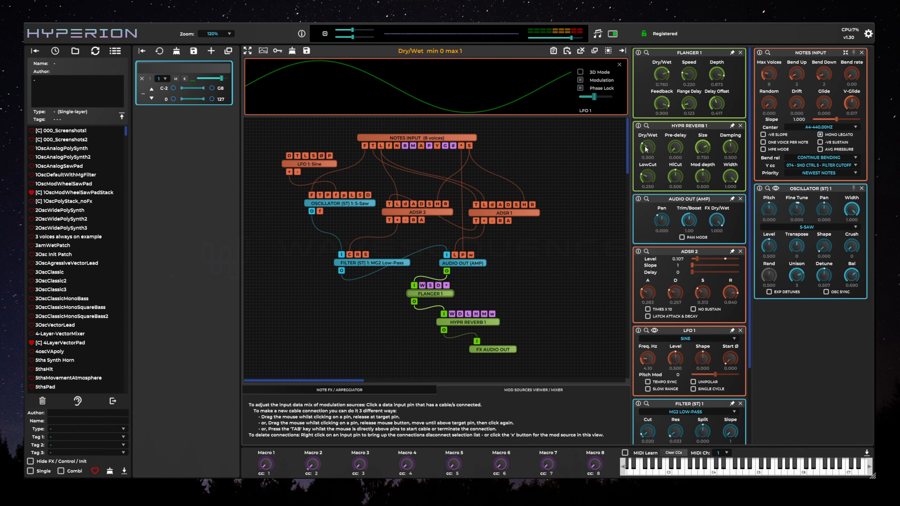
Step: Set Hypr Reverb's Dry/Wet to 0.243, Size to 0.910, HiCut to 0.137 and Mod Depth to 0.823, and lower its LowCut
{"action": "left_click_drag", "start_coordinate": [647, 147], "coordinate": [702, 155]}
{"action": "mouse_move", "coordinate": [647, 177]}
{"action": "left_mouse_down"}
{"action": "mouse_move", "coordinate": [657, 184]}
{"action": "mouse_move", "coordinate": [647, 179]}
{"action": "left_mouse_up"}
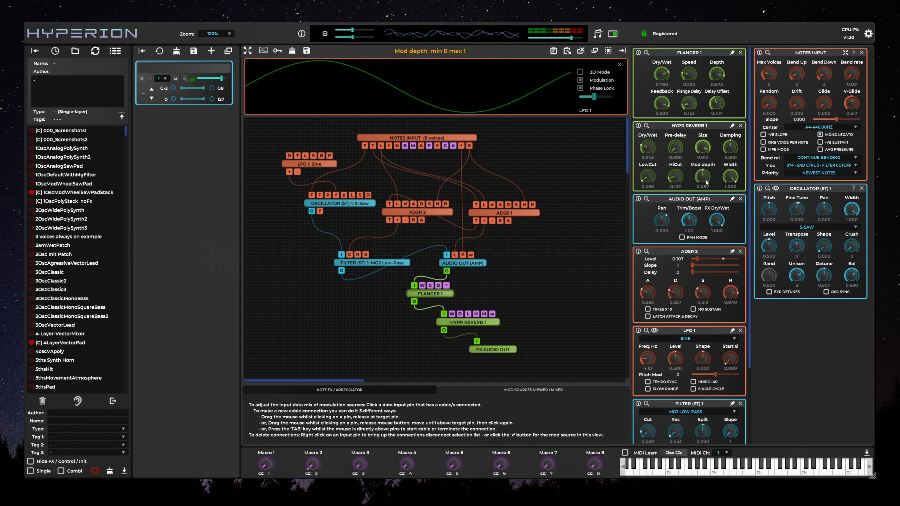
{"action": "left_click_drag", "start_coordinate": [701, 177], "coordinate": [706, 193]}
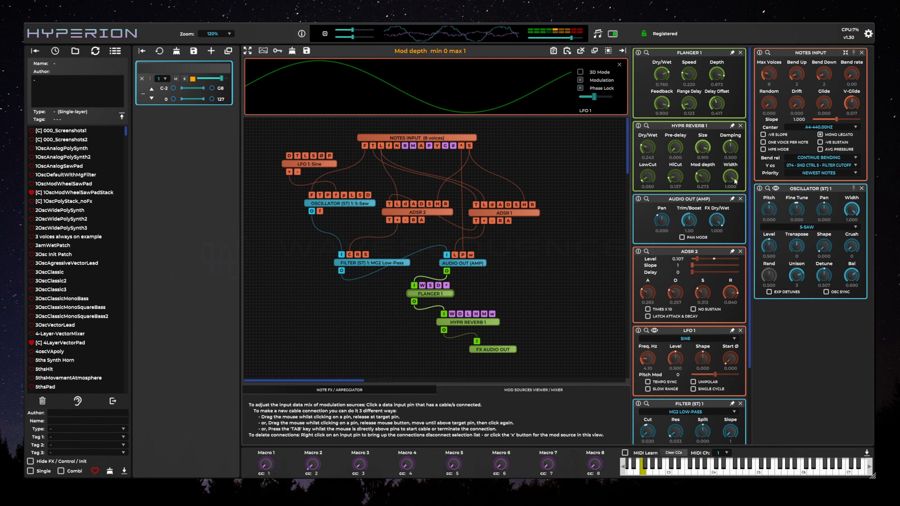
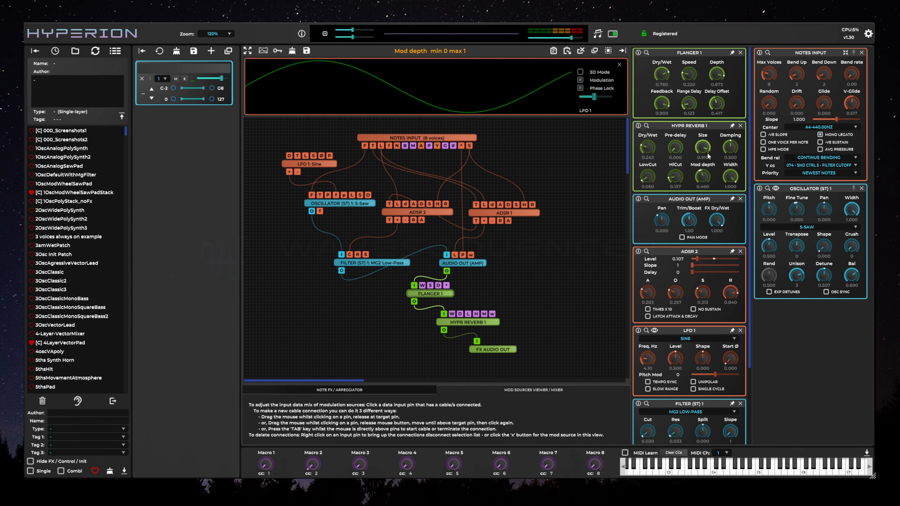
{"action": "left_click_drag", "start_coordinate": [708, 156], "coordinate": [717, 124]}
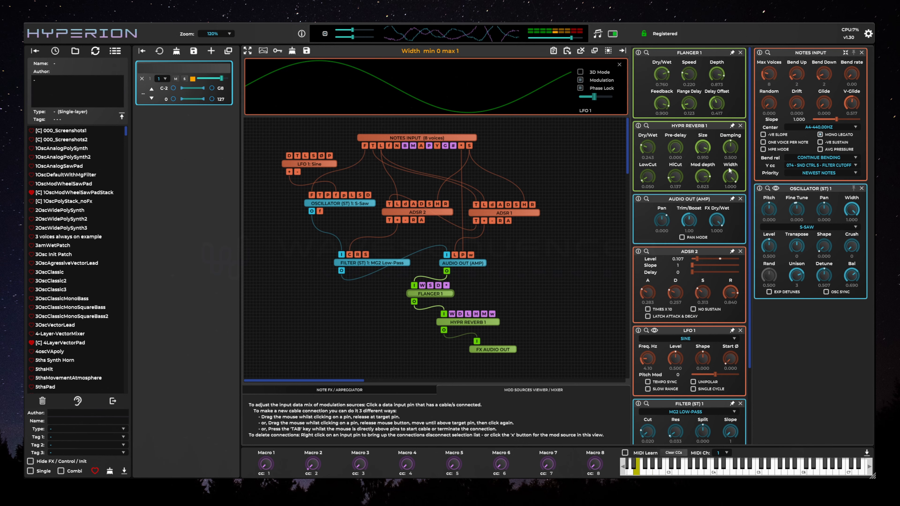
Step: Set Hypr Reverb's Damping to 0.653, and sweep its Width down to 0.263 and back up
{"action": "left_click_drag", "start_coordinate": [732, 148], "coordinate": [733, 130]}
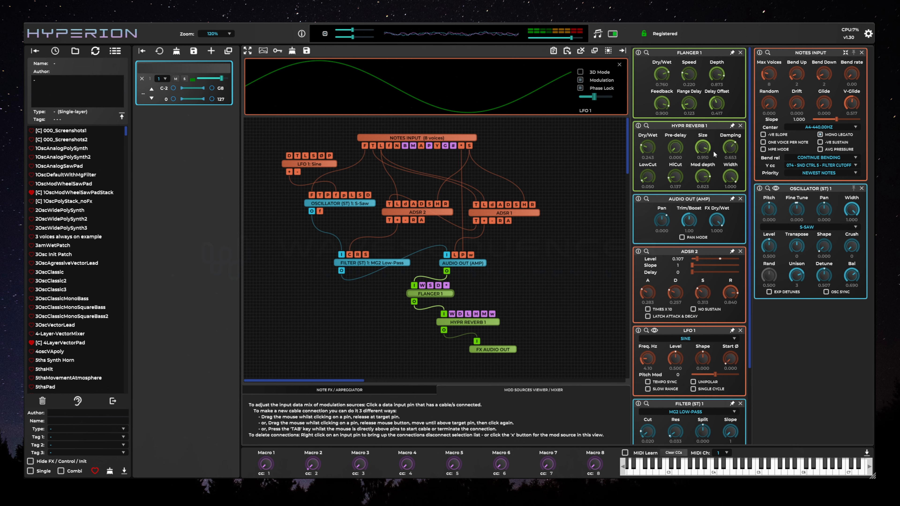
{"action": "left_click_drag", "start_coordinate": [735, 187], "coordinate": [733, 258]}
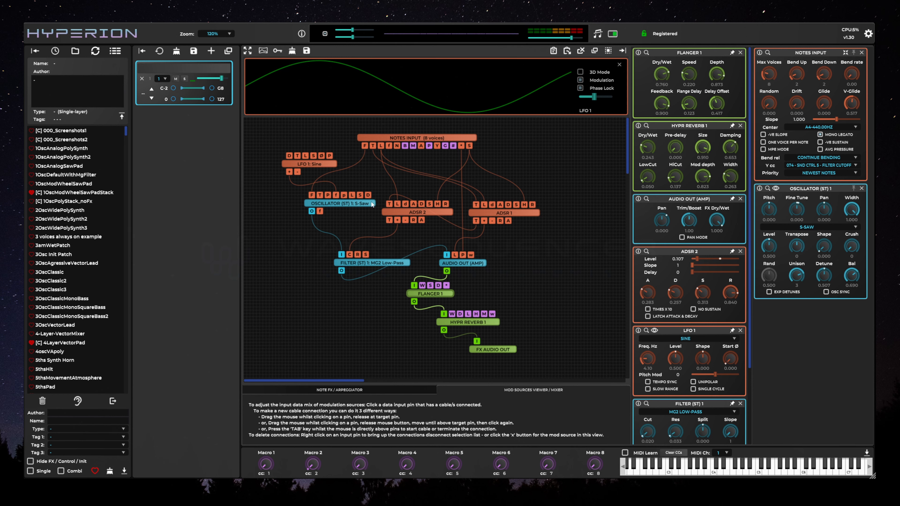
{"action": "left_click_drag", "start_coordinate": [732, 181], "coordinate": [732, 192]}
{"action": "left_click_drag", "start_coordinate": [730, 177], "coordinate": [739, 57]}
Step: Replace the Hypr Reverb node with a Reverb node wired between the Flanger and FX Audio Out
{"action": "key", "text": "Delete"}
{"action": "right_click", "coordinate": [468, 321]}
{"action": "scroll", "coordinate": [401, 358], "scroll_direction": "down", "scroll_amount": 5}
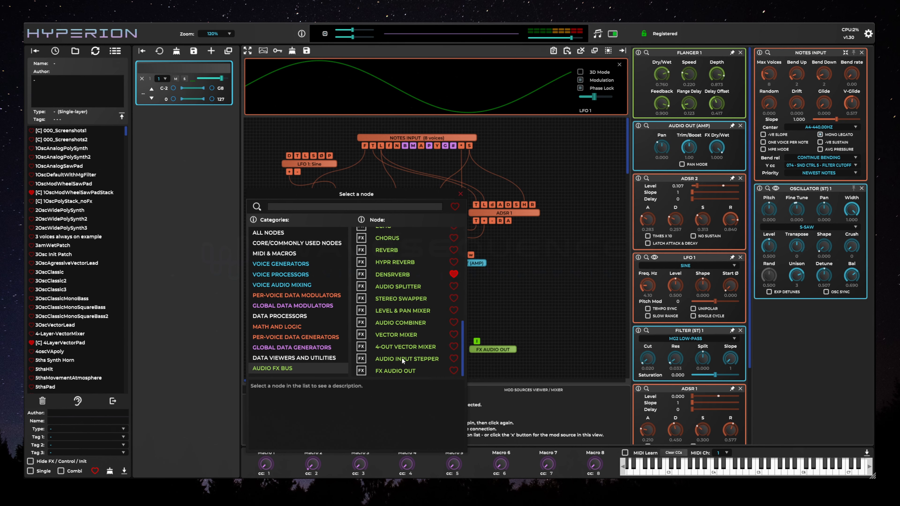
{"action": "double_click", "coordinate": [400, 247]}
{"action": "mouse_move", "coordinate": [494, 322]}
{"action": "left_mouse_down"}
{"action": "mouse_move", "coordinate": [407, 300]}
{"action": "mouse_move", "coordinate": [413, 301]}
{"action": "left_mouse_up"}
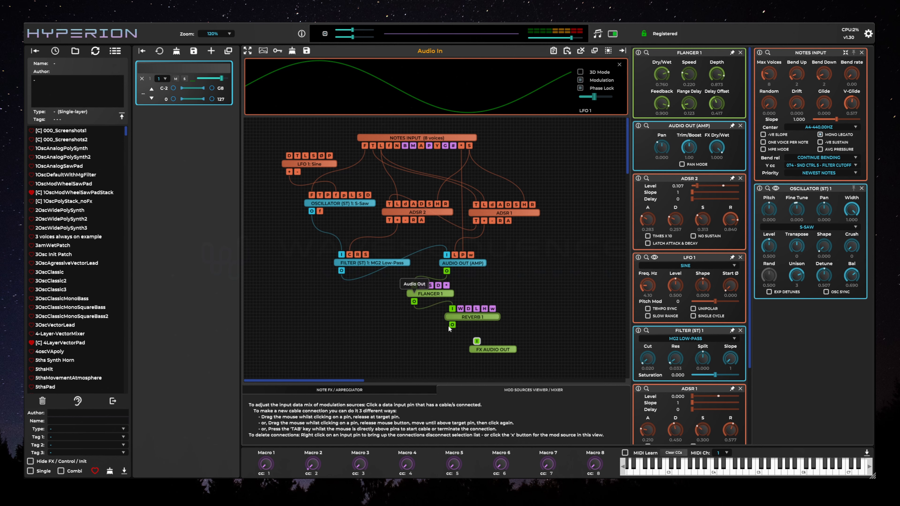
{"action": "left_click_drag", "start_coordinate": [476, 341], "coordinate": [452, 324]}
Step: Set the Reverb's HiCut to 0.250 and Width to 1.000, and lower the Flanger's Dry/Wet to 0.150
{"action": "left_click", "coordinate": [478, 317]}
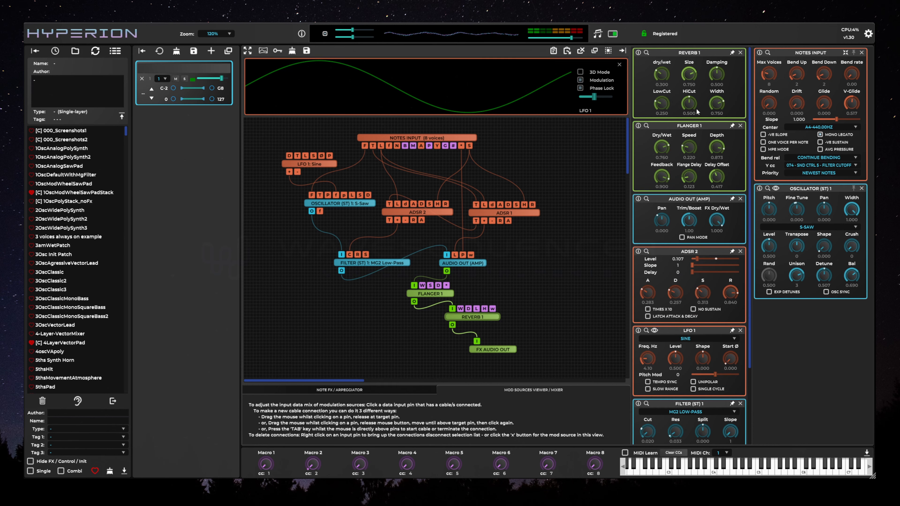
{"action": "left_click_drag", "start_coordinate": [687, 104], "coordinate": [727, 73]}
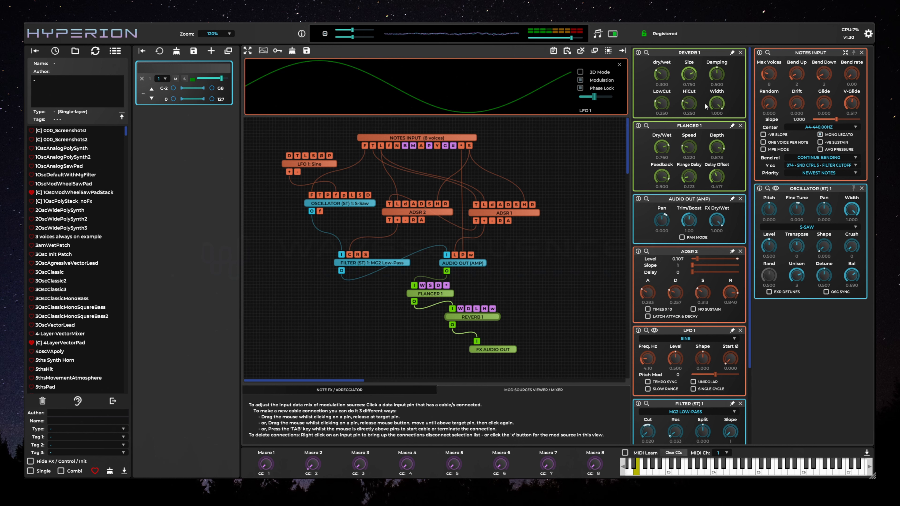
{"action": "left_click_drag", "start_coordinate": [667, 148], "coordinate": [660, 208]}
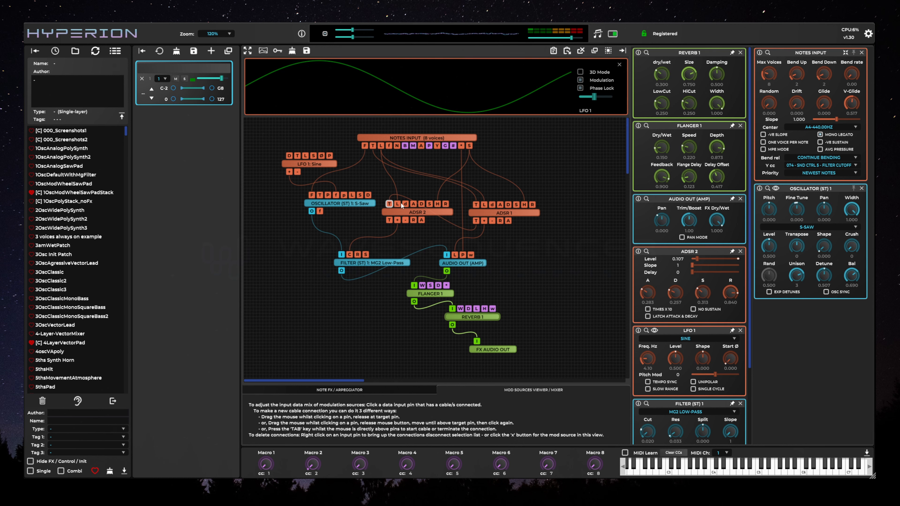
Step: Shorten the envelopes: ADSR 2 to attack 0.077, decay 0.140, release 0.470; ADSR 1 to attack 0.090, decay 0.147, release 0.333
{"action": "left_click", "coordinate": [440, 212]}
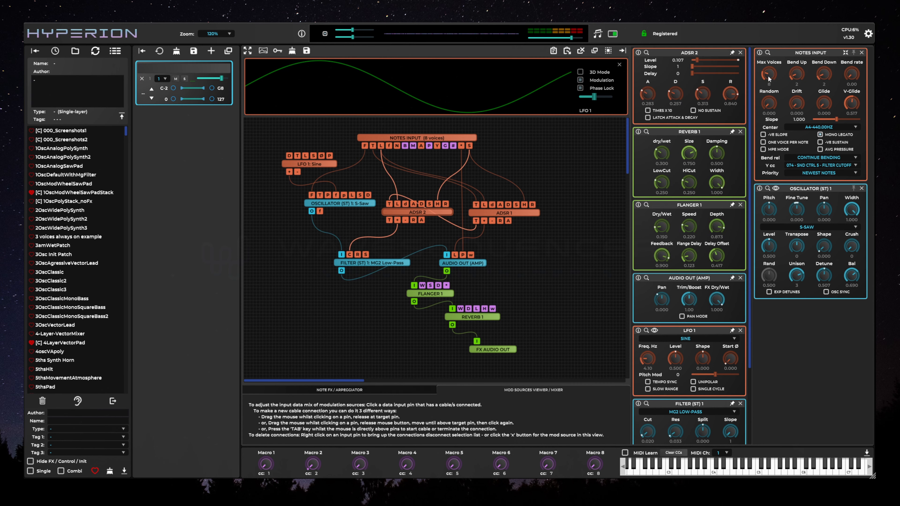
{"action": "left_click_drag", "start_coordinate": [643, 93], "coordinate": [675, 125]}
{"action": "left_click", "coordinate": [533, 216]}
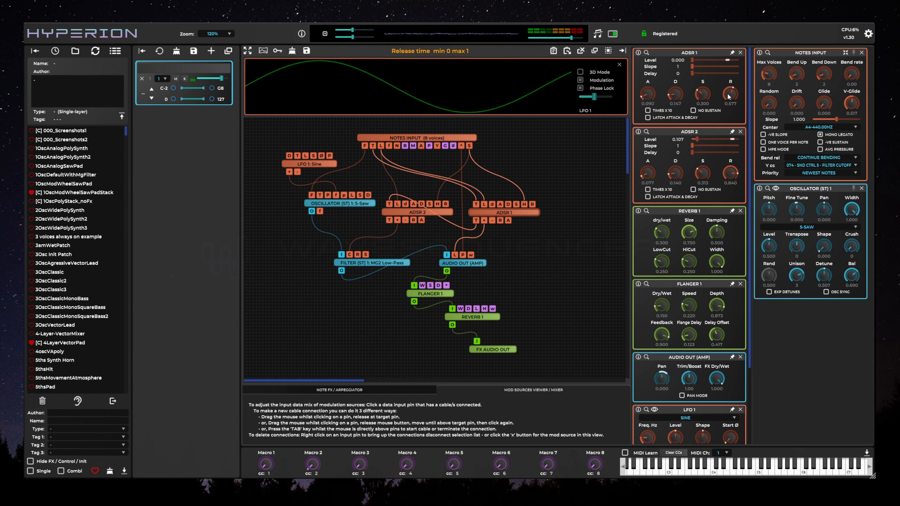
{"action": "left_click_drag", "start_coordinate": [730, 96], "coordinate": [731, 122]}
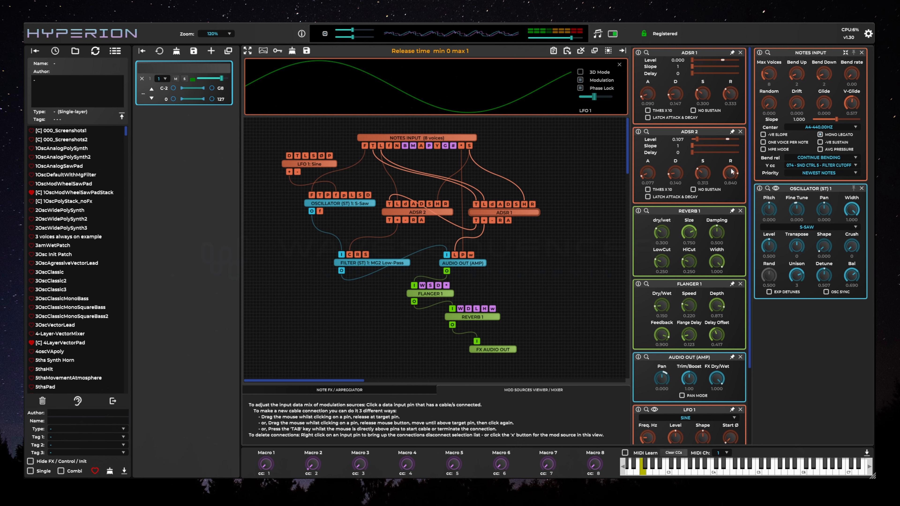
{"action": "left_click_drag", "start_coordinate": [730, 167], "coordinate": [737, 205]}
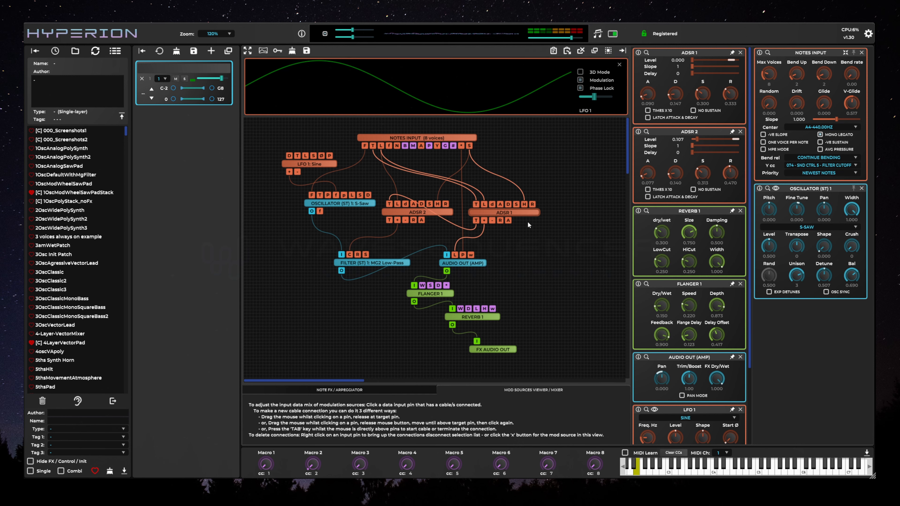
Step: Set the Reverb's dry/wet to 0.537, LowCut to 0.097 and Size to 1.000
{"action": "left_click", "coordinate": [491, 320]}
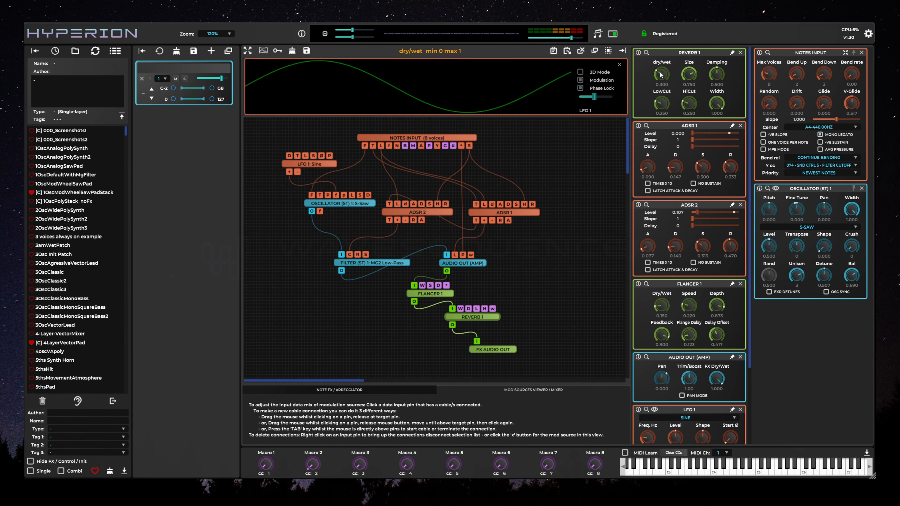
{"action": "left_click_drag", "start_coordinate": [661, 73], "coordinate": [665, 51]}
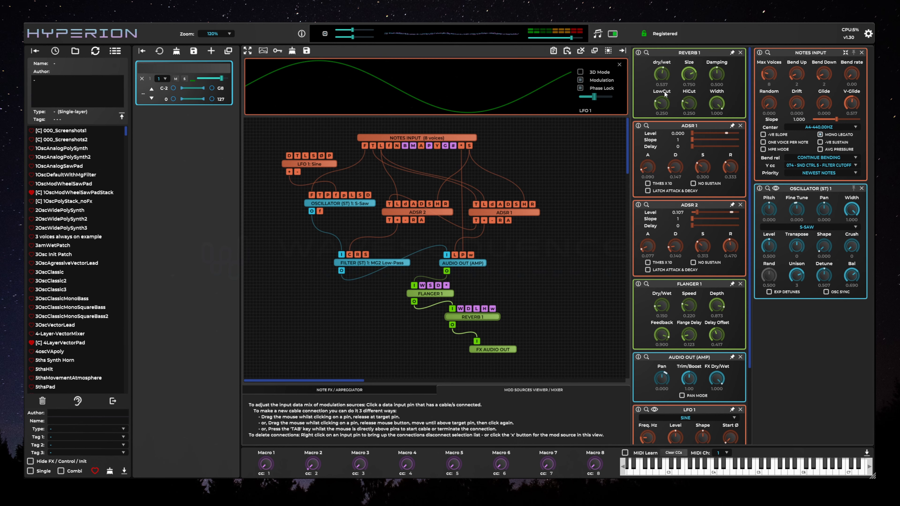
{"action": "left_click_drag", "start_coordinate": [661, 103], "coordinate": [679, 119]}
{"action": "left_click_drag", "start_coordinate": [689, 75], "coordinate": [696, 40]}
Step: Nudge the Flanger node aside, and replace the Reverb node with a DensRverb node from the Audio FX Bus category
{"action": "left_click_drag", "start_coordinate": [449, 296], "coordinate": [442, 295]}
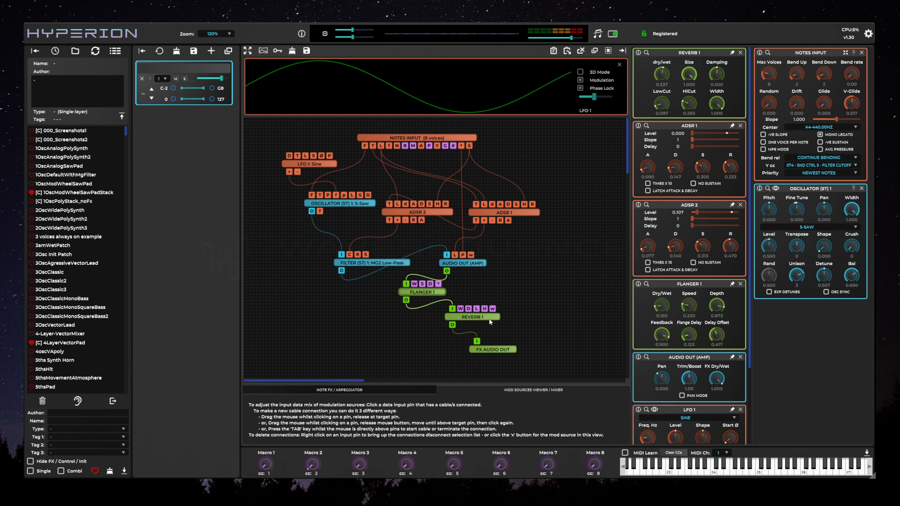
{"action": "right_click", "coordinate": [482, 319]}
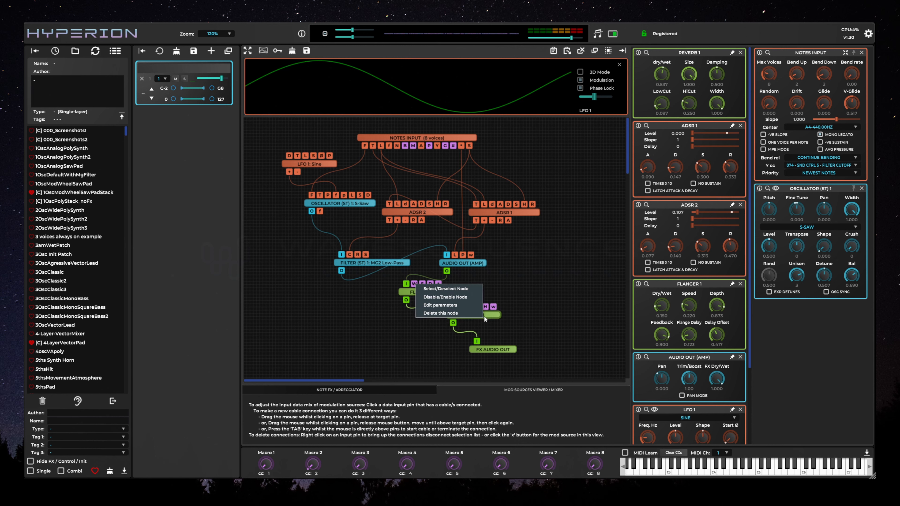
{"action": "left_click", "coordinate": [472, 314]}
{"action": "double_click", "coordinate": [480, 302]}
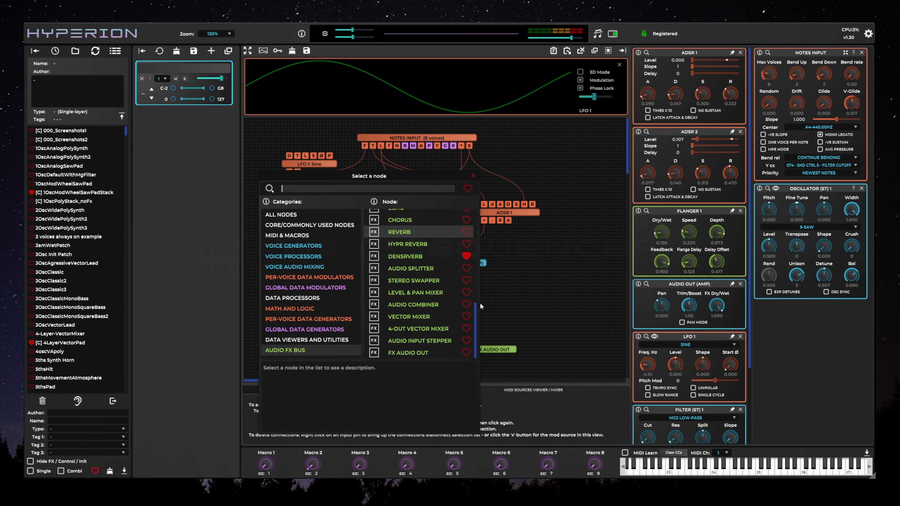
{"action": "double_click", "coordinate": [415, 257]}
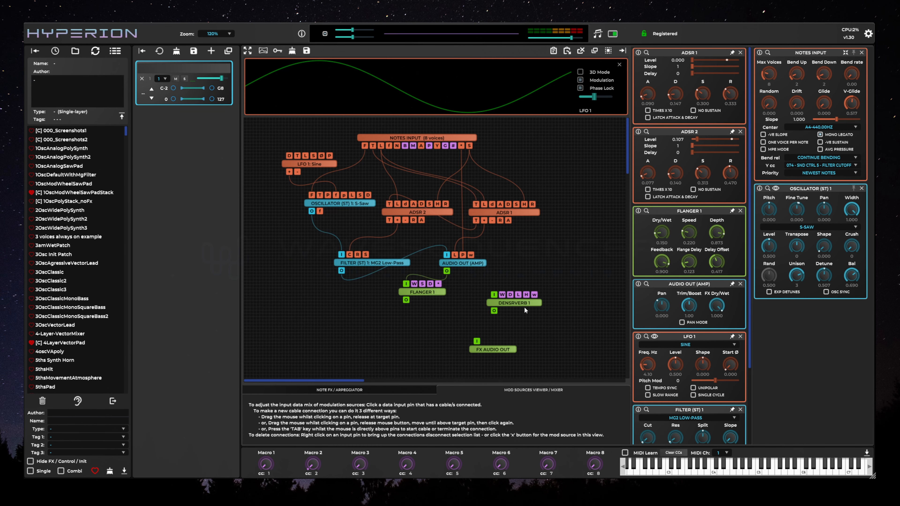
Step: Place the DensRverb node below the Flanger and wire it between the Flanger's output and the FX Audio Out input
{"action": "left_click_drag", "start_coordinate": [524, 310], "coordinate": [488, 324]}
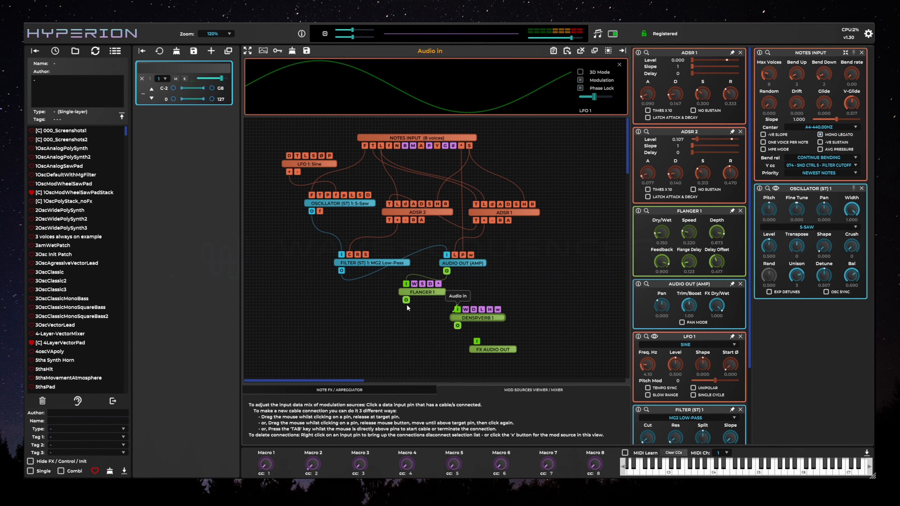
{"action": "left_click_drag", "start_coordinate": [407, 305], "coordinate": [408, 301]}
{"action": "left_click_drag", "start_coordinate": [477, 341], "coordinate": [458, 326]}
Step: Set the DensRverb's Dry/Wet to 0.453, Size to 1.000, LowCut to 0.067, HiCut to 0.250 and Width to 0.920, and shift its node slightly
{"action": "left_click", "coordinate": [479, 319]}
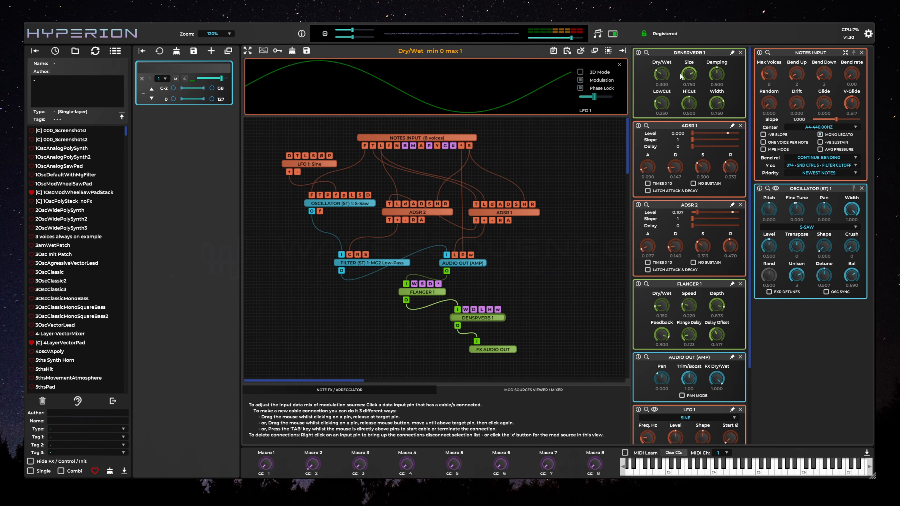
{"action": "left_click_drag", "start_coordinate": [693, 80], "coordinate": [664, 60]}
{"action": "left_click_drag", "start_coordinate": [665, 98], "coordinate": [720, 103]}
{"action": "left_click_drag", "start_coordinate": [494, 318], "coordinate": [482, 323]}
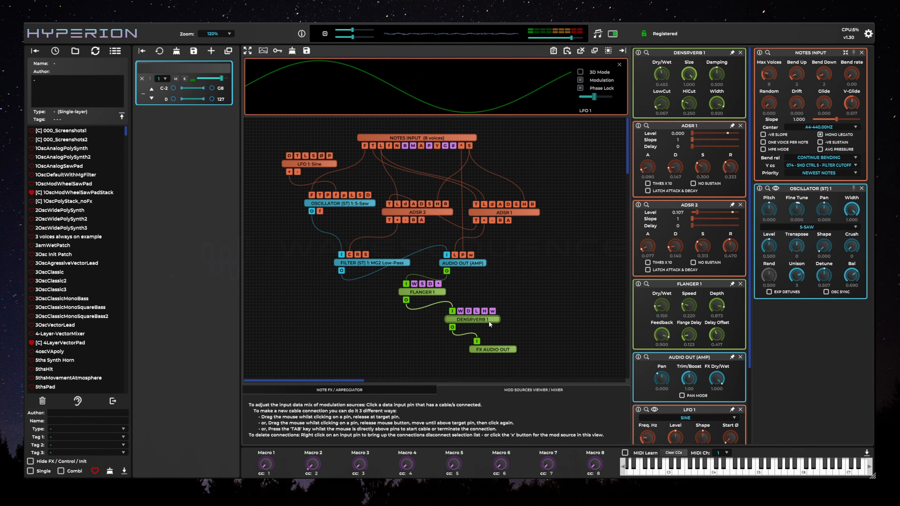
{"action": "double_click", "coordinate": [532, 318]}
{"action": "left_click", "coordinate": [580, 333]}
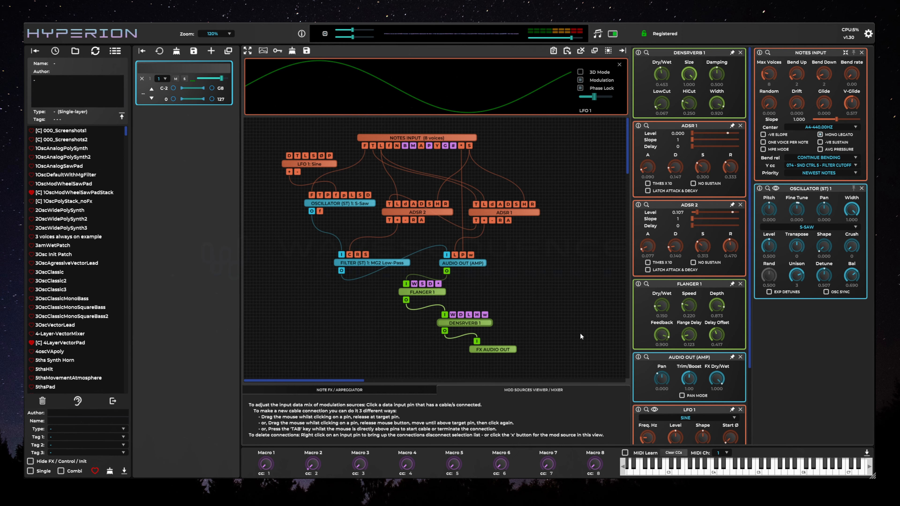
Step: Add a Level Mixer node from the Voice Audio Mixing category
{"action": "double_click", "coordinate": [339, 329]}
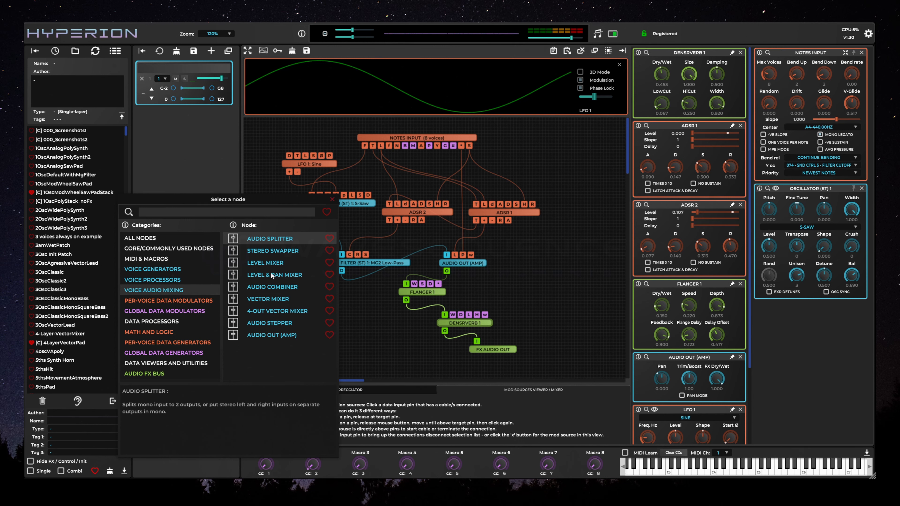
{"action": "left_click", "coordinate": [269, 264]}
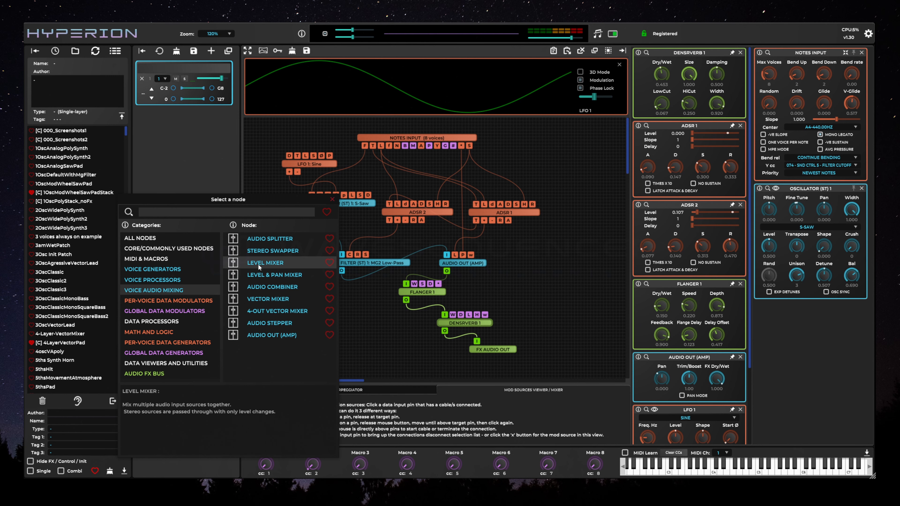
{"action": "double_click", "coordinate": [272, 262]}
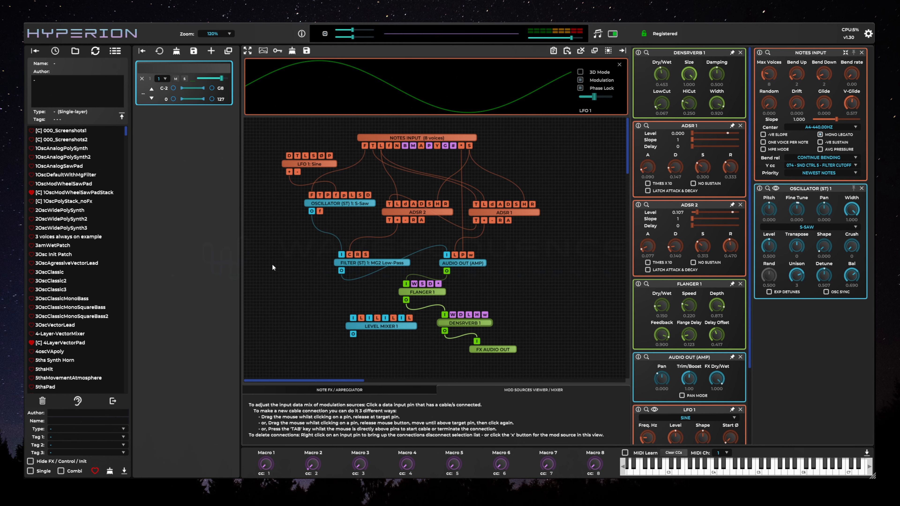
Step: Wire the Level Mixer between Oscillator 1 and the low-pass filter, and spread out the ADSR and filter nodes to make room
{"action": "left_click_drag", "start_coordinate": [290, 262], "coordinate": [306, 212]}
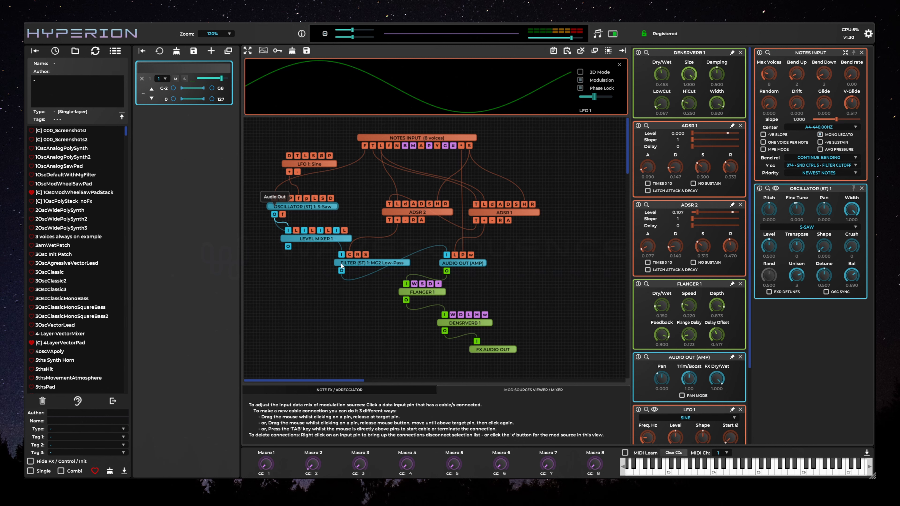
{"action": "left_click_drag", "start_coordinate": [341, 256], "coordinate": [288, 247]}
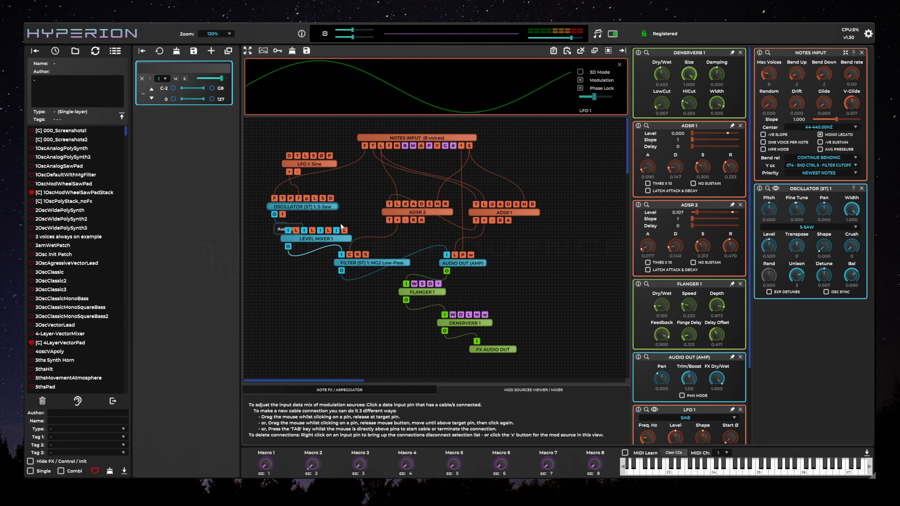
{"action": "left_click_drag", "start_coordinate": [433, 213], "coordinate": [478, 223]}
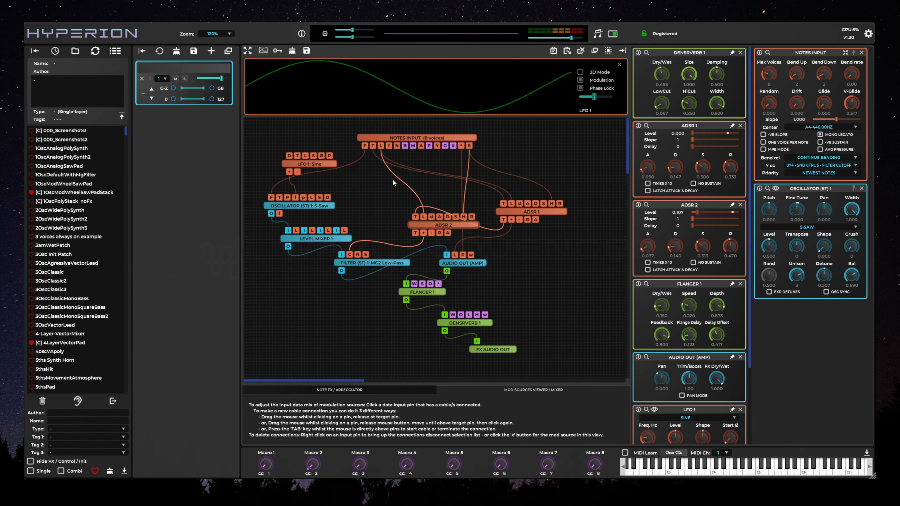
{"action": "left_click_drag", "start_coordinate": [371, 266], "coordinate": [382, 269]}
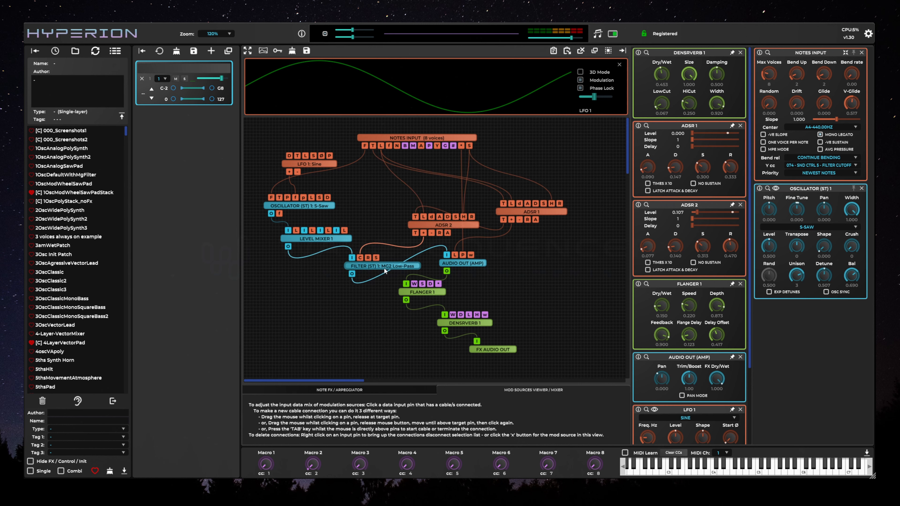
Step: Add a Comb Filter from the Voice Processors category and route Oscillator 1 through it into the Level Mixer's second input
{"action": "right_click", "coordinate": [375, 203]}
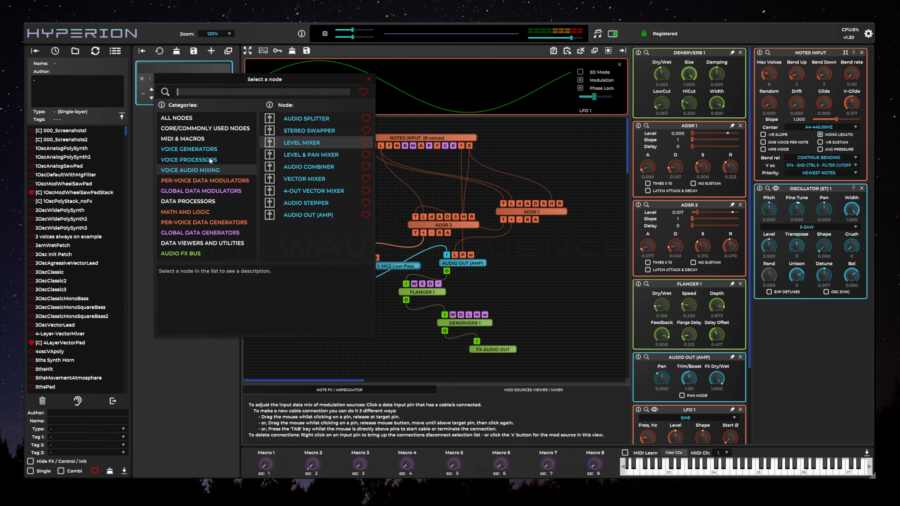
{"action": "left_click", "coordinate": [206, 160]}
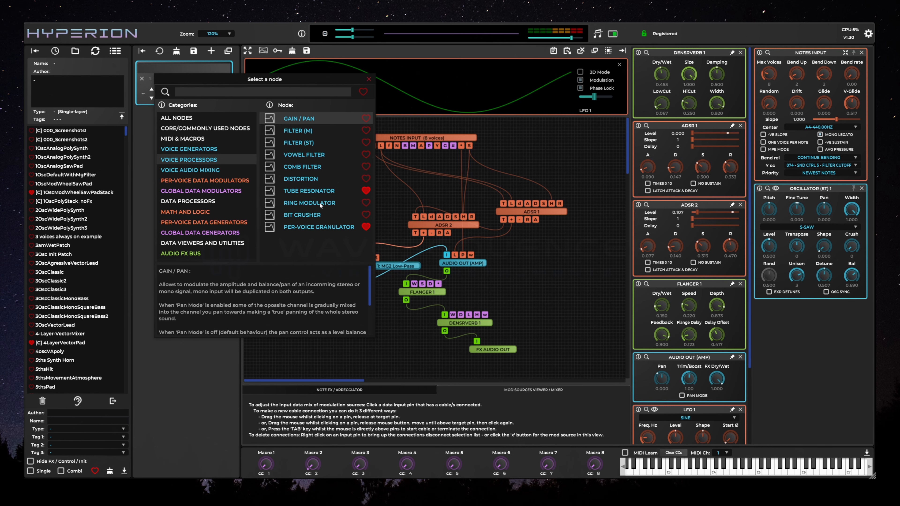
{"action": "left_click", "coordinate": [321, 168]}
{"action": "left_click_drag", "start_coordinate": [404, 209], "coordinate": [313, 204]}
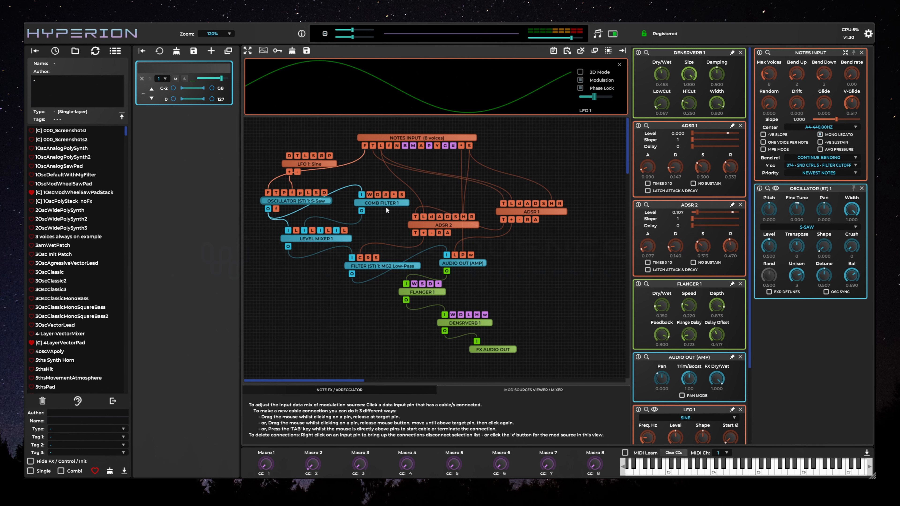
{"action": "left_click_drag", "start_coordinate": [386, 208], "coordinate": [369, 203]}
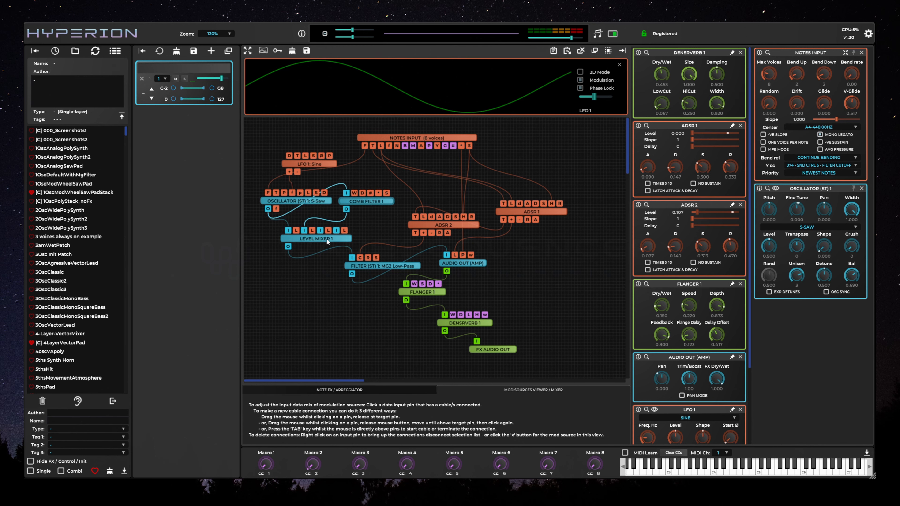
Step: Set the Comb Filter's Delay to 0.077 and Feedback to 0.947
{"action": "left_click", "coordinate": [380, 203]}
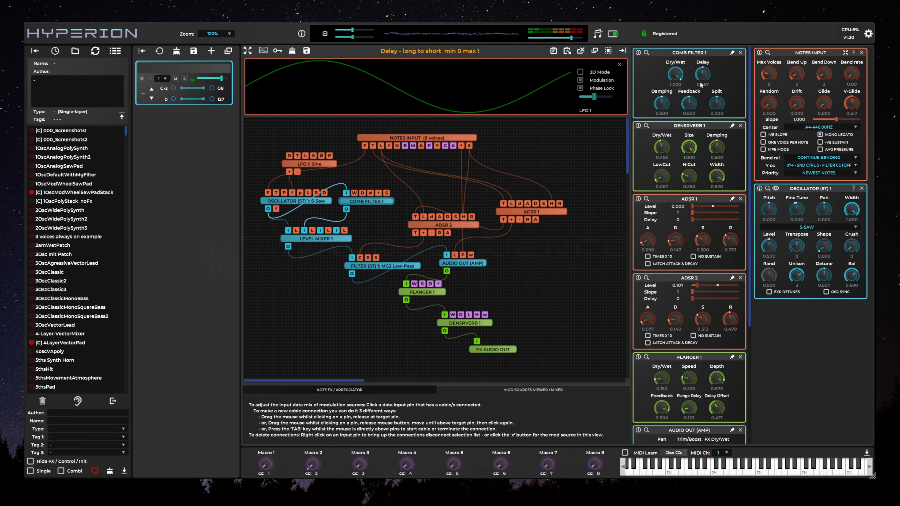
{"action": "mouse_move", "coordinate": [700, 84]}
{"action": "left_mouse_down"}
{"action": "mouse_move", "coordinate": [704, 111]}
{"action": "mouse_move", "coordinate": [701, 75]}
{"action": "left_mouse_up"}
{"action": "left_click_drag", "start_coordinate": [691, 105], "coordinate": [694, 82]}
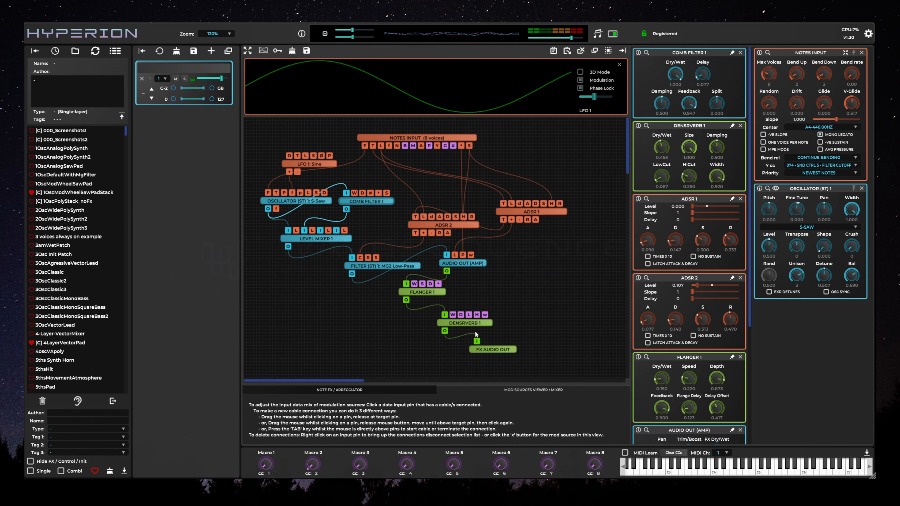
Step: Set the DensRverb's Dry/Wet to 0.217 and Size to 0.207, and lower the Comb Filter's Damping to 0.193
{"action": "left_click", "coordinate": [479, 324]}
{"action": "mouse_move", "coordinate": [682, 72]}
{"action": "left_mouse_down"}
{"action": "mouse_move", "coordinate": [671, 74]}
{"action": "mouse_move", "coordinate": [694, 67]}
{"action": "left_mouse_up"}
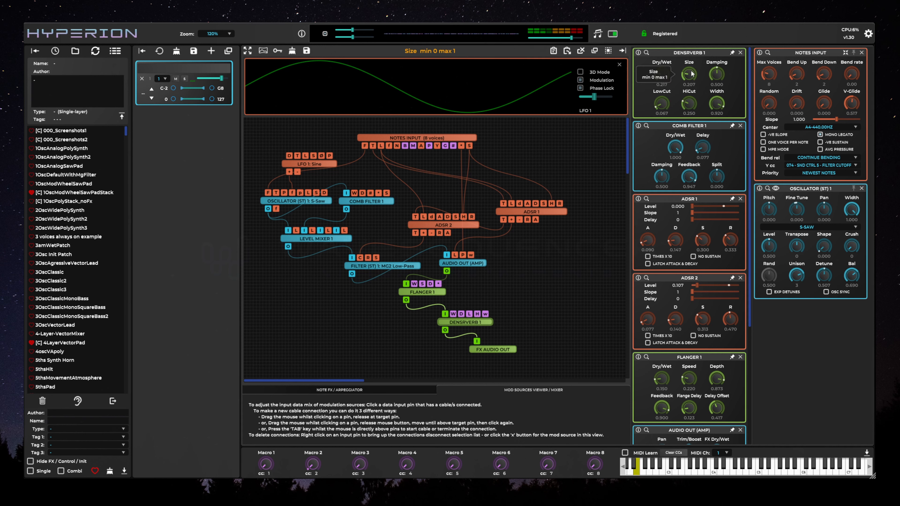
{"action": "left_click", "coordinate": [384, 203]}
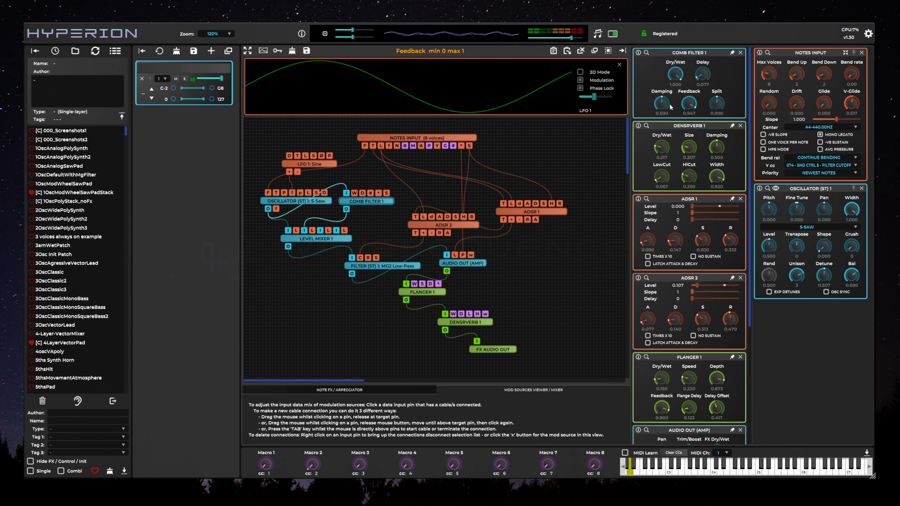
{"action": "left_click_drag", "start_coordinate": [663, 106], "coordinate": [657, 138]}
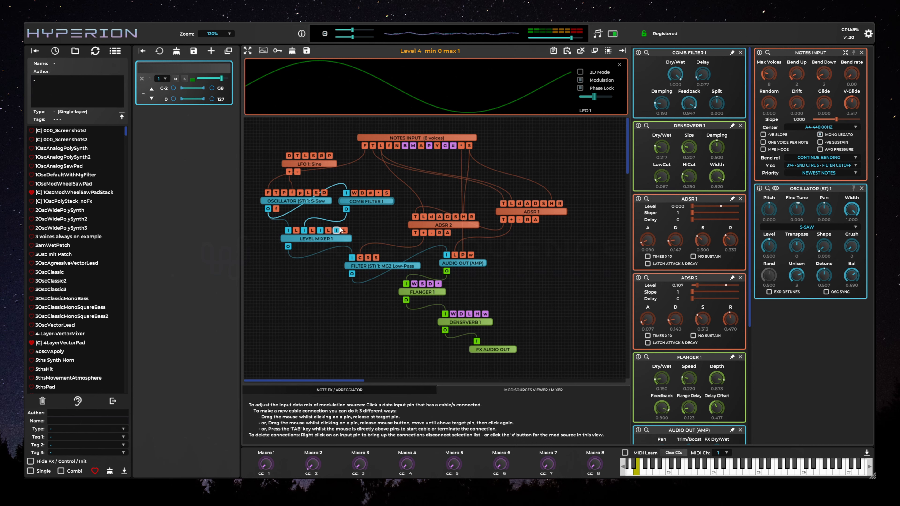
Step: Raise Oscillator 1's Level to 0.810 and set the Comb Filter's Delay to 0.627
{"action": "left_click", "coordinate": [329, 202]}
{"action": "left_click_drag", "start_coordinate": [656, 109], "coordinate": [660, 82]}
{"action": "left_click_drag", "start_coordinate": [719, 171], "coordinate": [719, 126]}
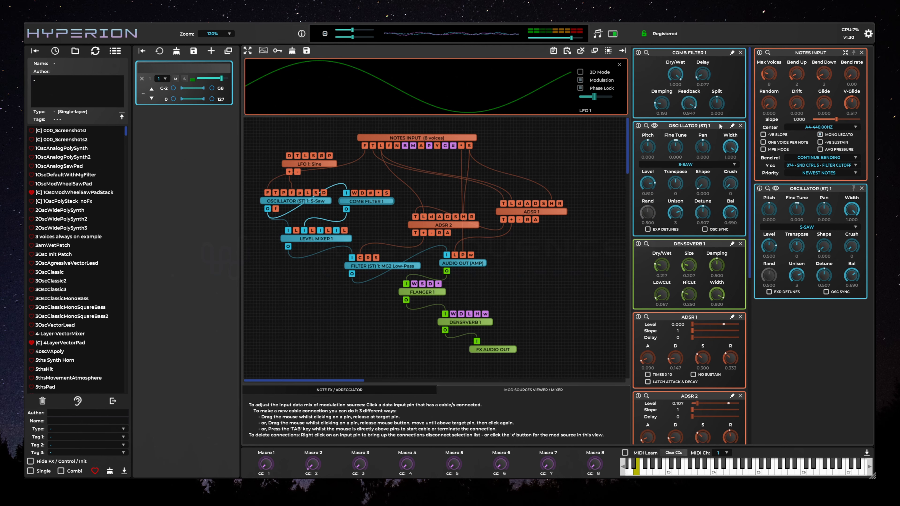
{"action": "left_click_drag", "start_coordinate": [703, 76], "coordinate": [705, 27]}
{"action": "scroll", "coordinate": [703, 71], "scroll_direction": "up", "scroll_amount": 4}
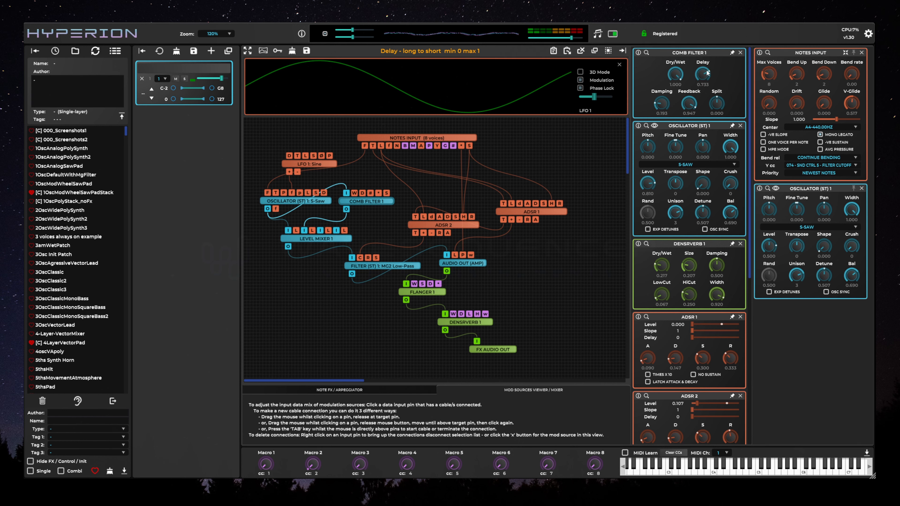
{"action": "left_click_drag", "start_coordinate": [706, 71], "coordinate": [704, 86]}
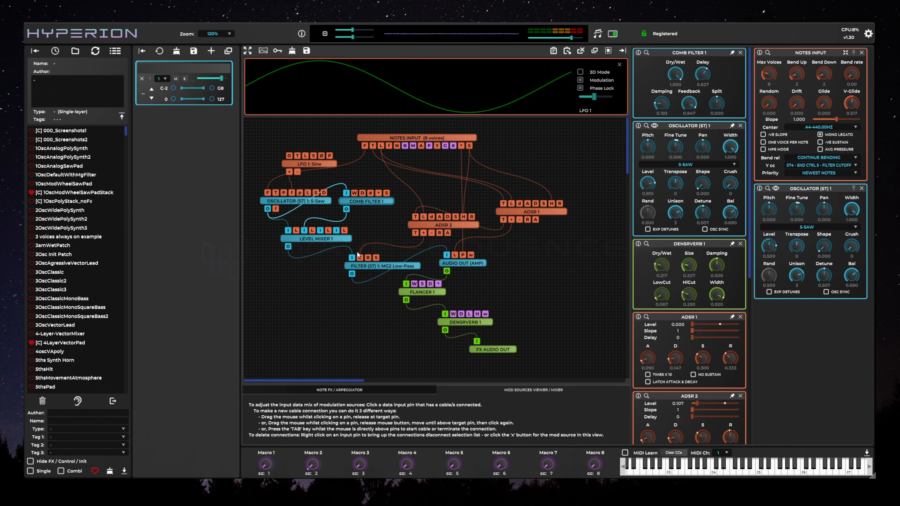
Step: Add a second Oscillator (ST), wire its output to the Level Mixer's third input and its frequency to the Notes Input's note frequency
{"action": "double_click", "coordinate": [446, 201]}
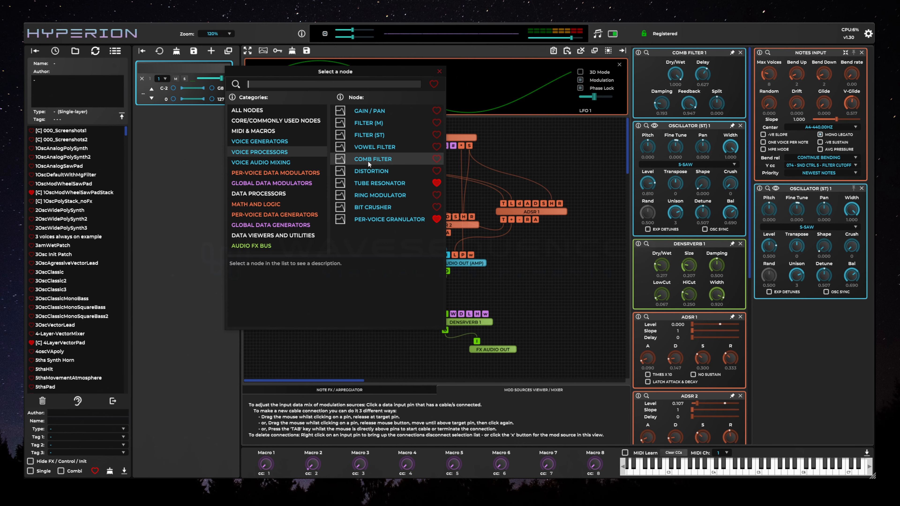
{"action": "left_click", "coordinate": [290, 141]}
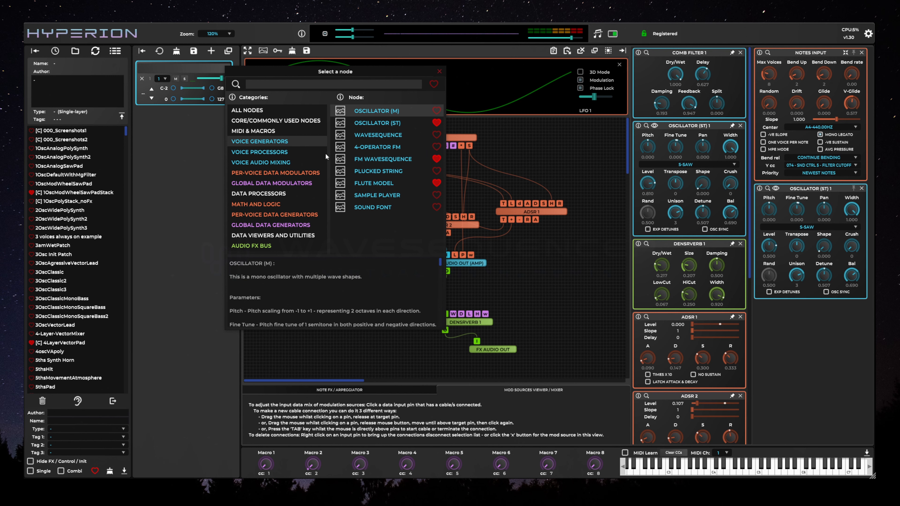
{"action": "left_click", "coordinate": [385, 123]}
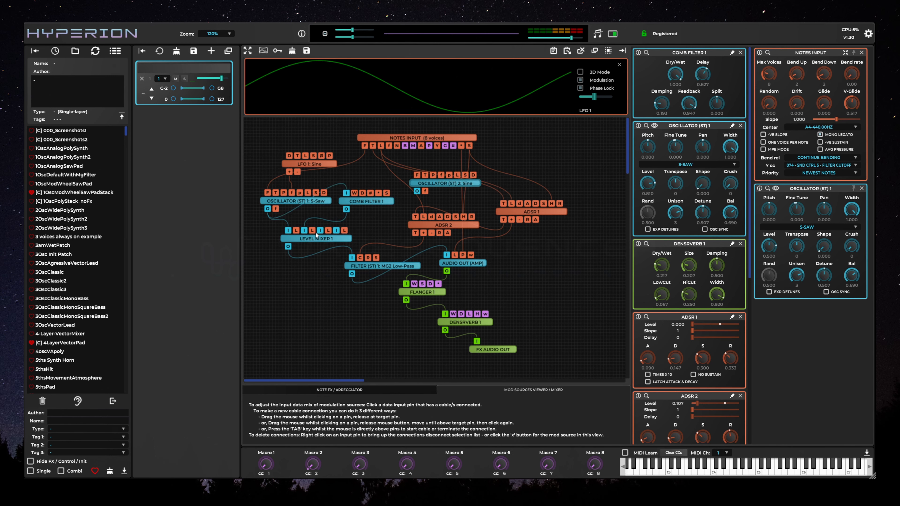
{"action": "left_click_drag", "start_coordinate": [320, 231], "coordinate": [364, 146]}
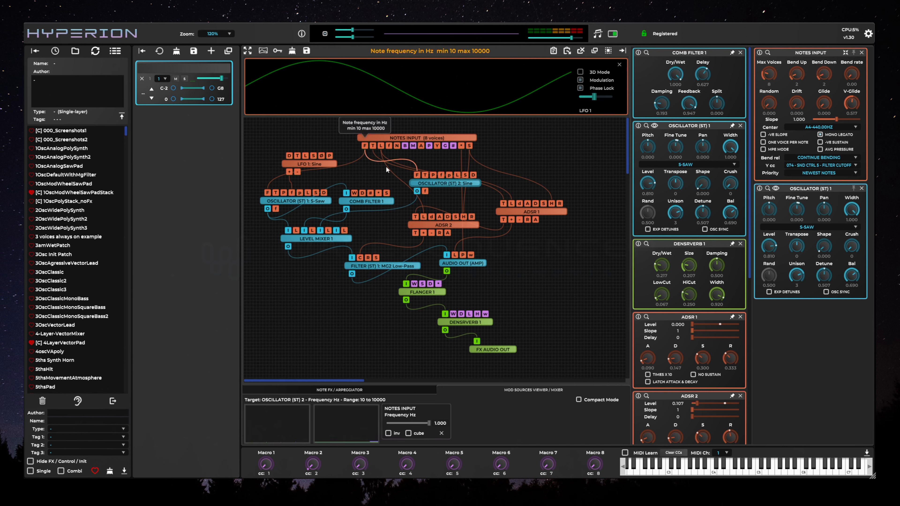
Step: Set Oscillator 2's waveform to MG Square, Transpose to 12 and Level to 0.810
{"action": "left_click", "coordinate": [451, 184]}
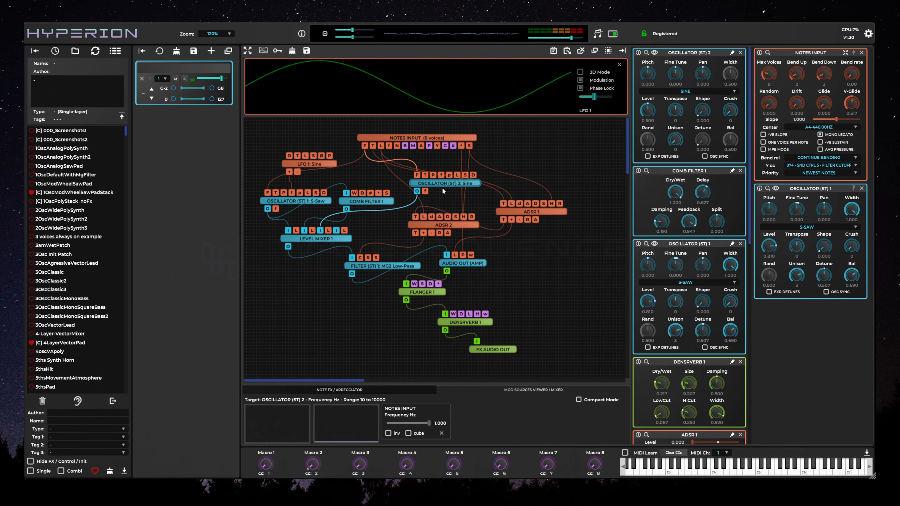
{"action": "left_click", "coordinate": [685, 92]}
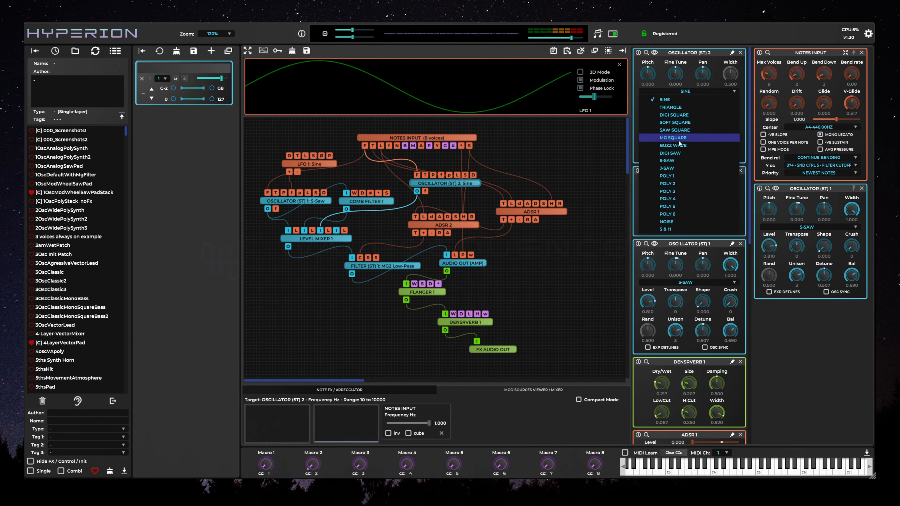
{"action": "left_click", "coordinate": [673, 138]}
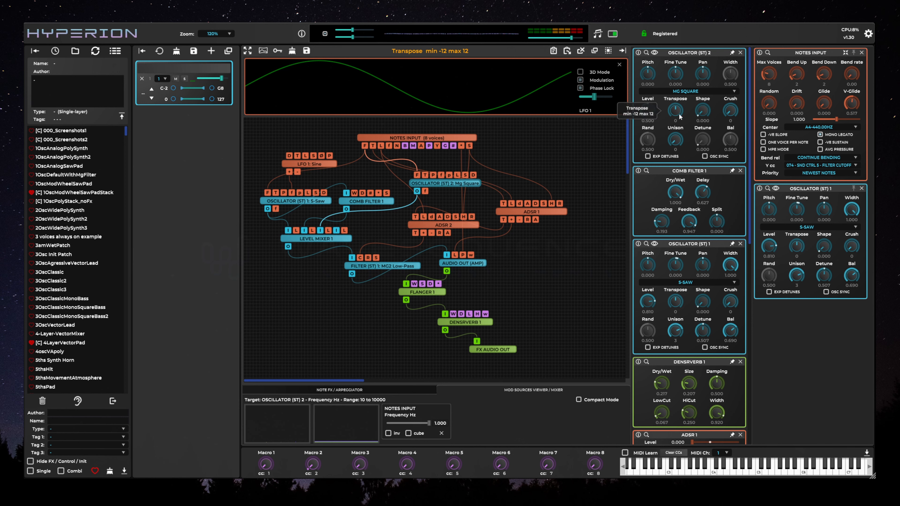
{"action": "left_click_drag", "start_coordinate": [678, 115], "coordinate": [650, 76]}
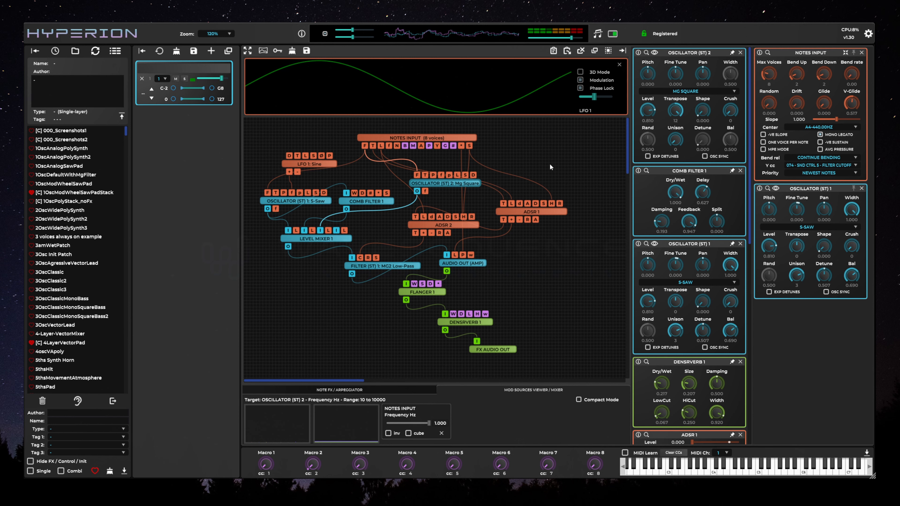
Step: Rearrange the LFO 1, Oscillator 1, Comb Filter and Oscillator 2 nodes to tidy the upper part of the patch
{"action": "left_click_drag", "start_coordinate": [305, 162], "coordinate": [290, 144]}
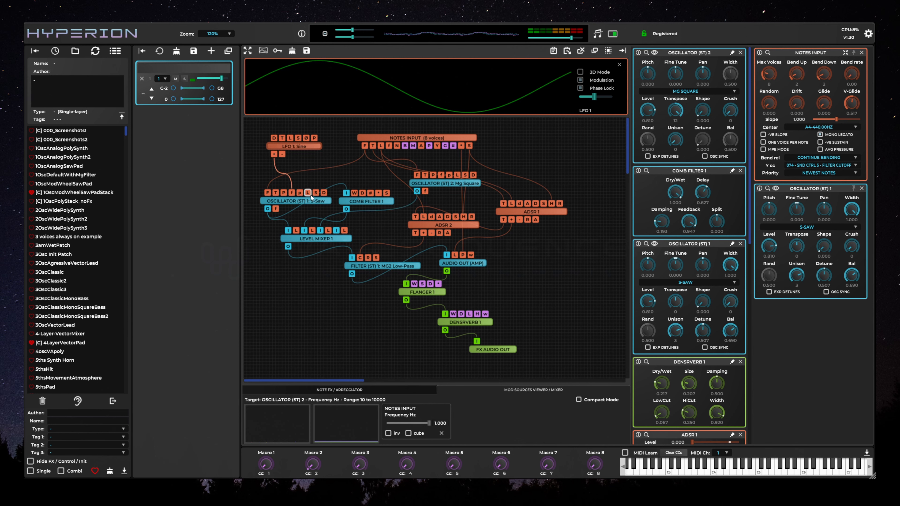
{"action": "left_click_drag", "start_coordinate": [310, 198], "coordinate": [306, 183]}
{"action": "left_click_drag", "start_coordinate": [348, 205], "coordinate": [338, 204]}
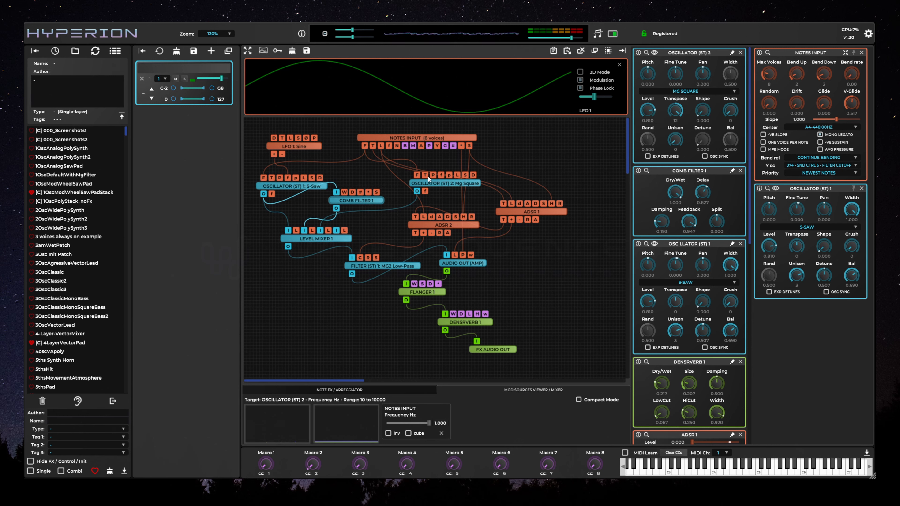
{"action": "left_click_drag", "start_coordinate": [429, 182], "coordinate": [419, 187]}
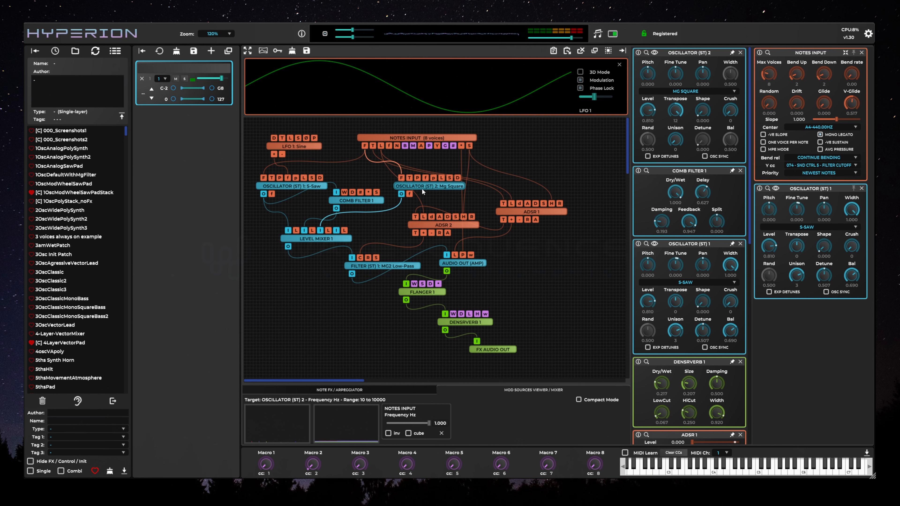
Step: Delete the Comb Filter 1 node and move the Oscillator 2 node next to Oscillator 1
{"action": "right_click", "coordinate": [348, 202]}
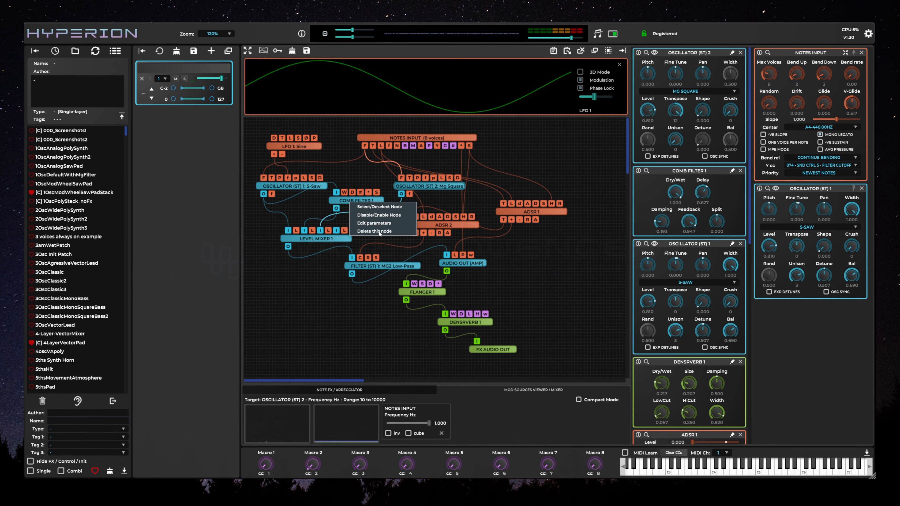
{"action": "left_click", "coordinate": [379, 233]}
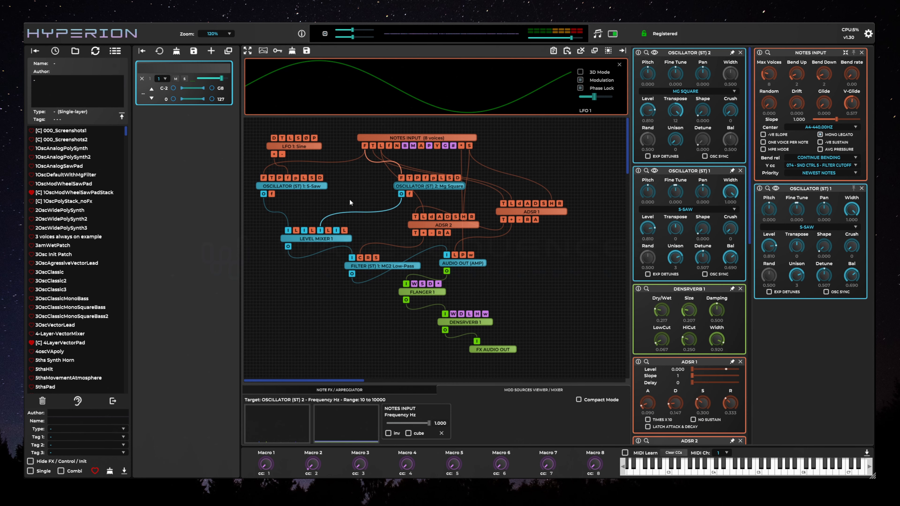
{"action": "left_click_drag", "start_coordinate": [428, 189], "coordinate": [373, 186]}
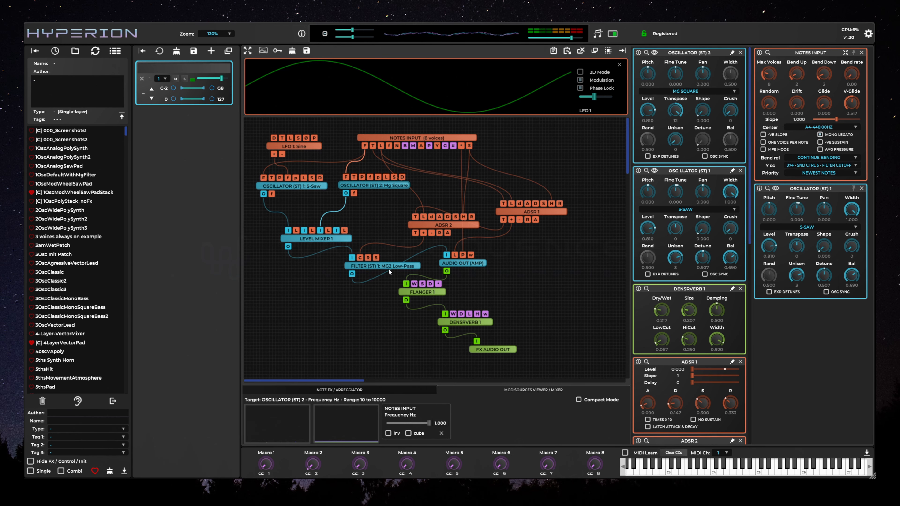
Step: Set ADSR 1's Decay to 0.463 and Release to 0.547, and bring up the parameters of ADSR 2 and Oscillator 2
{"action": "left_click", "coordinate": [543, 211]}
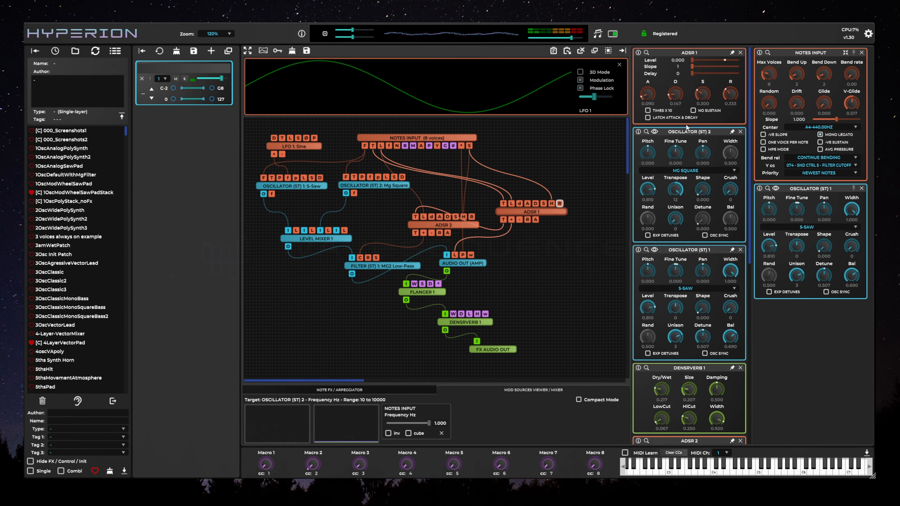
{"action": "left_click_drag", "start_coordinate": [733, 93], "coordinate": [734, 75]}
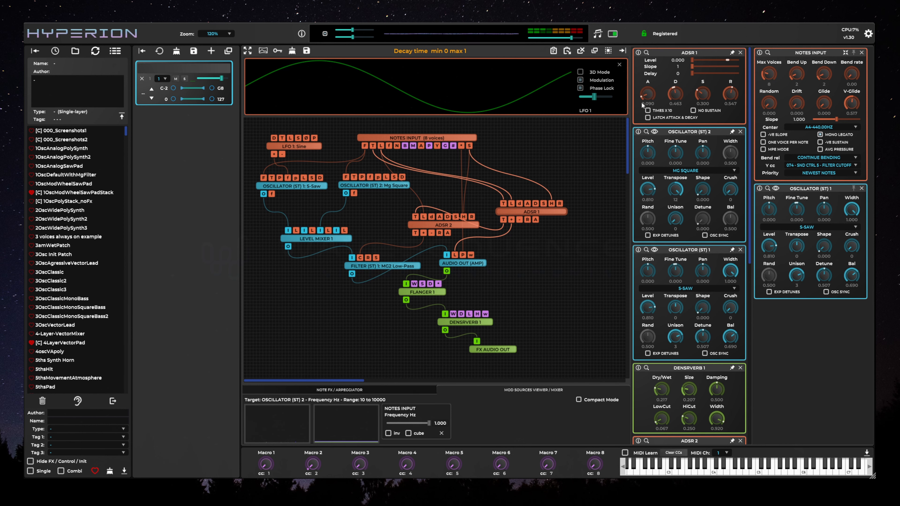
{"action": "left_click", "coordinate": [455, 224]}
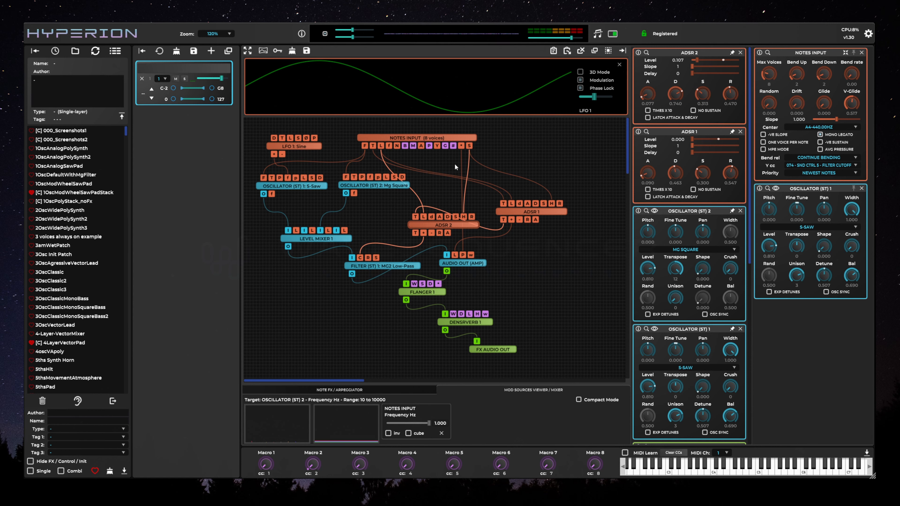
{"action": "left_click", "coordinate": [382, 184]}
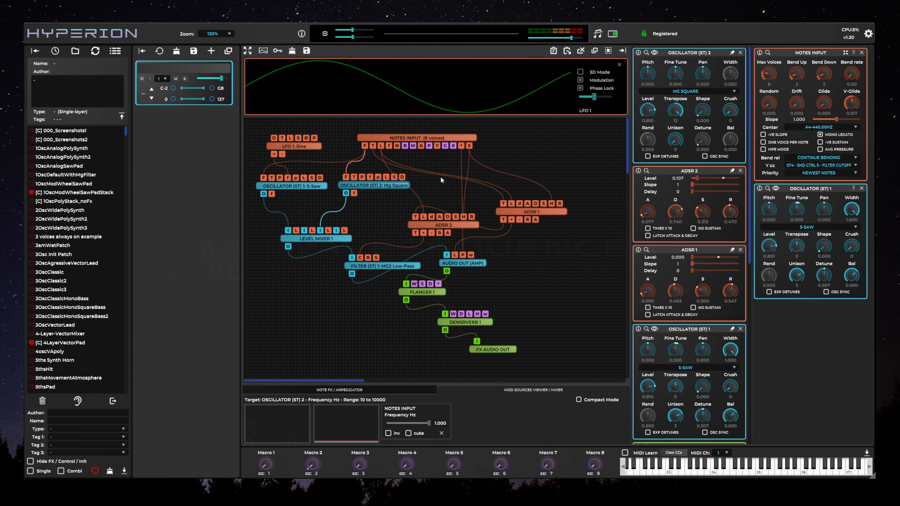
Step: Enable exponential detunes on Oscillator 1 and adjust its Detune slightly
{"action": "left_click", "coordinate": [318, 187]}
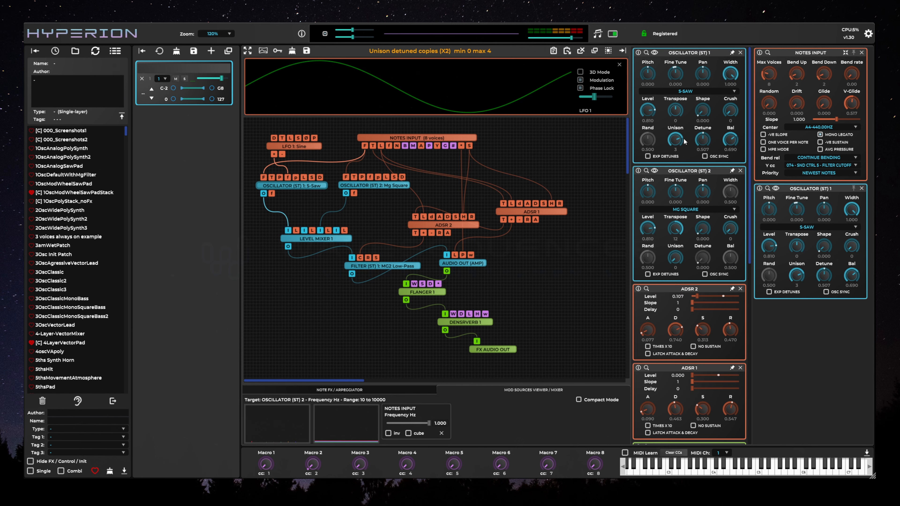
{"action": "left_click", "coordinate": [647, 155]}
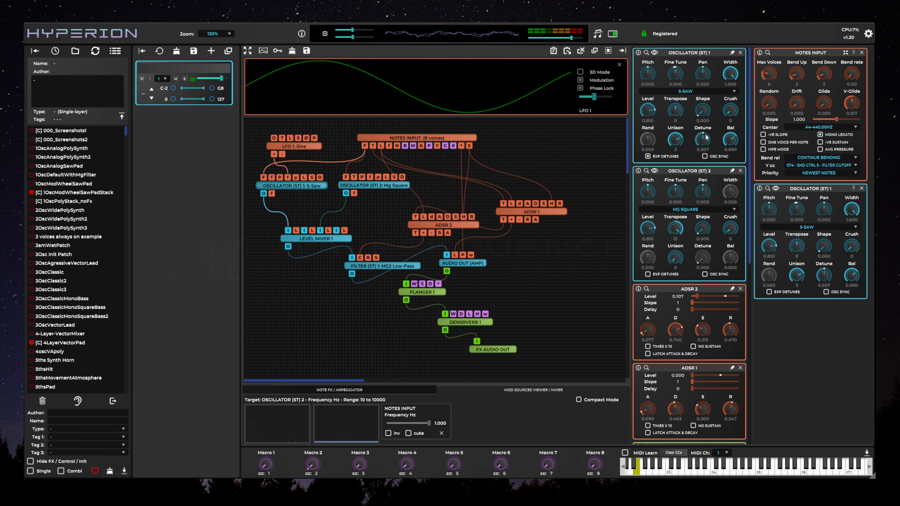
{"action": "left_click_drag", "start_coordinate": [706, 135], "coordinate": [703, 133]}
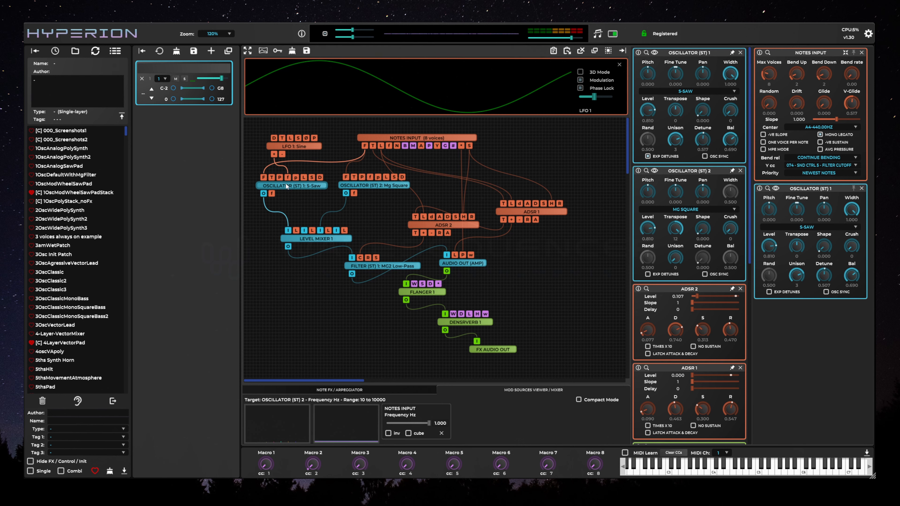
Step: Wire Oscillator 1's phase reset trigger to the Notes Input's note trigger and lower its Rand to 0
{"action": "left_click_drag", "start_coordinate": [272, 178], "coordinate": [374, 147]}
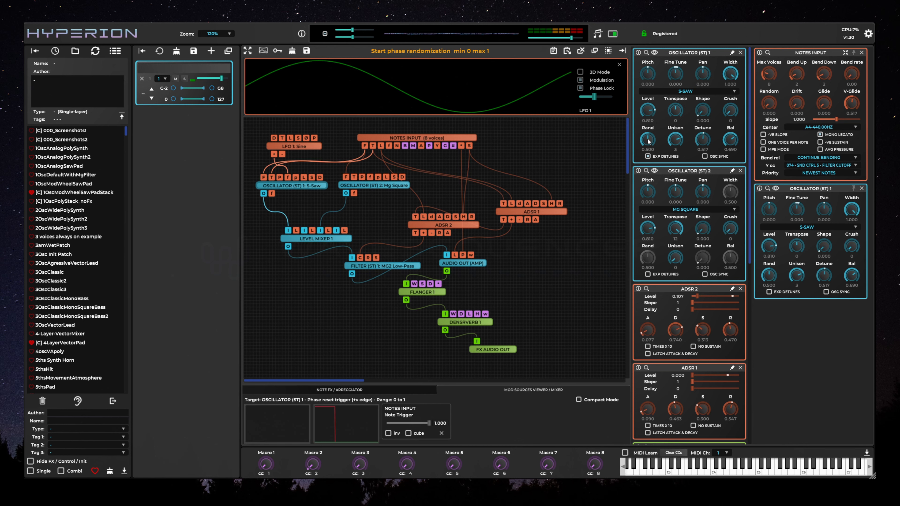
{"action": "left_click_drag", "start_coordinate": [648, 141], "coordinate": [649, 178]}
{"action": "left_click_drag", "start_coordinate": [650, 106], "coordinate": [649, 156]}
Step: Display Oscillator 1's waveform in the scope with Phase Lock off, trying Rand at 0.240 and returning it to 0
{"action": "left_click", "coordinate": [655, 54]}
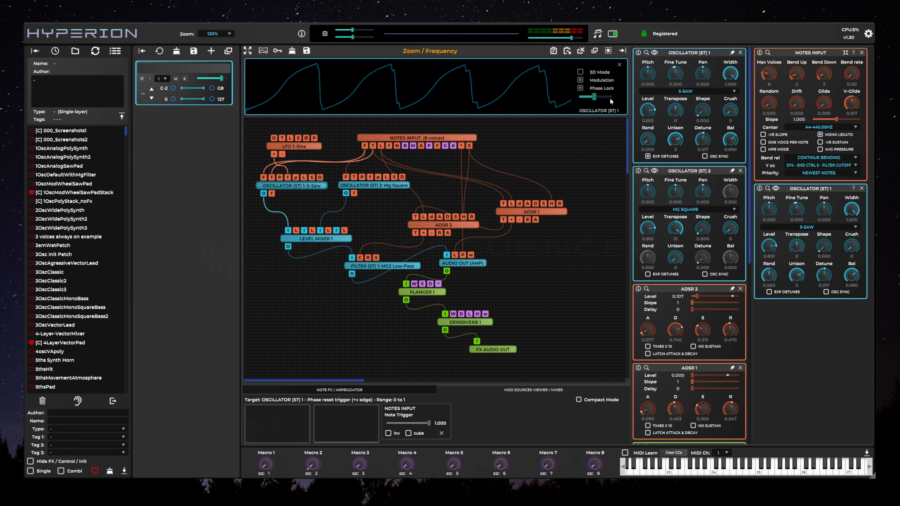
{"action": "left_click_drag", "start_coordinate": [647, 141], "coordinate": [647, 134]}
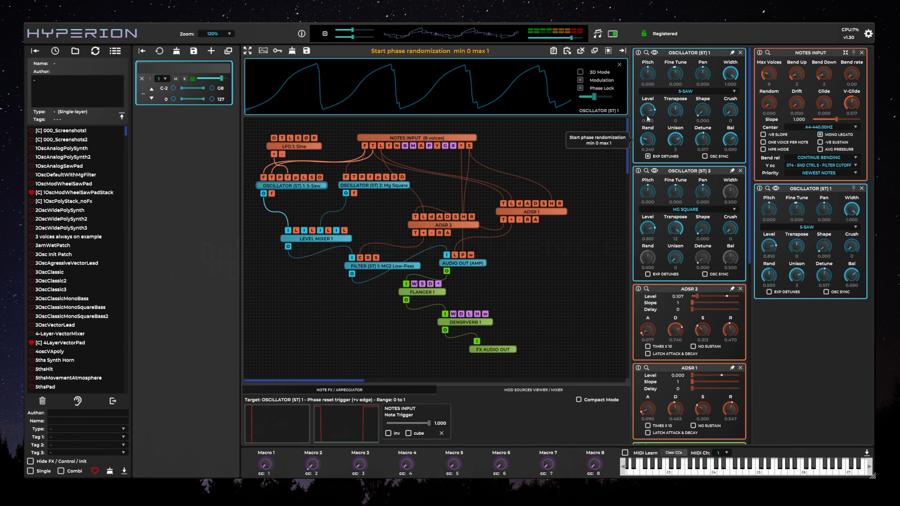
{"action": "left_click", "coordinate": [581, 88]}
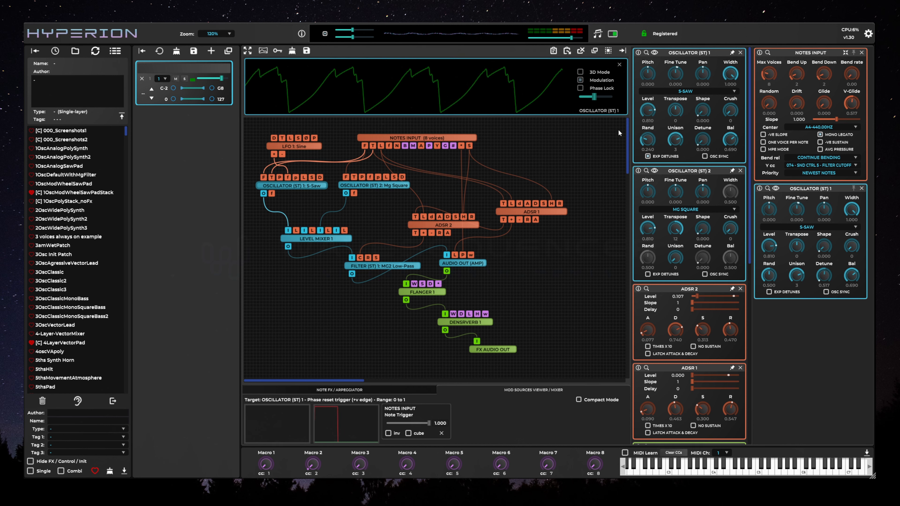
{"action": "left_click_drag", "start_coordinate": [649, 141], "coordinate": [657, 189]}
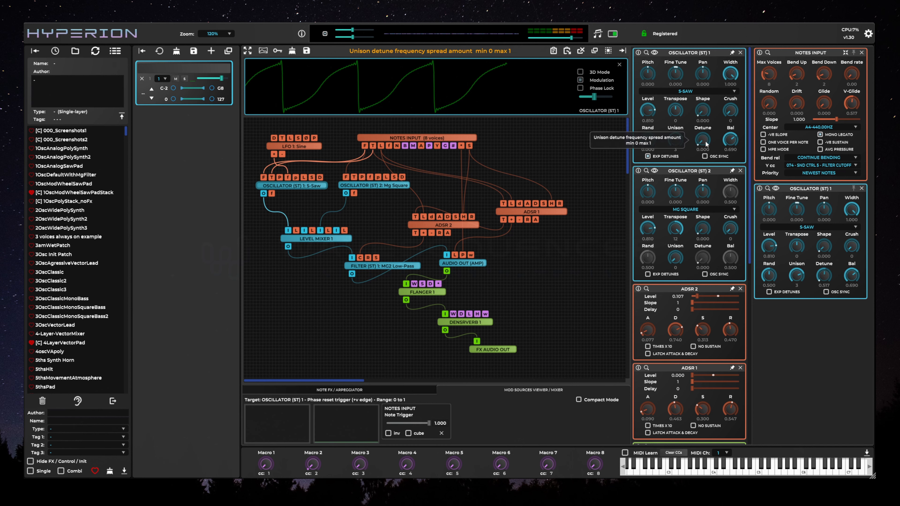
Step: Set Oscillator 1's Detune to 0.213, Bal to 0.843, Rand to 1.000 and Unison to 4
{"action": "left_click_drag", "start_coordinate": [705, 141], "coordinate": [705, 135]}
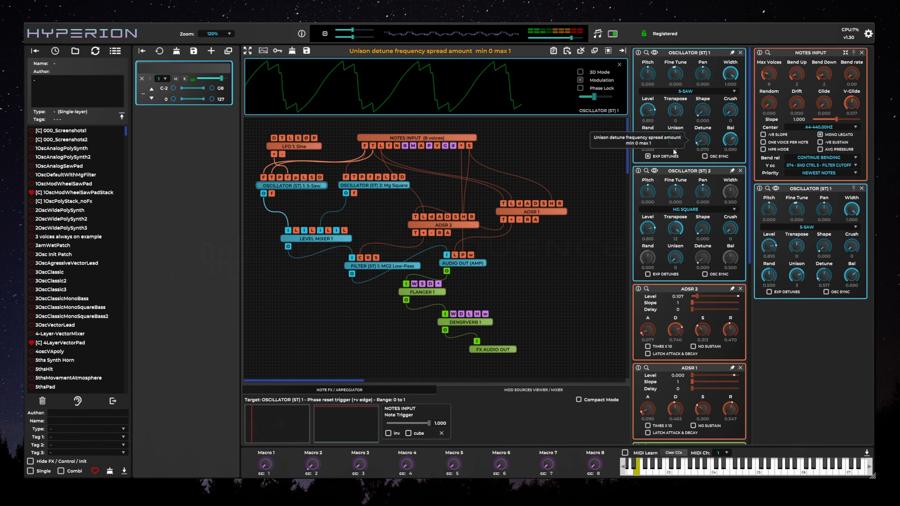
{"action": "left_click_drag", "start_coordinate": [704, 143], "coordinate": [702, 127]}
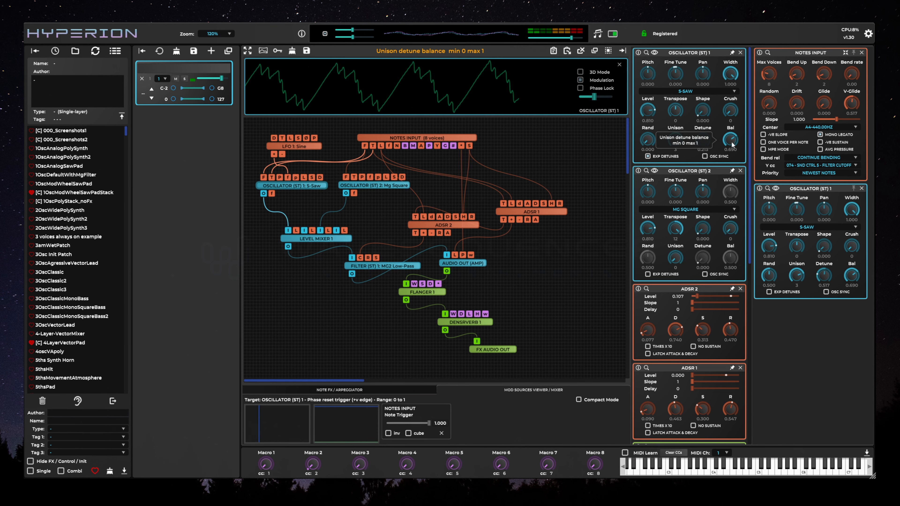
{"action": "left_click_drag", "start_coordinate": [729, 140], "coordinate": [736, 121]}
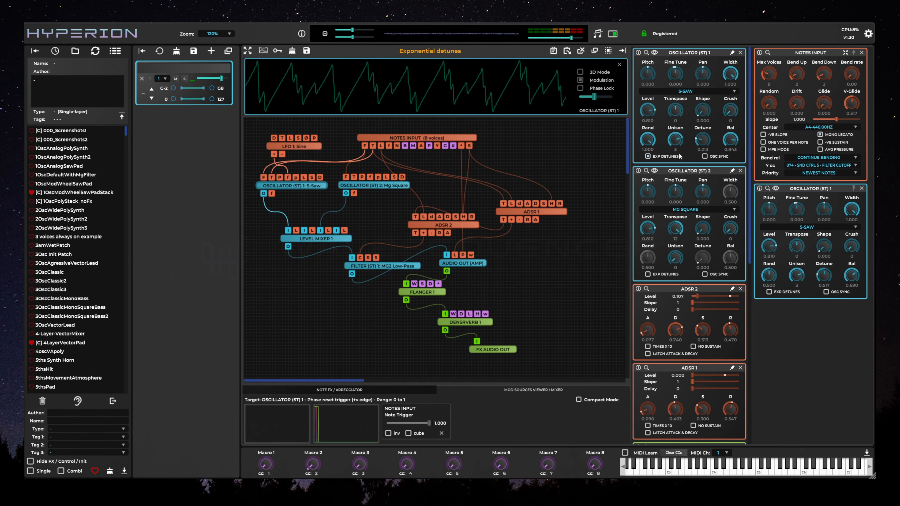
{"action": "left_click_drag", "start_coordinate": [679, 141], "coordinate": [681, 124]}
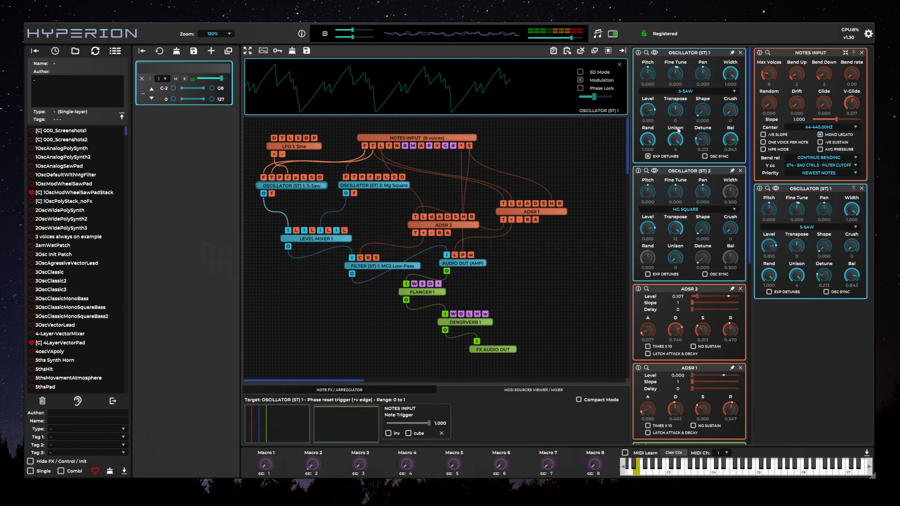
Step: Lower Level 1 of Level Mixer 1 to 0.150
{"action": "left_click", "coordinate": [386, 186]}
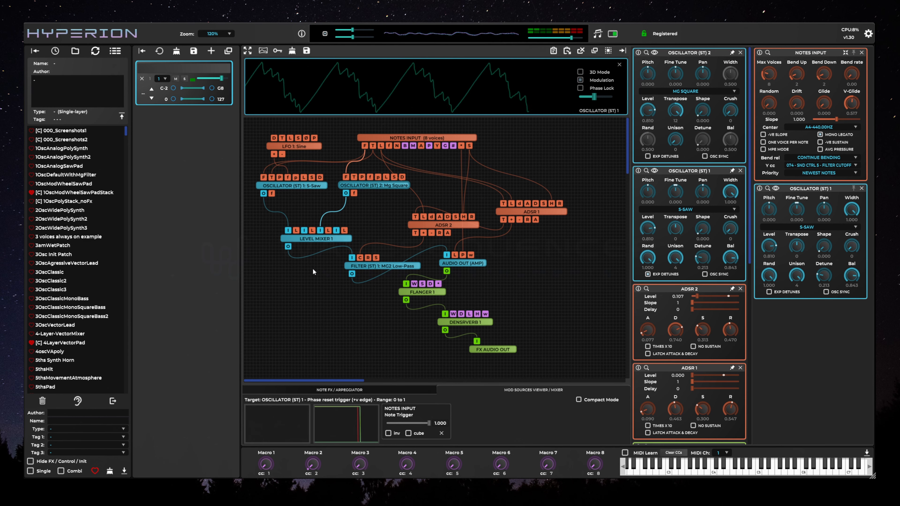
{"action": "left_click", "coordinate": [298, 239]}
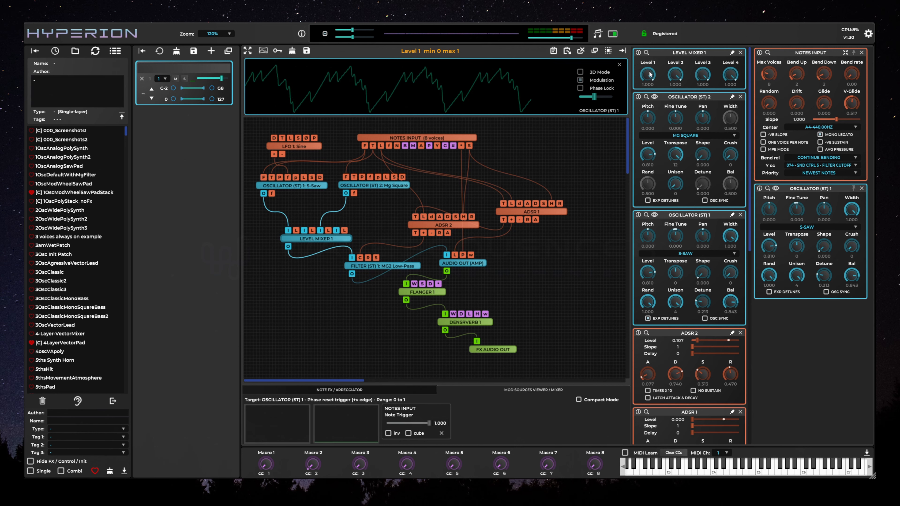
{"action": "left_click_drag", "start_coordinate": [650, 74], "coordinate": [647, 154]}
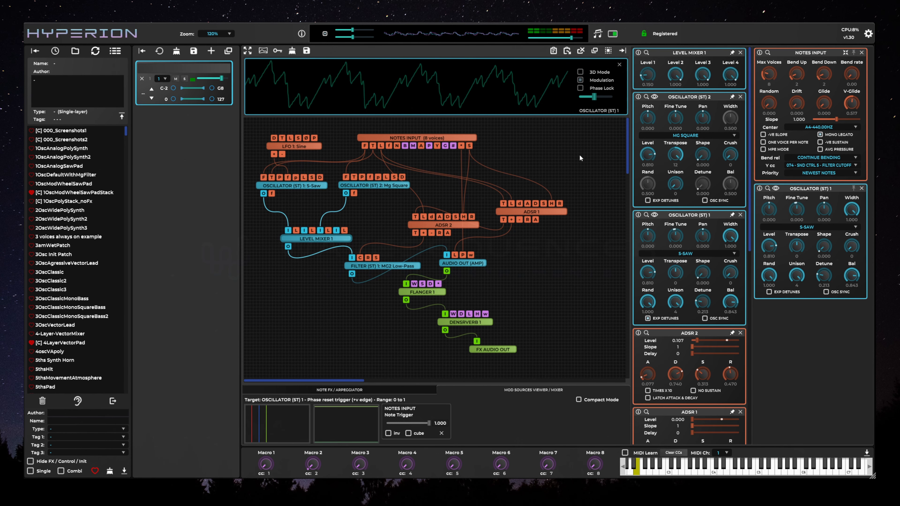
Step: Display Oscillator 2's waveform in the scope and try its Shape up to 0.813, returning it to 0
{"action": "left_click", "coordinate": [405, 188]}
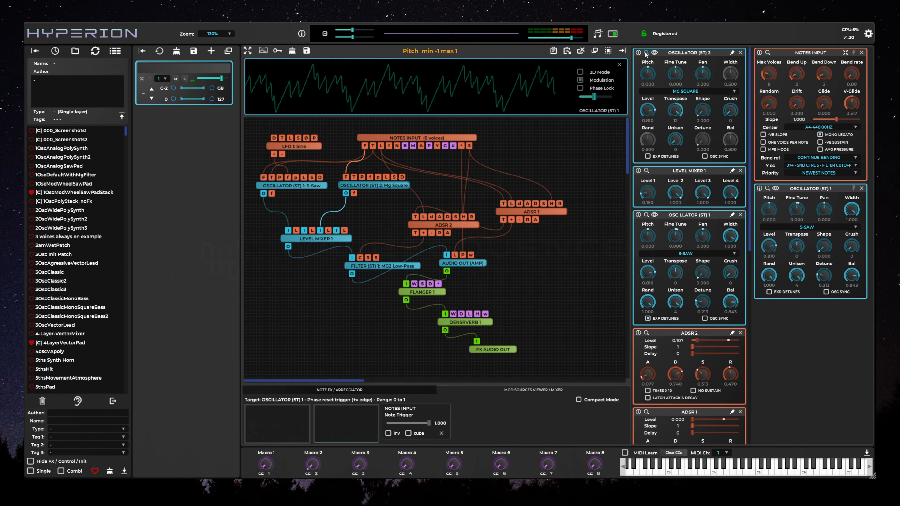
{"action": "left_click", "coordinate": [654, 53]}
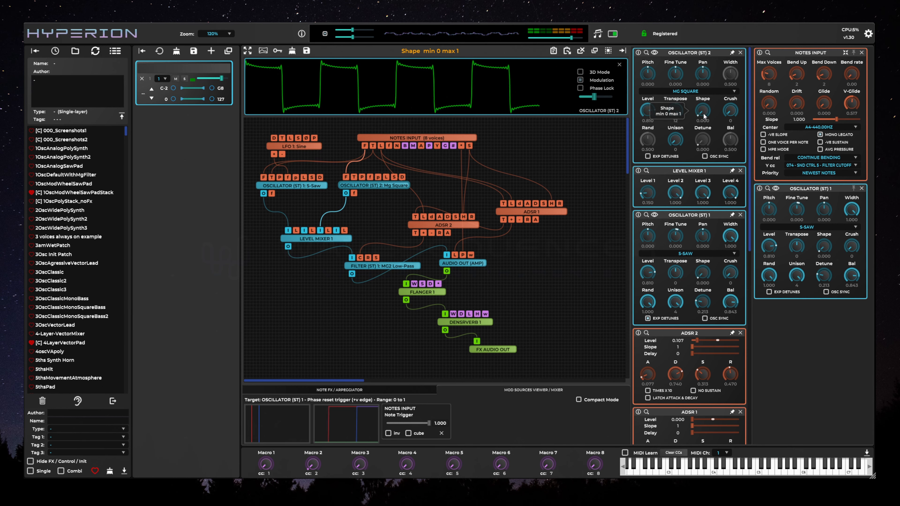
{"action": "left_click_drag", "start_coordinate": [705, 115], "coordinate": [704, 109]}
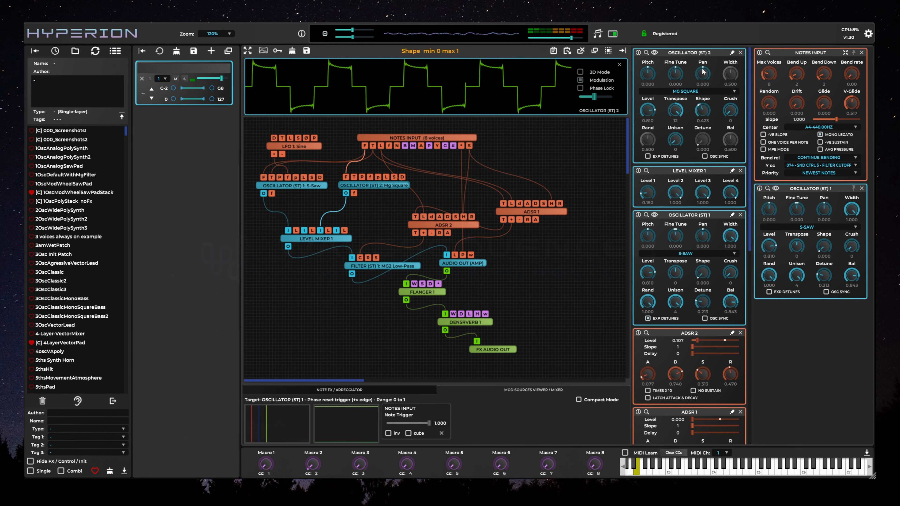
{"action": "left_click_drag", "start_coordinate": [703, 58], "coordinate": [703, 52]}
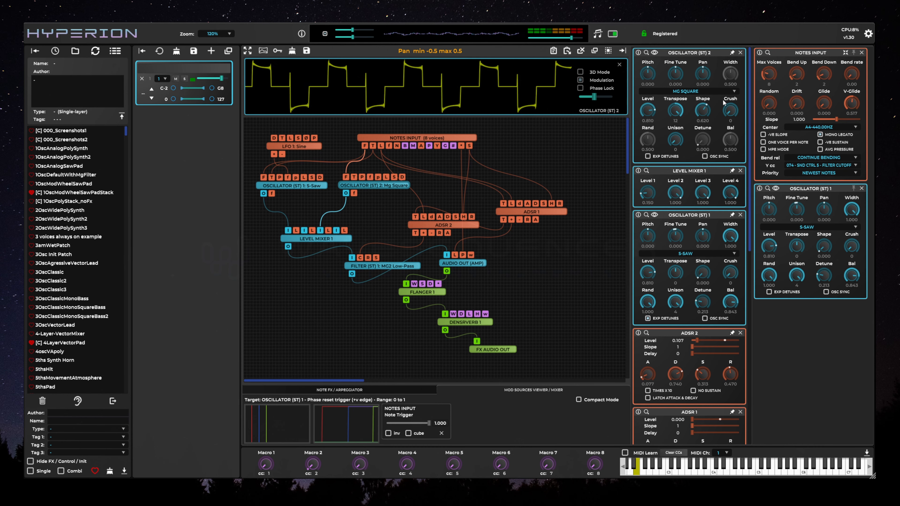
{"action": "mouse_move", "coordinate": [709, 111]}
{"action": "left_mouse_down"}
{"action": "mouse_move", "coordinate": [709, 86]}
{"action": "mouse_move", "coordinate": [715, 106]}
{"action": "left_mouse_up"}
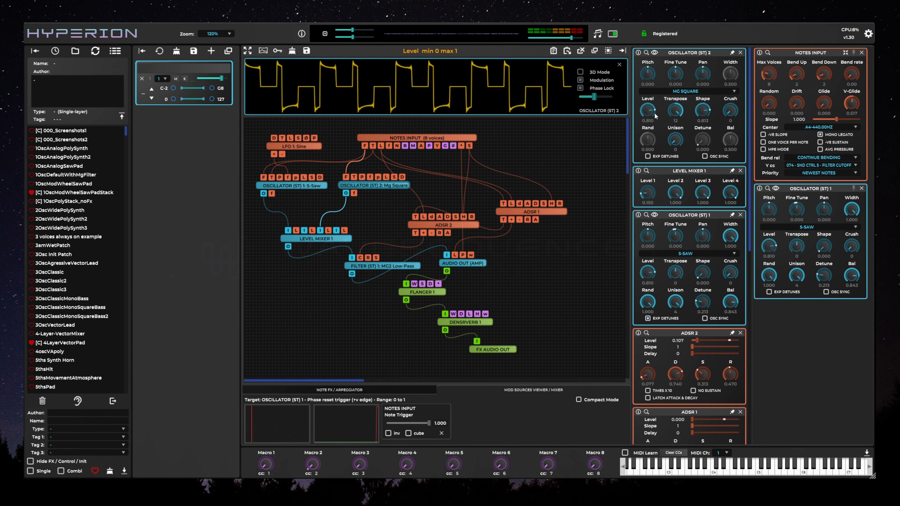
{"action": "left_click_drag", "start_coordinate": [703, 111], "coordinate": [719, 206]}
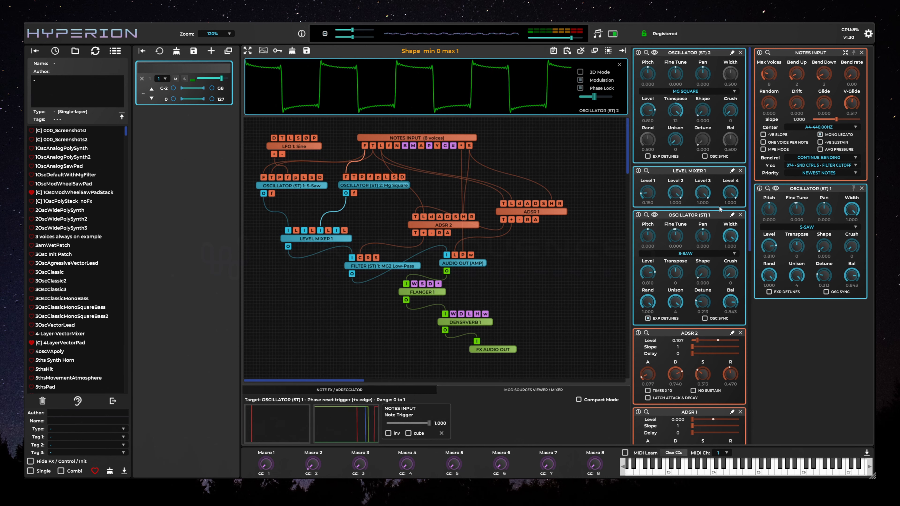
Step: Enable Osc Sync on Oscillator 2, and set its Shape to 0.547 and Level to 1.000
{"action": "left_click", "coordinate": [705, 156]}
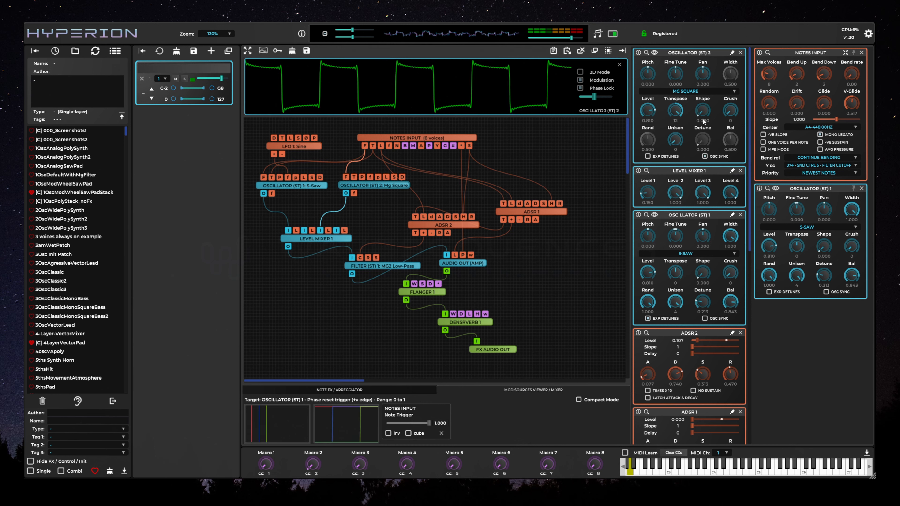
{"action": "left_click_drag", "start_coordinate": [702, 108], "coordinate": [704, 102]}
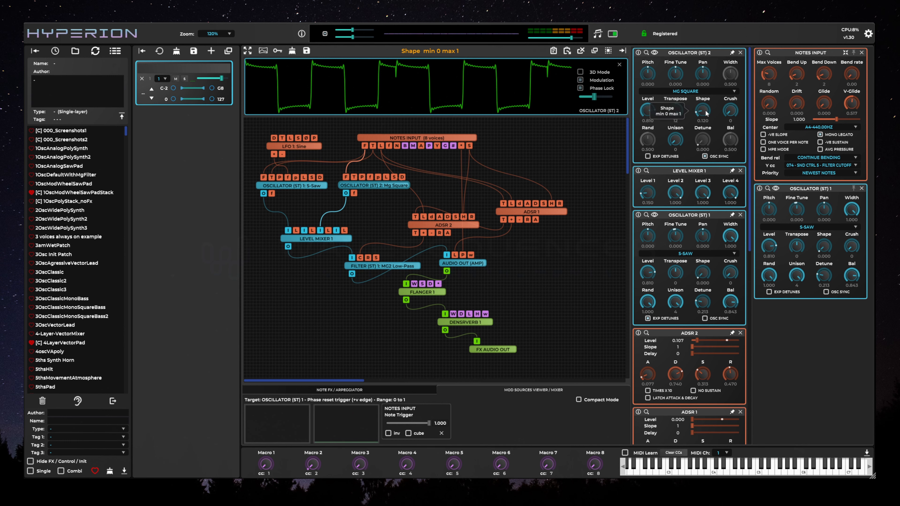
{"action": "left_click_drag", "start_coordinate": [705, 113], "coordinate": [706, 83]}
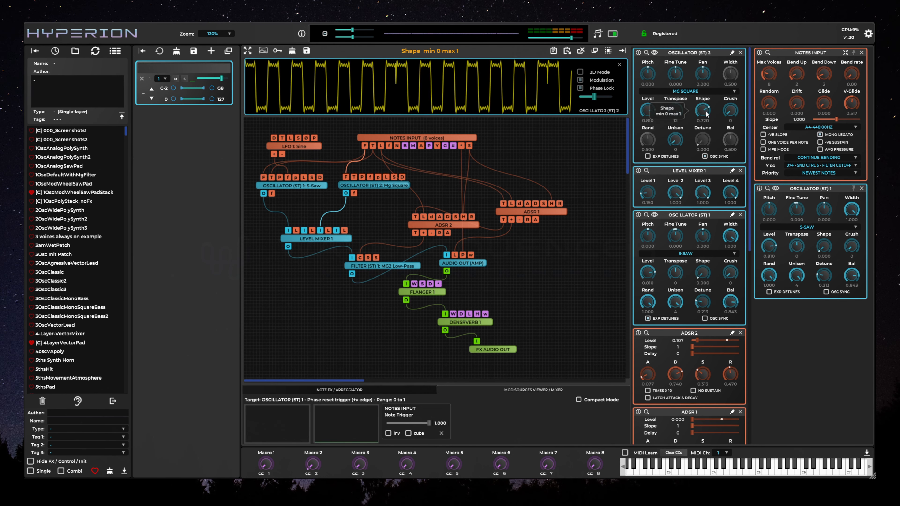
{"action": "left_click_drag", "start_coordinate": [707, 112], "coordinate": [707, 107]}
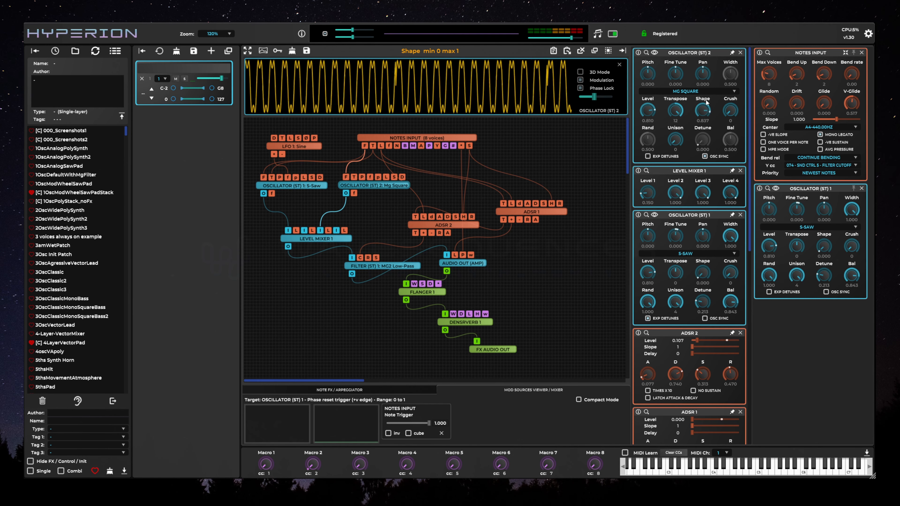
{"action": "mouse_move", "coordinate": [705, 114]}
{"action": "left_mouse_down"}
{"action": "mouse_move", "coordinate": [705, 140]}
{"action": "mouse_move", "coordinate": [707, 102]}
{"action": "left_mouse_up"}
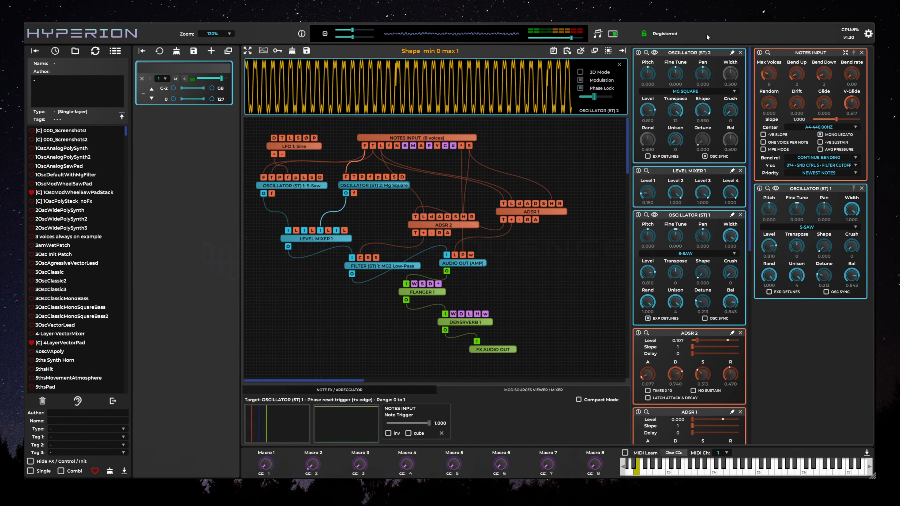
{"action": "left_click_drag", "start_coordinate": [706, 36], "coordinate": [705, 54]}
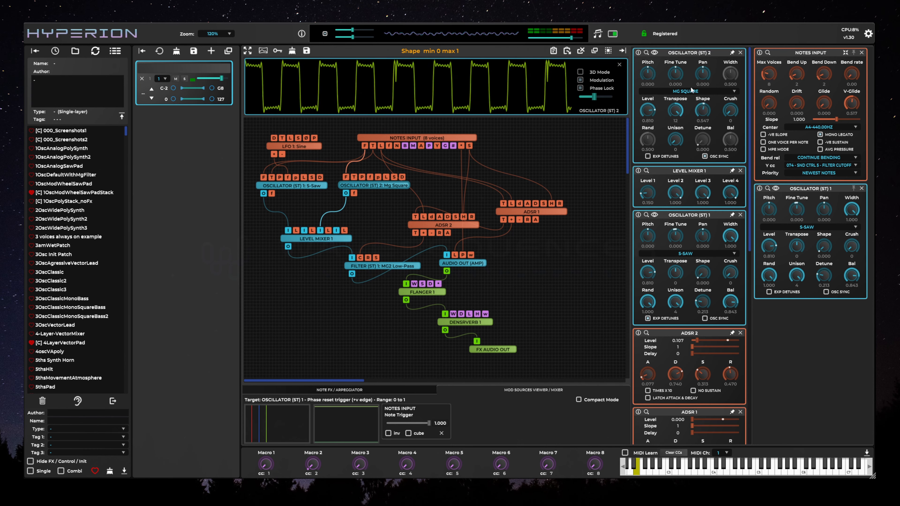
{"action": "left_click_drag", "start_coordinate": [654, 113], "coordinate": [660, 90]}
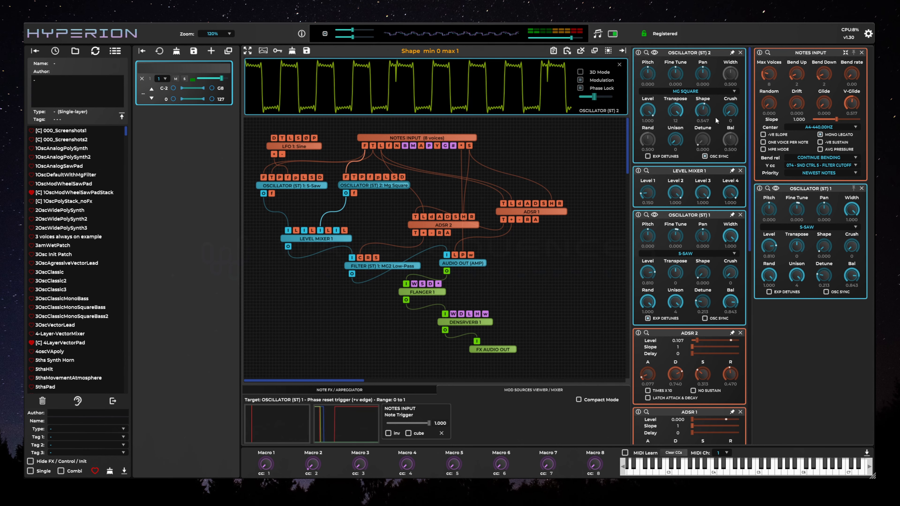
Step: Change Oscillator 2's waveform to S-Saw with its Shape reset to 0, and try raising the Shape to 0.587
{"action": "left_click_drag", "start_coordinate": [711, 112], "coordinate": [711, 141]}
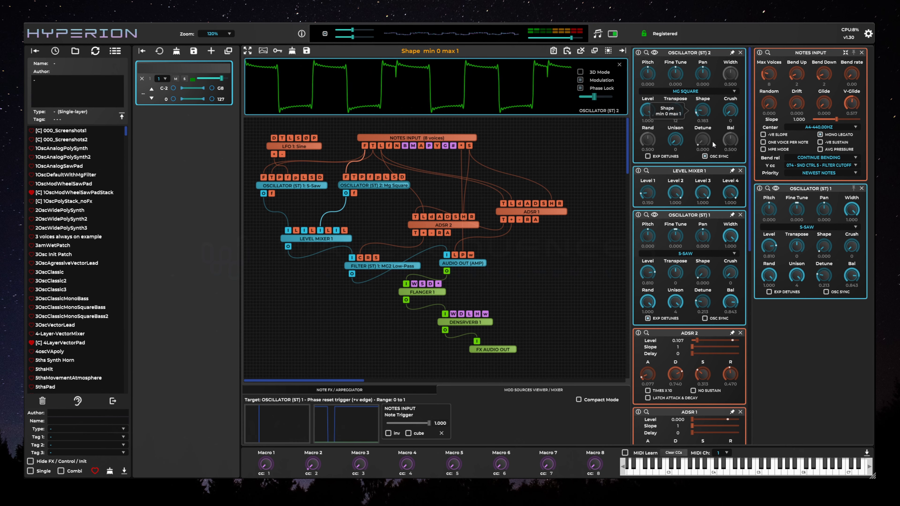
{"action": "left_click_drag", "start_coordinate": [713, 110], "coordinate": [717, 194]}
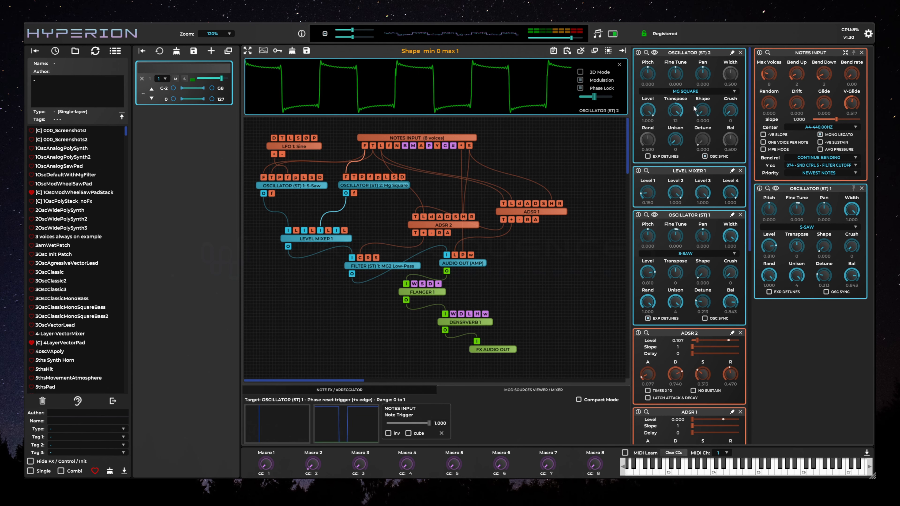
{"action": "left_click", "coordinate": [689, 92]}
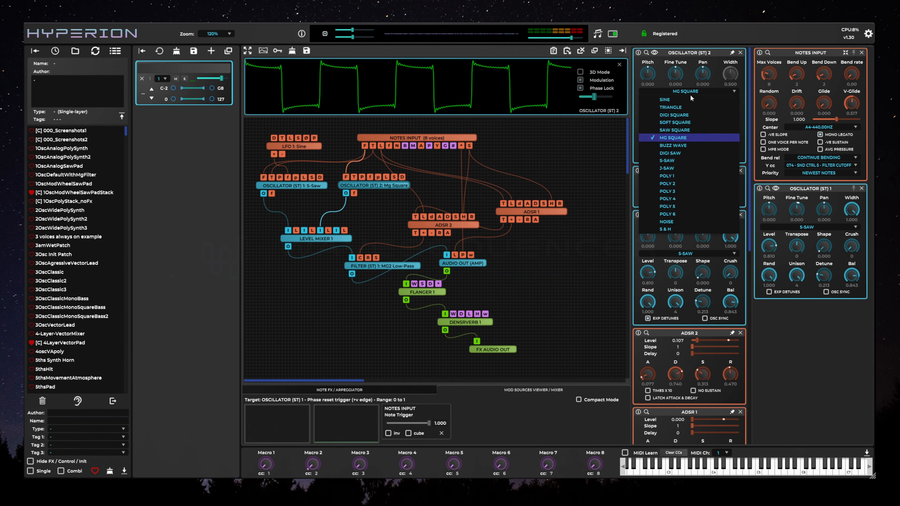
{"action": "left_click", "coordinate": [687, 167]}
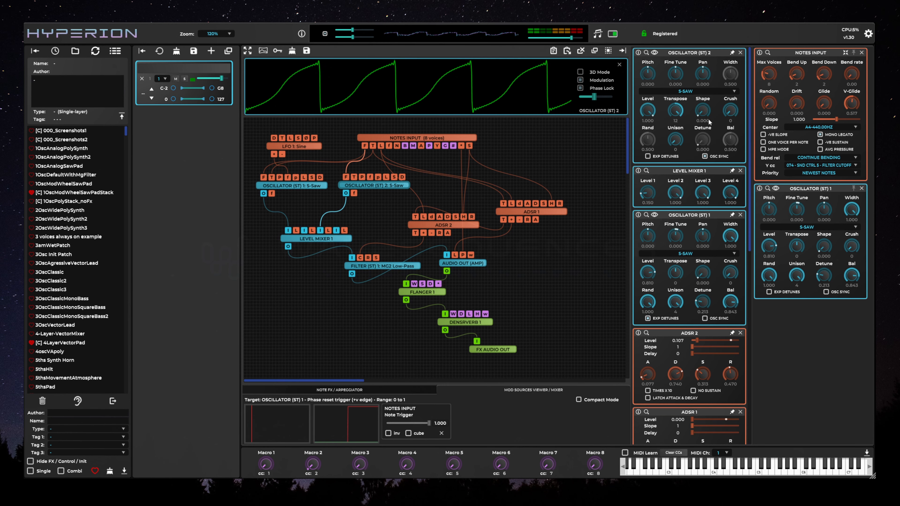
{"action": "left_click_drag", "start_coordinate": [710, 110], "coordinate": [716, 72]}
Step: Open the parameters of Filter 1 and raise its Cut to 0.340
{"action": "left_click", "coordinate": [404, 266]}
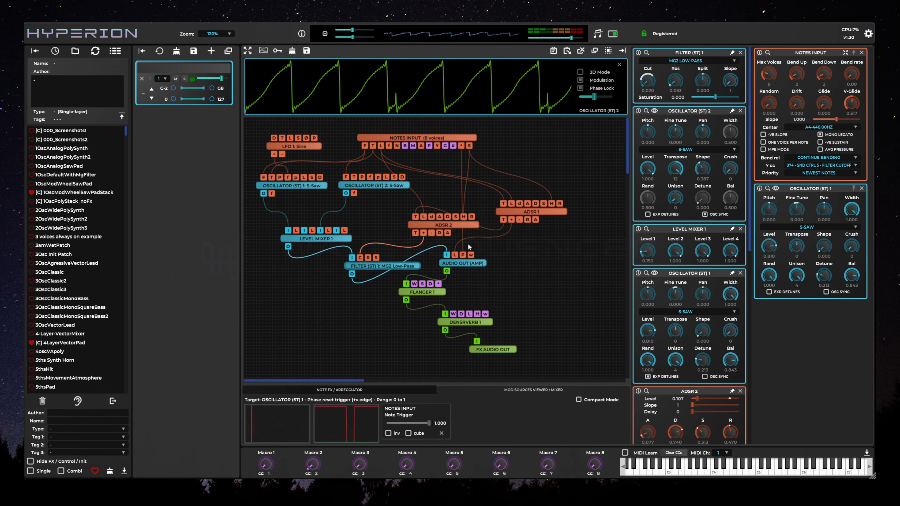
{"action": "left_click_drag", "start_coordinate": [648, 84], "coordinate": [648, 70]}
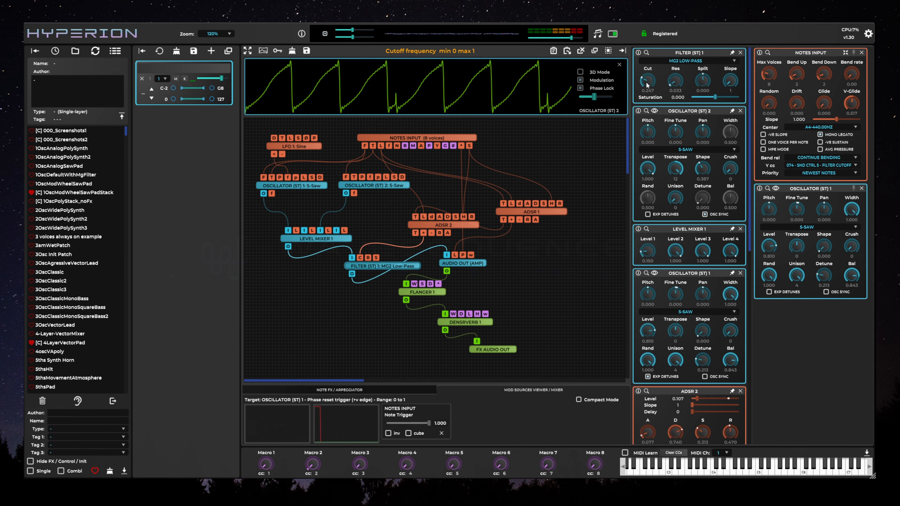
{"action": "left_click_drag", "start_coordinate": [647, 84], "coordinate": [652, 73]}
Step: Reset Oscillator 2's Shape to 0, try its Crush up to 7 and lower the Crush to 3
{"action": "left_click_drag", "start_coordinate": [705, 167], "coordinate": [714, 211]}
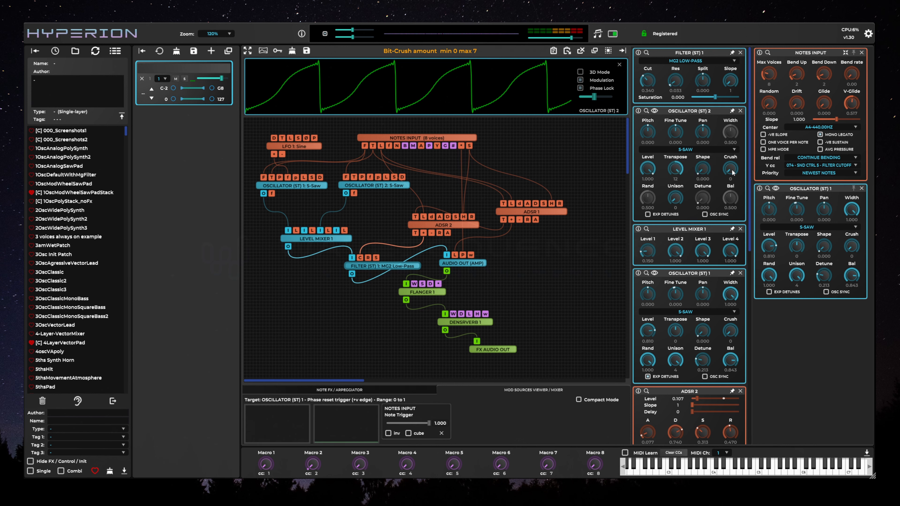
{"action": "left_click_drag", "start_coordinate": [732, 171], "coordinate": [734, 126]}
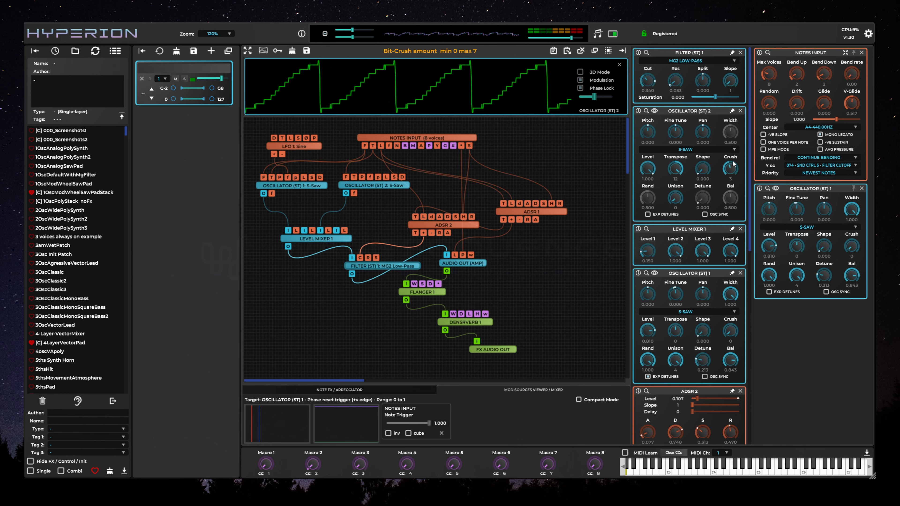
{"action": "left_click_drag", "start_coordinate": [732, 162], "coordinate": [739, 129]}
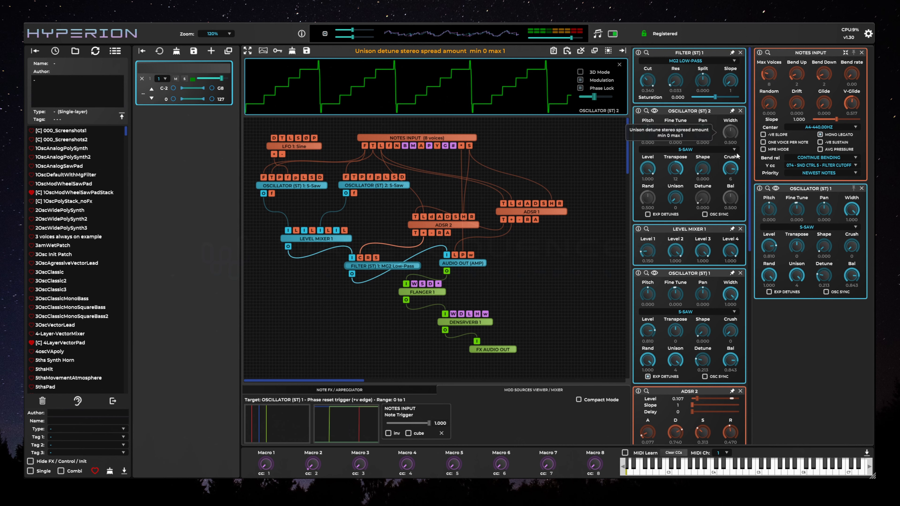
{"action": "left_click_drag", "start_coordinate": [734, 165], "coordinate": [735, 152]}
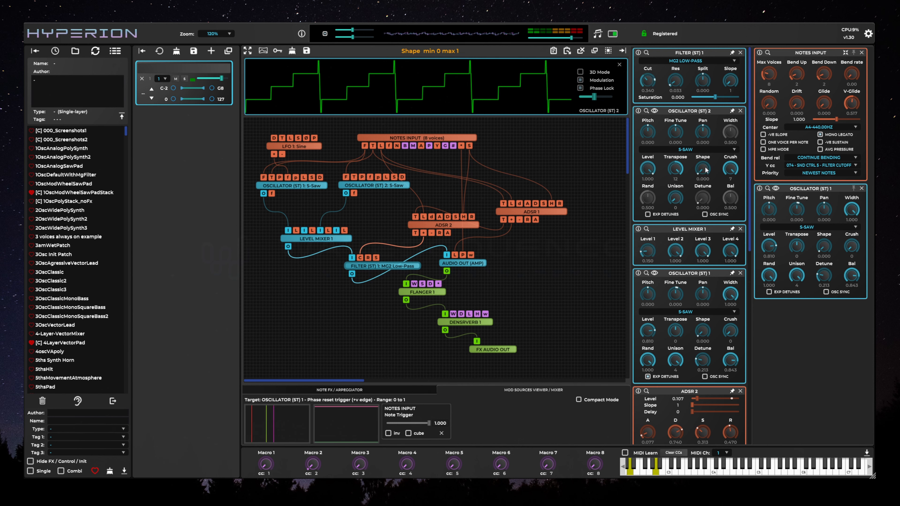
{"action": "scroll", "coordinate": [733, 170], "scroll_direction": "down", "scroll_amount": 4}
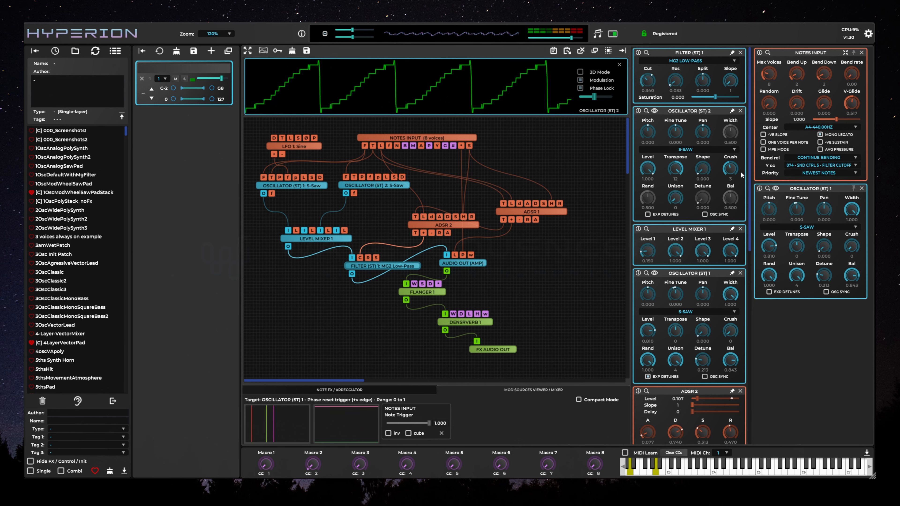
Step: Change Oscillator 2's waveform to Sine and reset its Crush to 0
{"action": "left_click", "coordinate": [696, 149]}
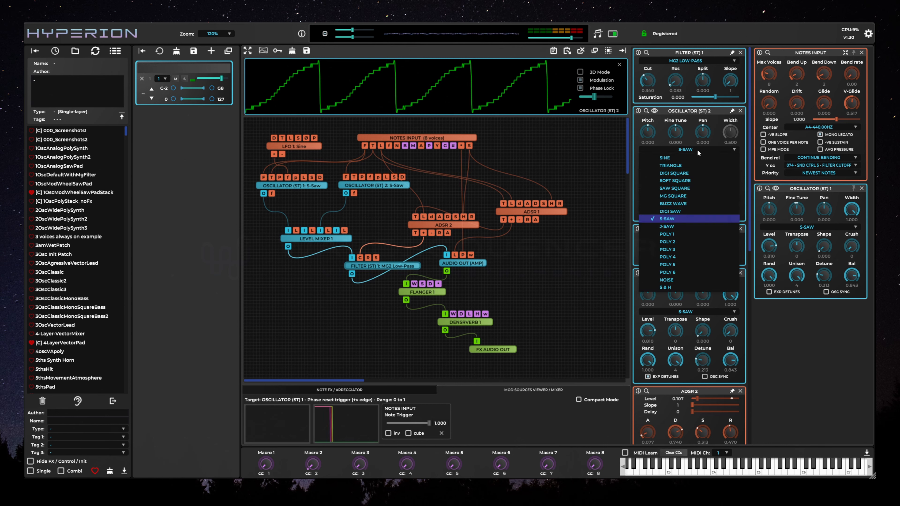
{"action": "left_click", "coordinate": [691, 158]}
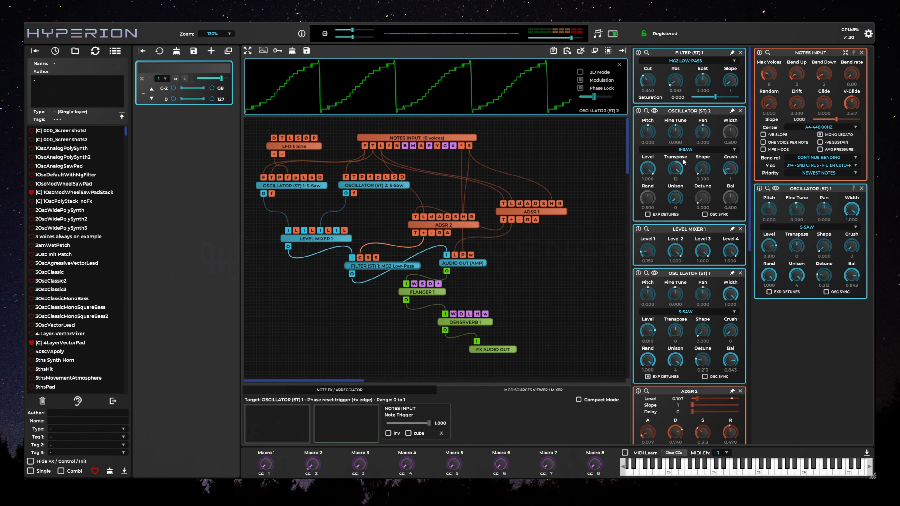
{"action": "scroll", "coordinate": [734, 170], "scroll_direction": "down", "scroll_amount": 1}
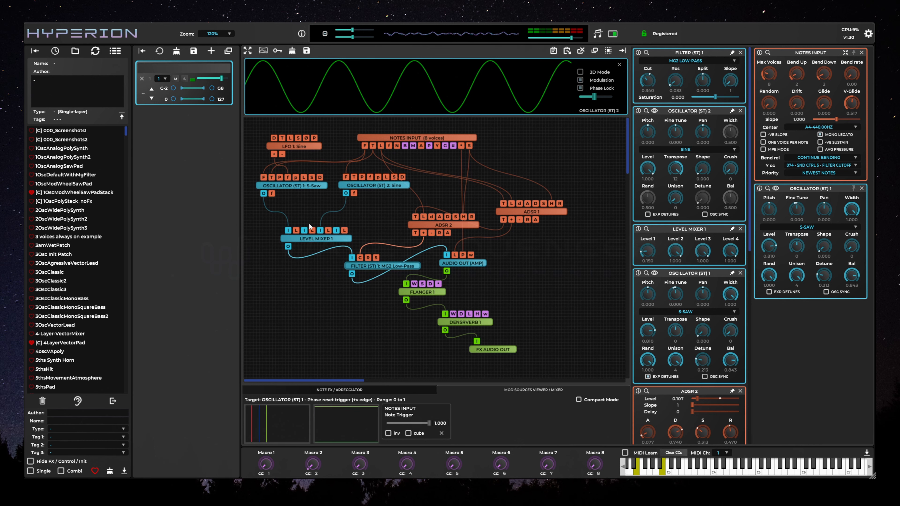
Step: Disable the Oscillator 1 node and open the Audio Out (Amp) parameters
{"action": "right_click", "coordinate": [302, 186]}
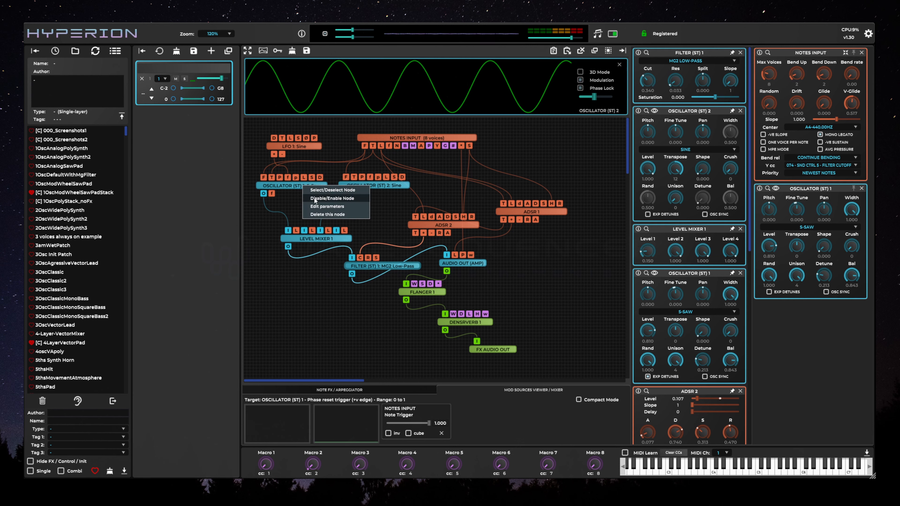
{"action": "left_click", "coordinate": [314, 198]}
{"action": "right_click", "coordinate": [294, 187]}
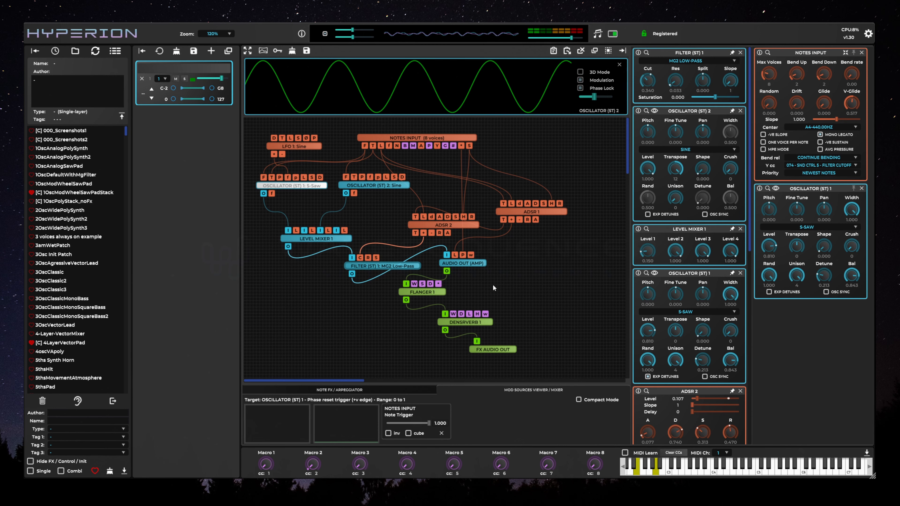
{"action": "left_click", "coordinate": [479, 263]}
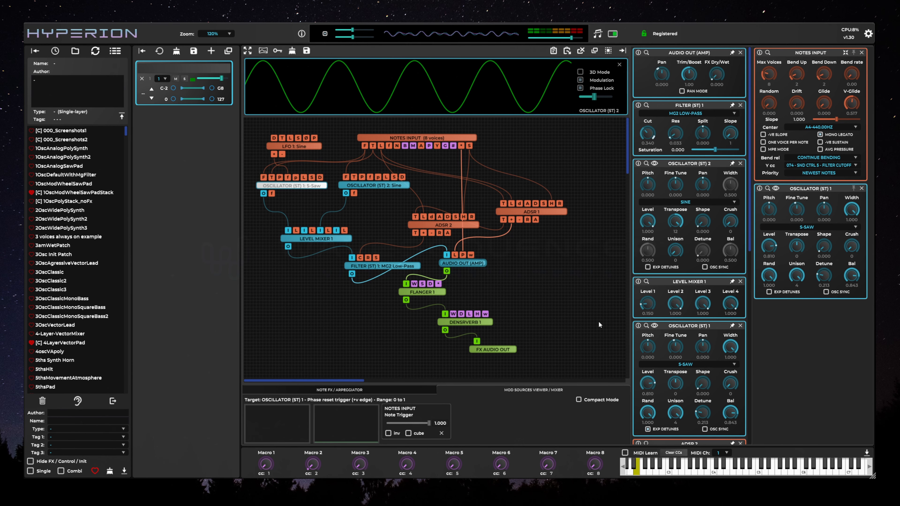
Step: Try bit-crushing Oscillator 2's sine wave with Crush up to 7, and lower it to 6
{"action": "left_click", "coordinate": [381, 186]}
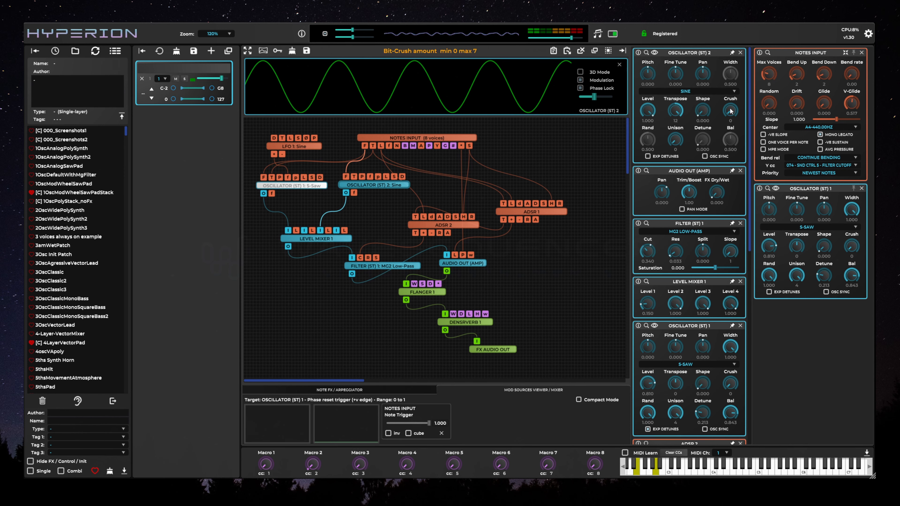
{"action": "left_click_drag", "start_coordinate": [730, 111], "coordinate": [730, 95]}
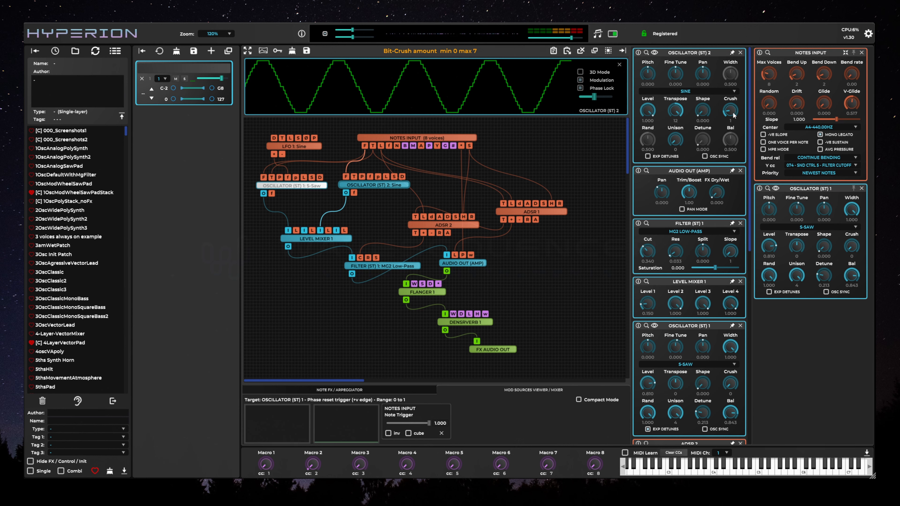
{"action": "left_click_drag", "start_coordinate": [733, 115], "coordinate": [743, 54]}
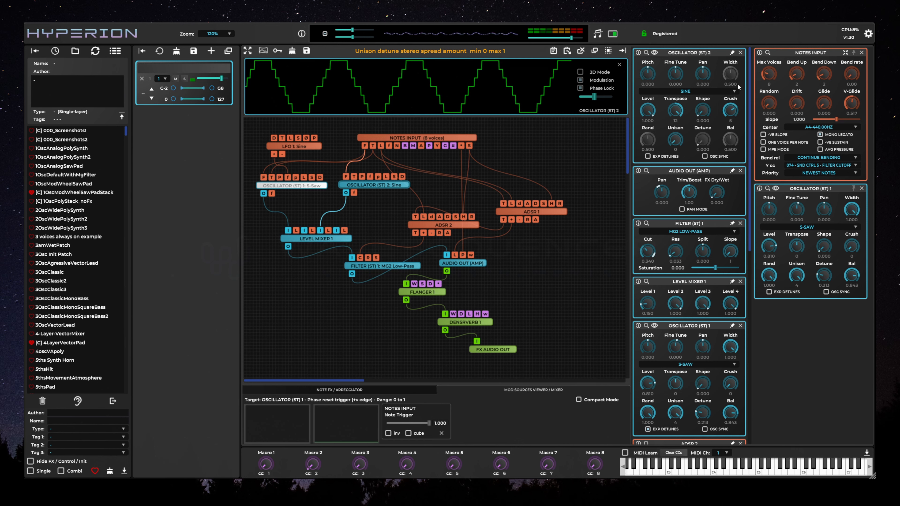
{"action": "left_click_drag", "start_coordinate": [732, 110], "coordinate": [735, 85]}
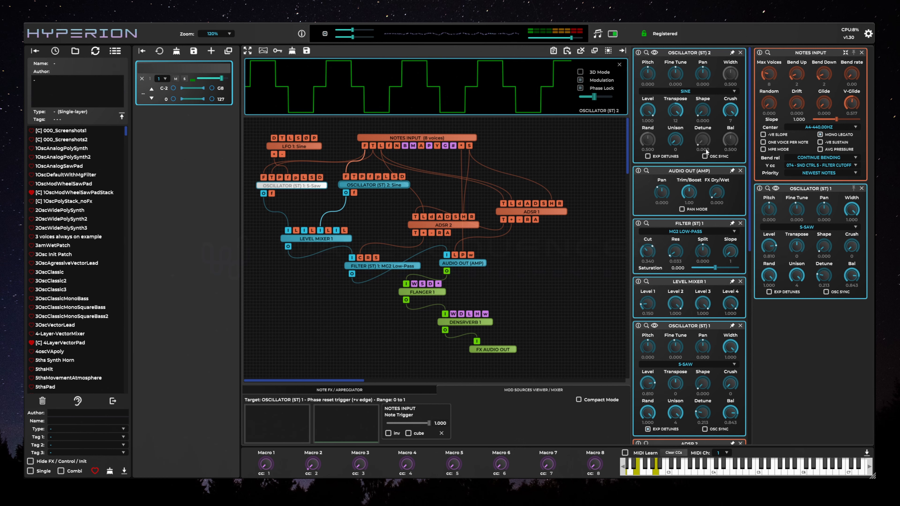
{"action": "left_click_drag", "start_coordinate": [733, 111], "coordinate": [732, 123]}
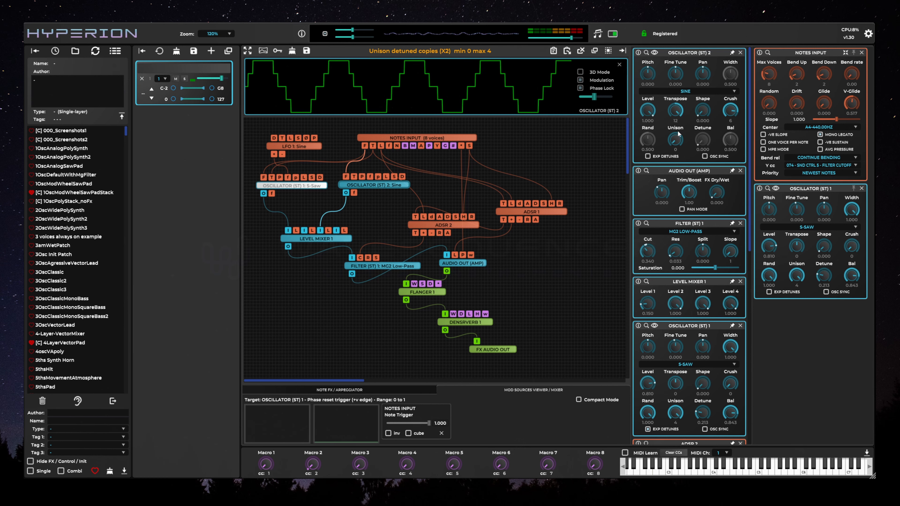
Step: Set Oscillator 2's Unison to 2, Detune to 0.363 and Crush to 6
{"action": "left_click_drag", "start_coordinate": [678, 148], "coordinate": [734, 85]}
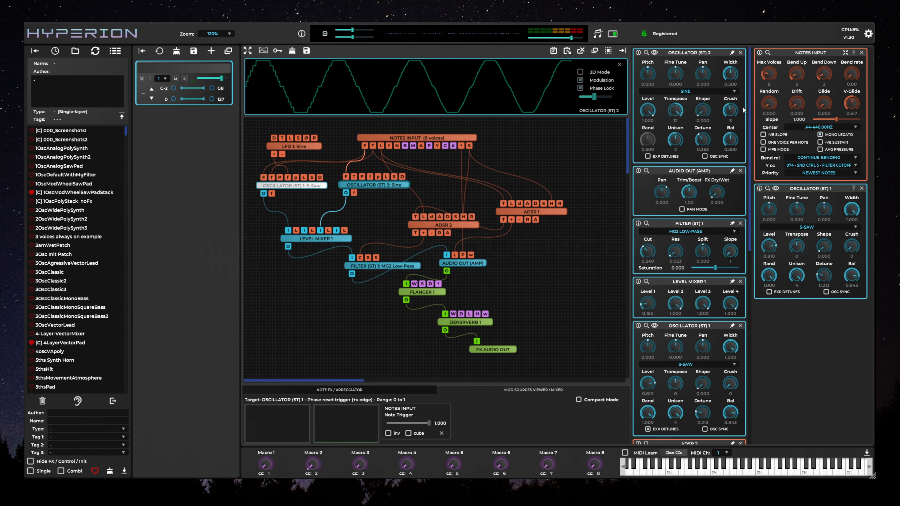
{"action": "left_click_drag", "start_coordinate": [734, 113], "coordinate": [735, 95]}
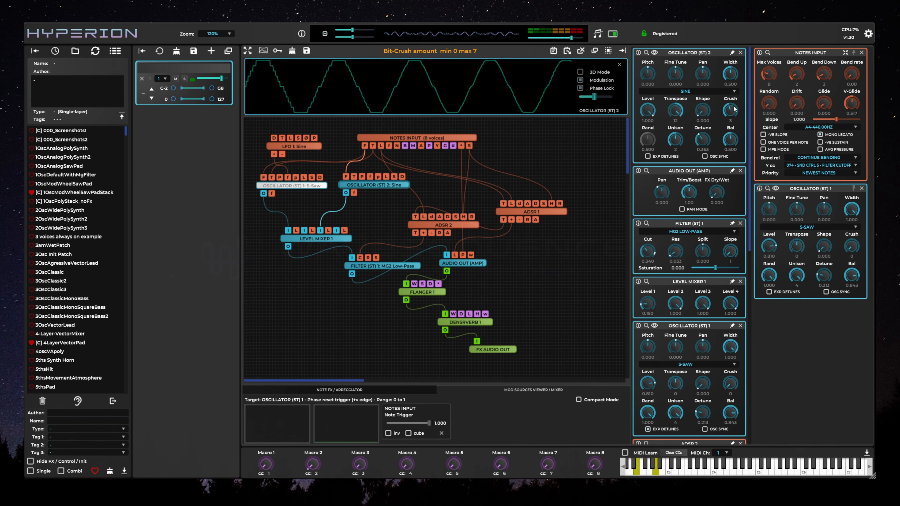
Step: Change Oscillator 2's waveform to Poly 2 and try its Shape at 0.707 with Crush at 4
{"action": "left_click", "coordinate": [717, 92]}
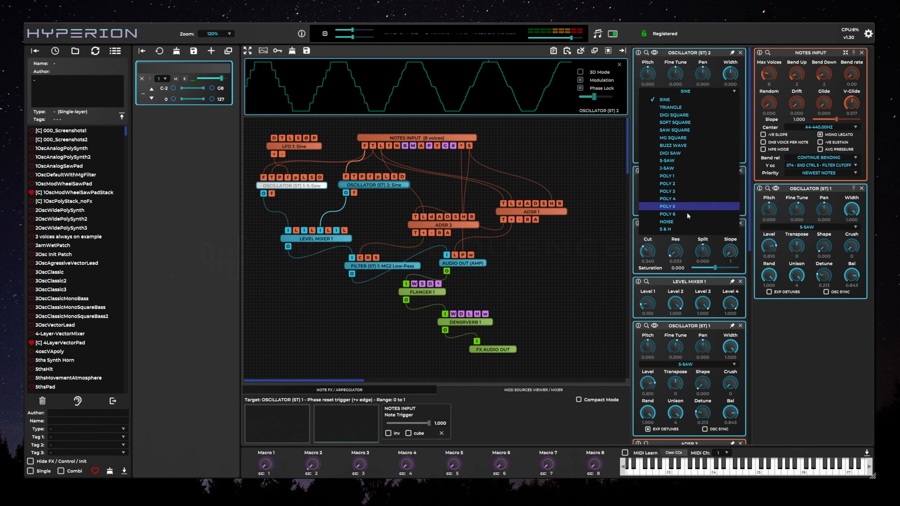
{"action": "left_click", "coordinate": [689, 186]}
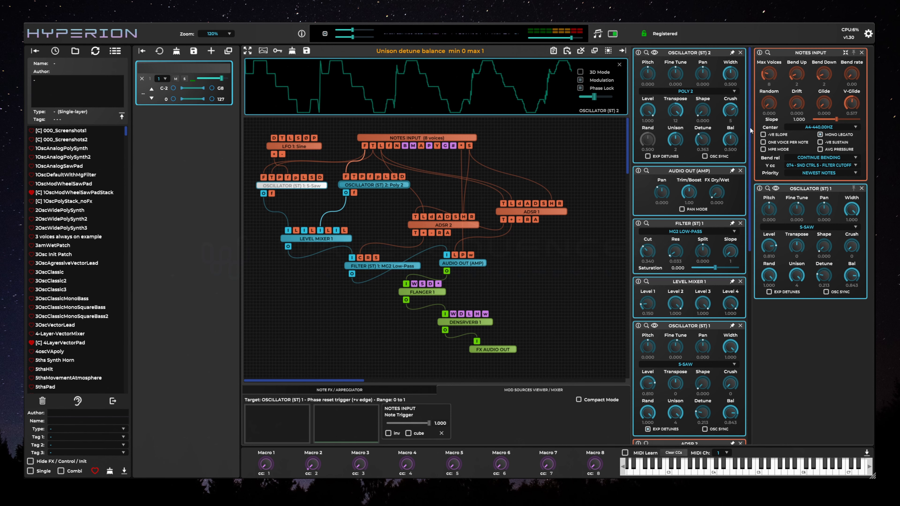
{"action": "left_click_drag", "start_coordinate": [706, 114], "coordinate": [730, 117]}
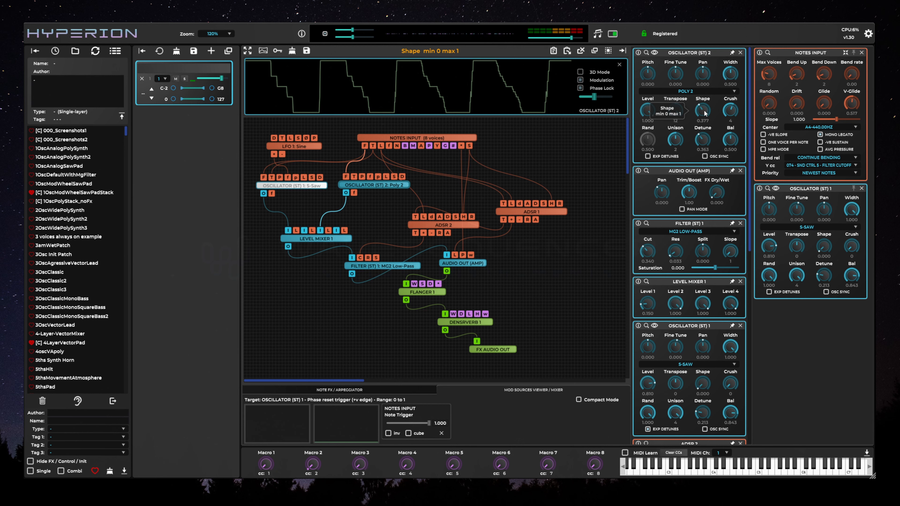
{"action": "left_click_drag", "start_coordinate": [708, 116], "coordinate": [709, 83]}
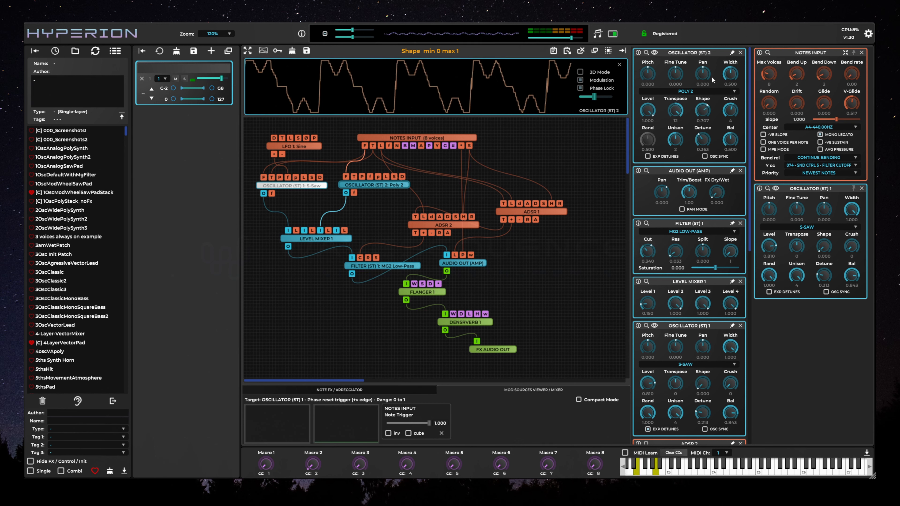
Step: Set Oscillator 2's Detune to 0.613, Bal to 0.737, Shape to 0.300 and Crush to 3
{"action": "left_click_drag", "start_coordinate": [698, 143], "coordinate": [735, 85]}
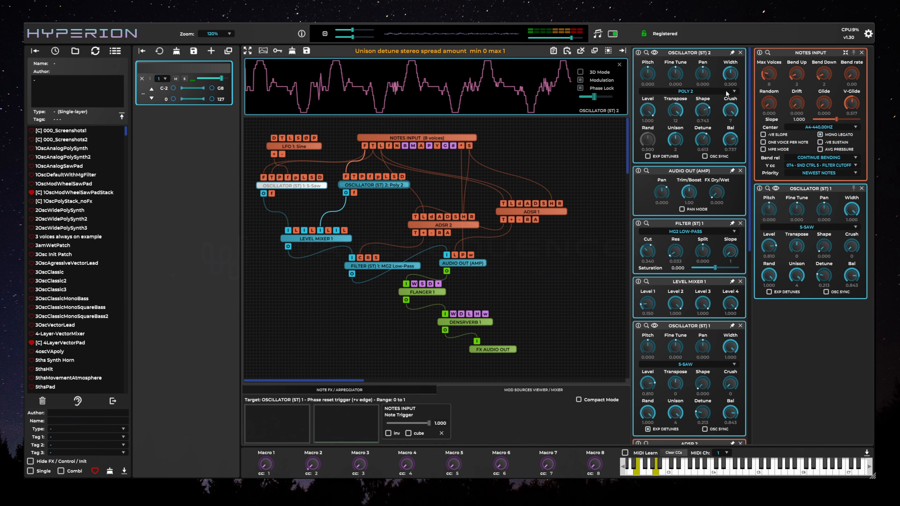
{"action": "left_click_drag", "start_coordinate": [702, 110], "coordinate": [727, 123]}
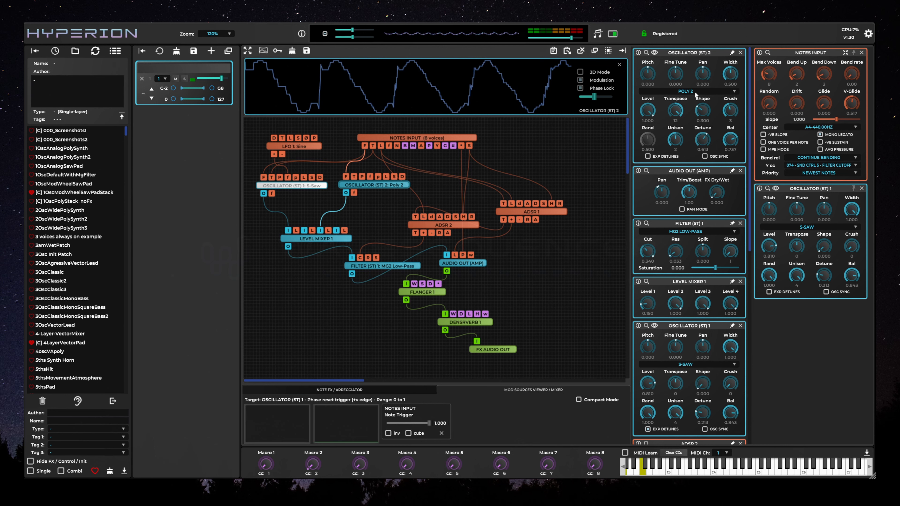
Step: Change Oscillator 2's waveform to Poly 4, lower its Shape to 0.103 and enable Osc Sync
{"action": "left_click", "coordinate": [695, 92]}
{"action": "left_click", "coordinate": [676, 198]}
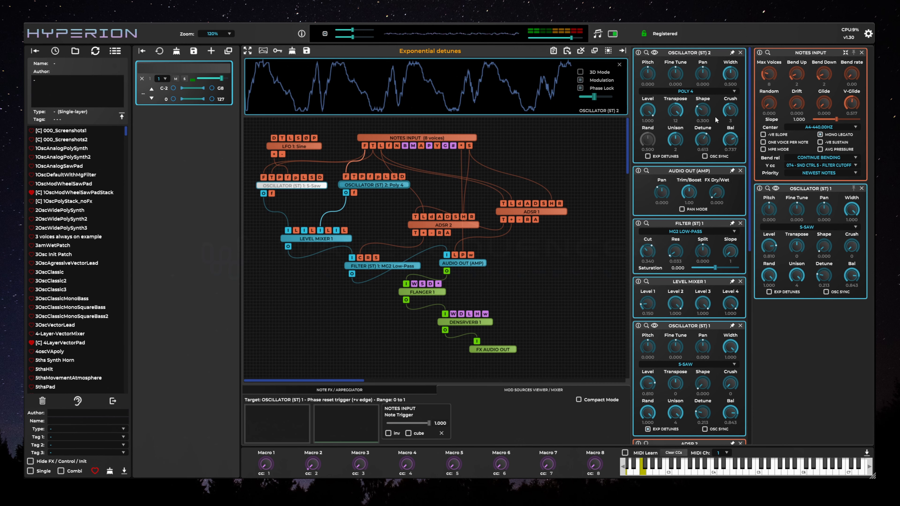
{"action": "left_click_drag", "start_coordinate": [705, 113], "coordinate": [701, 190]}
{"action": "left_click", "coordinate": [704, 156]}
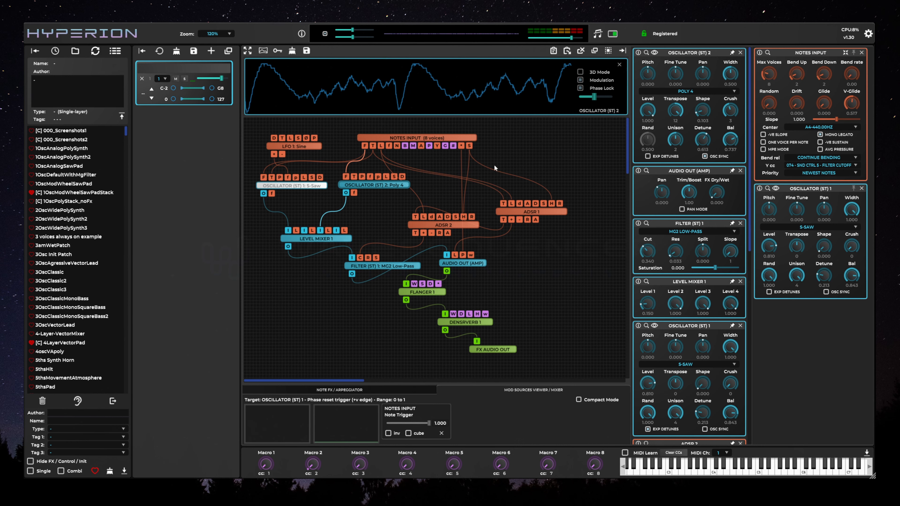
Step: Turn on 3D Mode in the waveform scope and raise Oscillator 2's Shape to 0.680
{"action": "left_click", "coordinate": [580, 72]}
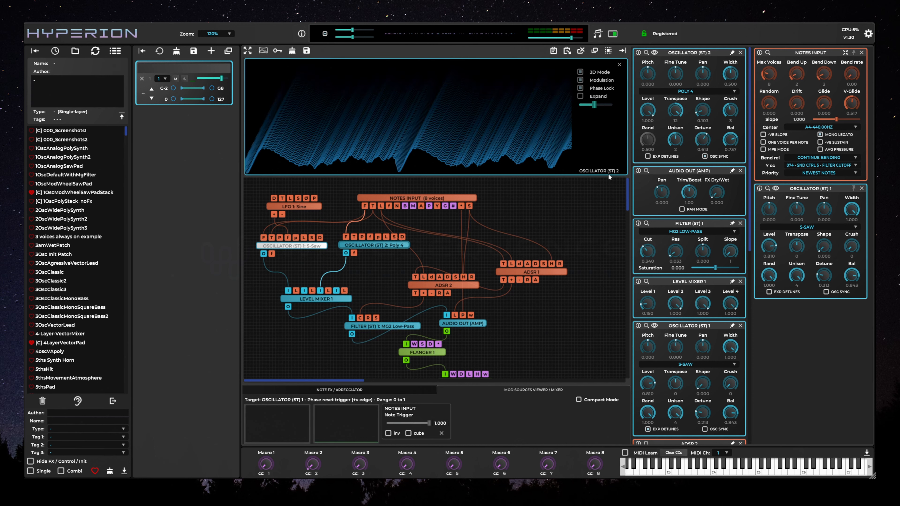
{"action": "left_click_drag", "start_coordinate": [704, 112], "coordinate": [701, 76]}
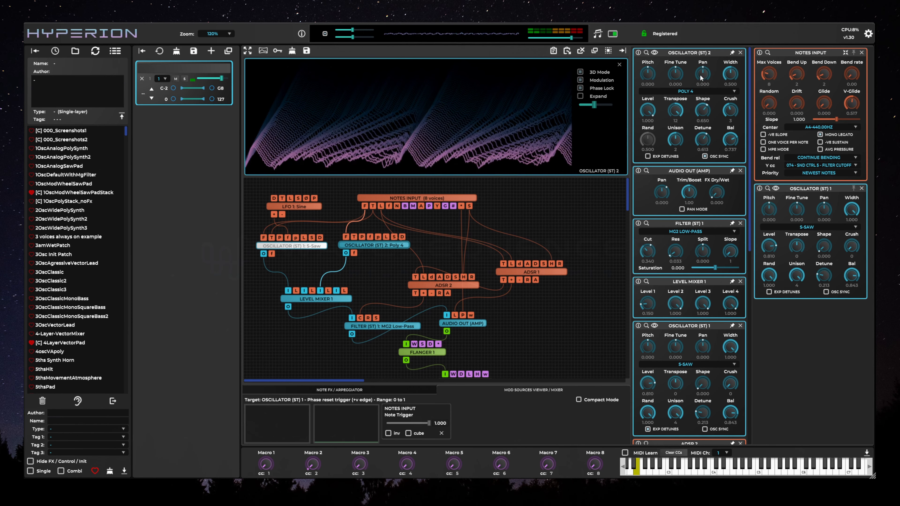
{"action": "mouse_move", "coordinate": [702, 111]}
{"action": "left_mouse_down"}
{"action": "mouse_move", "coordinate": [709, 153]}
{"action": "mouse_move", "coordinate": [718, 106]}
{"action": "left_mouse_up"}
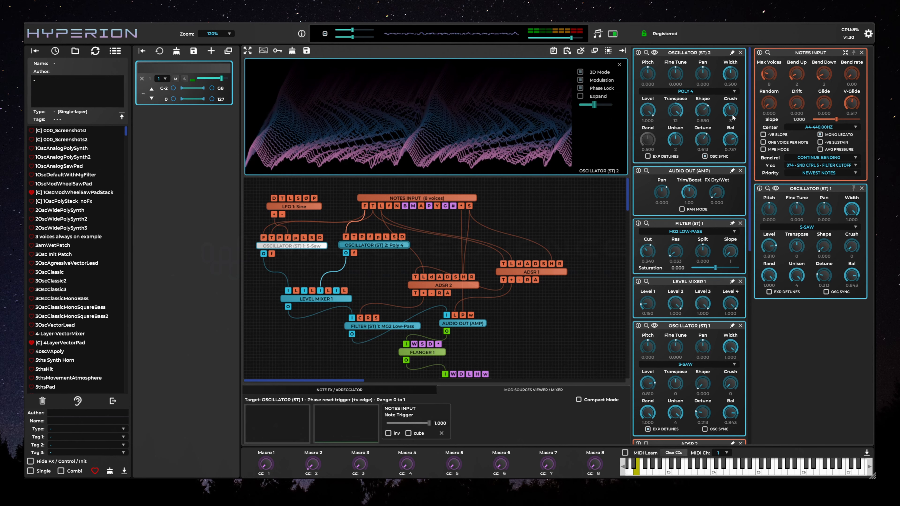
Step: Set Oscillator 2's Bal to 0.580, Detune to 0.240 and Shape to 0.783
{"action": "left_click_drag", "start_coordinate": [730, 139], "coordinate": [736, 182]}
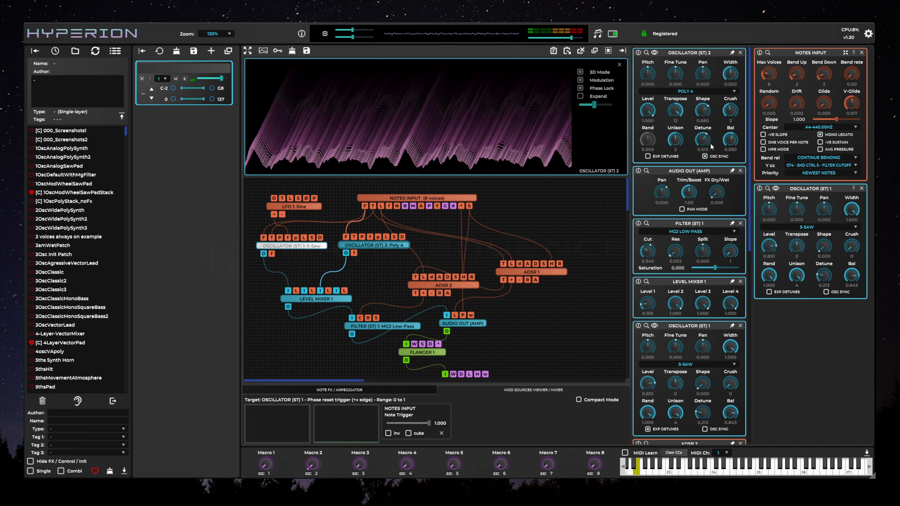
{"action": "left_click_drag", "start_coordinate": [711, 146], "coordinate": [709, 171]}
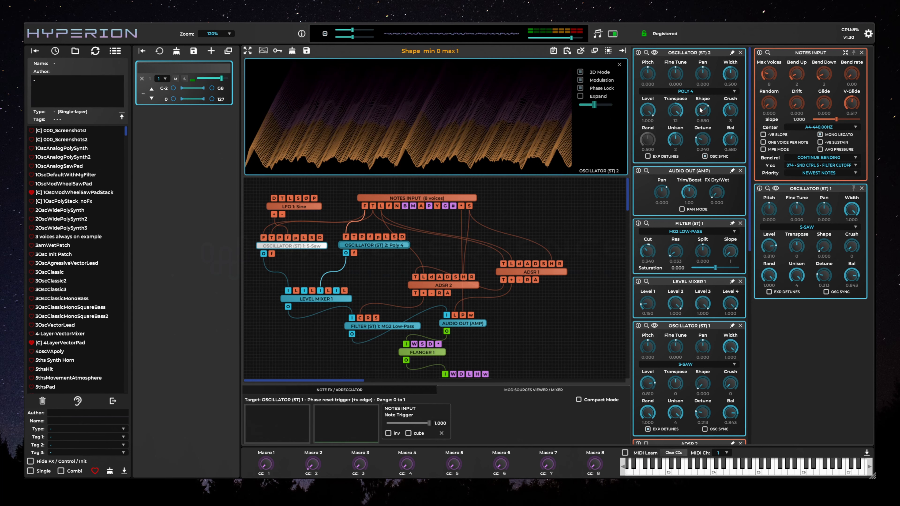
{"action": "left_click_drag", "start_coordinate": [700, 110], "coordinate": [723, 103]}
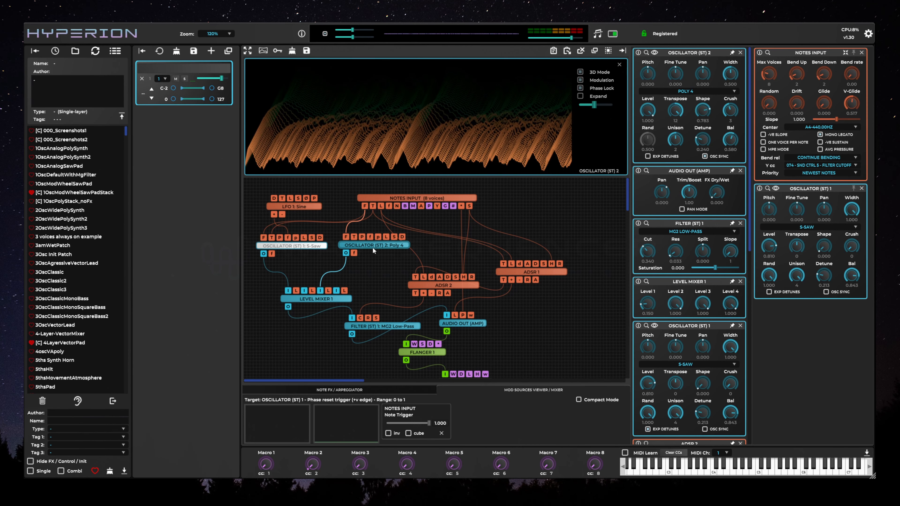
Step: Disable Oscillator 2 and add a Wavesequence node connected to Notes Input and to Level Mixer 1
{"action": "right_click", "coordinate": [381, 245]}
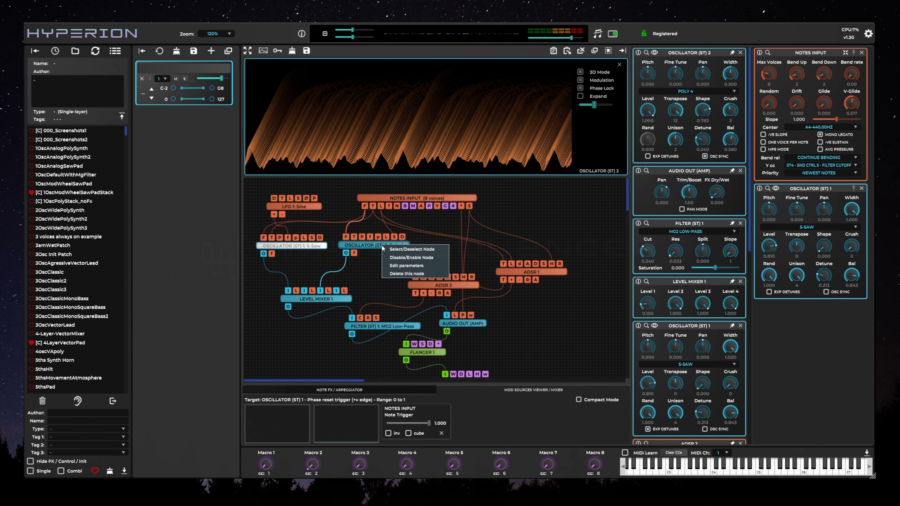
{"action": "left_click", "coordinate": [408, 259]}
{"action": "right_click", "coordinate": [447, 246]}
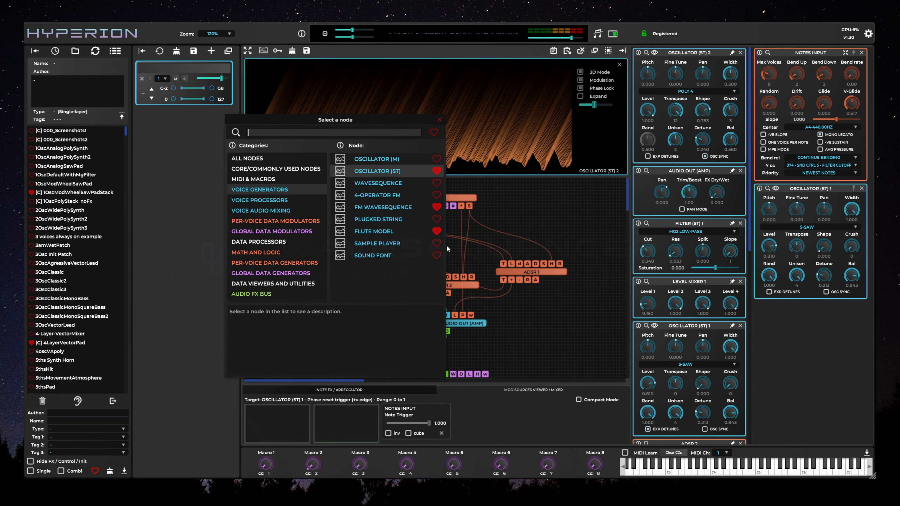
{"action": "double_click", "coordinate": [382, 182]}
{"action": "left_click_drag", "start_coordinate": [485, 258], "coordinate": [364, 206]}
{"action": "left_click_drag", "start_coordinate": [335, 291], "coordinate": [443, 243]}
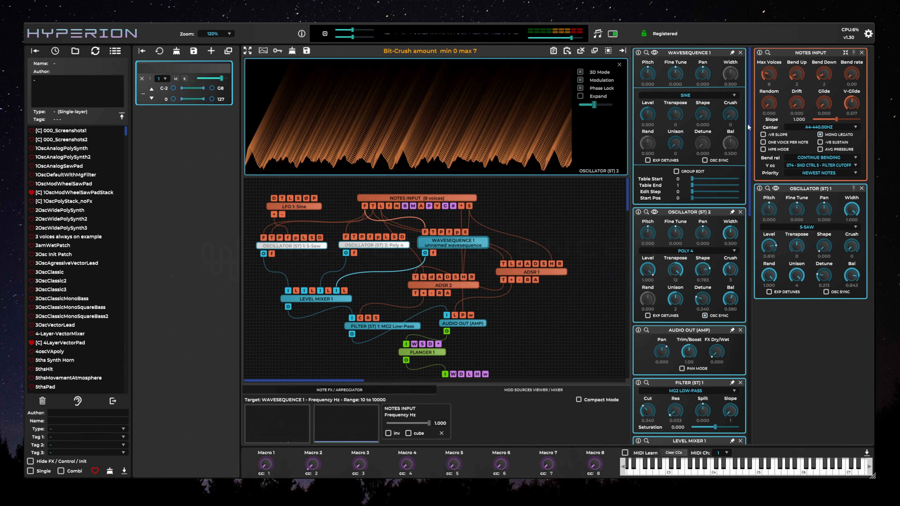
Step: Show Wavesequence 1 in the waveform scope and set its Table End to 3, keeping Edit Step at 0
{"action": "left_click", "coordinate": [655, 53]}
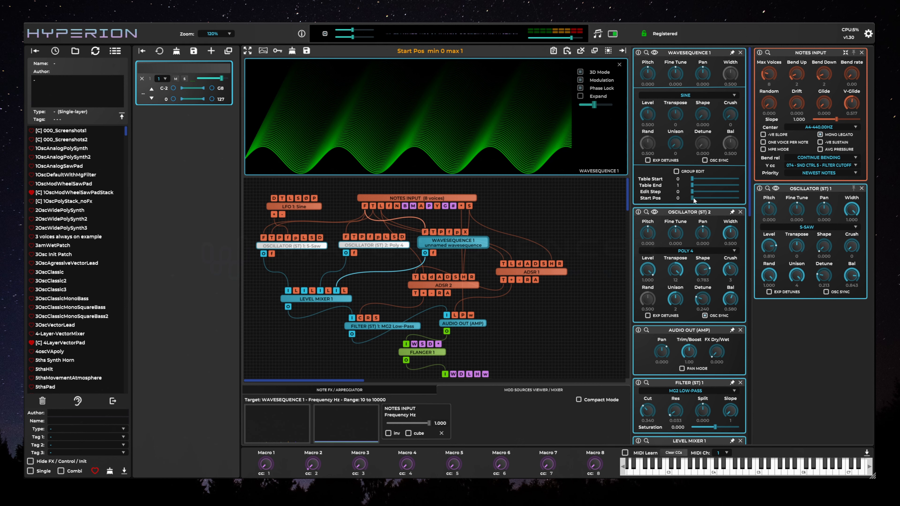
{"action": "left_click_drag", "start_coordinate": [692, 186], "coordinate": [696, 188]}
{"action": "mouse_move", "coordinate": [694, 192]}
{"action": "left_mouse_down"}
{"action": "mouse_move", "coordinate": [718, 194]}
{"action": "mouse_move", "coordinate": [688, 193]}
{"action": "left_mouse_up"}
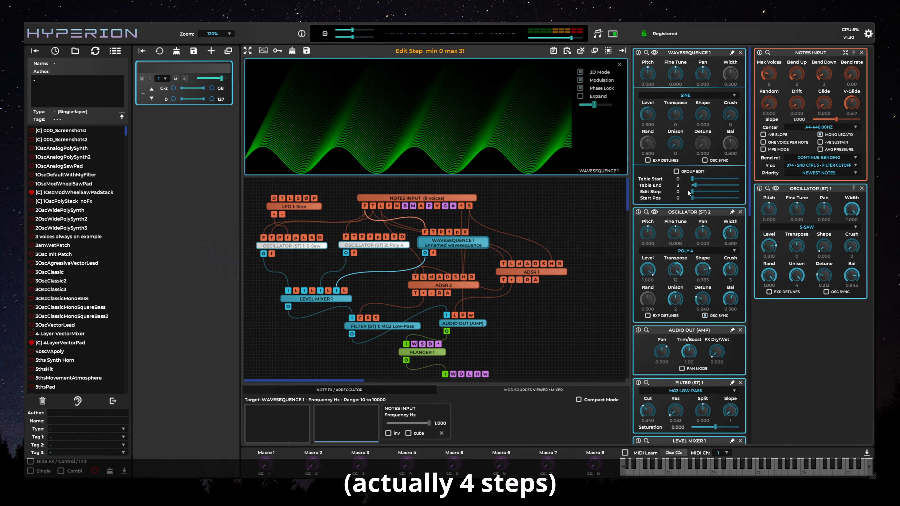
Step: Enable Group Edit on Wavesequence 1 and change the waveform of its steps to S-Saw
{"action": "left_click", "coordinate": [676, 172]}
{"action": "left_click", "coordinate": [702, 93]}
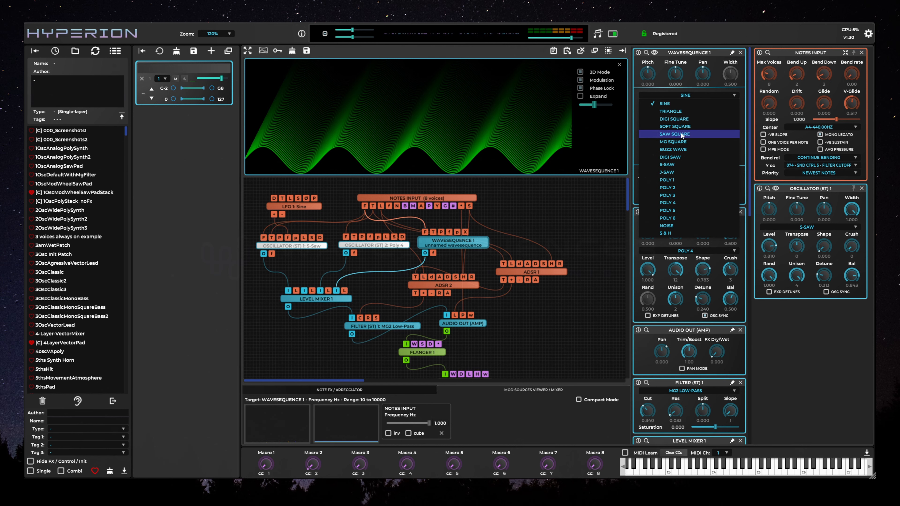
{"action": "left_click", "coordinate": [678, 166]}
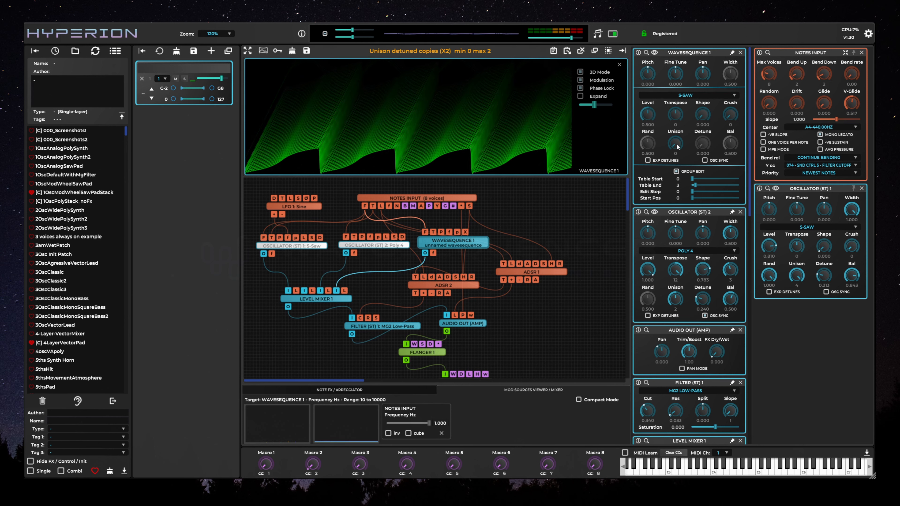
Step: Set Wavesequence 1's Unison to 1, Detune to 0.437 and Shape to 0.257 for the grouped steps
{"action": "left_click_drag", "start_coordinate": [677, 147], "coordinate": [677, 133]}
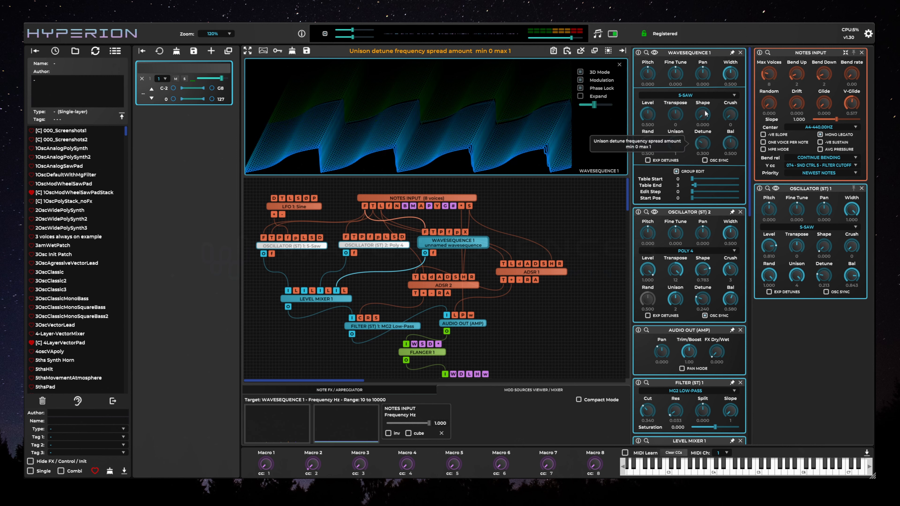
{"action": "left_click_drag", "start_coordinate": [703, 151], "coordinate": [705, 141]}
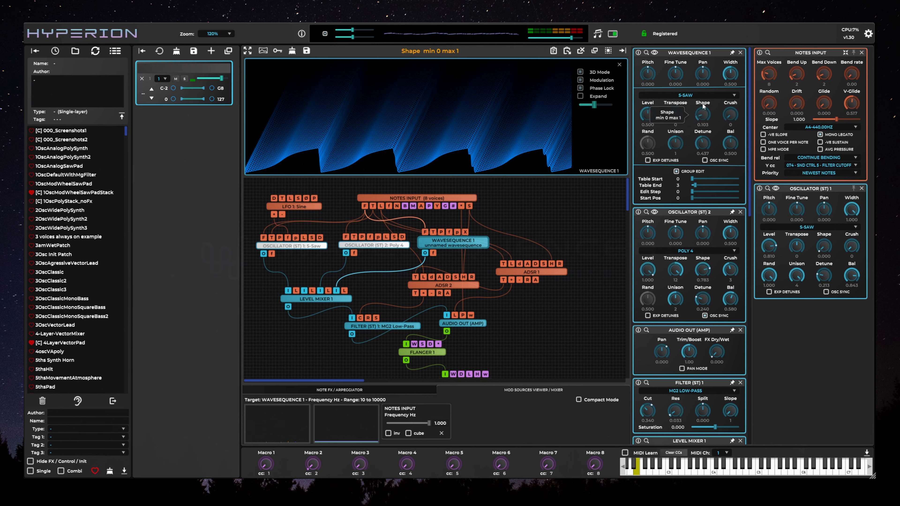
{"action": "left_click_drag", "start_coordinate": [702, 106], "coordinate": [701, 90]}
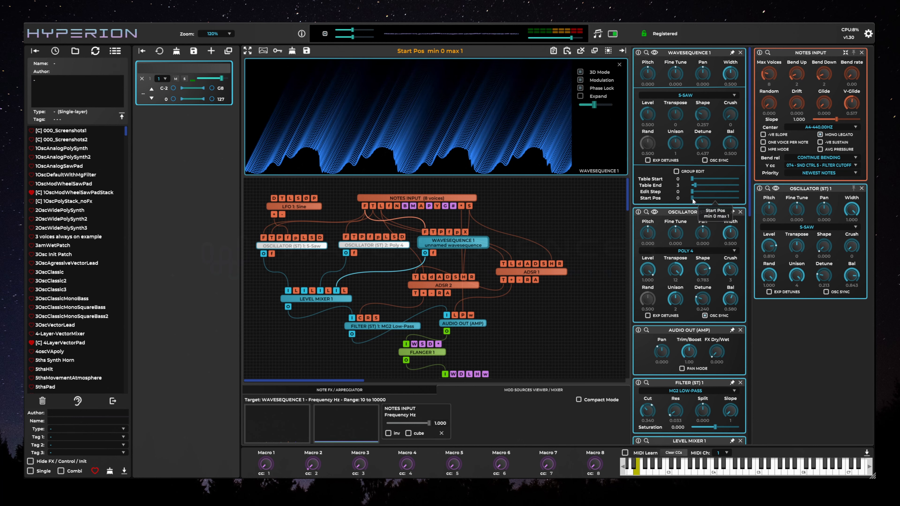
Step: Sweep Wavesequence 1's Start Pos through the table, settle at 0.328 and change Edit Step 1's waveform to Poly 2
{"action": "left_click_drag", "start_coordinate": [692, 191], "coordinate": [705, 192]}
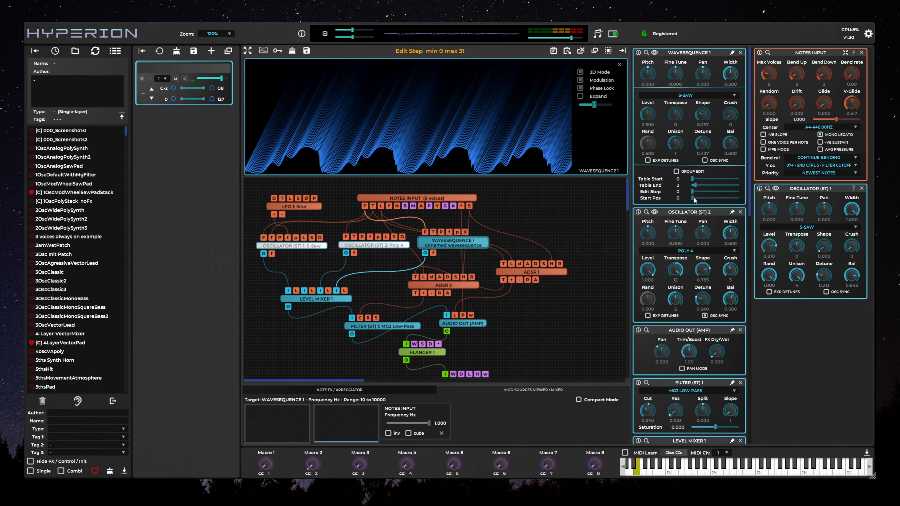
{"action": "mouse_move", "coordinate": [695, 199]}
{"action": "left_mouse_down"}
{"action": "mouse_move", "coordinate": [741, 202]}
{"action": "mouse_move", "coordinate": [703, 201]}
{"action": "mouse_move", "coordinate": [709, 202]}
{"action": "left_mouse_up"}
{"action": "left_click_drag", "start_coordinate": [708, 199], "coordinate": [741, 203]}
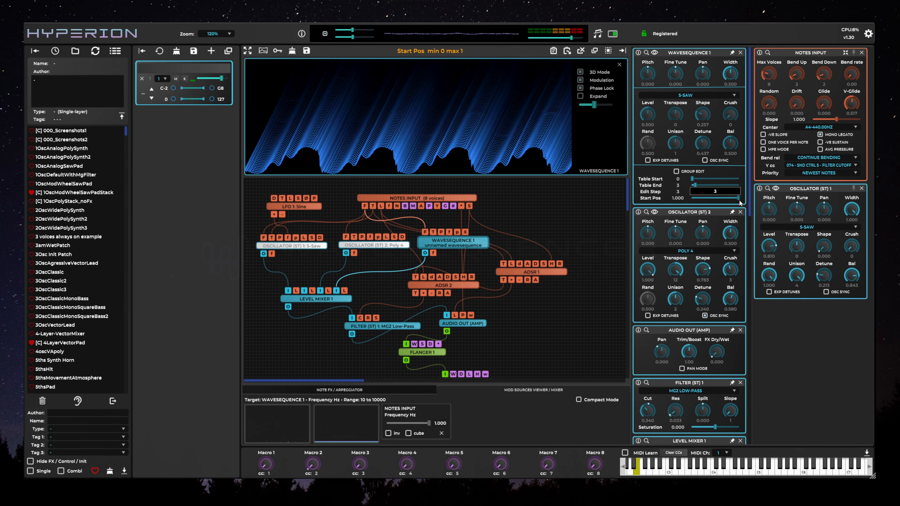
{"action": "left_click_drag", "start_coordinate": [735, 202], "coordinate": [708, 201]}
{"action": "left_click", "coordinate": [683, 93]}
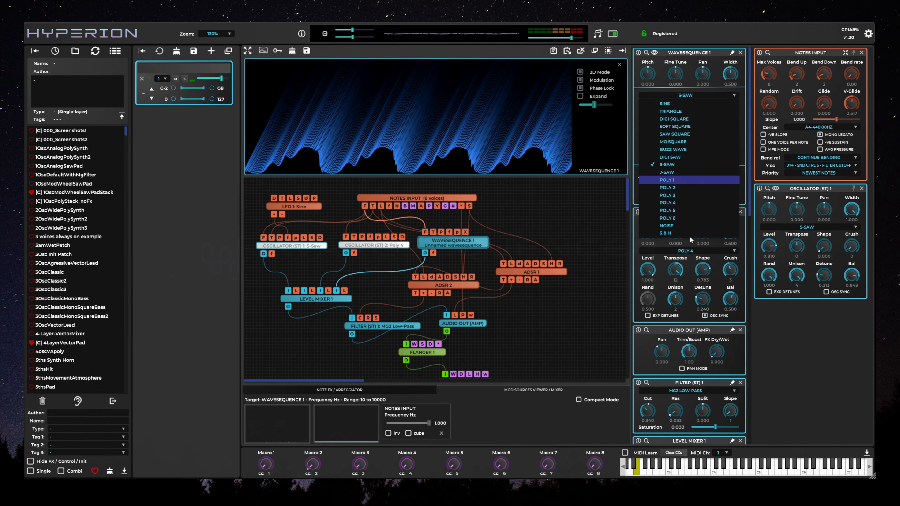
{"action": "left_click", "coordinate": [674, 187]}
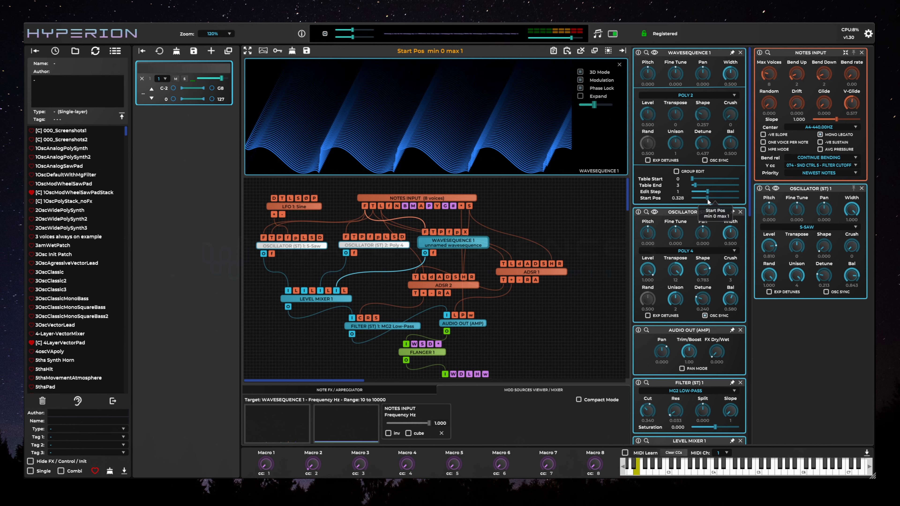
Step: Raise Wavesequence 1's Start Pos to 0.646 and change the waveform of Edit Step 2 to Poly 5
{"action": "left_click_drag", "start_coordinate": [706, 199], "coordinate": [723, 201]}
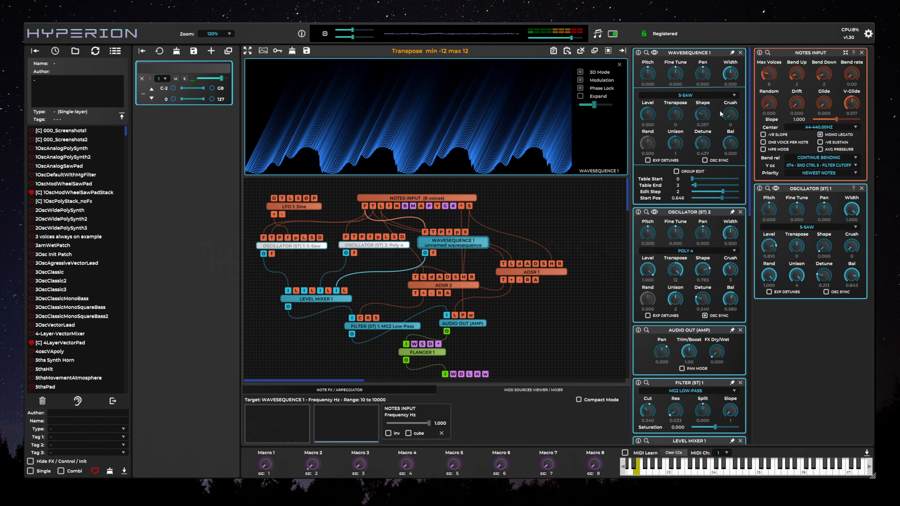
{"action": "left_click", "coordinate": [699, 94]}
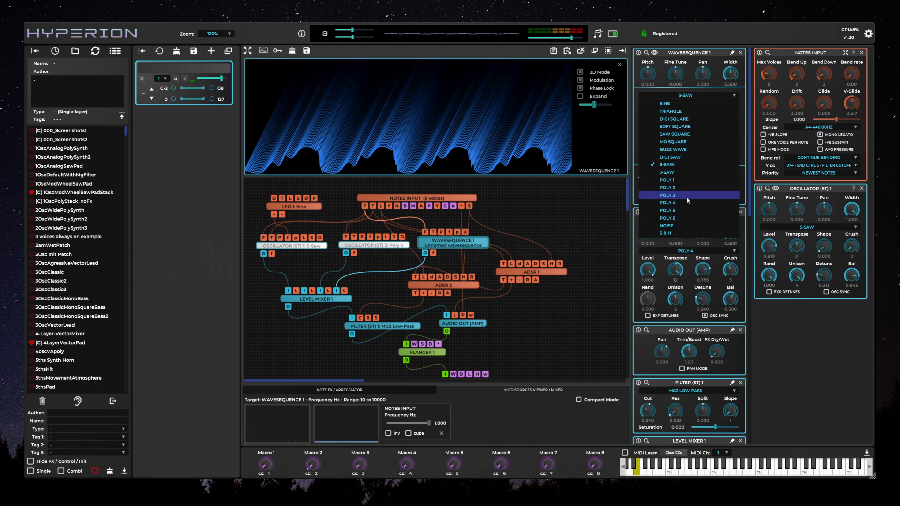
{"action": "left_click", "coordinate": [683, 211]}
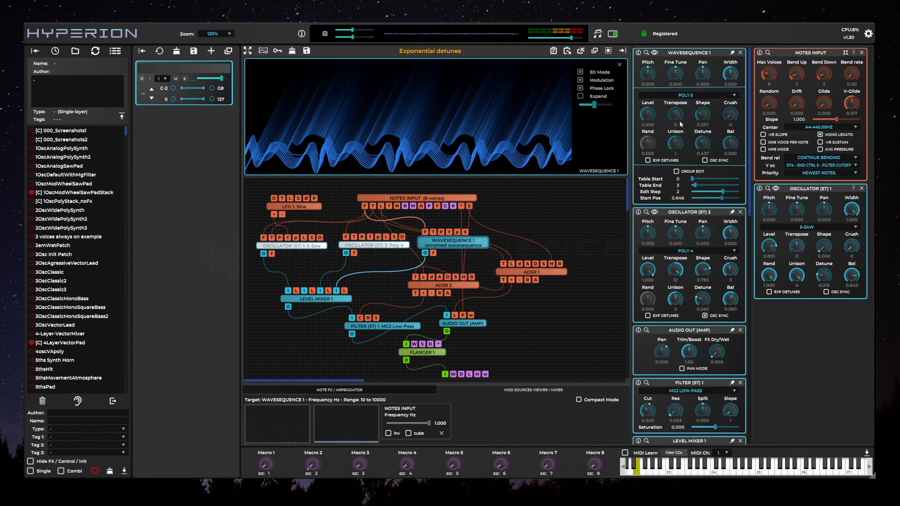
Step: Set Edit Step 2's Transpose to 7, Unison to 2, Detune to 0.727 and Shape to 0.517
{"action": "left_click_drag", "start_coordinate": [680, 113], "coordinate": [678, 111]}
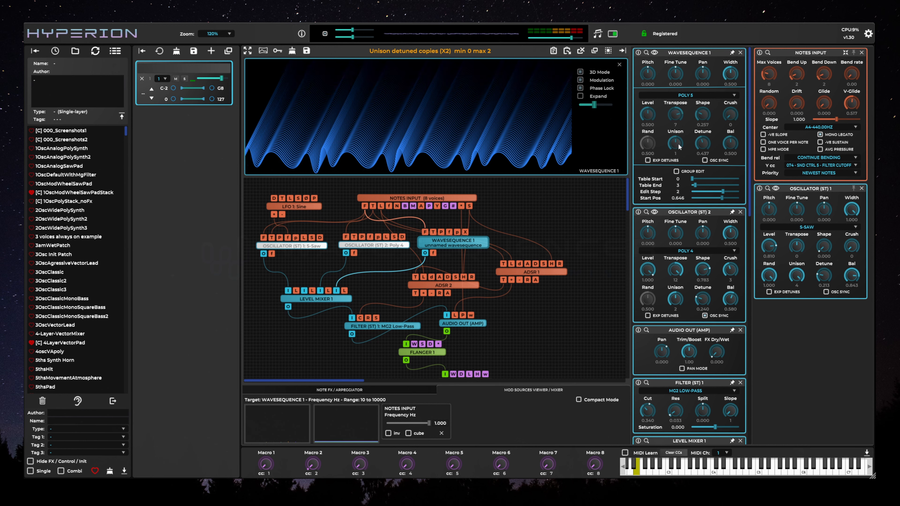
{"action": "left_click_drag", "start_coordinate": [679, 146], "coordinate": [711, 114]}
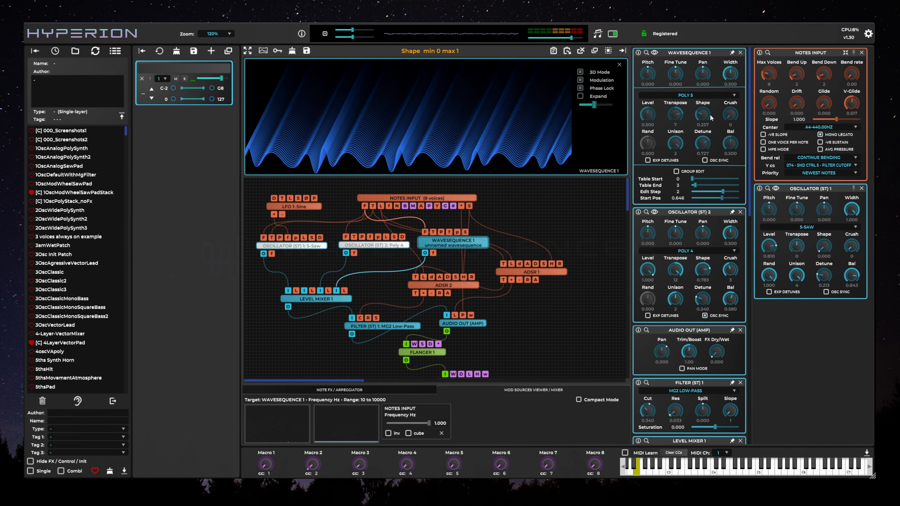
{"action": "left_click_drag", "start_coordinate": [702, 115], "coordinate": [710, 99]}
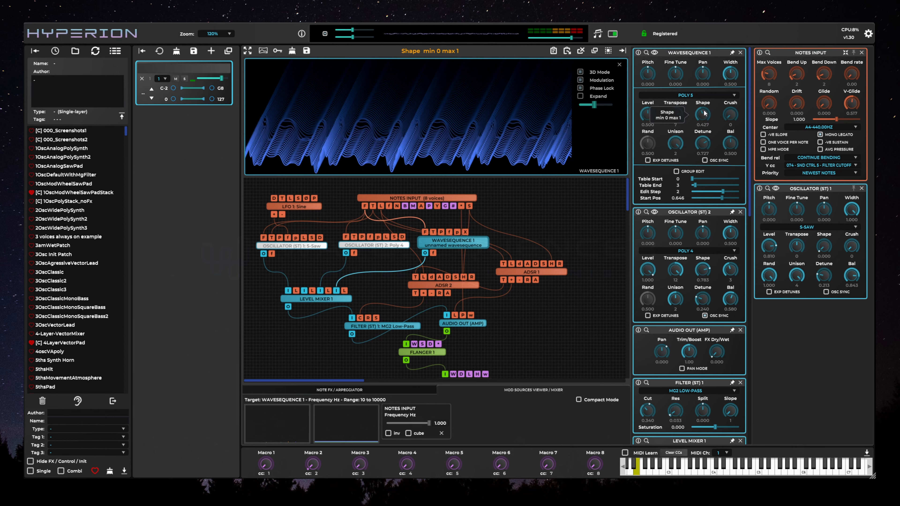
{"action": "left_click_drag", "start_coordinate": [705, 116], "coordinate": [708, 111]}
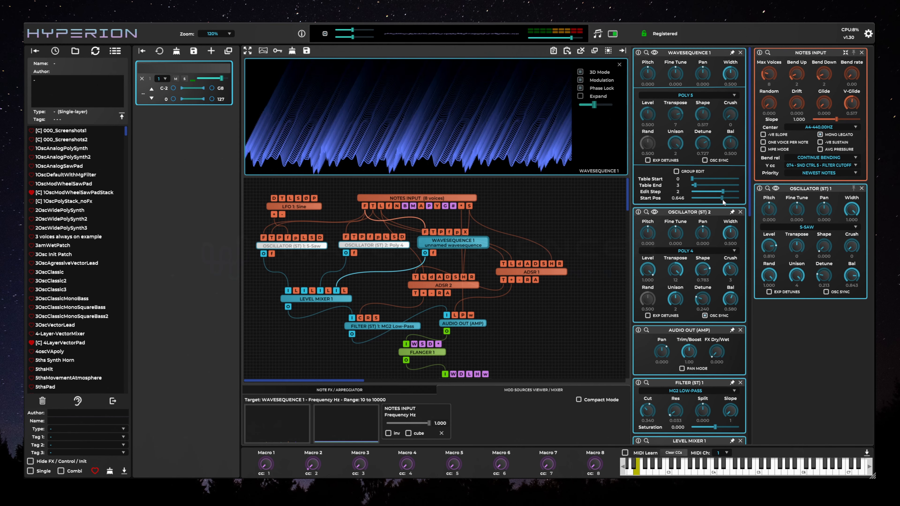
Step: Raise Wavesequence 1's Start Pos to 1.000 and change the waveform of Edit Step 3 to Triangle
{"action": "left_click_drag", "start_coordinate": [722, 198], "coordinate": [743, 198]}
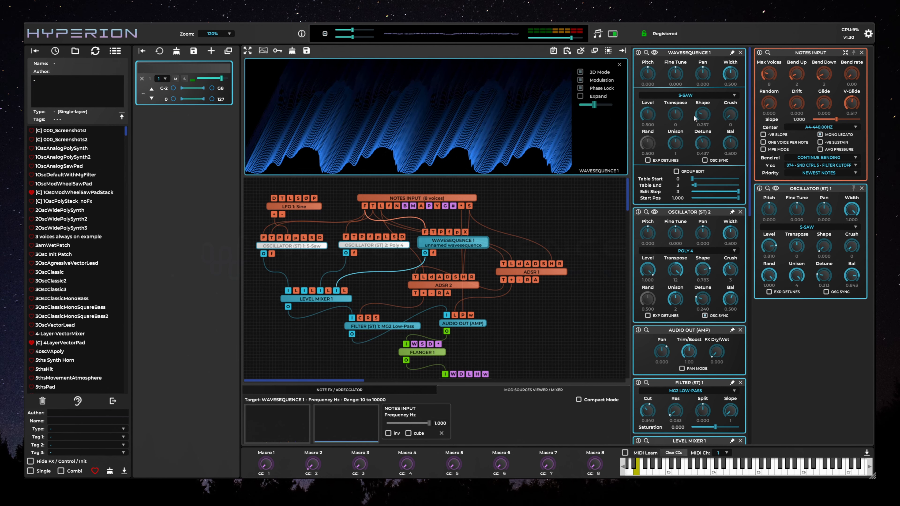
{"action": "left_click", "coordinate": [695, 95]}
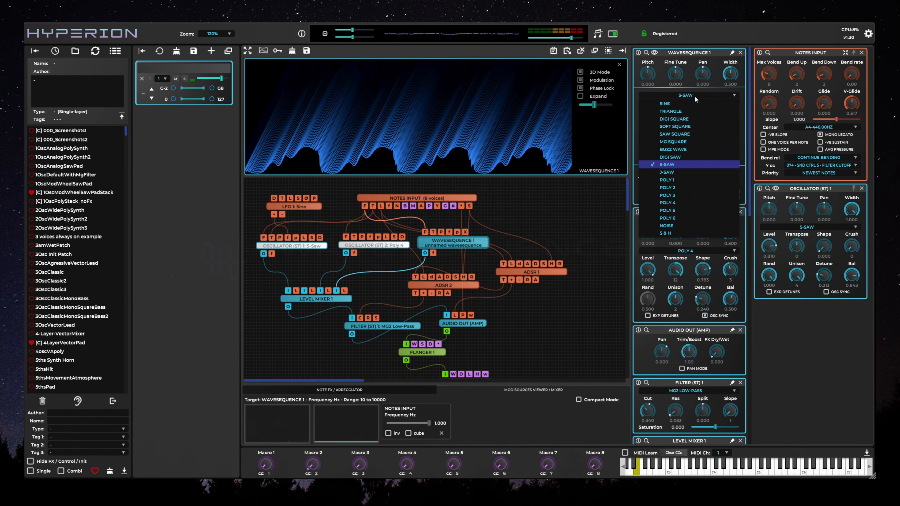
{"action": "left_click", "coordinate": [710, 111]}
Step: Set Edit Step 3's Shape to 0.000, Unison to 0, Transpose to 12 and Level to 0.910
{"action": "left_click_drag", "start_coordinate": [703, 114], "coordinate": [700, 171]}
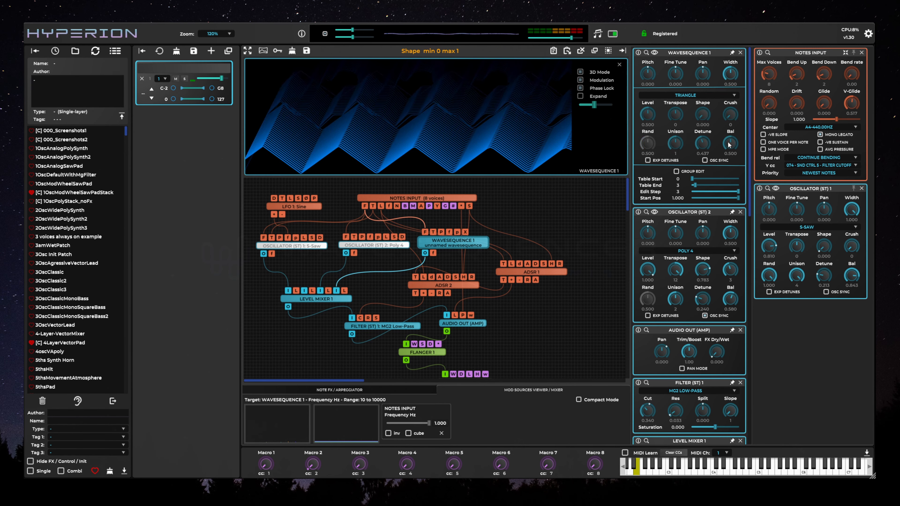
{"action": "left_click_drag", "start_coordinate": [677, 143], "coordinate": [673, 182]}
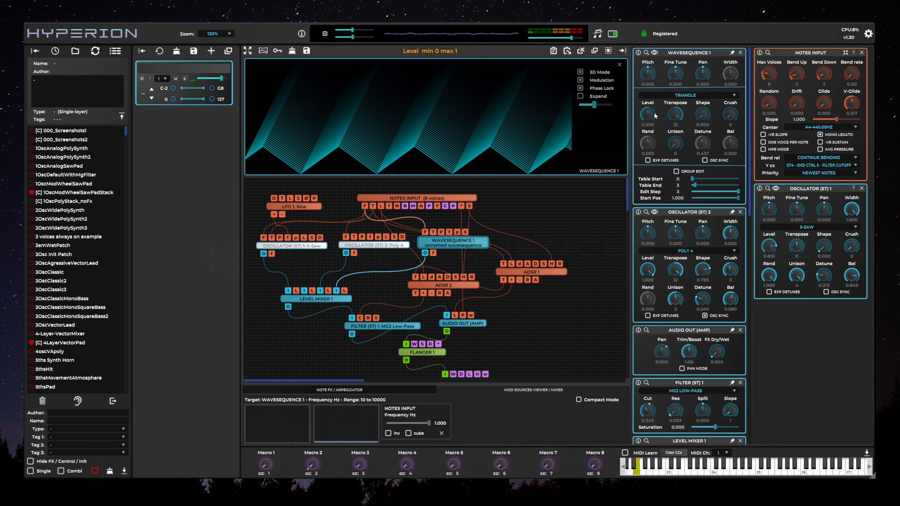
{"action": "left_click_drag", "start_coordinate": [646, 112], "coordinate": [648, 99]}
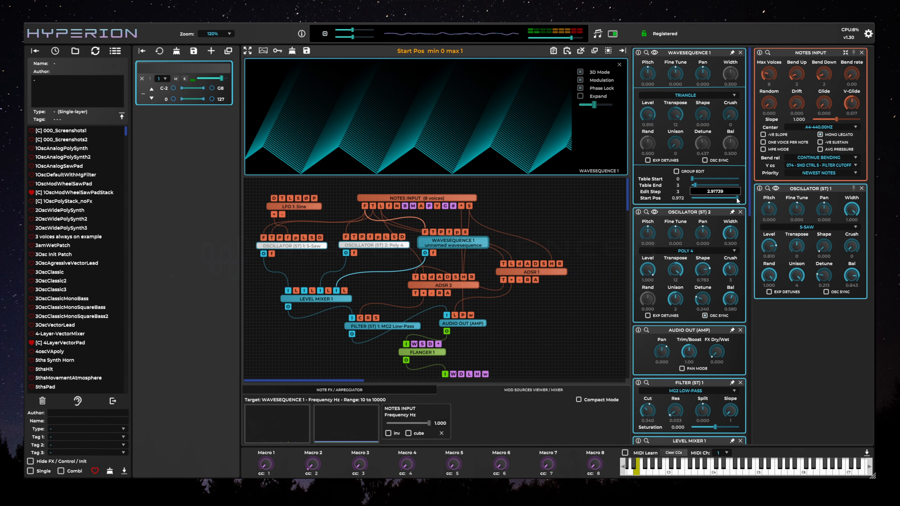
Step: Sweep Wavesequence 1's Start Pos back and forth between 0.000 and 1.000 to audition its steps, and leave it at 0.306
{"action": "left_click_drag", "start_coordinate": [737, 200], "coordinate": [742, 202]}
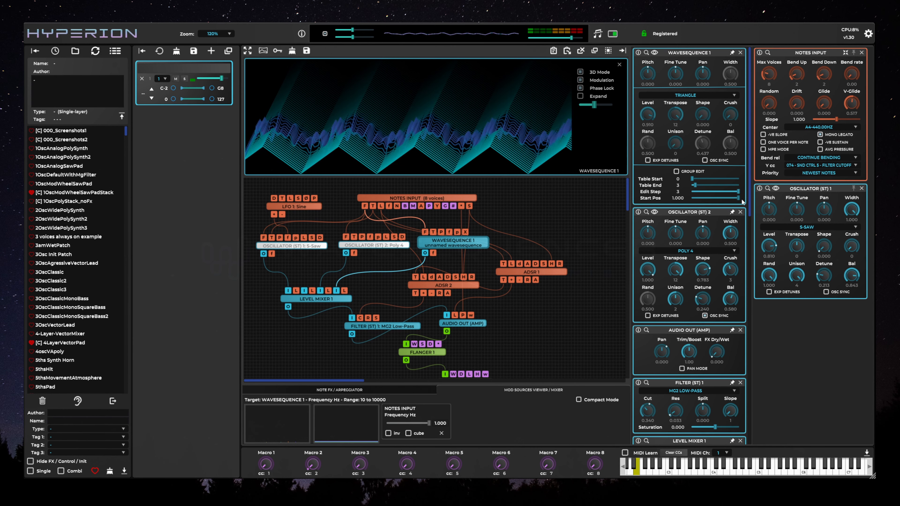
{"action": "left_click_drag", "start_coordinate": [742, 201], "coordinate": [683, 200]}
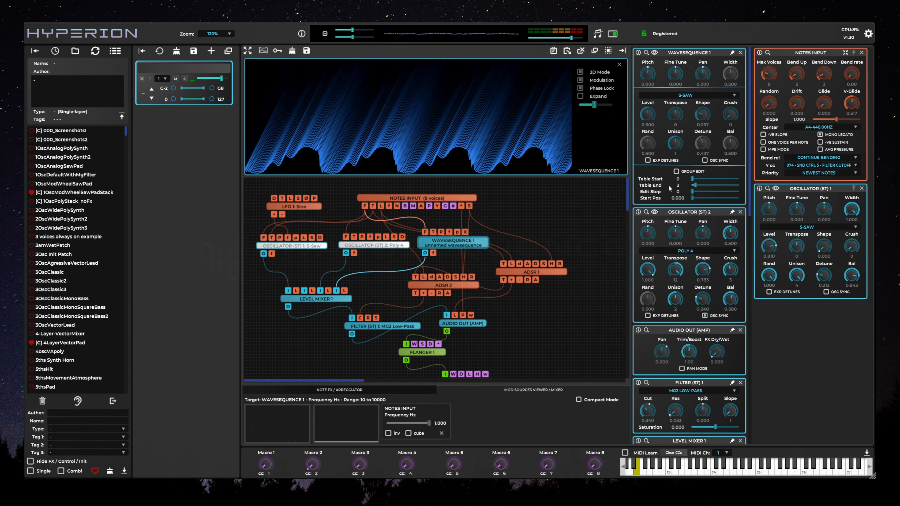
{"action": "mouse_move", "coordinate": [692, 201]}
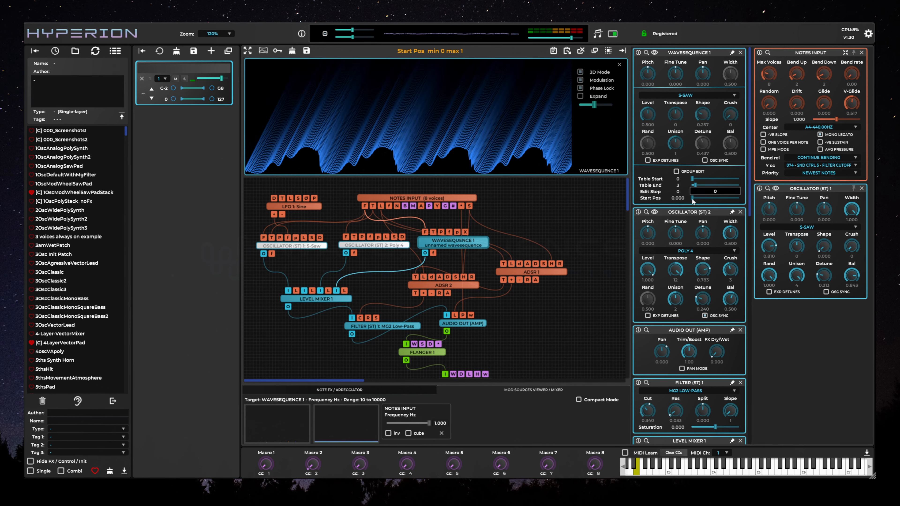
{"action": "left_click_drag", "start_coordinate": [693, 201], "coordinate": [738, 199]}
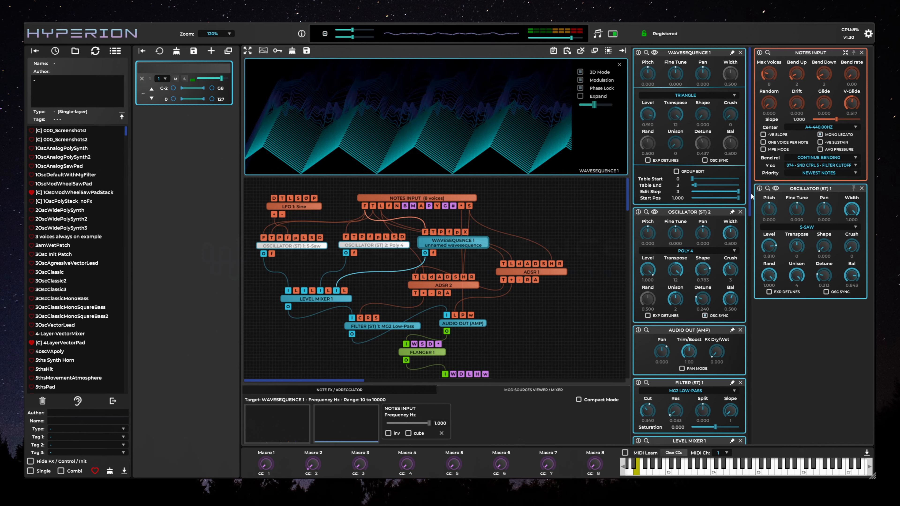
{"action": "left_click_drag", "start_coordinate": [739, 200], "coordinate": [697, 201]}
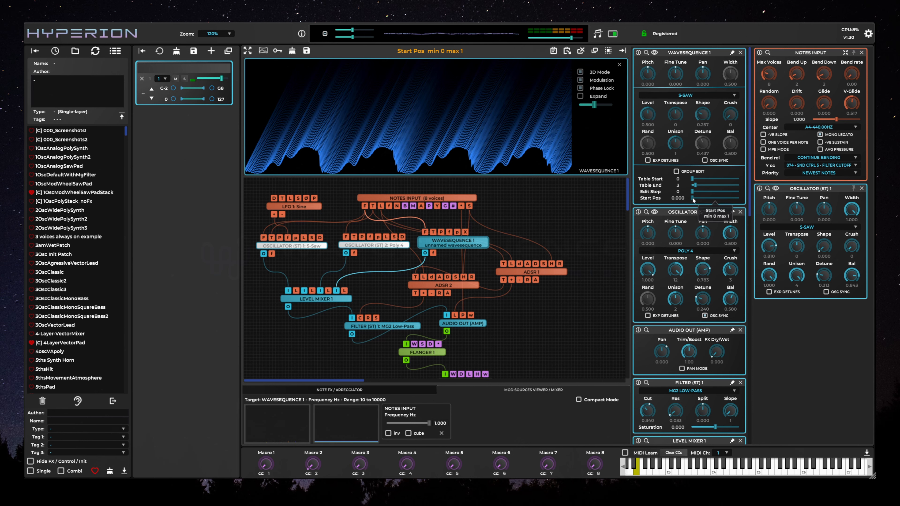
{"action": "mouse_move", "coordinate": [693, 200]}
{"action": "left_mouse_down"}
{"action": "mouse_move", "coordinate": [718, 201]}
{"action": "mouse_move", "coordinate": [705, 201]}
{"action": "left_mouse_up"}
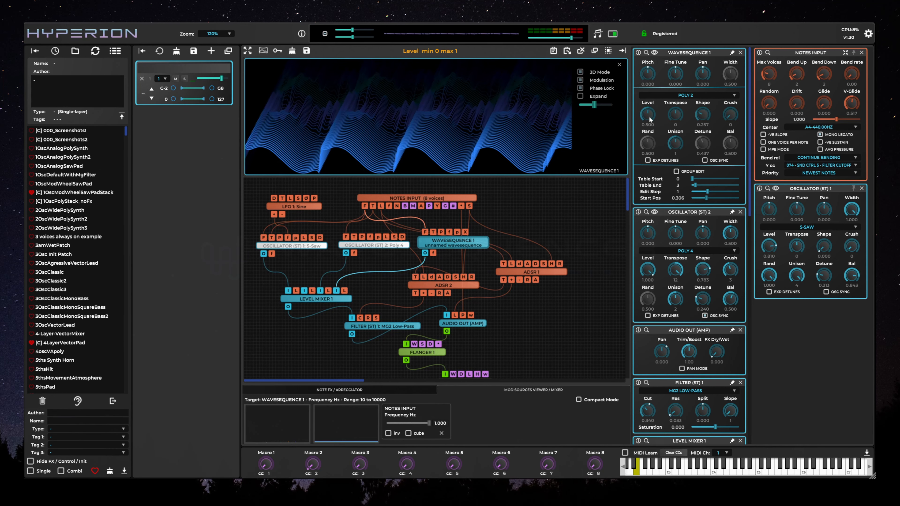
Step: Set Wavesequence 1's Level to 0.780 for Edit Step 1 and 0.830 for Edit Step 0, and return Start Pos to 0.000
{"action": "left_click_drag", "start_coordinate": [649, 120], "coordinate": [648, 90]}
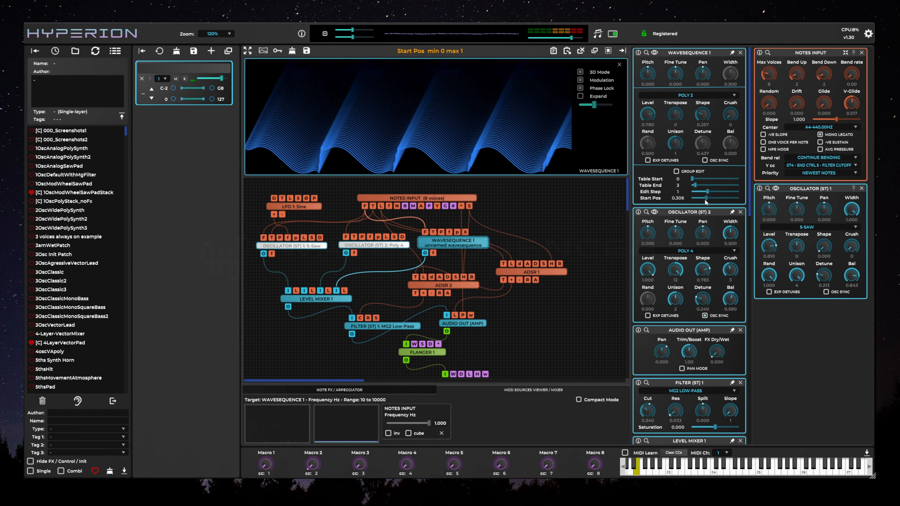
{"action": "left_click_drag", "start_coordinate": [705, 200], "coordinate": [672, 188]}
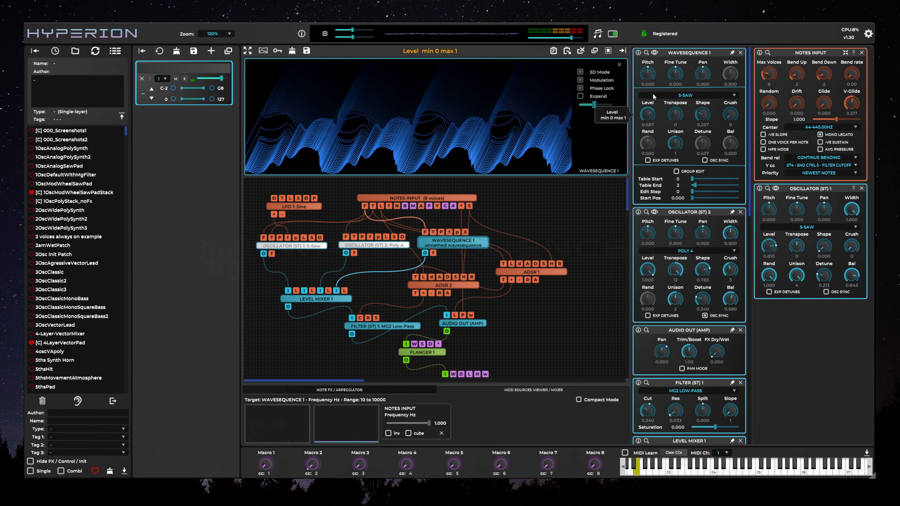
{"action": "left_click_drag", "start_coordinate": [652, 93], "coordinate": [654, 83]}
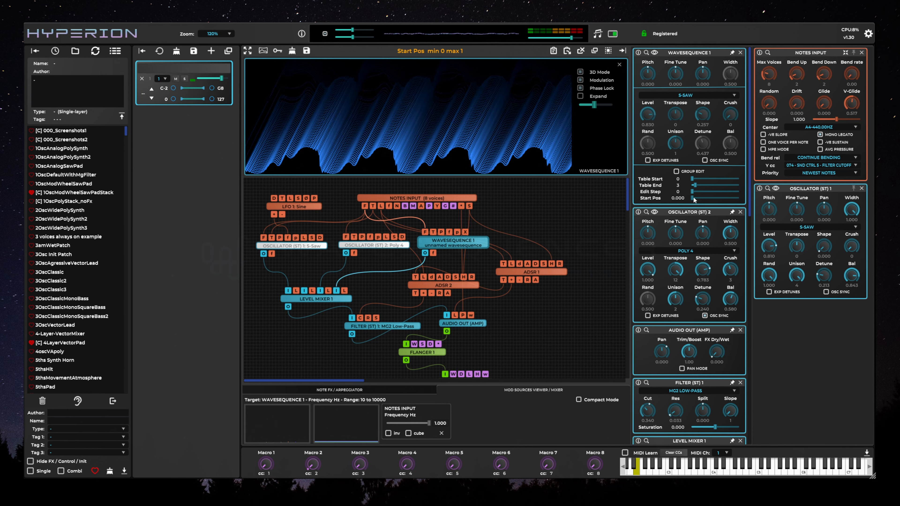
{"action": "mouse_move", "coordinate": [694, 200]}
{"action": "left_mouse_down"}
{"action": "mouse_move", "coordinate": [747, 203]}
{"action": "mouse_move", "coordinate": [690, 199]}
{"action": "left_mouse_up"}
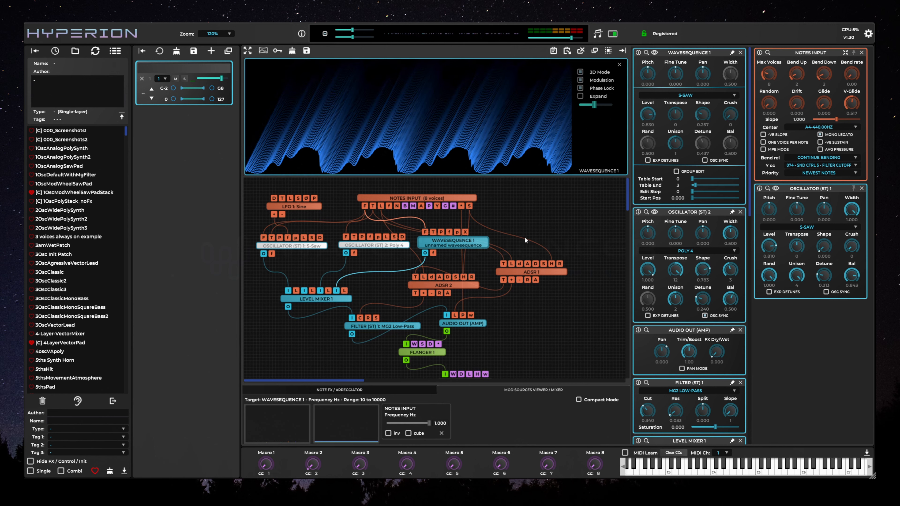
Step: Add a per-voice LFO node beside Wavesequence 1 and connect its positive output to the Wavesequence's Start Pos
{"action": "double_click", "coordinate": [531, 224]}
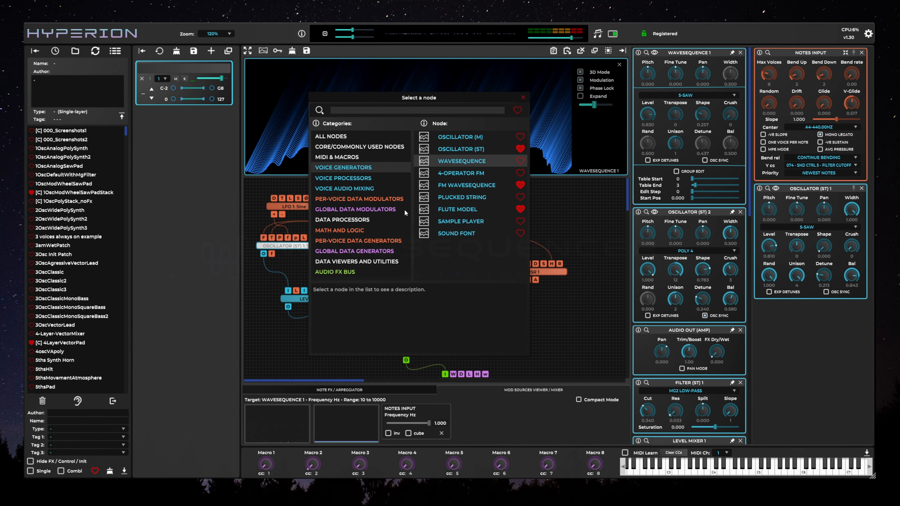
{"action": "left_click", "coordinate": [379, 199]}
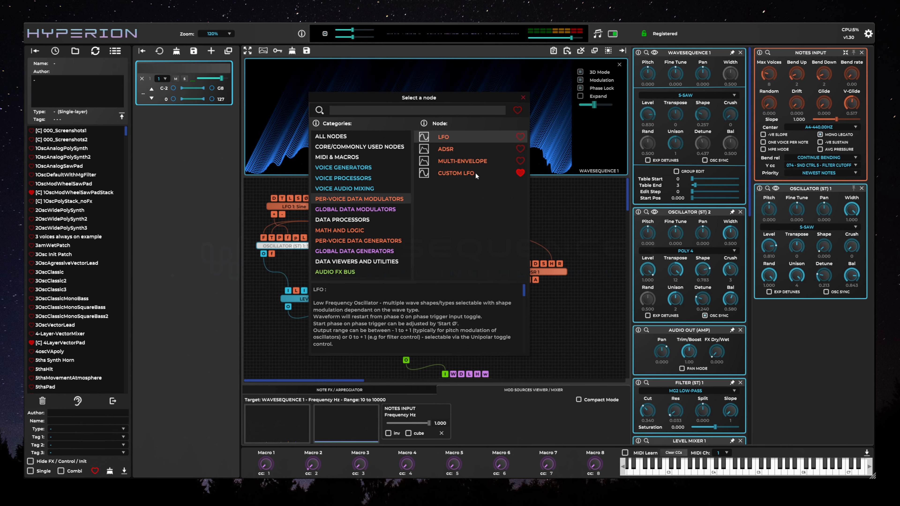
{"action": "double_click", "coordinate": [454, 139]}
{"action": "left_click_drag", "start_coordinate": [565, 227], "coordinate": [536, 220]}
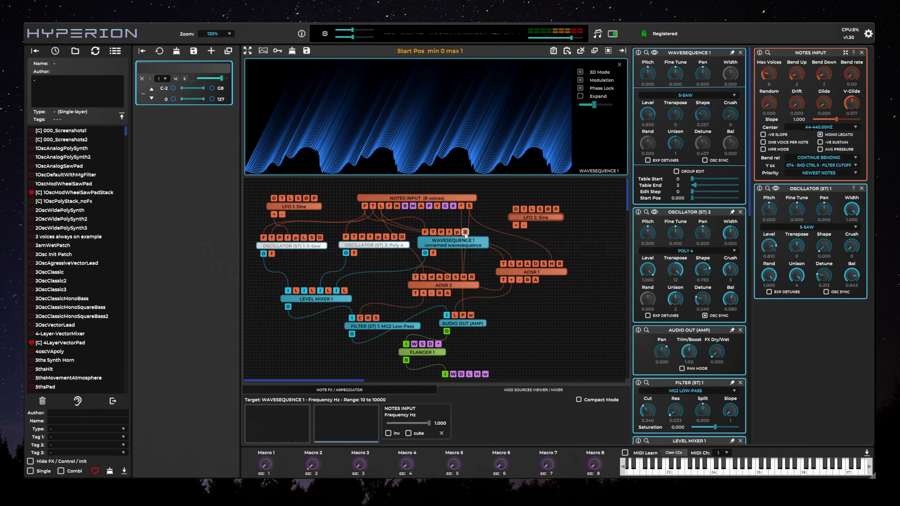
{"action": "mouse_move", "coordinate": [465, 235]}
{"action": "left_click_drag", "start_coordinate": [465, 233], "coordinate": [516, 226]}
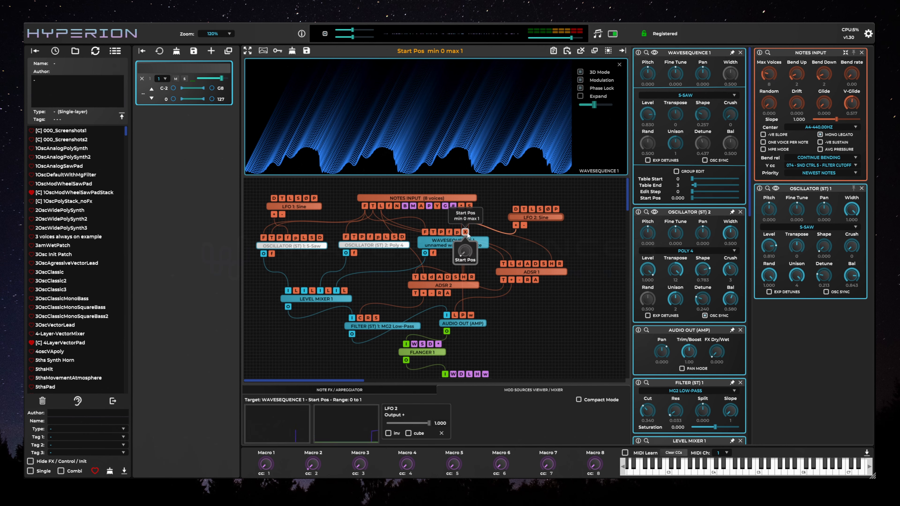
Step: Connect Notes Input's Note Trigger to LFO 2's Phase Reset Trigger, make the LFO unipolar and raise its Level
{"action": "left_click_drag", "start_coordinate": [526, 211], "coordinate": [372, 209]}
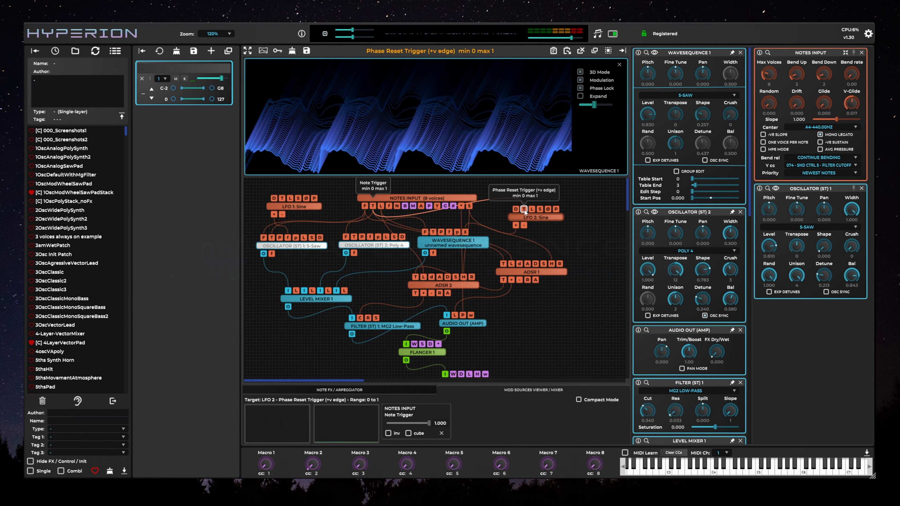
{"action": "left_click", "coordinate": [527, 216]}
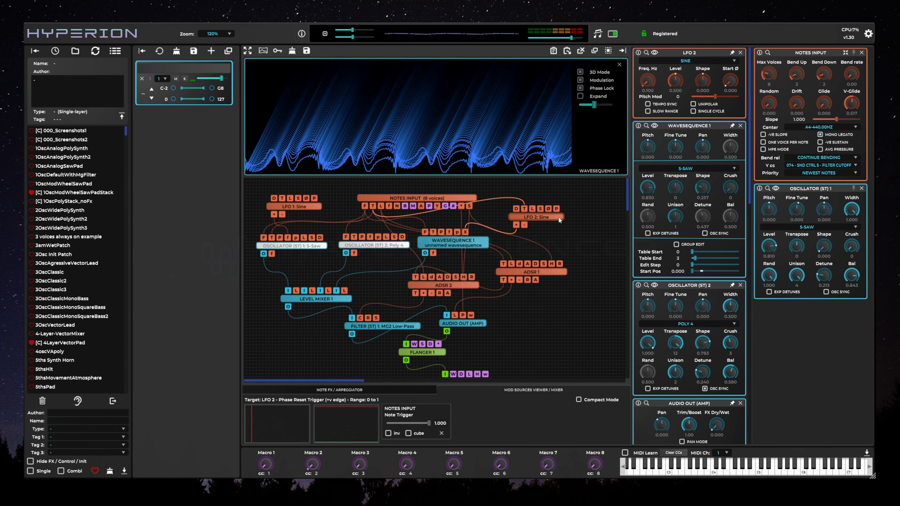
{"action": "left_click", "coordinate": [694, 104]}
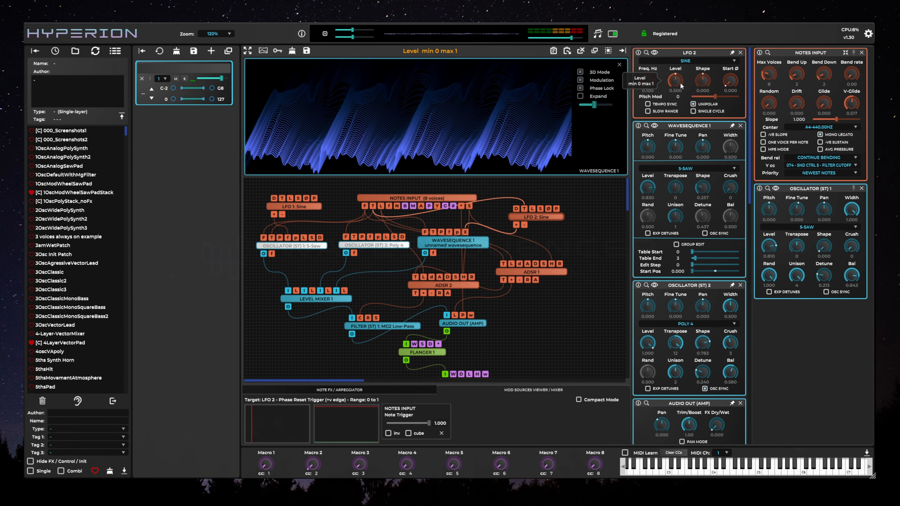
{"action": "left_click_drag", "start_coordinate": [680, 84], "coordinate": [678, 51]}
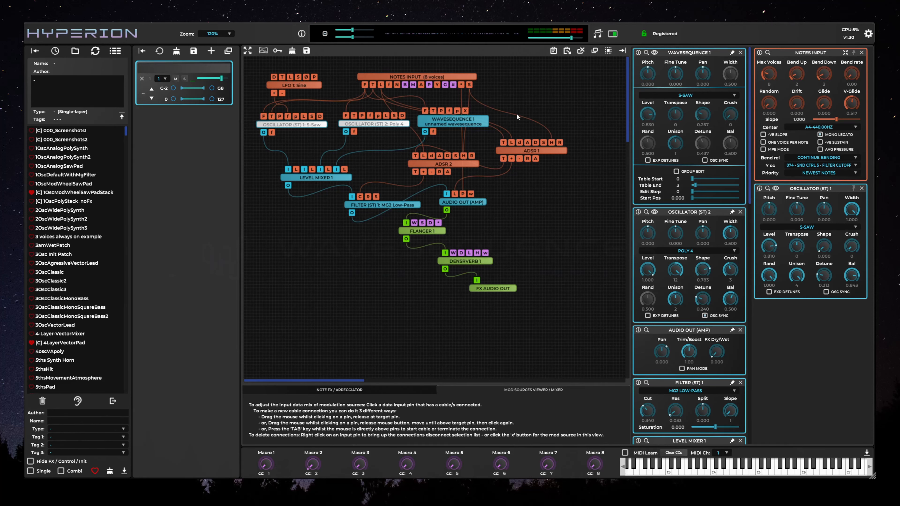
Step: Add an ADSR node, trigger it from Notes Input's Note Trigger, and connect its positive output to Wavesequence 1's Start Pos
{"action": "right_click", "coordinate": [523, 108]}
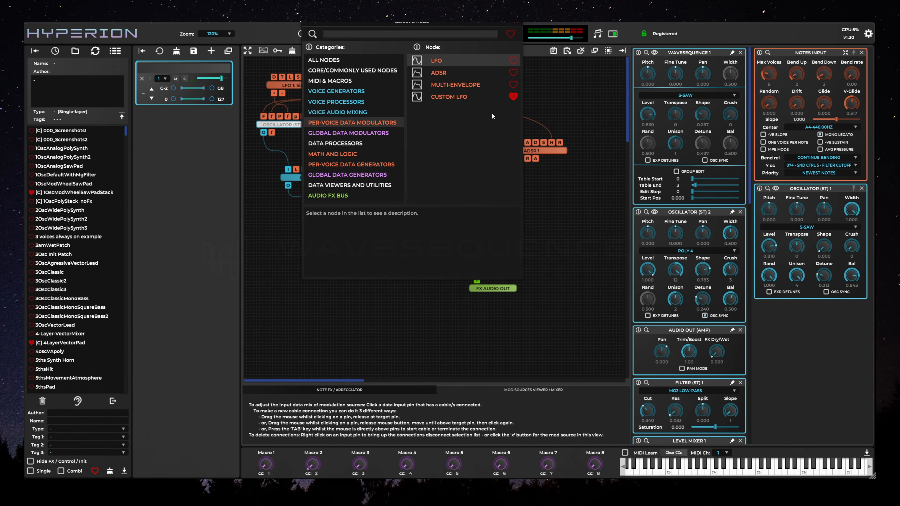
{"action": "double_click", "coordinate": [449, 74]}
{"action": "left_click_drag", "start_coordinate": [543, 105], "coordinate": [373, 85]}
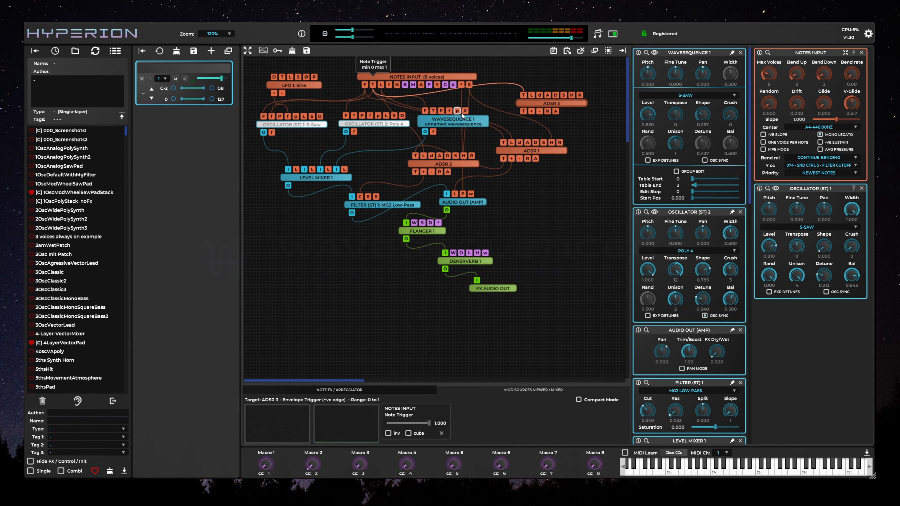
{"action": "left_click_drag", "start_coordinate": [461, 114], "coordinate": [525, 101]}
Step: Set ADSR 3's Level to 1.000, Attack to 0.133, Decay to 0.337, Sustain to 0.000 and Release to 0.423
{"action": "left_click", "coordinate": [544, 103]}
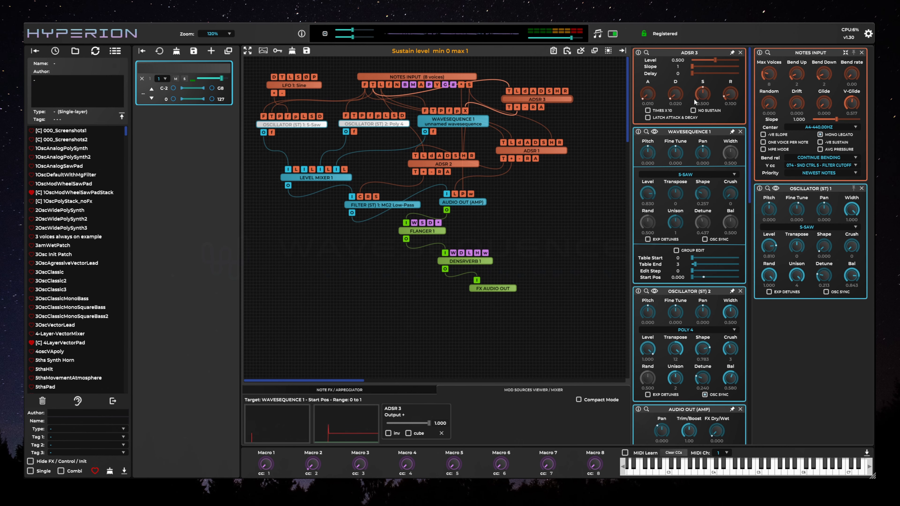
{"action": "left_click_drag", "start_coordinate": [720, 60], "coordinate": [741, 60]}
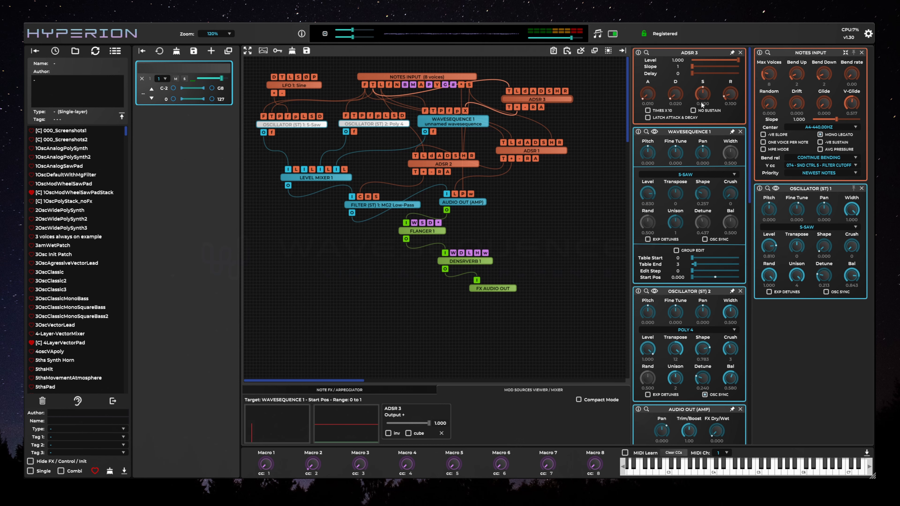
{"action": "left_click_drag", "start_coordinate": [682, 94], "coordinate": [685, 30]}
{"action": "left_click_drag", "start_coordinate": [654, 100], "coordinate": [673, 98]}
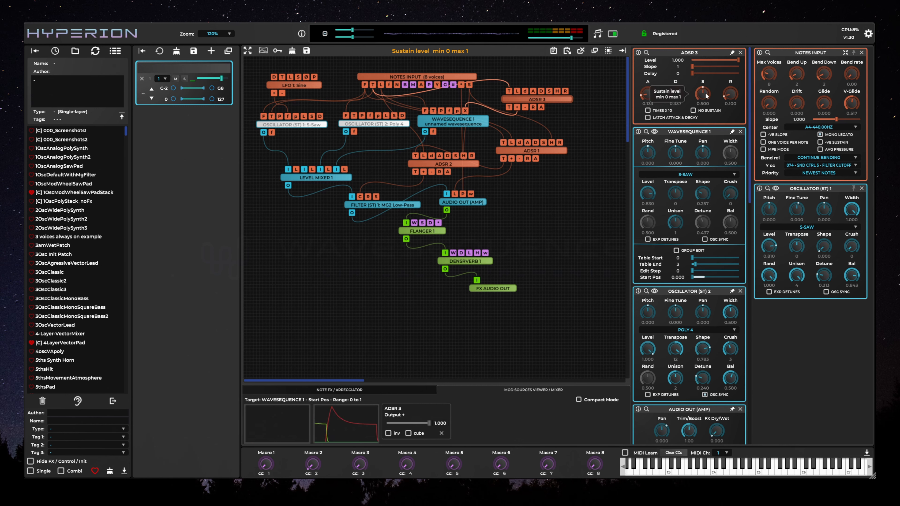
{"action": "left_click_drag", "start_coordinate": [706, 96], "coordinate": [707, 179]}
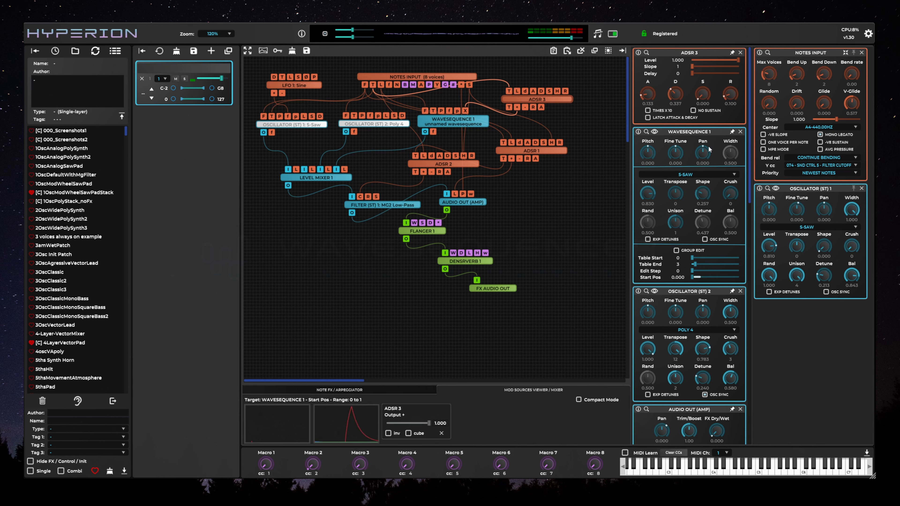
{"action": "left_click_drag", "start_coordinate": [733, 105], "coordinate": [736, 64]}
Step: Set the Audio Out node's FX Dry/Wet to 1.000
{"action": "left_click", "coordinate": [470, 204]}
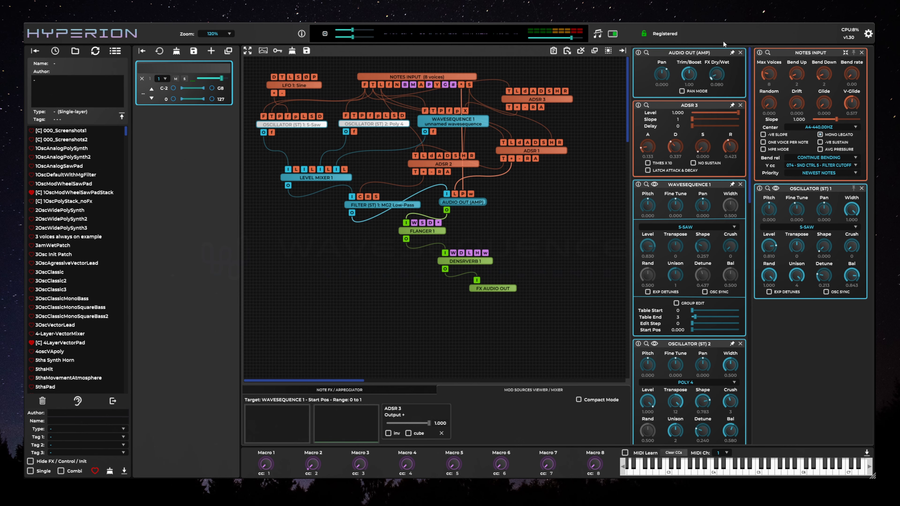
{"action": "left_click_drag", "start_coordinate": [723, 41], "coordinate": [767, 32]}
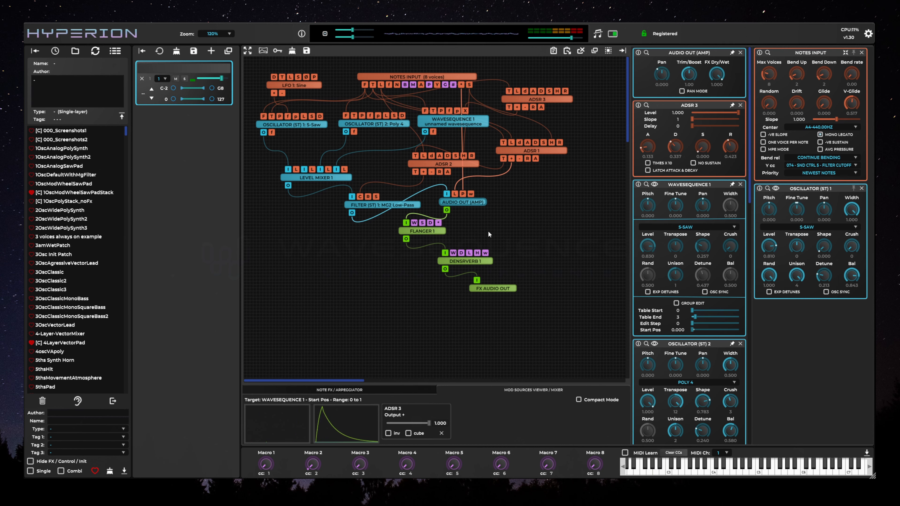
Step: View the parameters of Wavesequence 1 and Notes Input, and check the node options available for Wavesequence 1
{"action": "left_click", "coordinate": [452, 120]}
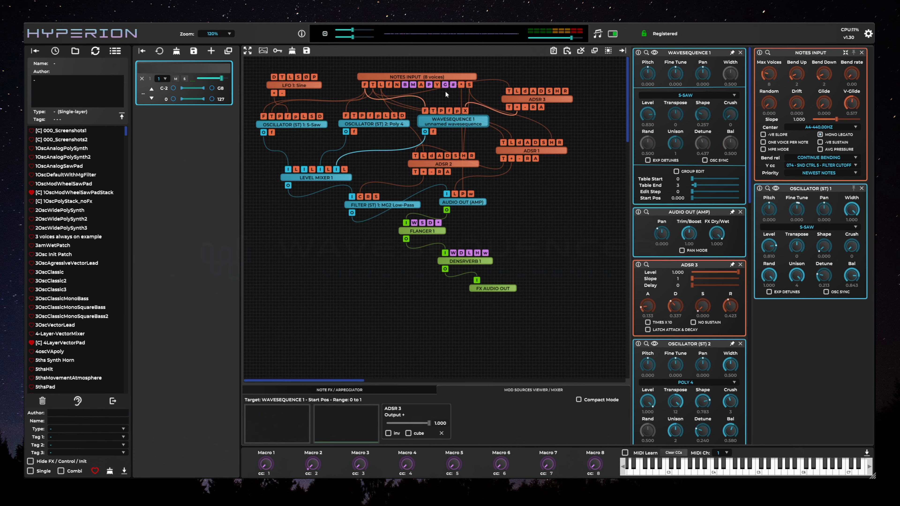
{"action": "left_click", "coordinate": [448, 75]}
{"action": "left_click", "coordinate": [461, 122]}
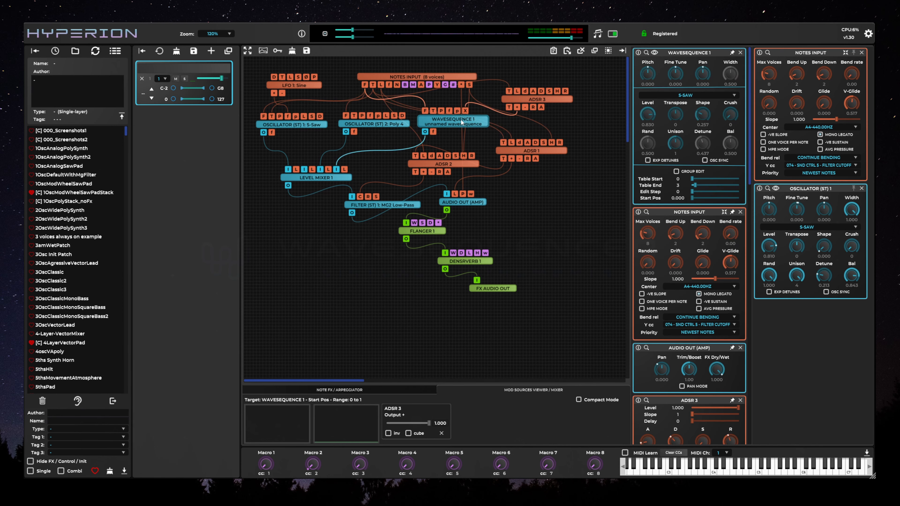
{"action": "right_click", "coordinate": [476, 121]}
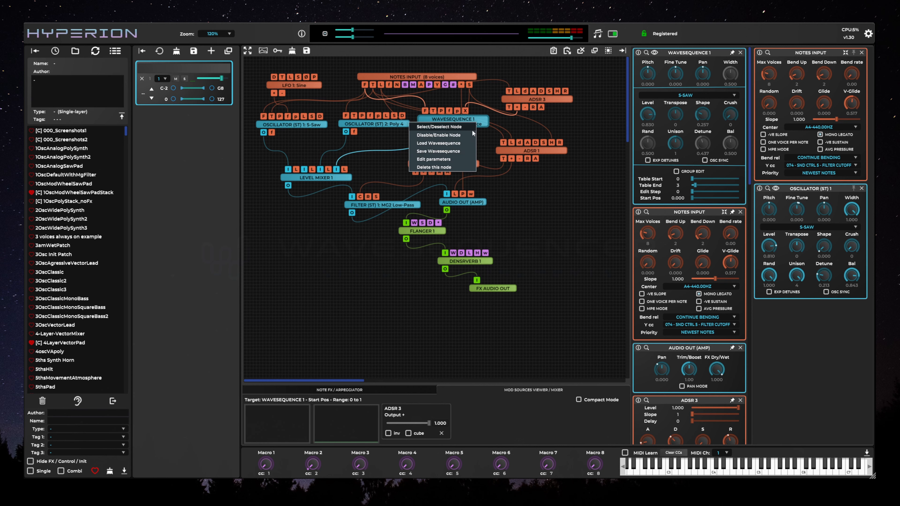
{"action": "right_click", "coordinate": [451, 123]}
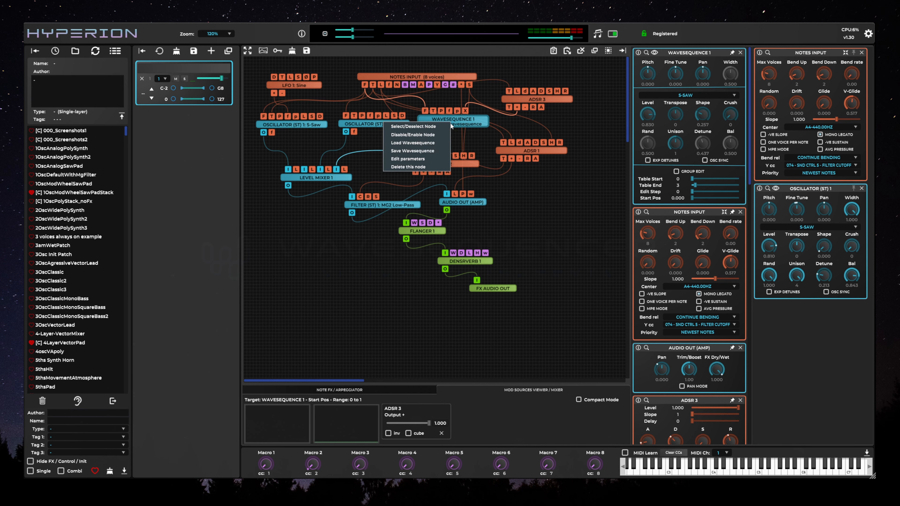
{"action": "left_click", "coordinate": [472, 125]}
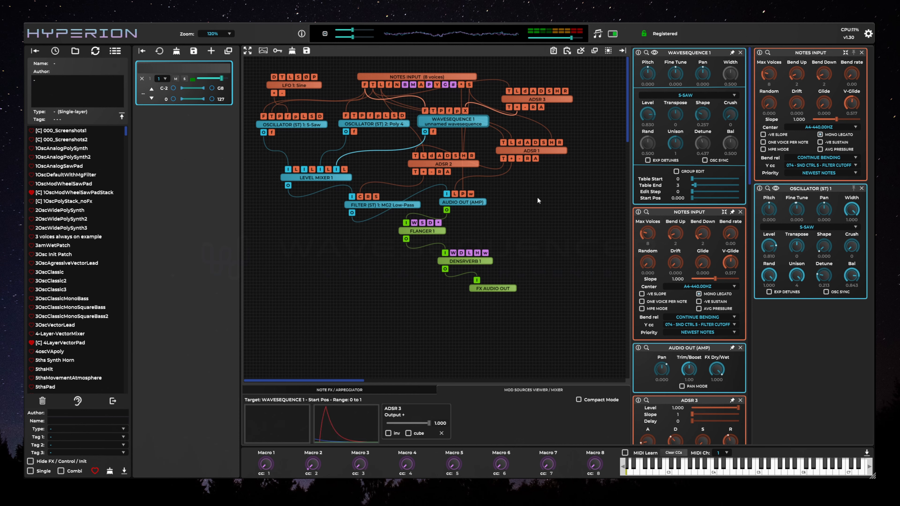
Step: Browse the available nodes by category, covering voice processors, modulators, data processors, math and logic, data generators, utilities and audio effects
{"action": "double_click", "coordinate": [353, 290]}
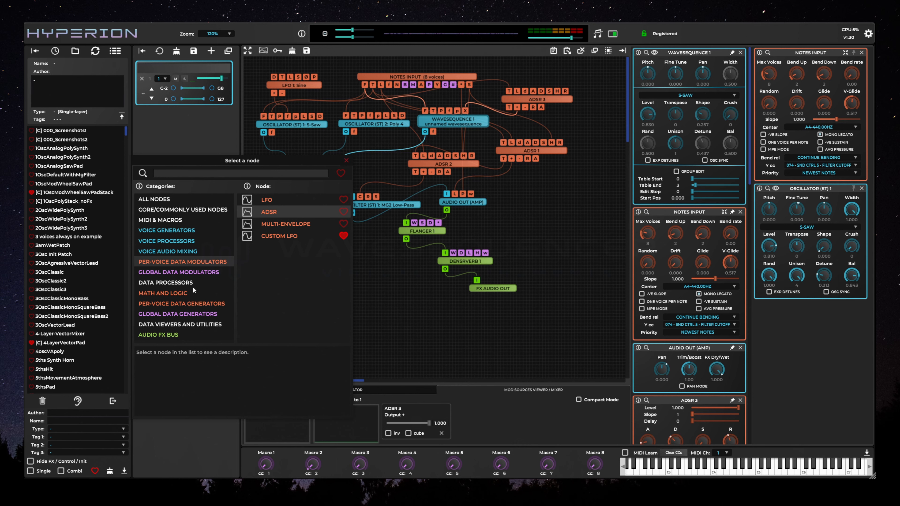
{"action": "left_click", "coordinate": [181, 272]}
{"action": "left_click", "coordinate": [181, 283]}
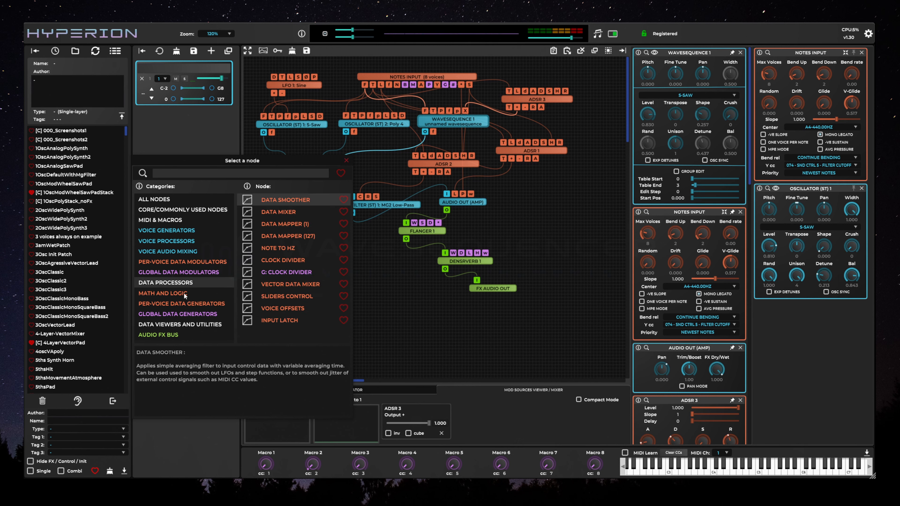
{"action": "left_click", "coordinate": [183, 293]}
{"action": "left_click", "coordinate": [187, 303]}
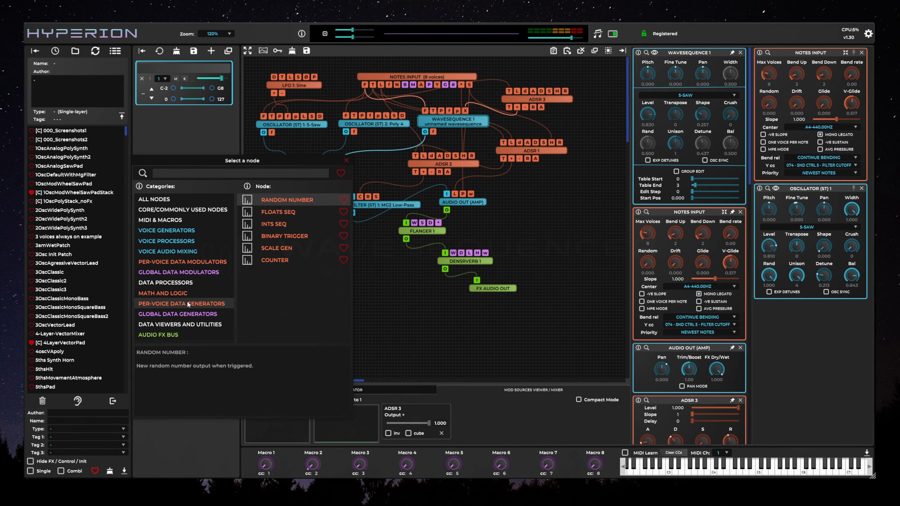
{"action": "left_click", "coordinate": [188, 315]}
{"action": "left_click", "coordinate": [206, 325]}
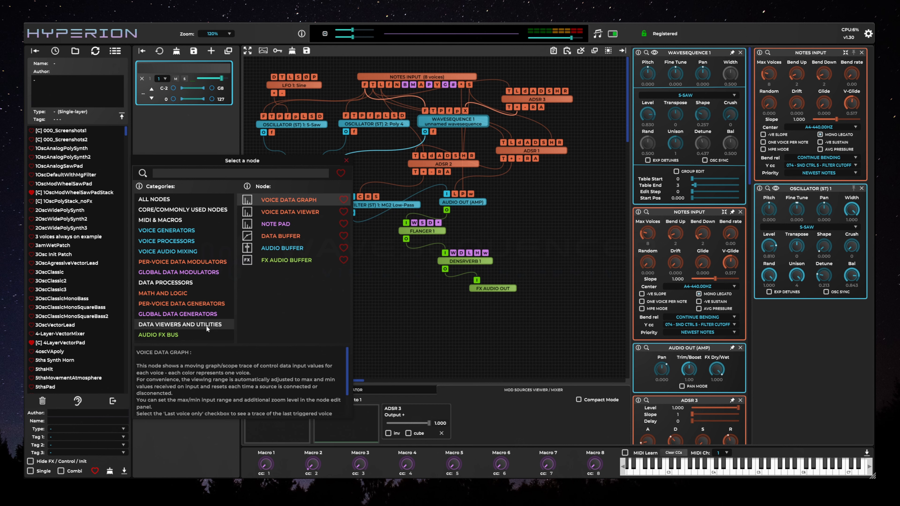
{"action": "left_click", "coordinate": [182, 315]}
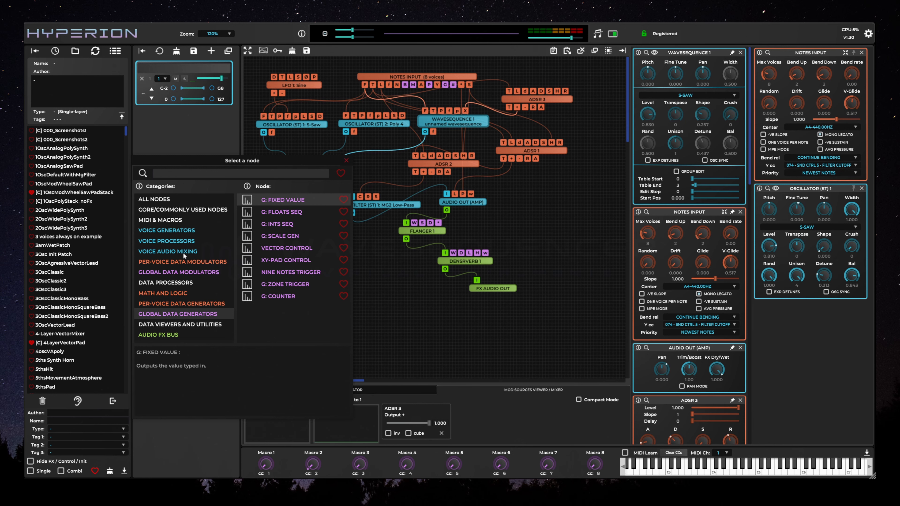
{"action": "left_click", "coordinate": [180, 242]}
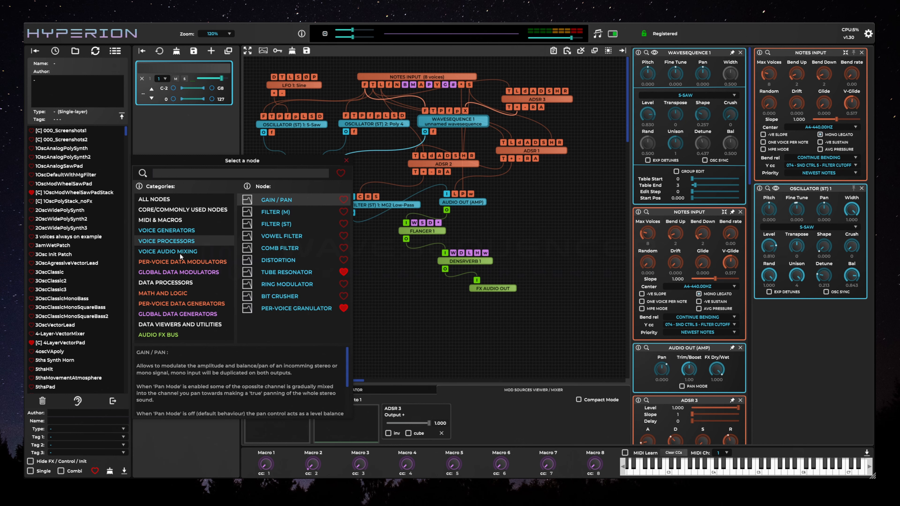
{"action": "left_click", "coordinate": [180, 262]}
{"action": "left_click", "coordinate": [179, 273]}
{"action": "left_click", "coordinate": [178, 282]}
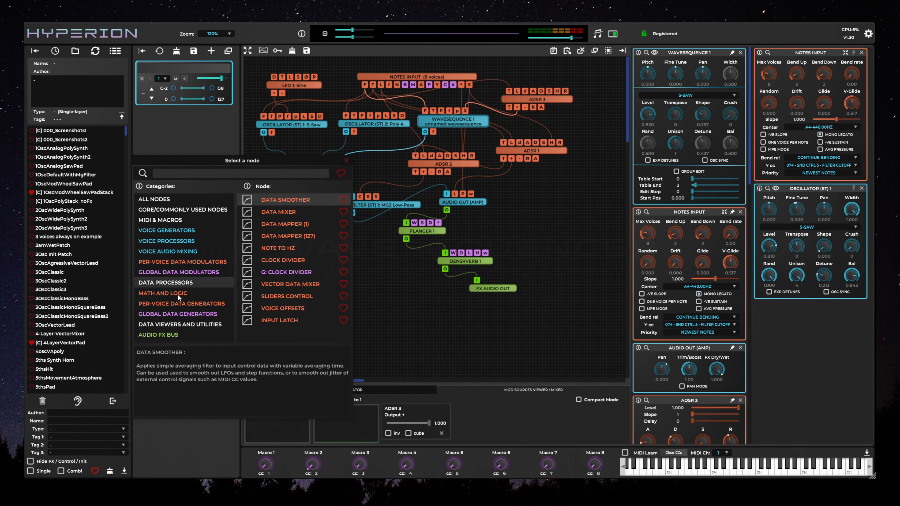
{"action": "left_click", "coordinate": [177, 294]}
{"action": "left_click", "coordinate": [181, 301]}
{"action": "left_click", "coordinate": [180, 295]}
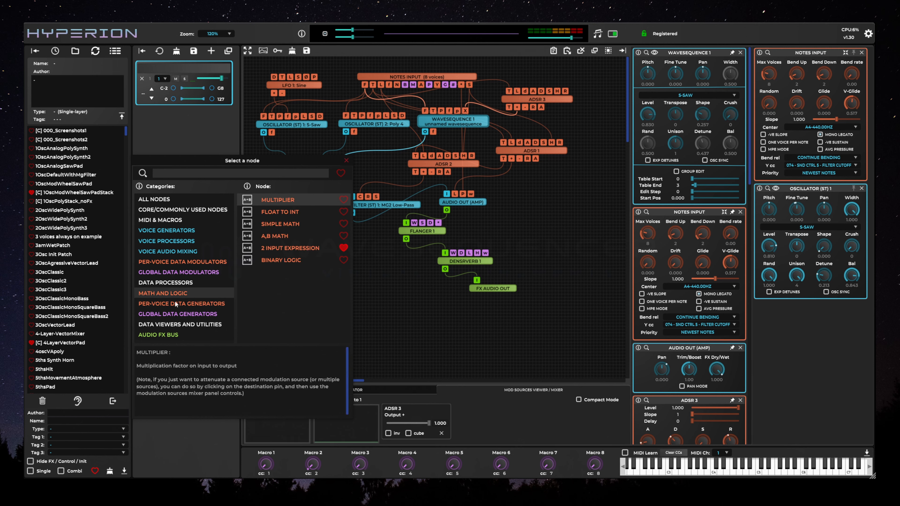
{"action": "left_click", "coordinate": [171, 306]}
{"action": "left_click", "coordinate": [172, 314]}
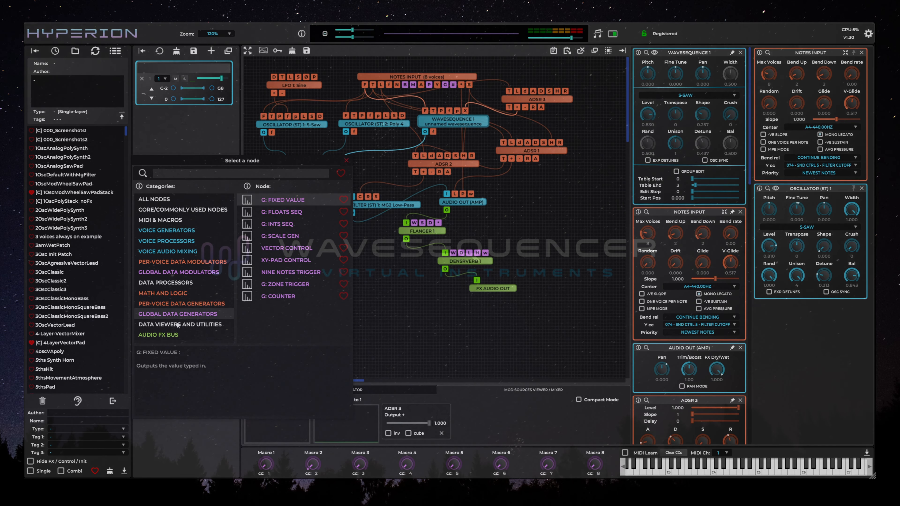
{"action": "left_click", "coordinate": [178, 325]}
{"action": "left_click", "coordinate": [166, 334]}
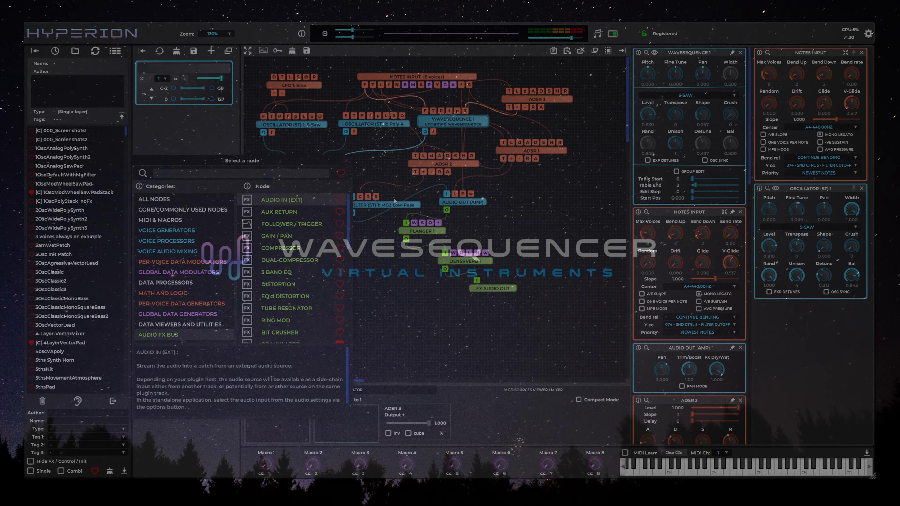